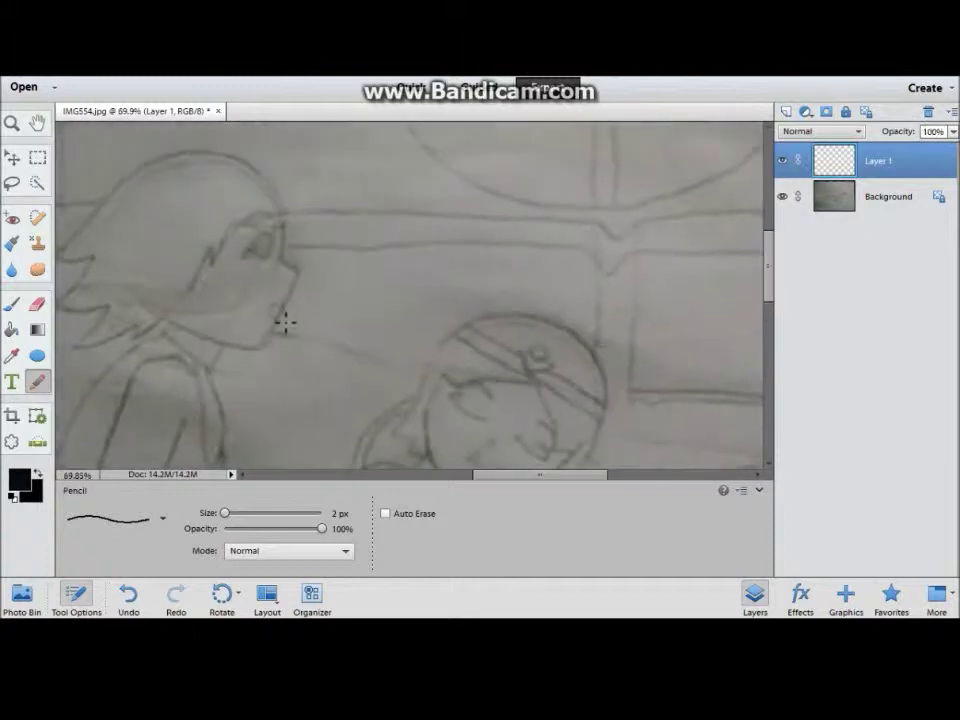
pyautogui.scroll(3, 536, 311)
# Trace the first short pencil lines over the sketch, erasing one stroke's lower end
pyautogui.moveTo(428, 200); pyautogui.dragTo(458, 291)
pyautogui.moveTo(522, 466); pyautogui.dragTo(517, 255)
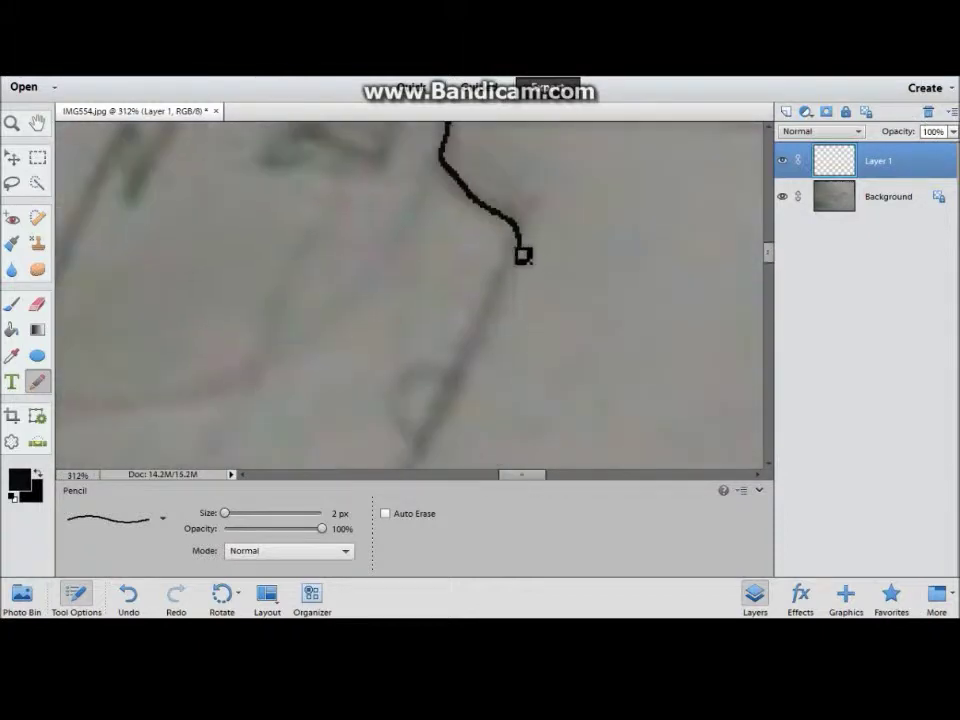
pyautogui.press('e')
pyautogui.moveTo(445, 420); pyautogui.dragTo(467, 370)
pyautogui.press('n')
pyautogui.moveTo(768, 250); pyautogui.dragTo(769, 274)
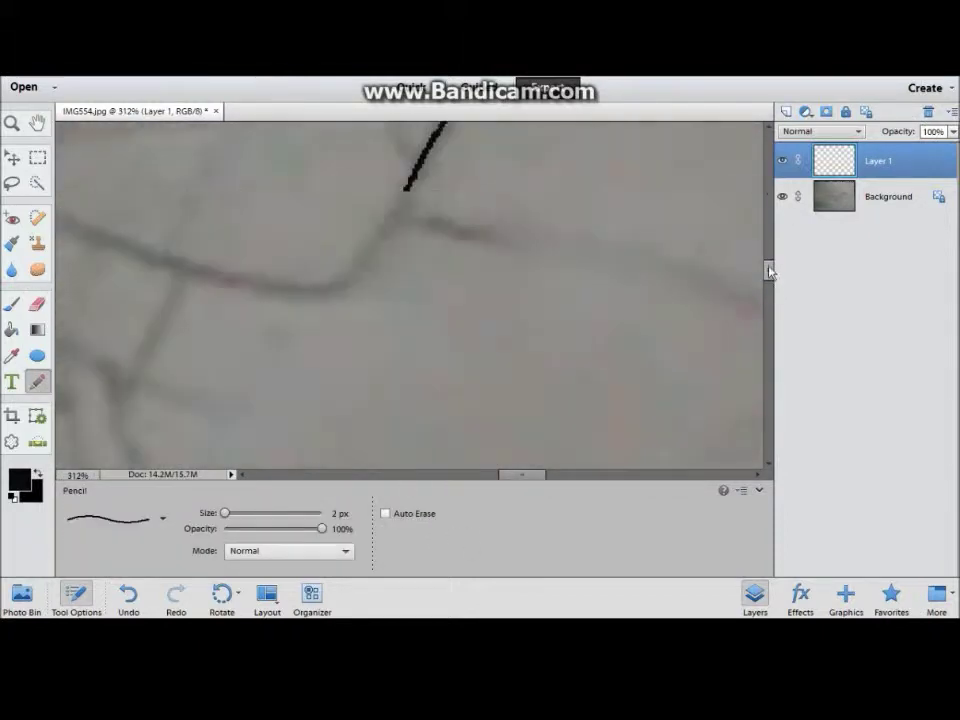
# Trace more segments down along the sketch, undoing the last misplaced stroke
pyautogui.scroll(1, 530, 280)
pyautogui.moveTo(587, 220); pyautogui.dragTo(477, 342)
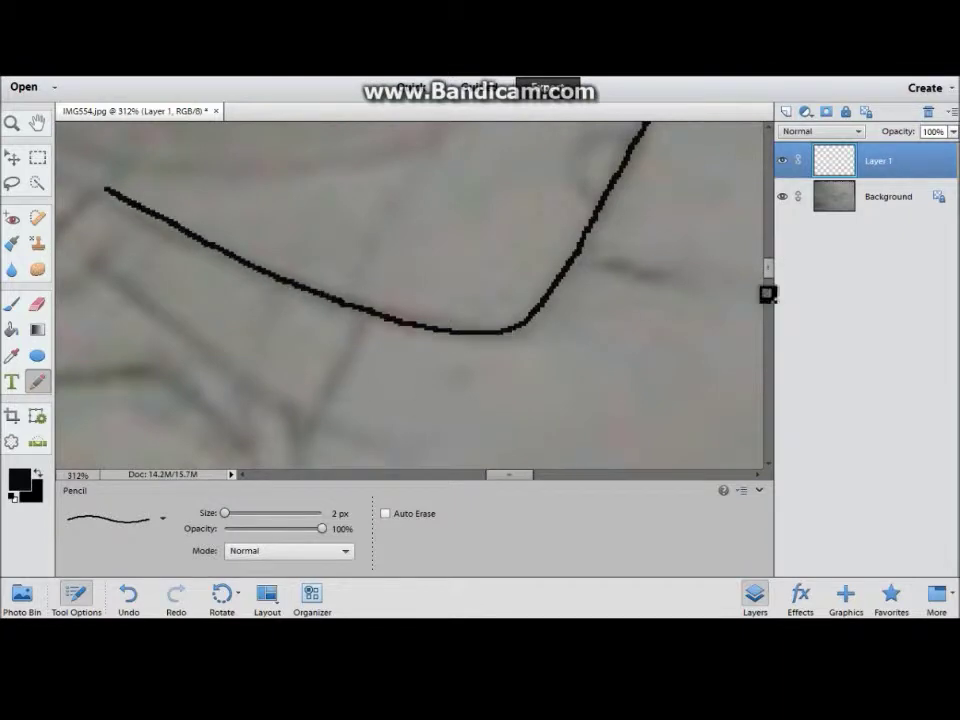
pyautogui.scroll(-5, 661, 310)
pyautogui.moveTo(345, 140); pyautogui.dragTo(315, 321)
pyautogui.scroll(-3, 315, 321)
pyautogui.moveTo(353, 124); pyautogui.dragTo(366, 302)
pyautogui.hotkey('ctrl', 'z')
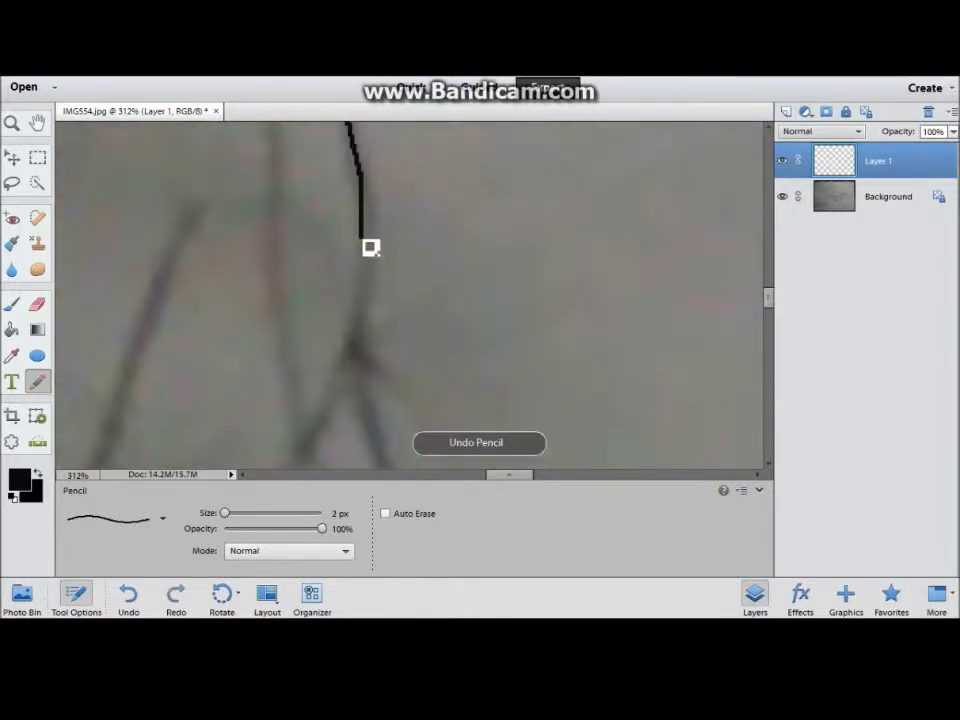
# Trace further sketch lines, including a vertical one, undoing two stray strokes
pyautogui.scroll(-5, 347, 402)
pyautogui.moveTo(514, 124); pyautogui.dragTo(444, 249)
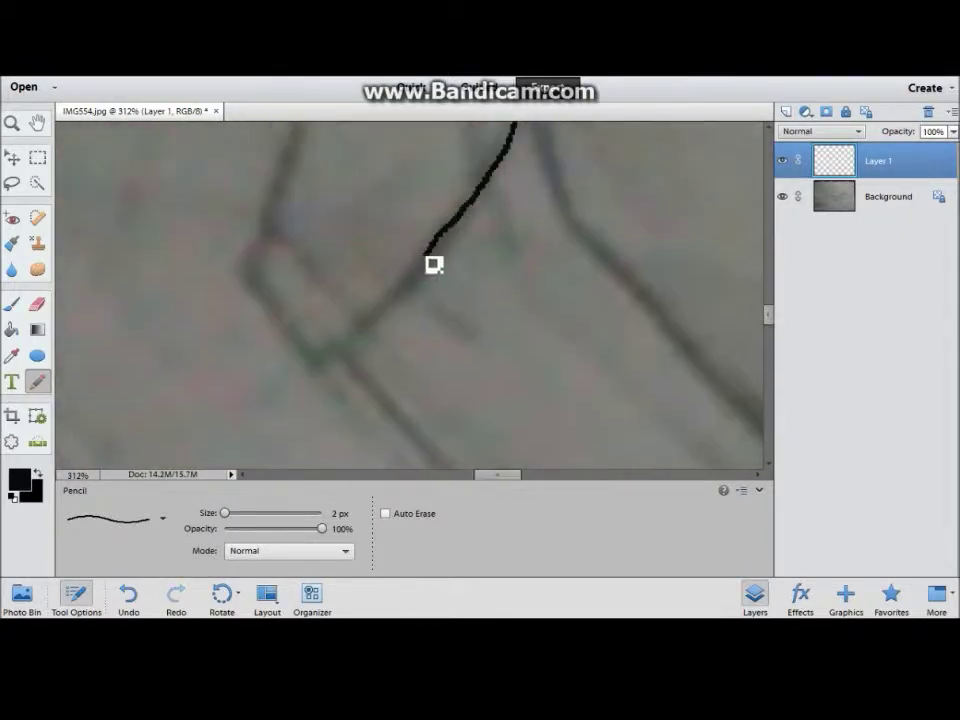
pyautogui.scroll(-5, 444, 249)
pyautogui.moveTo(585, 345); pyautogui.dragTo(665, 295)
pyautogui.hotkey('ctrl', 'z')
pyautogui.scroll(-5, 410, 295)
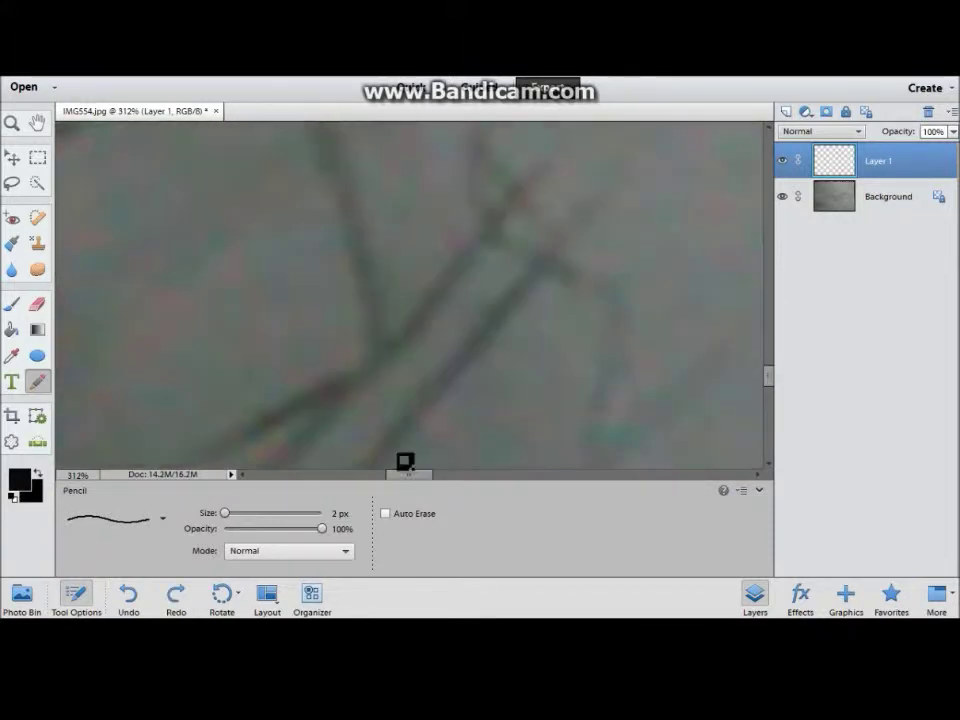
pyautogui.moveTo(385, 455); pyautogui.dragTo(321, 216)
pyautogui.hotkey('ctrl', 'z')
# Draw a long diagonal stroke, erase its right end, and undo the short extension
pyautogui.scroll(3, 335, 258)
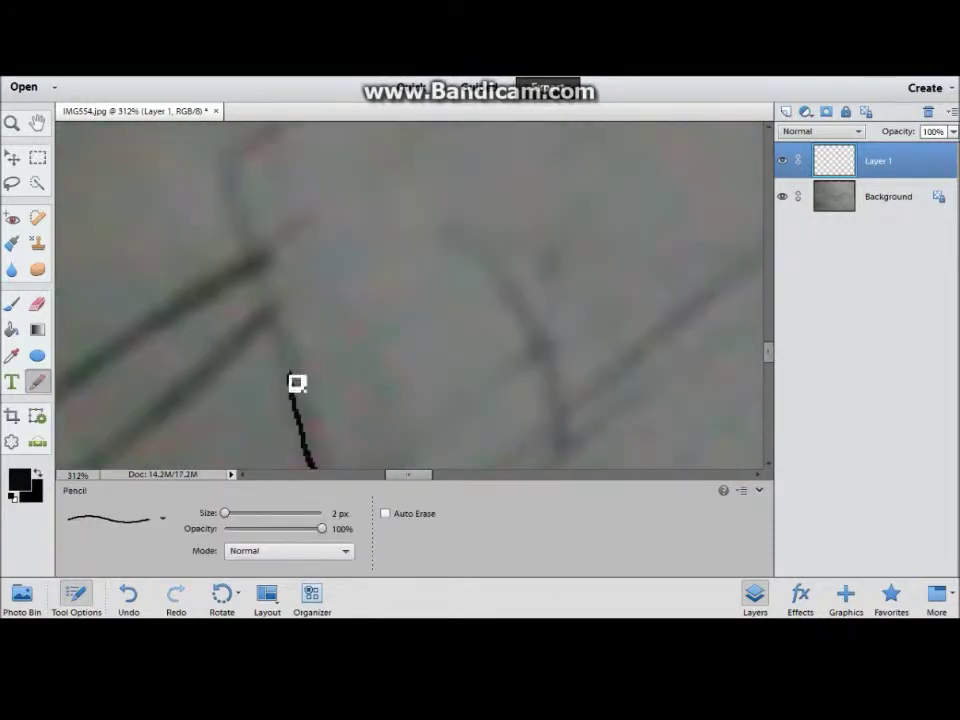
pyautogui.scroll(3, 686, 248)
pyautogui.moveTo(250, 345); pyautogui.dragTo(565, 180)
pyautogui.scroll(2, 553, 433)
pyautogui.hscroll(3, 408, 468)
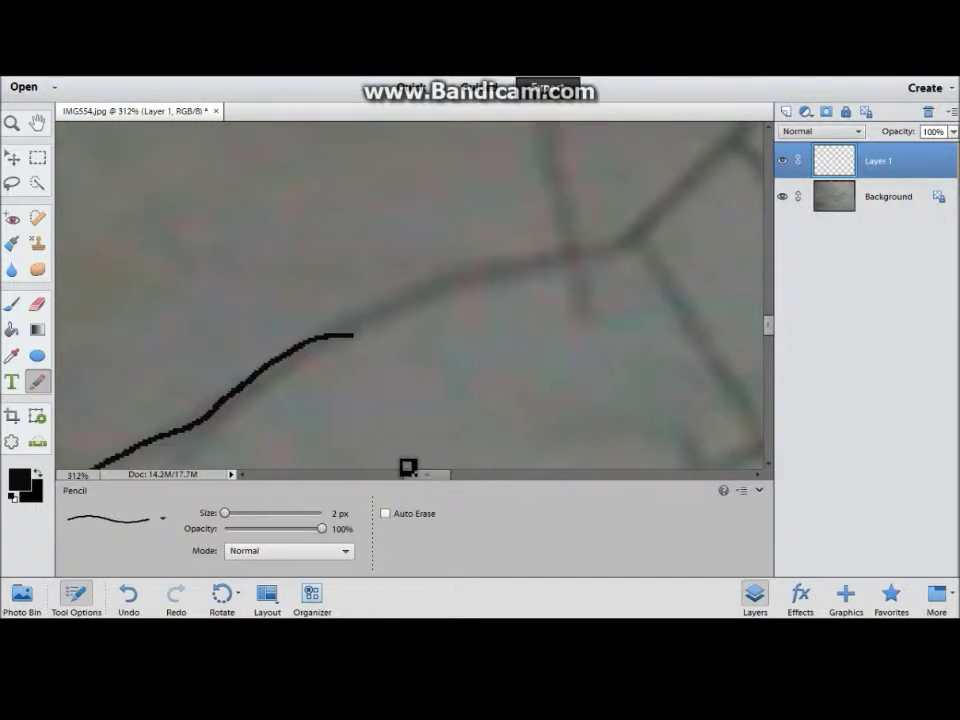
pyautogui.press('a')
pyautogui.press('e')
pyautogui.moveTo(352, 335)
pyautogui.mouseDown()
pyautogui.moveTo(300, 343)
pyautogui.moveTo(377, 315)
pyautogui.mouseUp()
pyautogui.click(40, 386)
pyautogui.hotkey('ctrl', 'z')
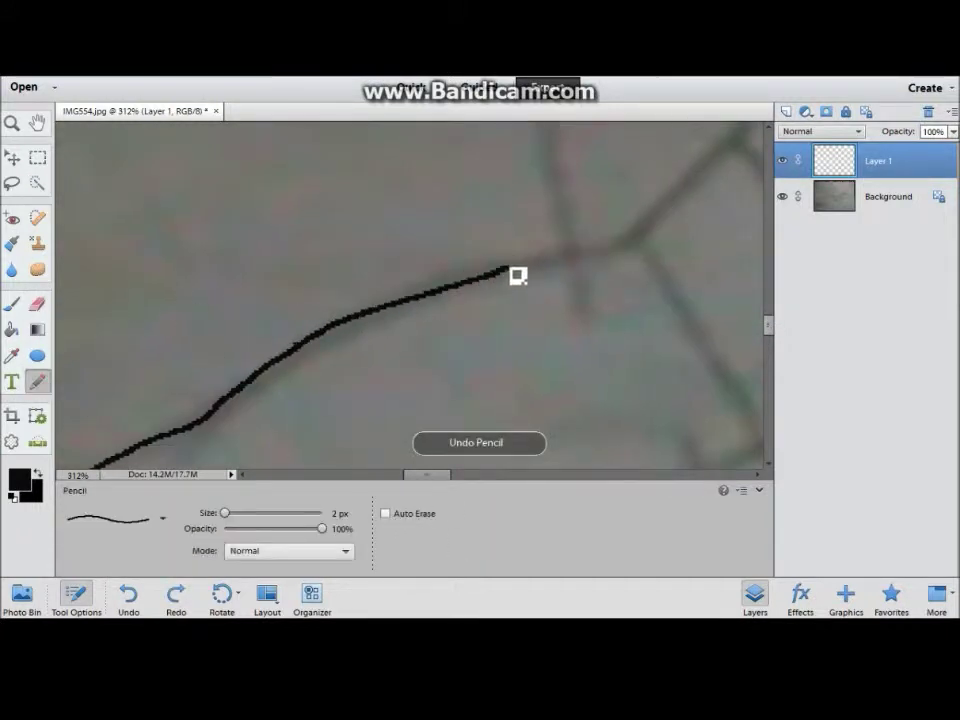
# Add another stroke toward the upper right, alternating between eraser and pencil
pyautogui.moveTo(517, 275); pyautogui.dragTo(658, 214)
pyautogui.press('e')
pyautogui.hscroll(4, 396, 343)
pyautogui.press('n')
pyautogui.scroll(3, 270, 407)
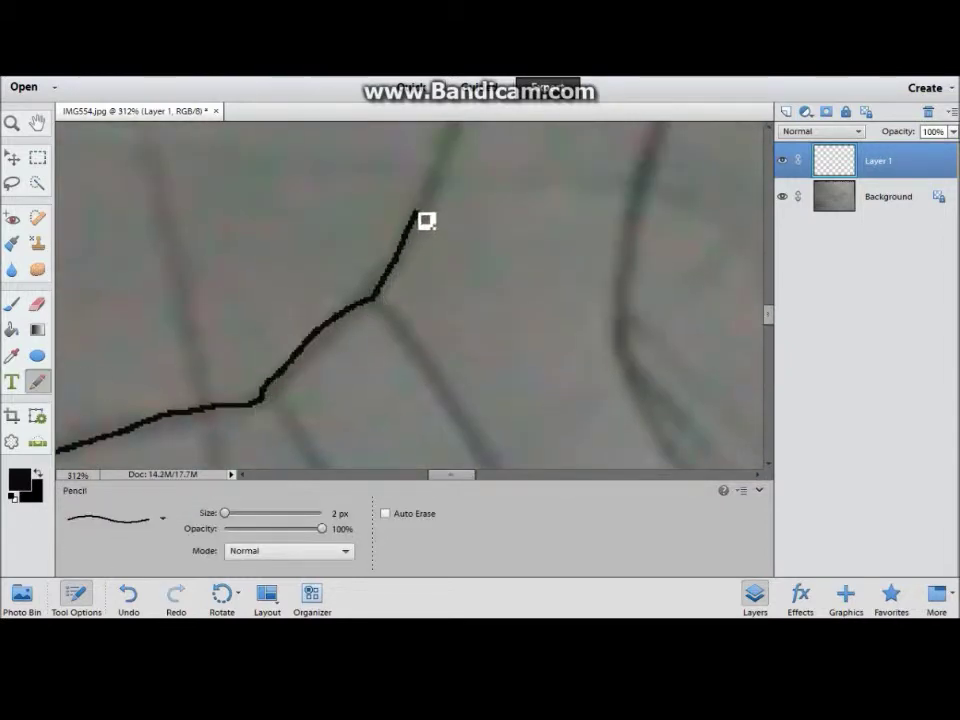
pyautogui.press('e')
pyautogui.scroll(3, 428, 280)
pyautogui.press('n')
# Pan across the drawing and erase part of a long stroke with the Eraser
pyautogui.scroll(3, 511, 175)
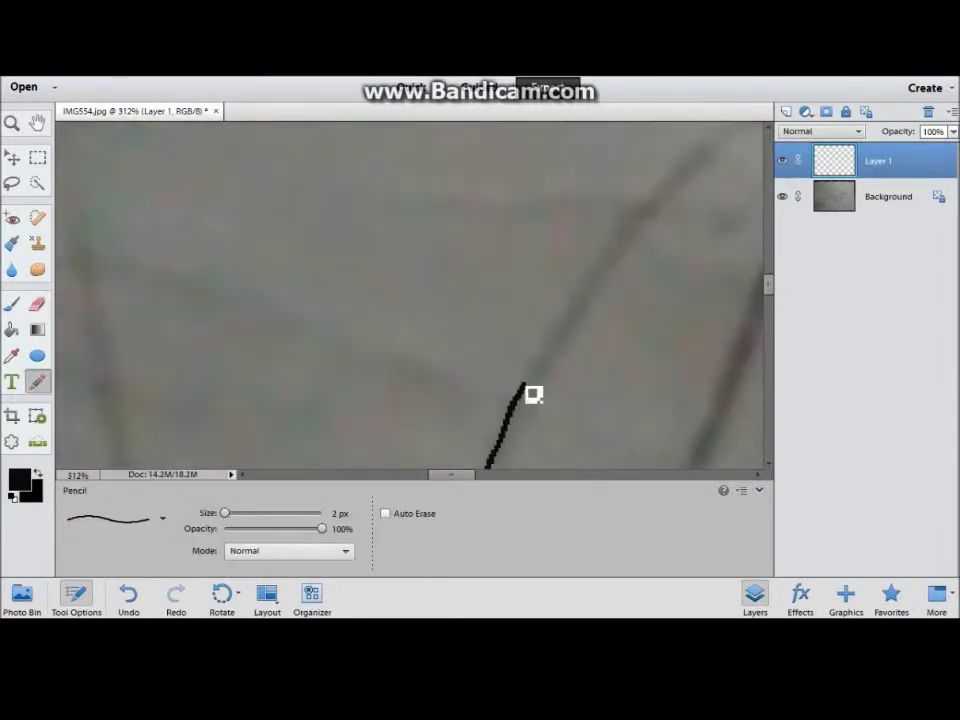
pyautogui.hscroll(5, 178, 425)
pyautogui.scroll(3, 178, 425)
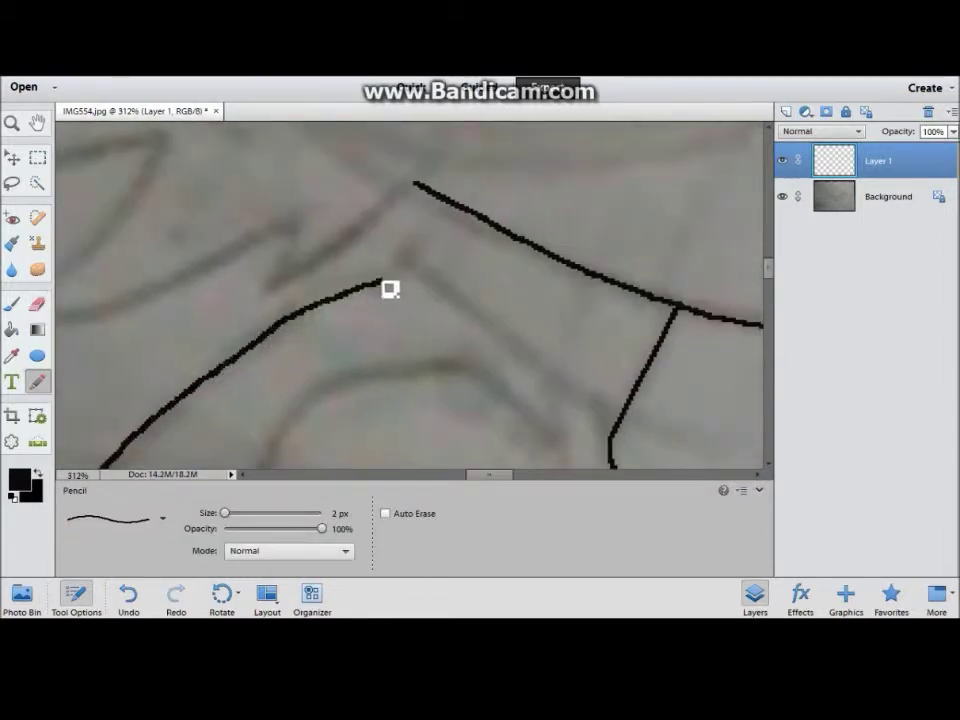
pyautogui.scroll(-3, 390, 289)
pyautogui.hscroll(-3, 486, 165)
pyautogui.press('e')
pyautogui.moveTo(280, 335); pyautogui.dragTo(475, 193)
pyautogui.press('n')
# Begin tracing the character's face outline, extending it right and upward
pyautogui.scroll(-3, 297, 338)
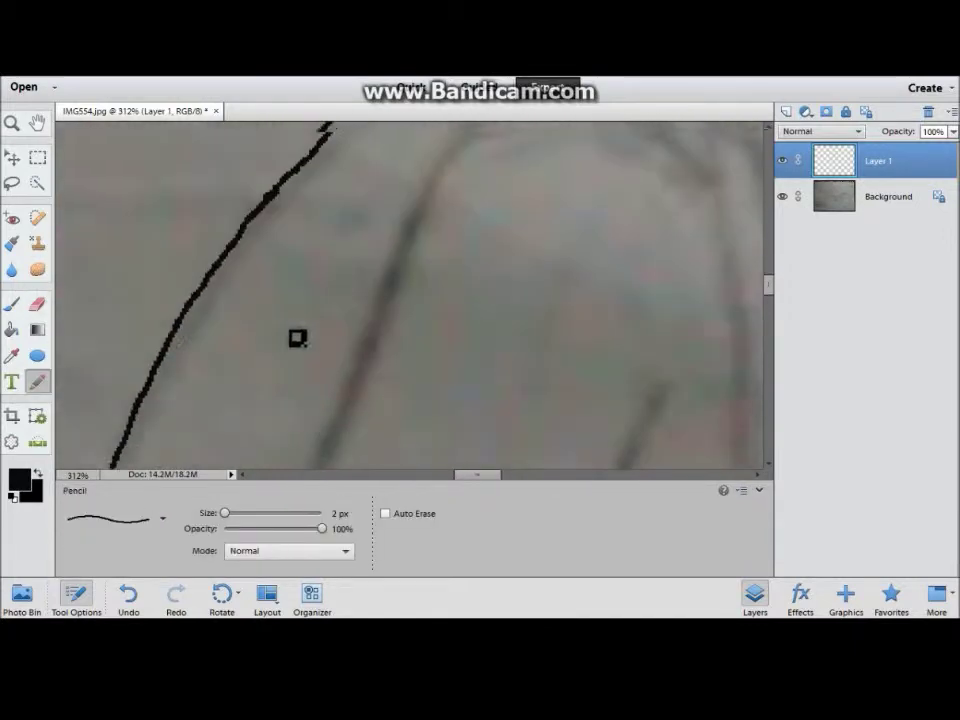
pyautogui.scroll(-5, 297, 338)
pyautogui.scroll(5, 441, 276)
pyautogui.moveTo(324, 198); pyautogui.dragTo(331, 262)
pyautogui.moveTo(578, 432); pyautogui.dragTo(642, 412)
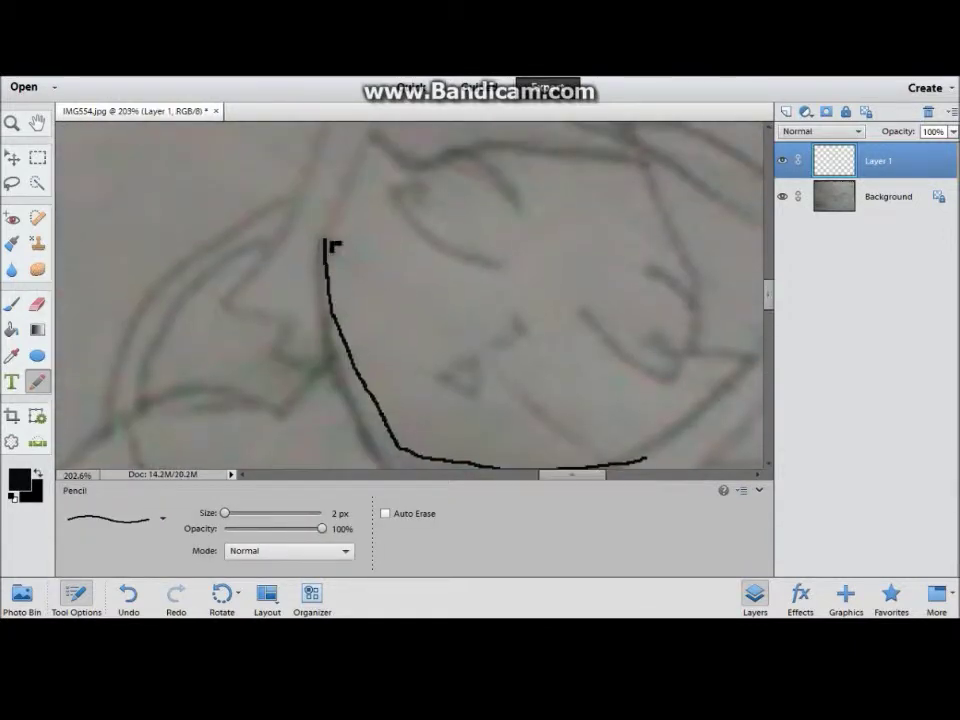
# Undo two bad curved strokes and redraw the left side of the face outline
pyautogui.scroll(2, 332, 246)
pyautogui.hotkey('ctrl', 'z')
pyautogui.scroll(-3, 493, 333)
pyautogui.hscroll(5, 302, 296)
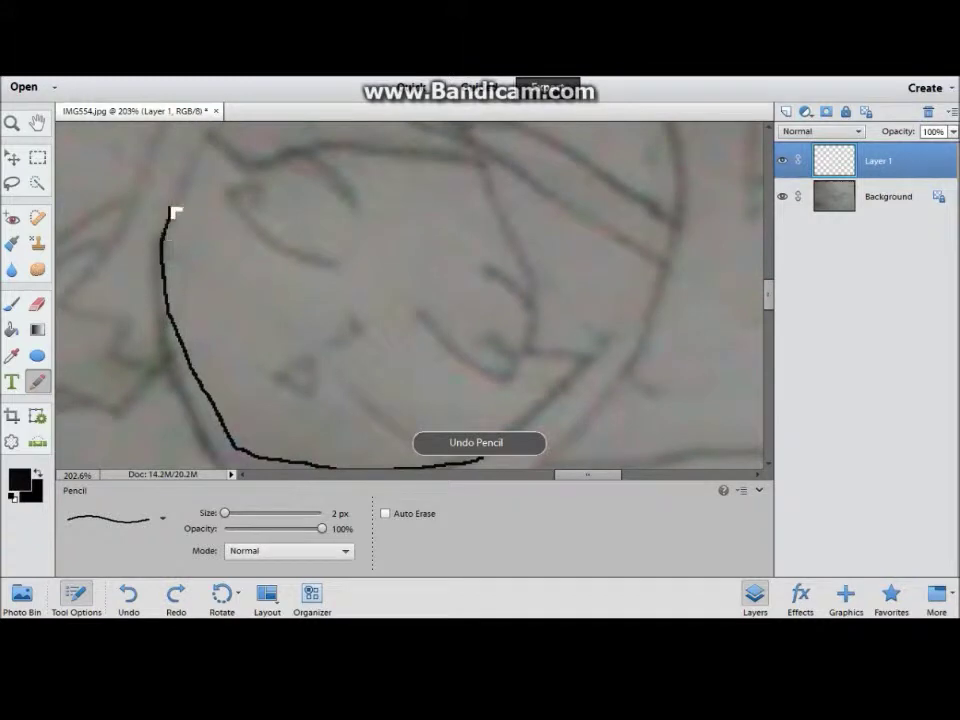
pyautogui.scroll(-2, 260, 255)
pyautogui.hotkey('ctrl', 'z')
pyautogui.moveTo(161, 176); pyautogui.dragTo(176, 272)
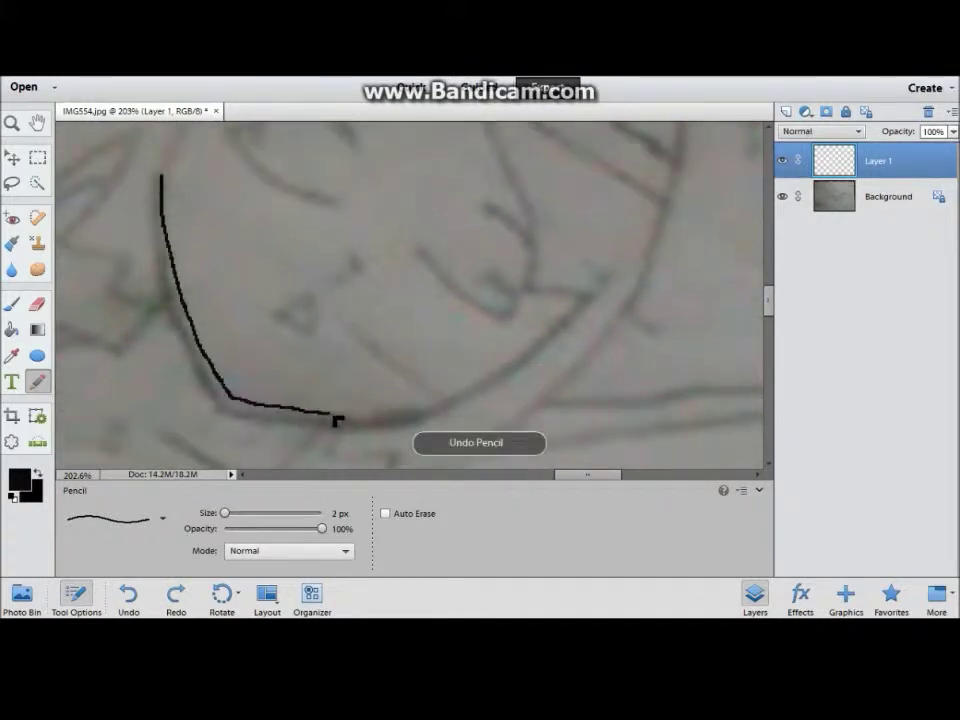
pyautogui.moveTo(535, 365); pyautogui.dragTo(585, 278)
pyautogui.scroll(2, 420, 255)
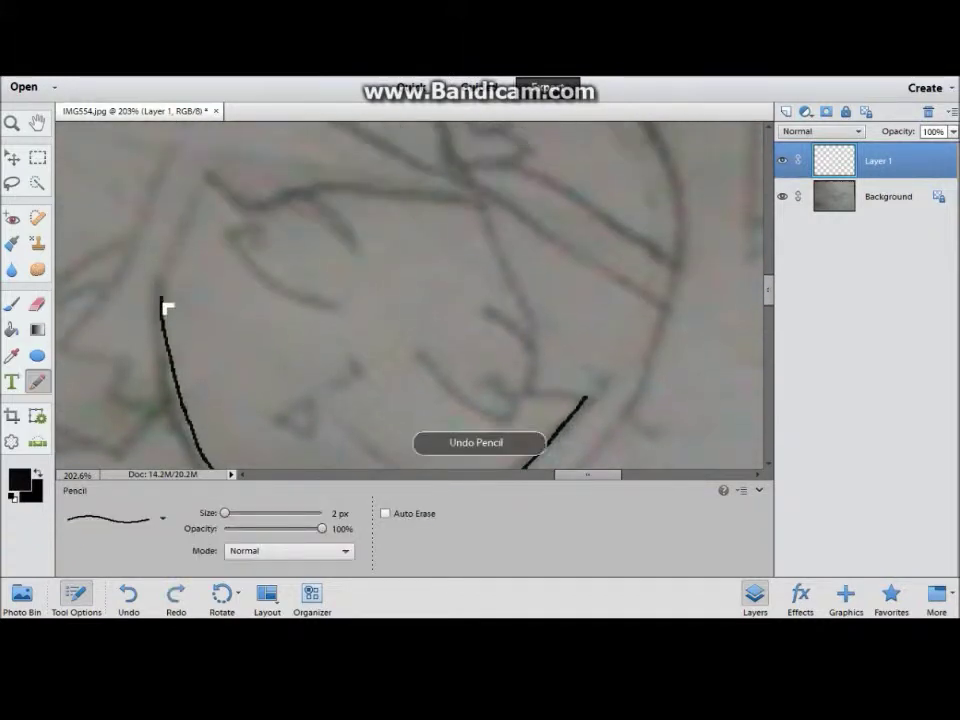
# Extend the head outline to the right, undoing the last stroke
pyautogui.press('e')
pyautogui.press('n')
pyautogui.moveTo(447, 198); pyautogui.dragTo(469, 211)
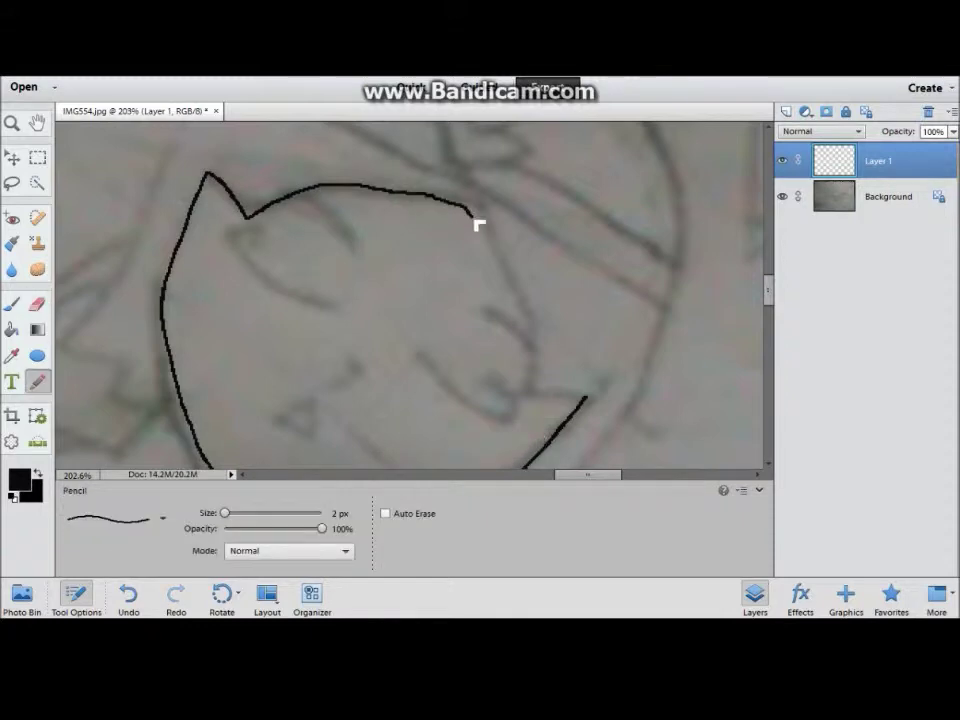
pyautogui.press('e')
pyautogui.press('n')
pyautogui.scroll(-3, 332, 336)
pyautogui.hotkey('ctrl', 'z')
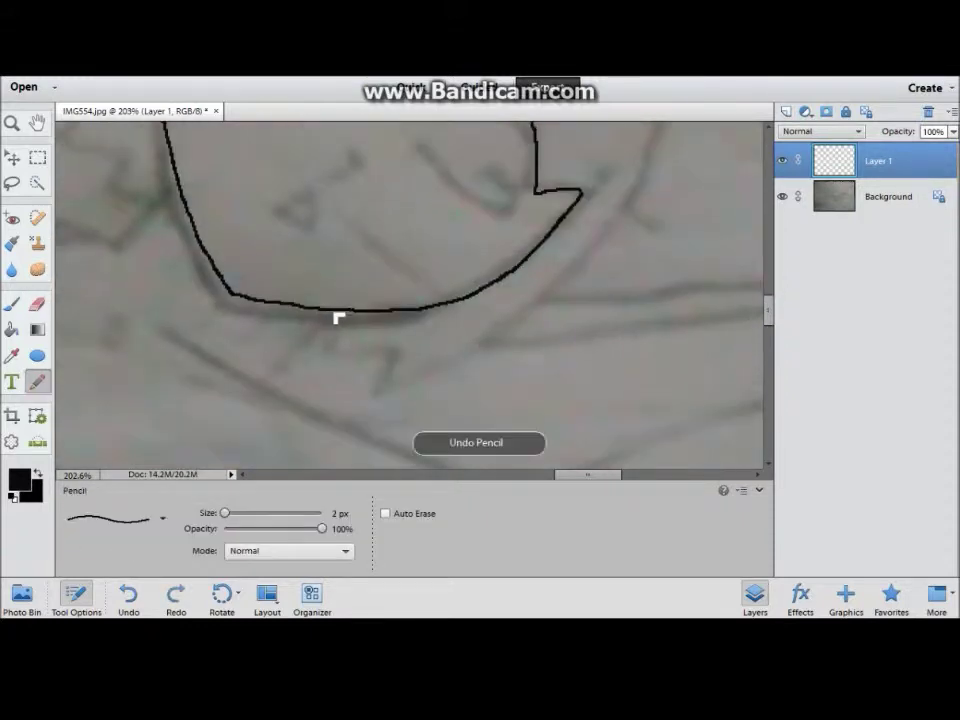
# Undo a long stray stroke and make the pencil line thinner
pyautogui.scroll(-3, 280, 340)
pyautogui.moveTo(279, 340); pyautogui.dragTo(689, 300)
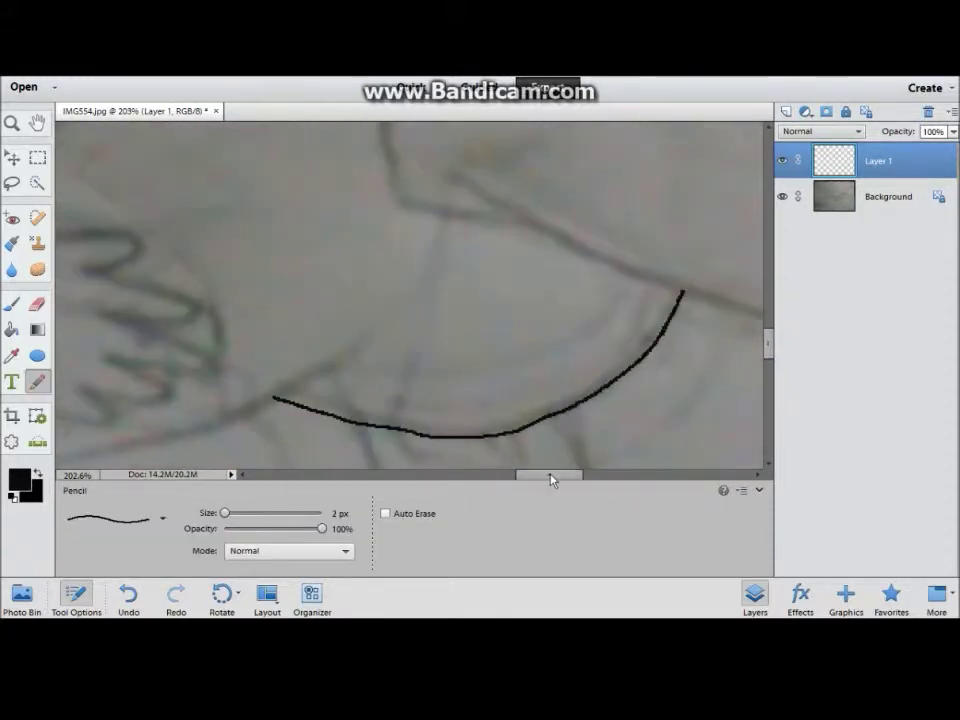
pyautogui.hotkey('ctrl', 'z')
pyautogui.press('e')
pyautogui.press('n')
pyautogui.scroll(3, 276, 246)
pyautogui.press('[')
# Draw the long line leftward along the sketch's lower edge, undoing failed attempts
pyautogui.scroll(-2, 619, 339)
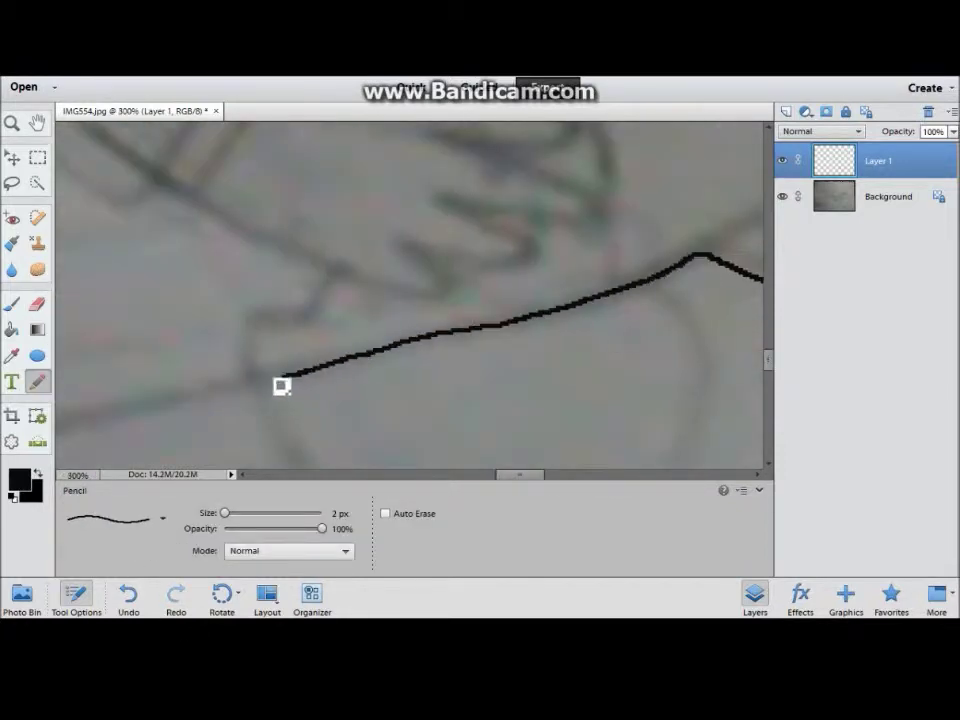
pyautogui.moveTo(325, 377); pyautogui.dragTo(645, 292)
pyautogui.moveTo(297, 374)
pyautogui.mouseDown()
pyautogui.moveTo(733, 345)
pyautogui.moveTo(606, 216)
pyautogui.moveTo(161, 460)
pyautogui.mouseUp()
pyautogui.hotkey('ctrl', 'z')
pyautogui.moveTo(459, 270)
pyautogui.mouseDown()
pyautogui.moveTo(529, 415)
pyautogui.moveTo(118, 422)
pyautogui.moveTo(695, 432)
pyautogui.moveTo(193, 428)
pyautogui.mouseUp()
pyautogui.hotkey('ctrl', 'z')
pyautogui.moveTo(343, 474); pyautogui.dragTo(320, 474)
# Extend the black outline along the sketch, erasing its right part and undoing the rising tip
pyautogui.moveTo(495, 450)
pyautogui.mouseDown()
pyautogui.moveTo(267, 440)
pyautogui.moveTo(197, 378)
pyautogui.mouseUp()
pyautogui.scroll(-1, 267, 440)
pyautogui.moveTo(370, 178); pyautogui.dragTo(589, 208)
pyautogui.press('e')
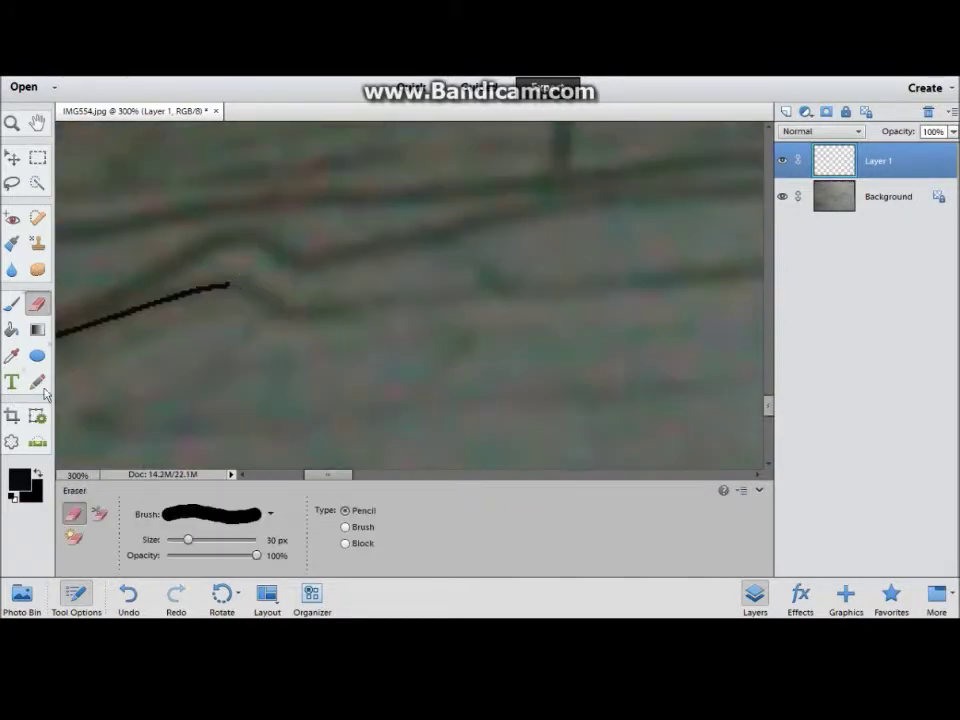
pyautogui.press('n')
pyautogui.moveTo(225, 285); pyautogui.dragTo(398, 311)
pyautogui.hscroll(5, 733, 277)
pyautogui.press('e')
pyautogui.moveTo(300, 326)
pyautogui.mouseDown()
pyautogui.moveTo(485, 336)
pyautogui.moveTo(229, 370)
pyautogui.mouseUp()
pyautogui.press('n')
pyautogui.moveTo(671, 307); pyautogui.dragTo(161, 377)
pyautogui.hotkey('ctrl', 'z')
# Draw a long diagonal line along the sketch, undo it, and retrace the nearby lines
pyautogui.moveTo(257, 358); pyautogui.dragTo(434, 124)
pyautogui.scroll(2, 426, 321)
pyautogui.scroll(2, 532, 247)
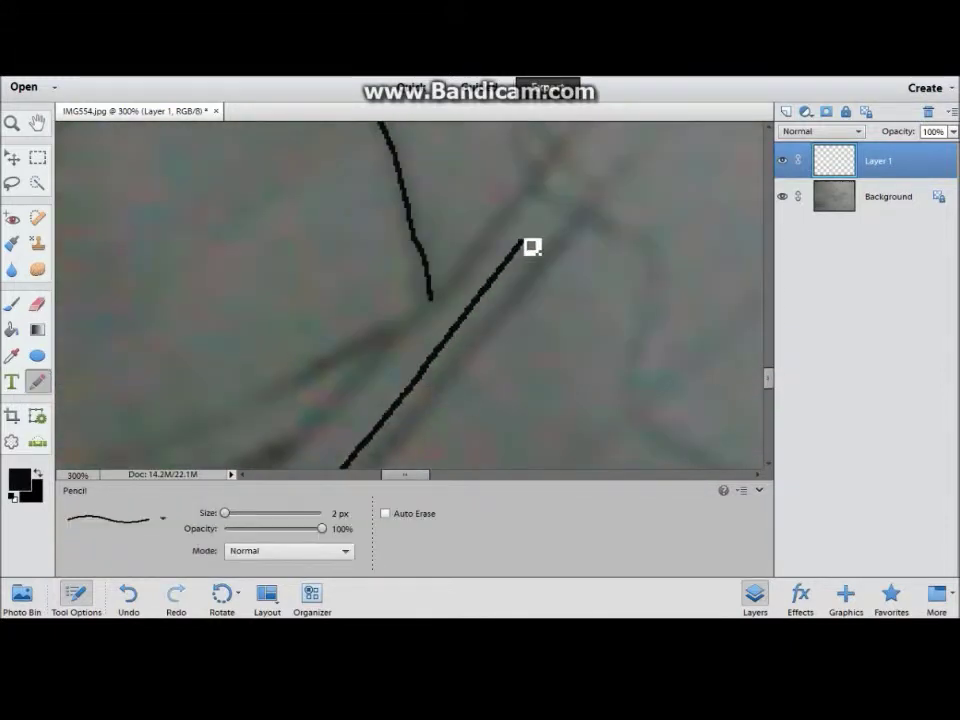
pyautogui.hotkey('ctrl', 'z')
pyautogui.moveTo(400, 474); pyautogui.dragTo(338, 478)
pyautogui.scroll(3, 467, 272)
pyautogui.moveTo(707, 297); pyautogui.dragTo(473, 330)
pyautogui.moveTo(175, 384); pyautogui.dragTo(465, 378)
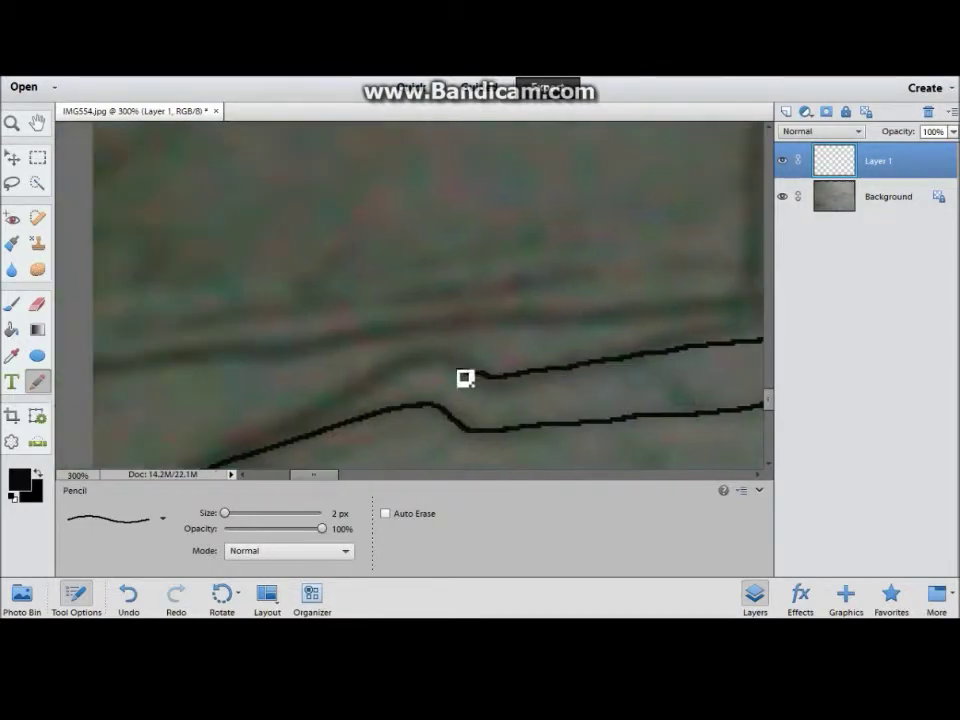
pyautogui.scroll(-2, 222, 467)
pyautogui.scroll(-3, 366, 396)
pyautogui.scroll(3, 486, 330)
# Trace a straight segment and the next long stretches of the outline with the pencil
pyautogui.keyDown('shift'); pyautogui.click(369, 364); pyautogui.keyUp('shift')
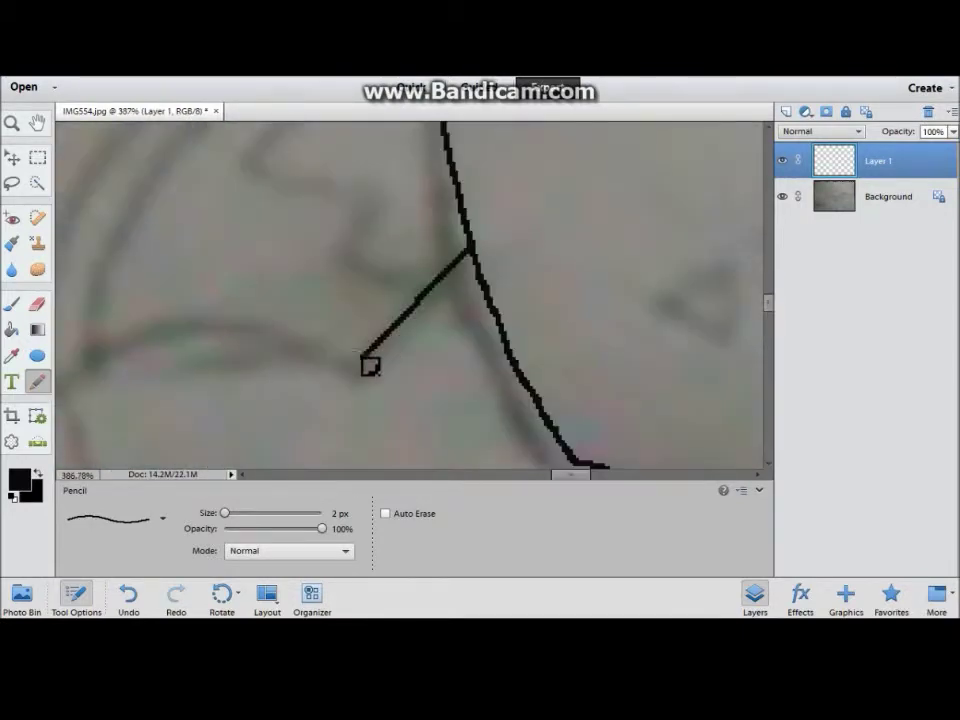
pyautogui.scroll(2, 661, 351)
pyautogui.moveTo(661, 351)
pyautogui.mouseDown()
pyautogui.moveTo(536, 321)
pyautogui.moveTo(328, 392)
pyautogui.mouseUp()
pyautogui.press('e')
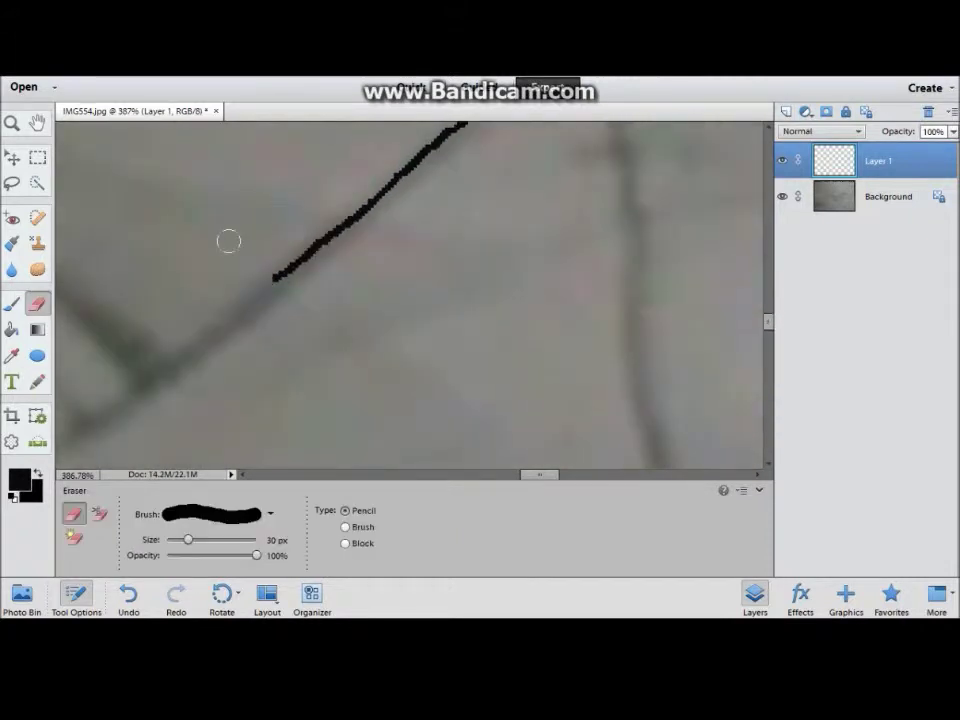
pyautogui.press('n')
pyautogui.scroll(-3, 685, 232)
pyautogui.scroll(-3, 440, 420)
pyautogui.scroll(-3, 521, 469)
pyautogui.moveTo(760, 205); pyautogui.dragTo(585, 289)
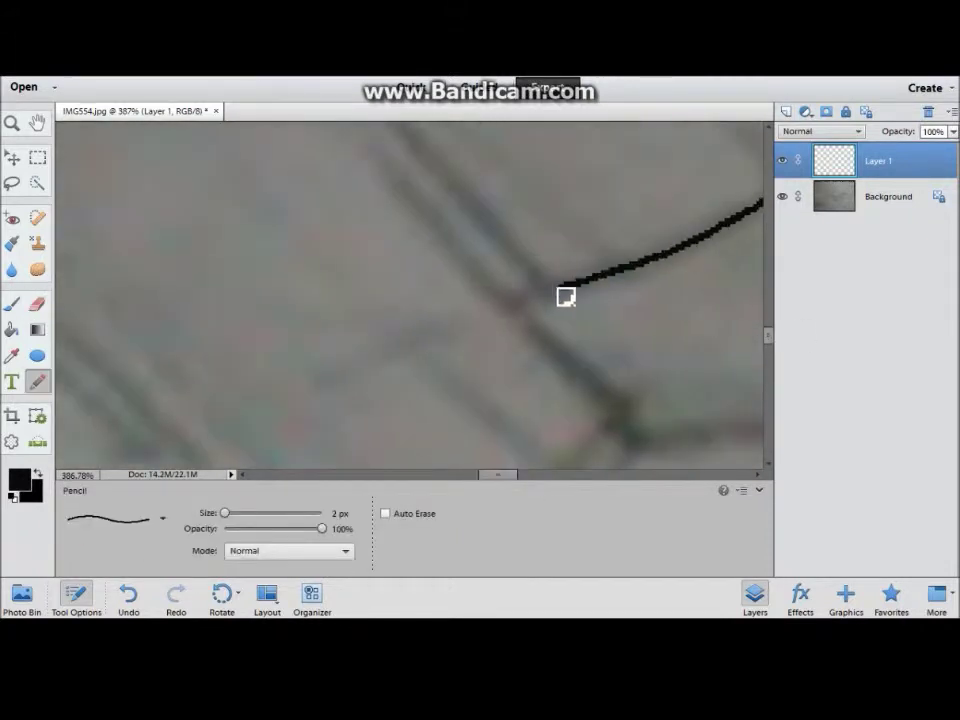
pyautogui.scroll(-3, 510, 305)
pyautogui.scroll(-1, 553, 437)
pyautogui.moveTo(688, 380)
pyautogui.mouseDown()
pyautogui.moveTo(530, 285)
pyautogui.moveTo(311, 386)
pyautogui.mouseUp()
# Trace further outline sections lower down, including a curved line down the sketch
pyautogui.hscroll(-3, 118, 254)
pyautogui.scroll(-2, 400, 300)
pyautogui.moveTo(680, 122); pyautogui.dragTo(463, 310)
pyautogui.scroll(-3, 463, 322)
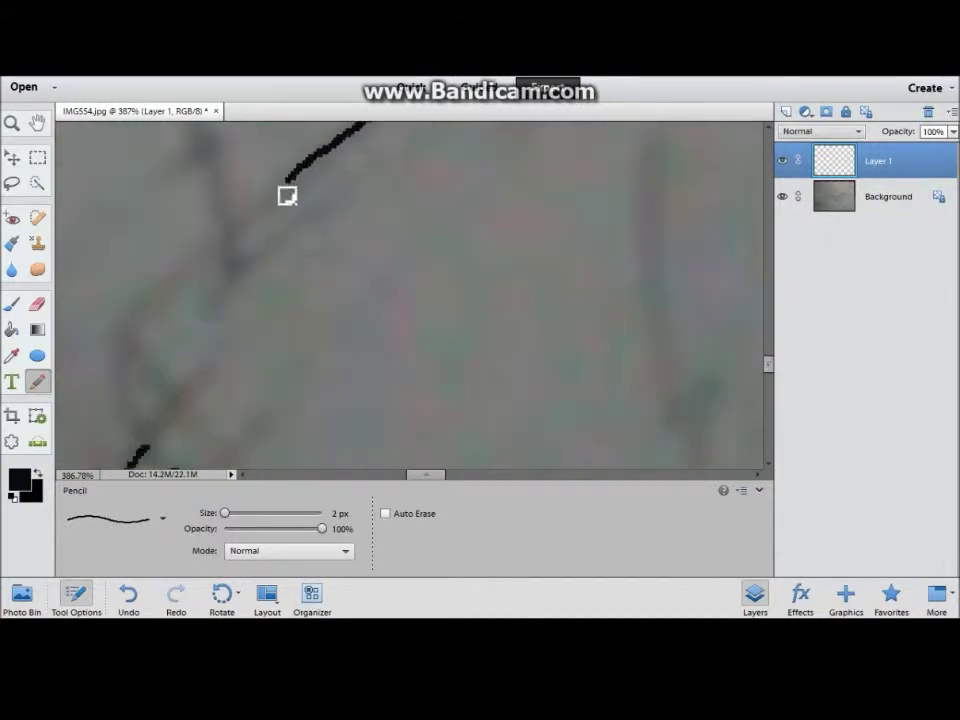
pyautogui.moveTo(180, 125); pyautogui.dragTo(175, 273)
pyautogui.scroll(-3, 169, 297)
pyautogui.moveTo(289, 193); pyautogui.dragTo(324, 452)
pyautogui.scroll(-3, 324, 452)
pyautogui.moveTo(64, 129)
pyautogui.mouseDown()
pyautogui.moveTo(199, 306)
pyautogui.moveTo(324, 431)
pyautogui.mouseUp()
pyautogui.scroll(-5, 403, 326)
pyautogui.scroll(1, 403, 326)
# Zoom in and follow the dark sketch line in connected strokes, undoing the last one
pyautogui.moveTo(197, 208); pyautogui.dragTo(549, 373)
pyautogui.moveTo(150, 172)
pyautogui.mouseDown()
pyautogui.moveTo(510, 377)
pyautogui.moveTo(214, 246)
pyautogui.moveTo(572, 379)
pyautogui.moveTo(700, 440)
pyautogui.mouseUp()
pyautogui.moveTo(700, 440)
pyautogui.mouseDown()
pyautogui.moveTo(259, 444)
pyautogui.moveTo(617, 317)
pyautogui.moveTo(736, 226)
pyautogui.mouseUp()
pyautogui.moveTo(736, 226)
pyautogui.mouseDown()
pyautogui.moveTo(235, 238)
pyautogui.moveTo(373, 381)
pyautogui.moveTo(420, 386)
pyautogui.moveTo(621, 311)
pyautogui.moveTo(245, 281)
pyautogui.moveTo(608, 152)
pyautogui.moveTo(660, 482)
pyautogui.mouseUp()
pyautogui.moveTo(225, 396)
pyautogui.mouseDown()
pyautogui.moveTo(422, 313)
pyautogui.moveTo(395, 297)
pyautogui.moveTo(369, 392)
pyautogui.moveTo(677, 236)
pyautogui.moveTo(358, 416)
pyautogui.mouseUp()
pyautogui.hotkey('ctrl', '-')
pyautogui.hotkey('ctrl', '-')
pyautogui.hotkey('ctrl', '-')
pyautogui.hotkey('ctrl', 'z')
# Add short touch-up strokes and another line along the sketch after zooming out
pyautogui.hscroll(3, 520, 279)
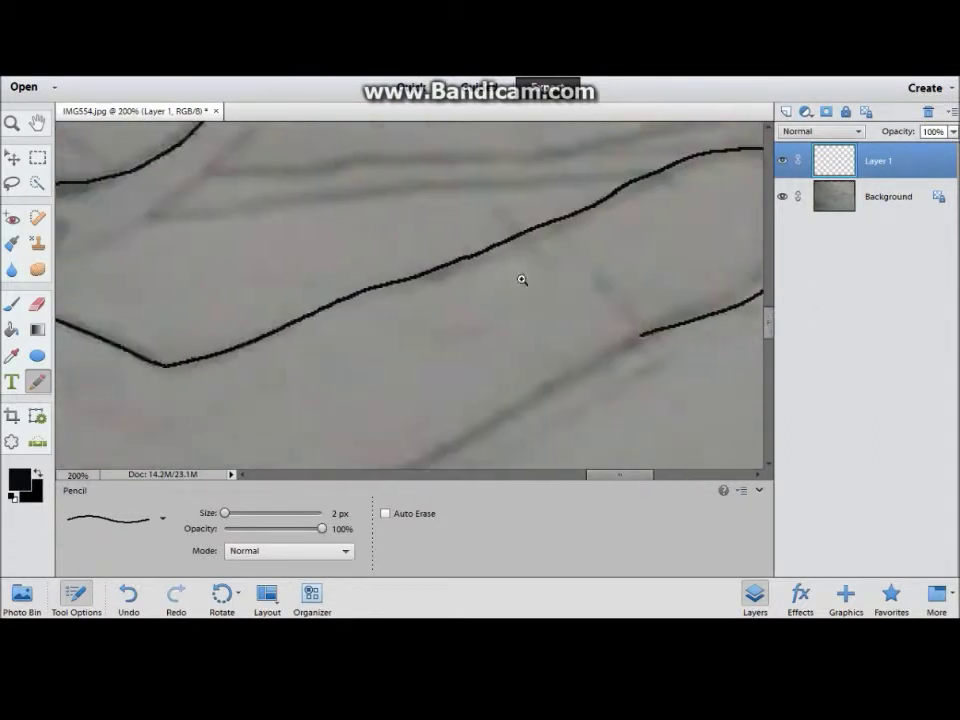
pyautogui.keyDown('alt'); pyautogui.scroll(2, 456, 272); pyautogui.keyUp('alt')
pyautogui.press('e')
pyautogui.press('n')
pyautogui.moveTo(660, 474); pyautogui.dragTo(632, 476)
pyautogui.scroll(-2, 570, 155)
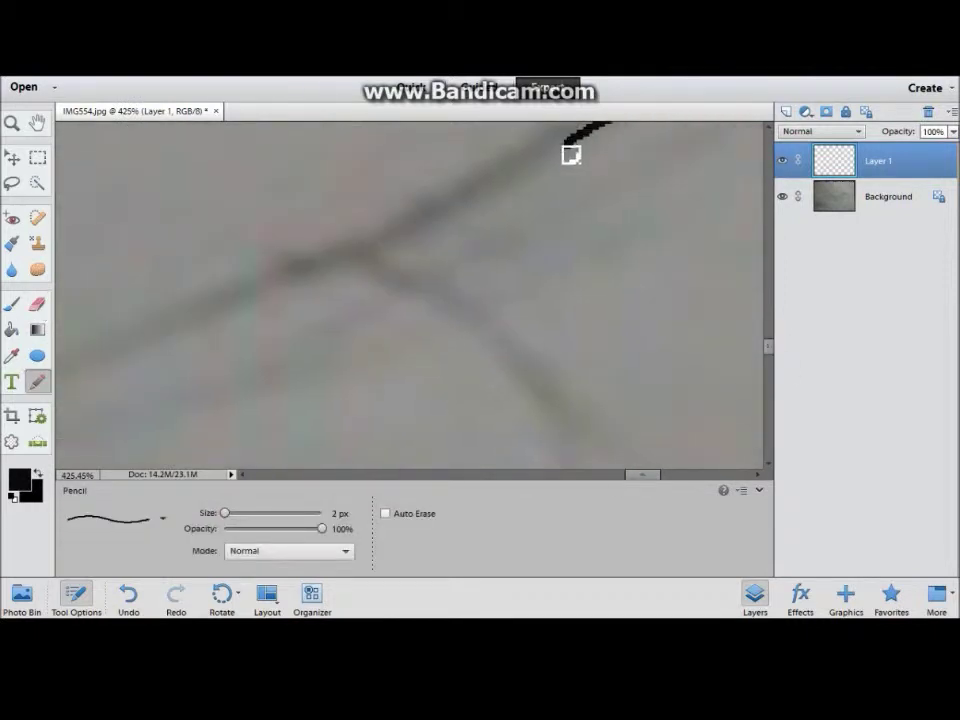
pyautogui.moveTo(500, 197); pyautogui.dragTo(221, 320)
pyautogui.moveTo(642, 474); pyautogui.dragTo(612, 479)
# Return to the black pencil, trace a long line and a short segment, undoing the segment
pyautogui.press('e')
pyautogui.click(37, 381)
pyautogui.moveTo(631, 368); pyautogui.dragTo(191, 418)
pyautogui.hscroll(-3, 615, 379)
pyautogui.moveTo(615, 379); pyautogui.dragTo(418, 317)
pyautogui.hotkey('ctrl', 'z')
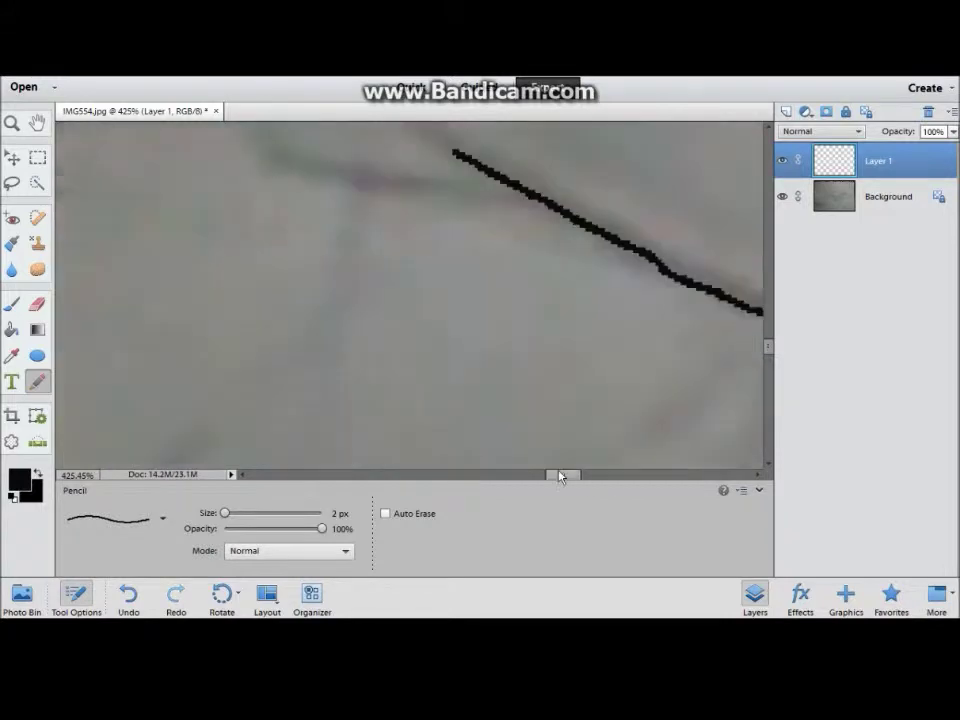
# Magnify the line junction, try redrawing strokes there, and undo them
pyautogui.scroll(3, 465, 352)
pyautogui.scroll(-10, 465, 352)
pyautogui.scroll(7, 393, 145)
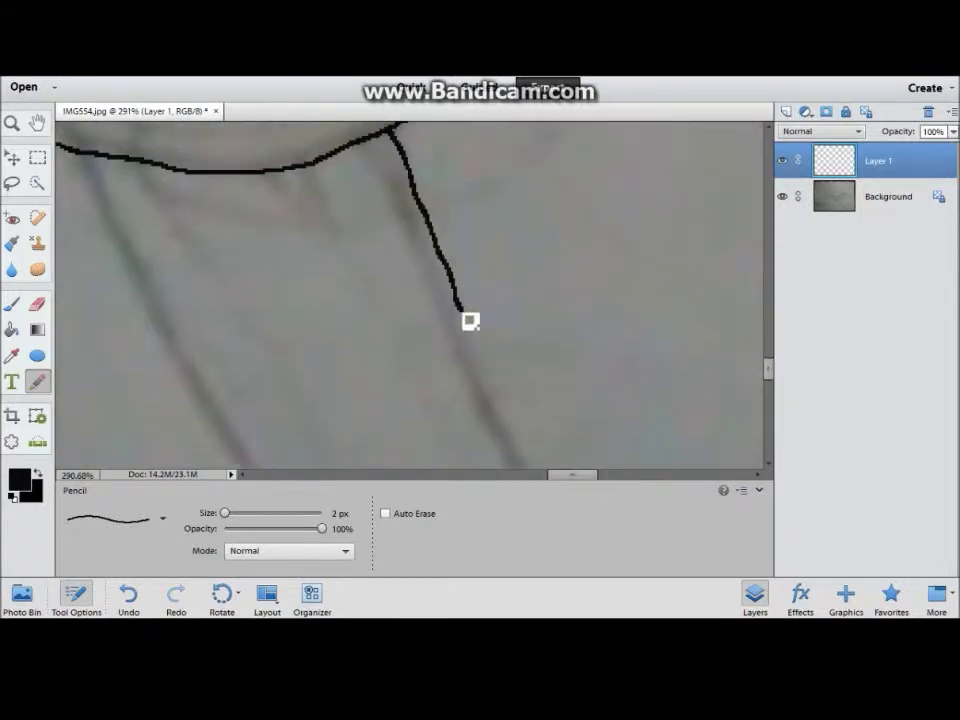
pyautogui.scroll(3, 538, 413)
pyautogui.press('e')
pyautogui.moveTo(321, 171)
pyautogui.mouseDown()
pyautogui.moveTo(392, 399)
pyautogui.moveTo(328, 216)
pyautogui.mouseUp()
pyautogui.hotkey('ctrl', 'z')
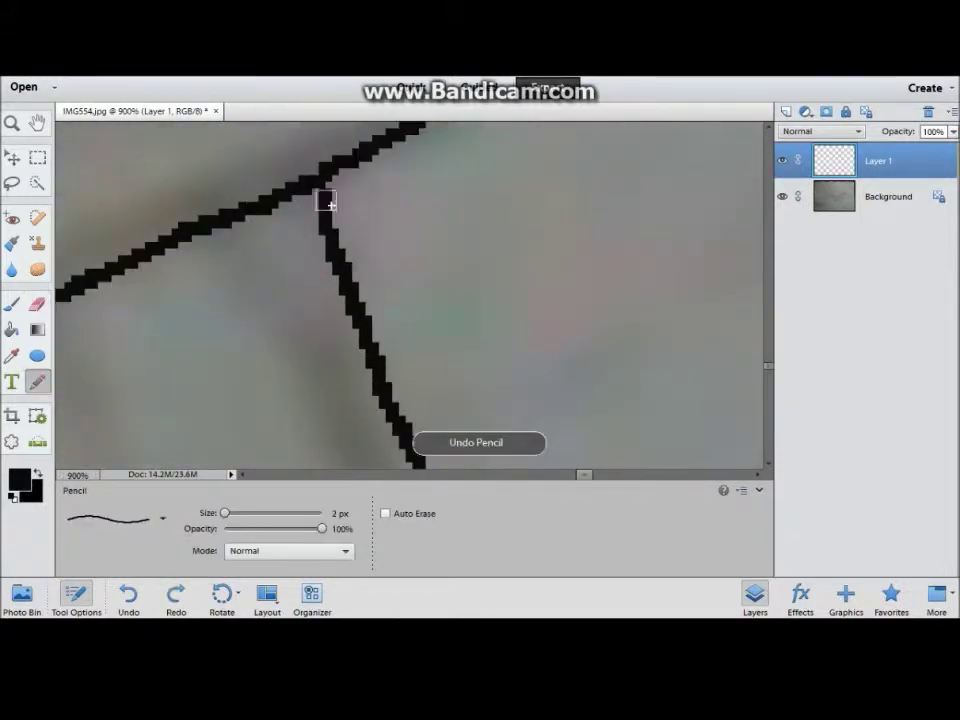
pyautogui.scroll(-10, 498, 386)
pyautogui.scroll(10, 498, 386)
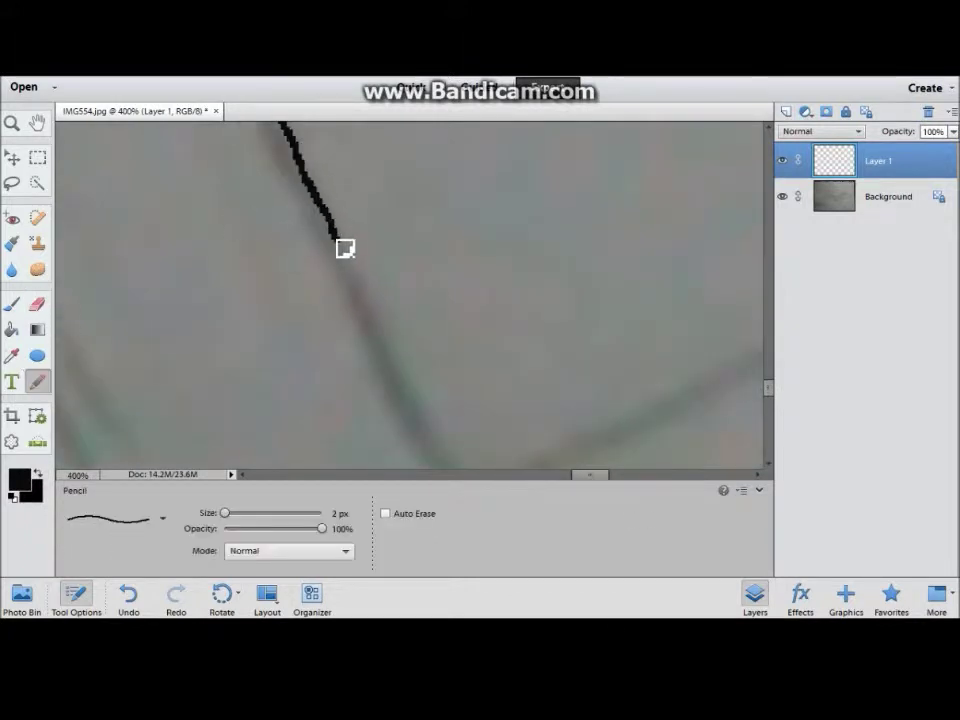
pyautogui.scroll(-3, 760, 403)
pyautogui.moveTo(520, 246); pyautogui.dragTo(552, 257)
pyautogui.hotkey('ctrl', 'z')
# Draw the hand's finger strokes, then undo the lower loop and lower finger stroke
pyautogui.scroll(-1, 552, 250)
pyautogui.moveTo(553, 167); pyautogui.dragTo(578, 289)
pyautogui.scroll(-3, 668, 368)
pyautogui.moveTo(588, 130); pyautogui.dragTo(730, 328)
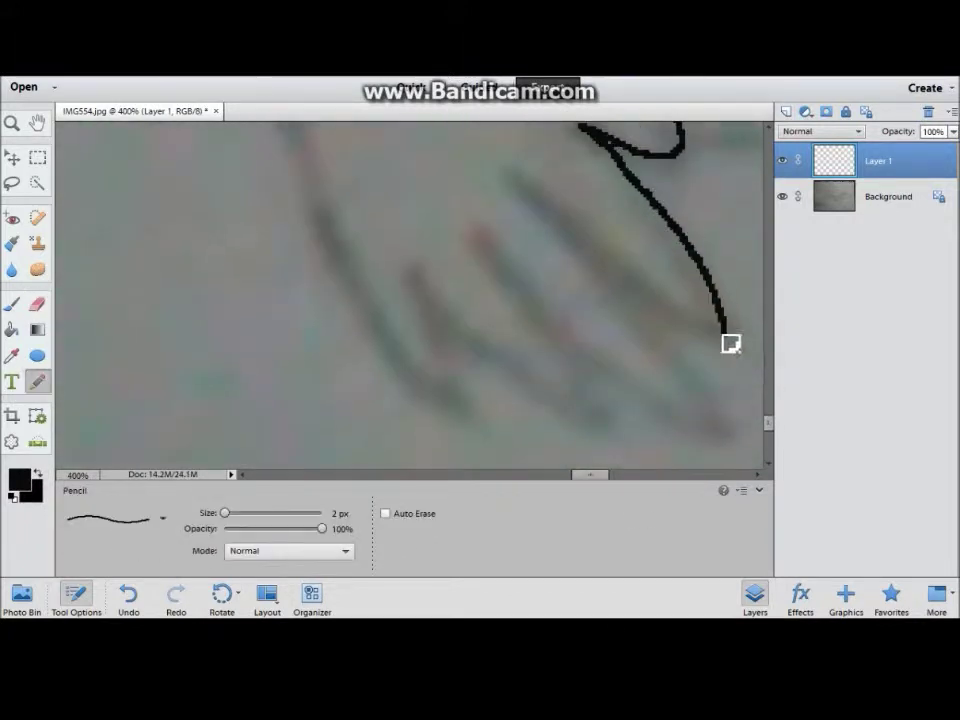
pyautogui.hotkey('ctrl', 'z')
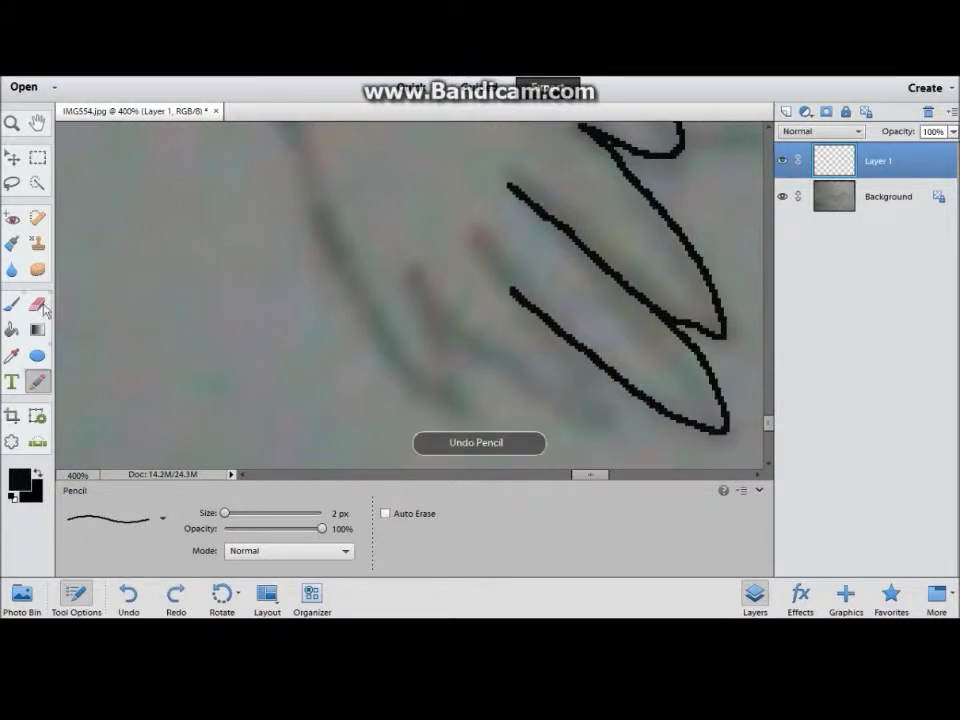
pyautogui.hotkey('ctrl', 'z')
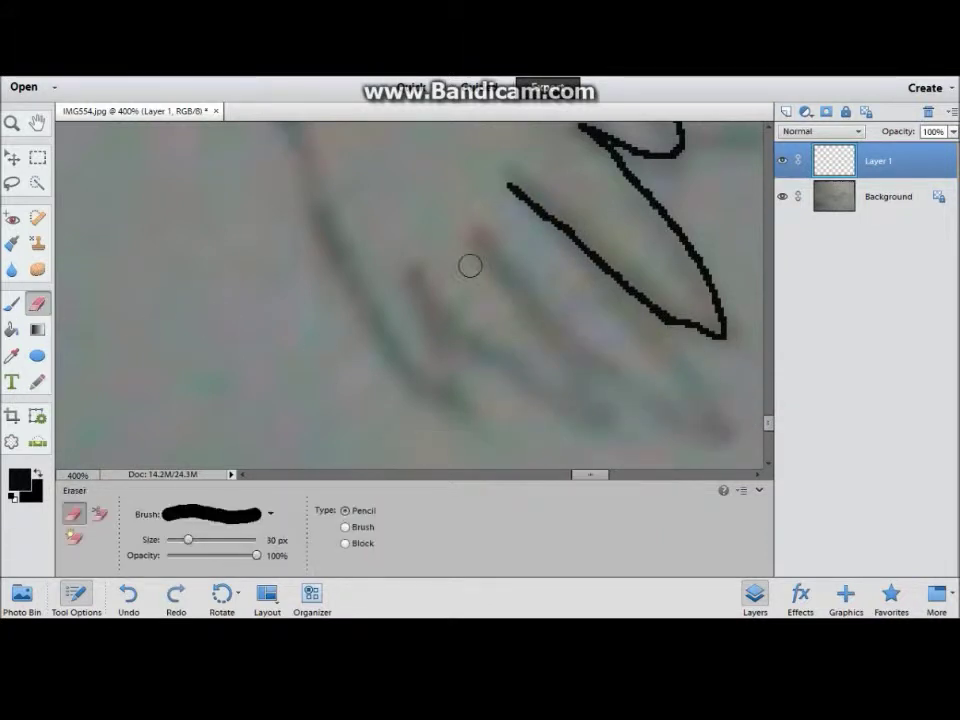
pyautogui.hotkey('ctrl', 'z')
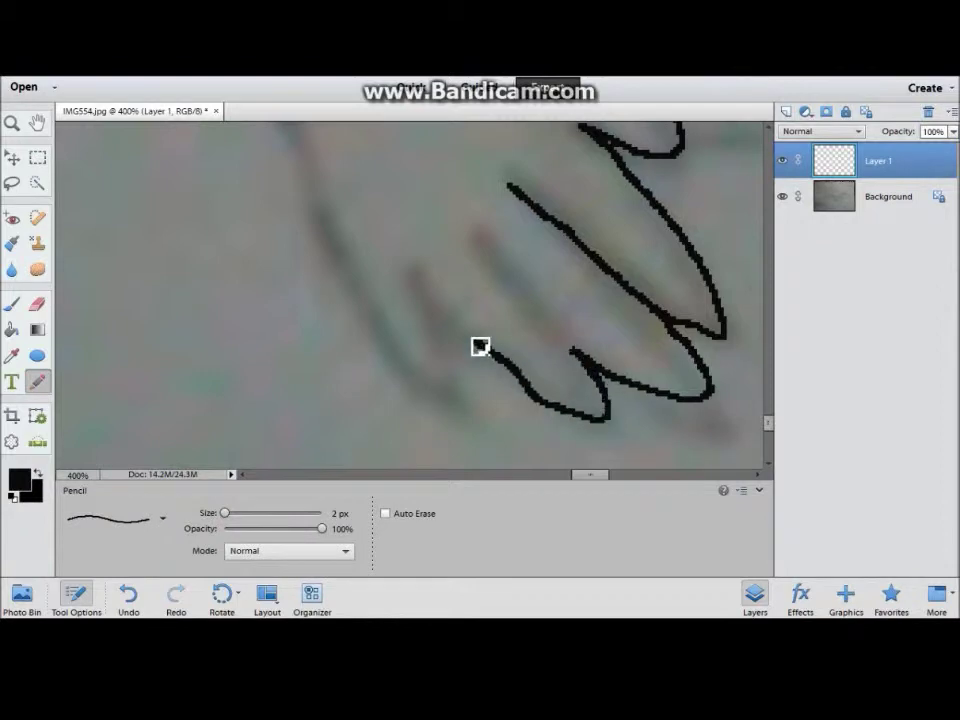
# Add a short upward finger line and zoom out to view the whole sketch
pyautogui.scroll(3, 300, 310)
pyautogui.scroll(2, 193, 167)
pyautogui.scroll(5, 546, 375)
pyautogui.moveTo(590, 462)
pyautogui.mouseDown()
pyautogui.moveTo(546, 375)
pyautogui.moveTo(370, 130)
pyautogui.moveTo(589, 414)
pyautogui.mouseUp()
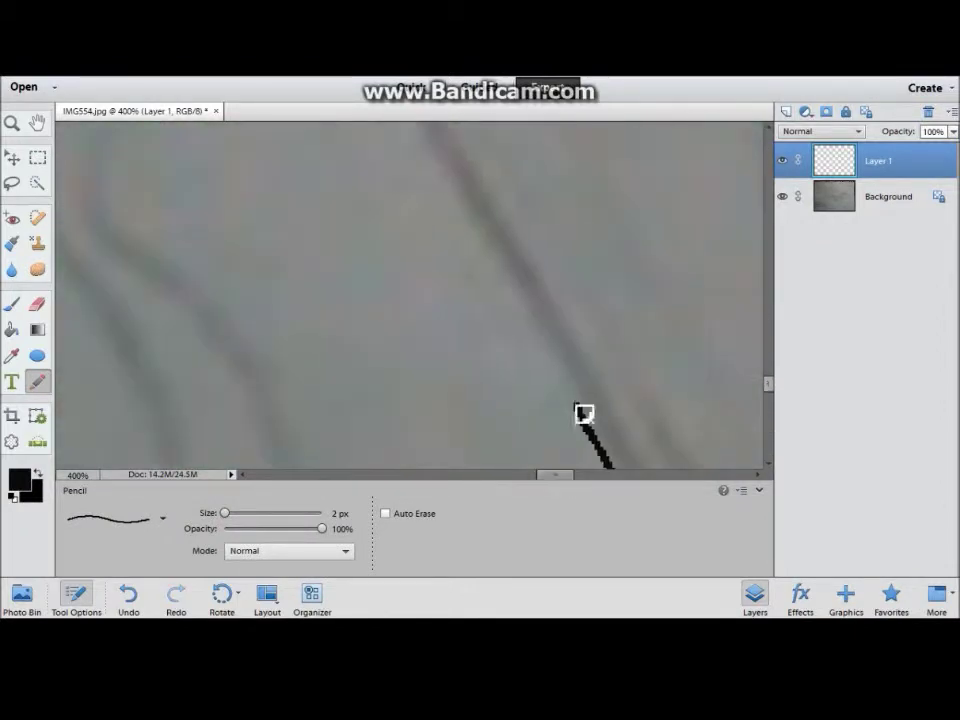
pyautogui.scroll(3, 358, 306)
pyautogui.hotkey('ctrl', '0')
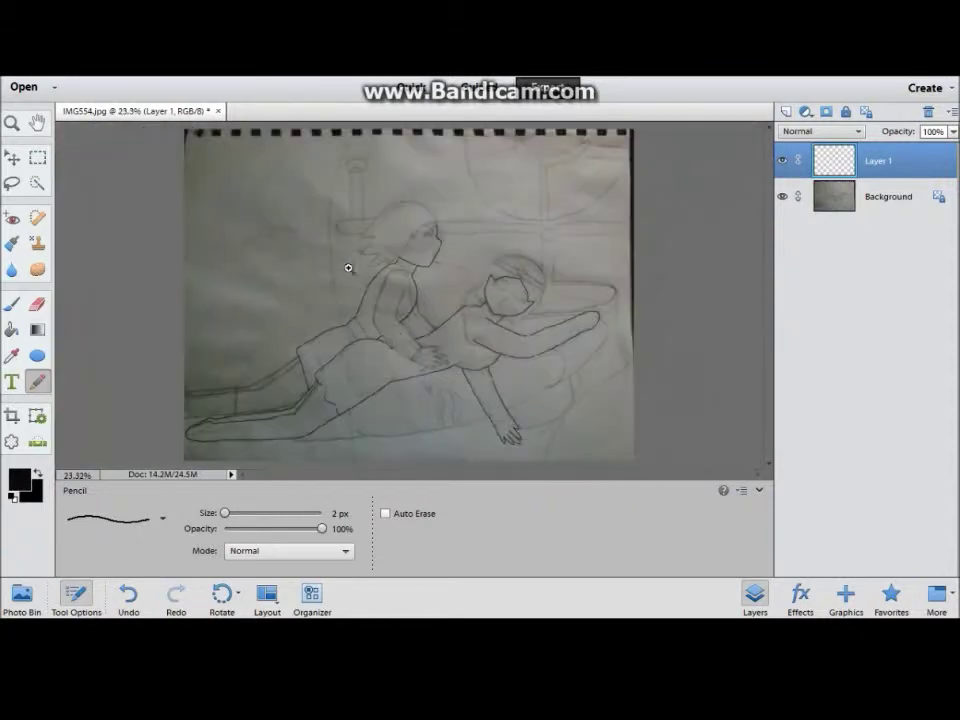
# Trace a short outline stroke over the sketch, undoing two misplaced attempts
pyautogui.scroll(3, 347, 268)
pyautogui.scroll(2, 476, 360)
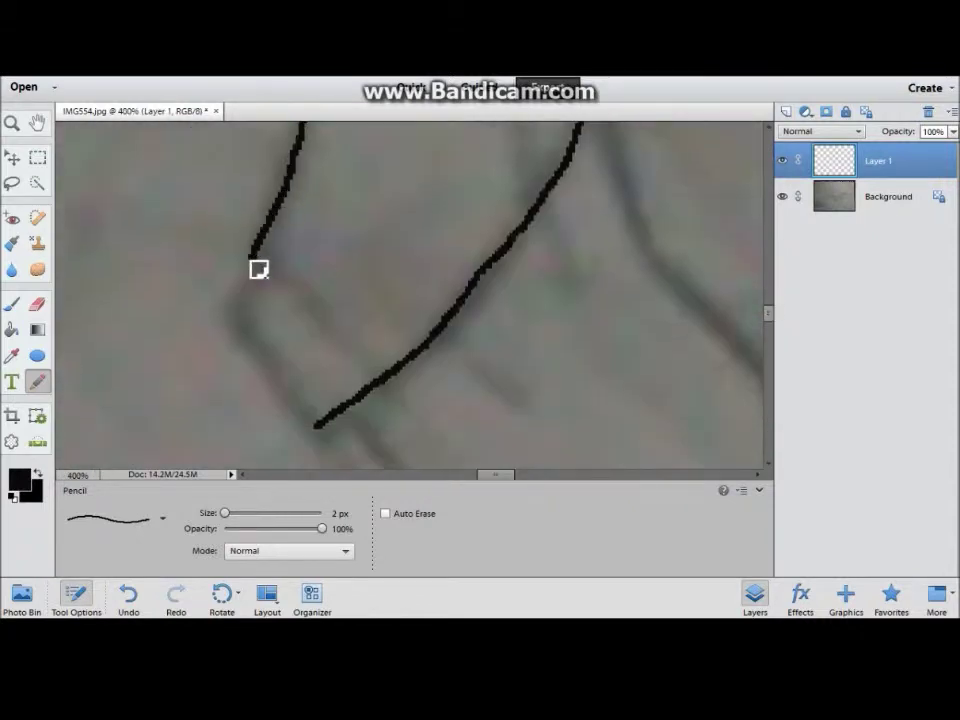
pyautogui.moveTo(602, 456)
pyautogui.mouseDown()
pyautogui.moveTo(701, 235)
pyautogui.moveTo(531, 377)
pyautogui.mouseUp()
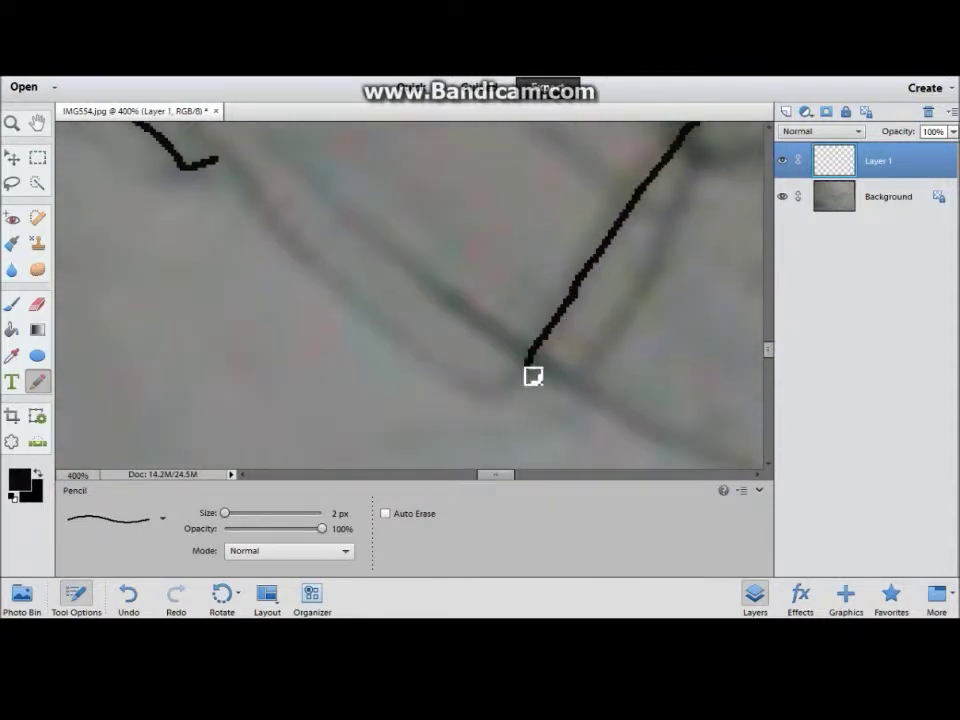
pyautogui.moveTo(405, 251); pyautogui.dragTo(611, 369)
pyautogui.hotkey('ctrl', 'z')
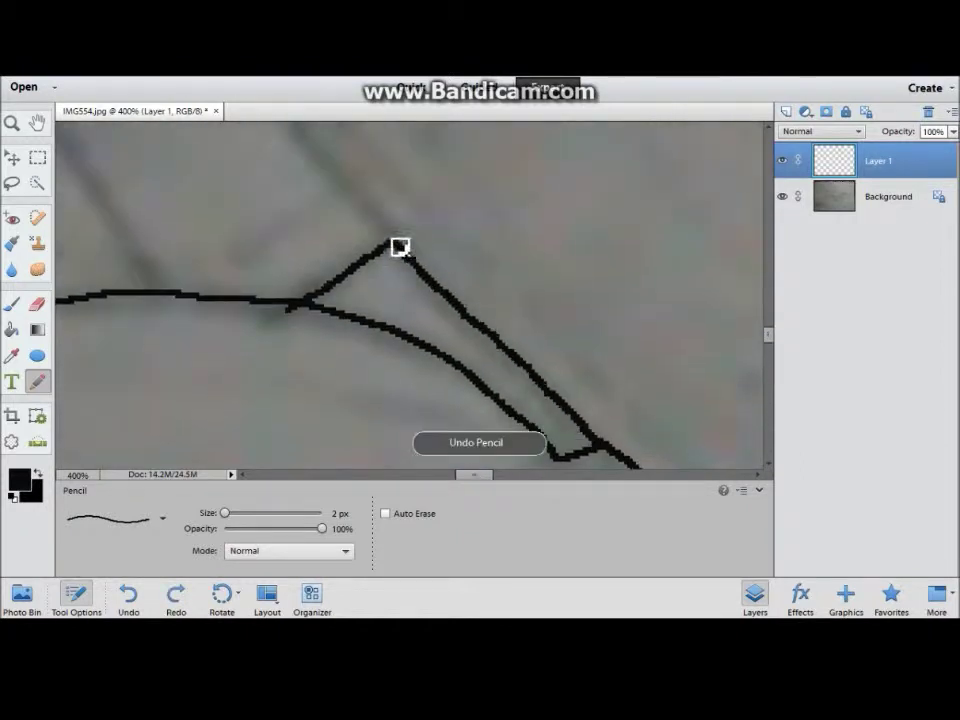
pyautogui.moveTo(305, 465); pyautogui.dragTo(240, 355)
pyautogui.hotkey('ctrl', 'z')
# Toggle between eraser and pencil, then ink a long curved arc and diagonal sketch lines
pyautogui.scroll(1, 233, 426)
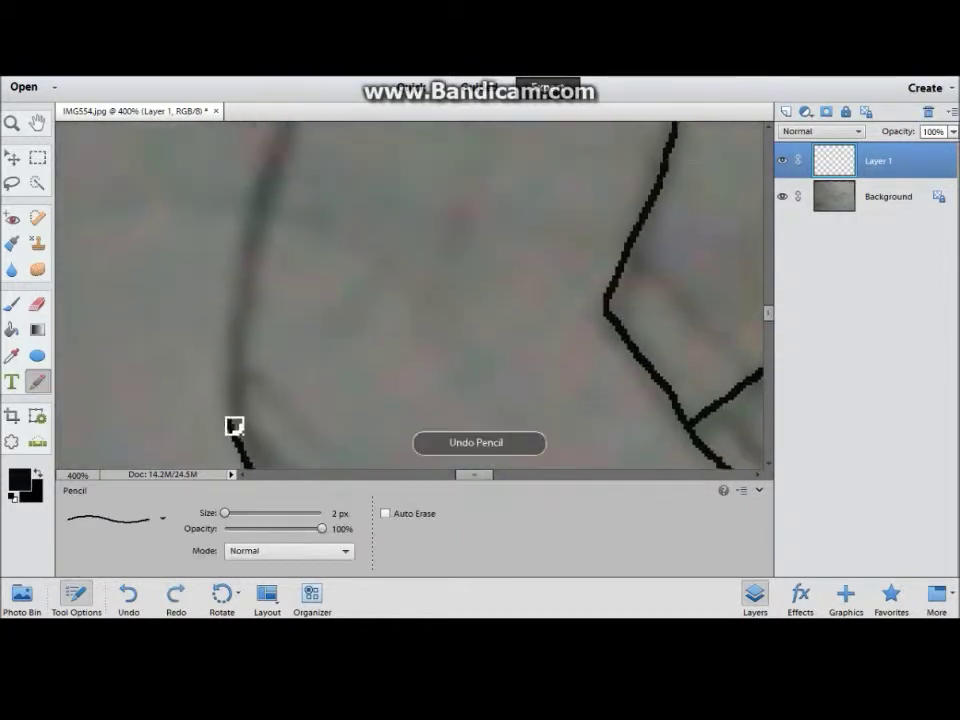
pyautogui.scroll(3, 267, 161)
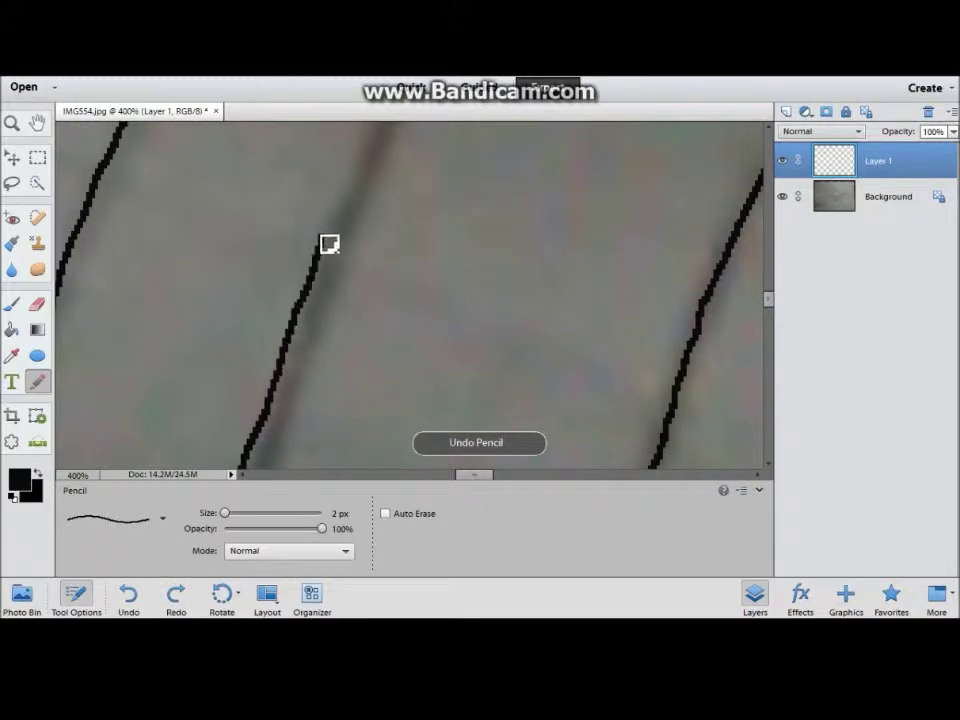
pyautogui.scroll(2, 350, 320)
pyautogui.scroll(-1, 377, 392)
pyautogui.press('e')
pyautogui.hotkey('ctrl', 'z')
pyautogui.press('n')
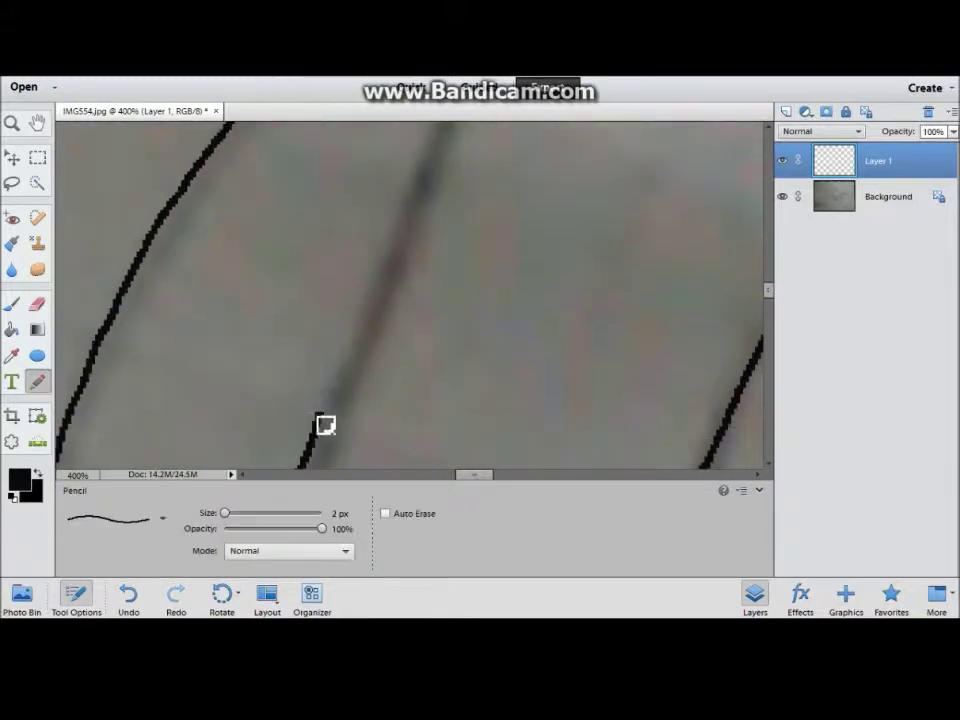
pyautogui.scroll(2, 393, 224)
pyautogui.moveTo(446, 420); pyautogui.dragTo(696, 257)
pyautogui.hscroll(3, 696, 257)
pyautogui.moveTo(396, 257); pyautogui.dragTo(491, 347)
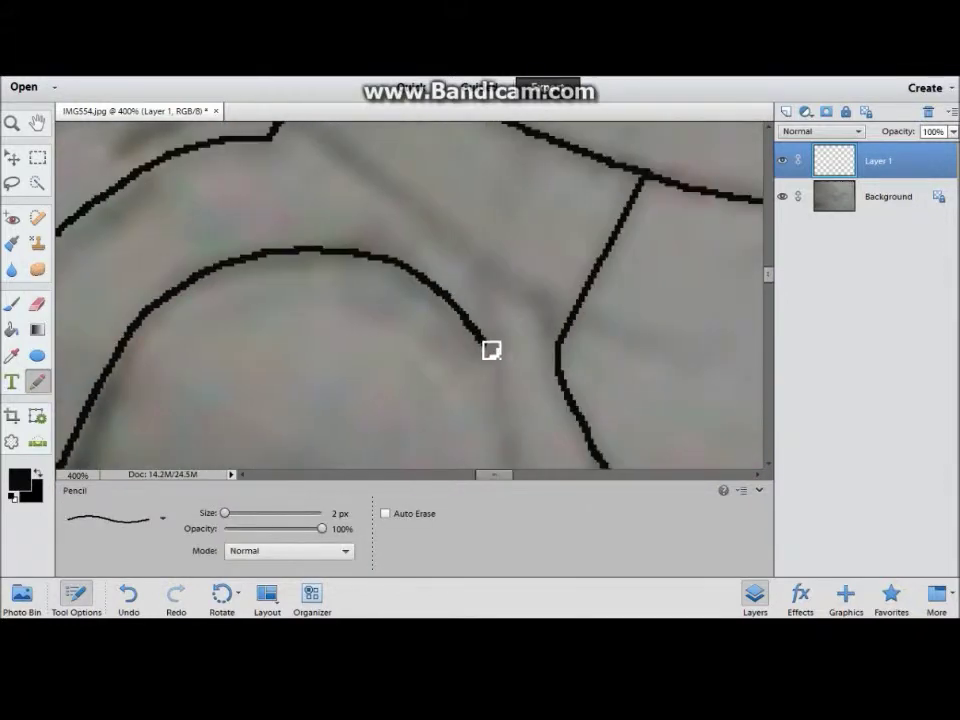
pyautogui.scroll(1, 491, 347)
pyautogui.moveTo(292, 175); pyautogui.dragTo(496, 333)
# Trace three more short line segments extending the outline along the sketch
pyautogui.scroll(-2, 496, 333)
pyautogui.scroll(1, 501, 182)
pyautogui.scroll(-1, 542, 199)
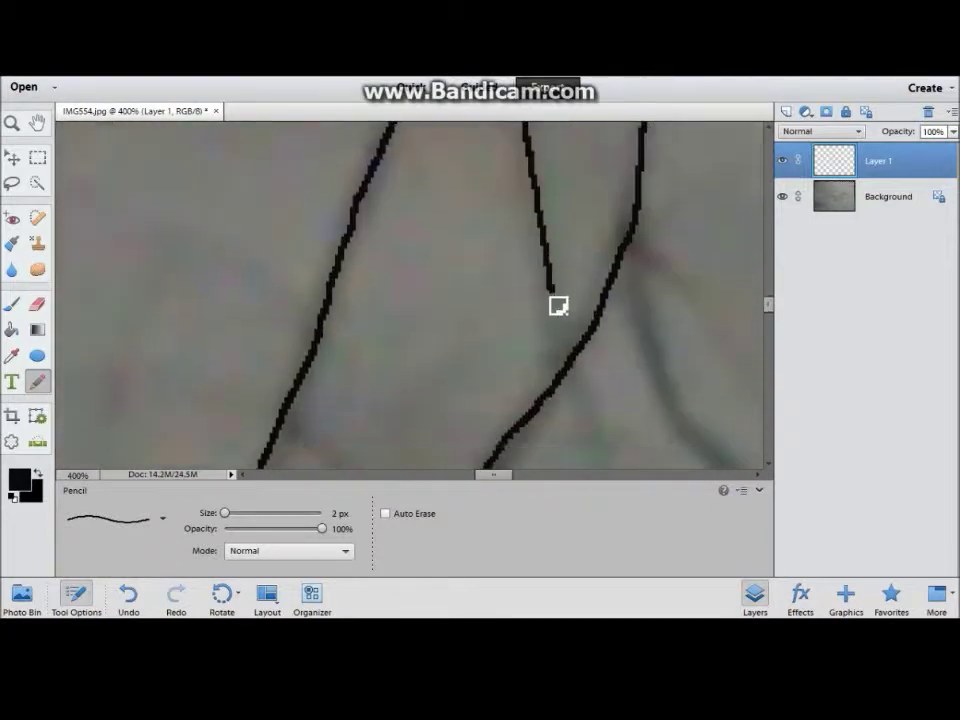
pyautogui.hscroll(-1, 555, 274)
pyautogui.hscroll(-2, 465, 480)
pyautogui.moveTo(214, 129); pyautogui.dragTo(285, 264)
pyautogui.moveTo(330, 184); pyautogui.dragTo(242, 296)
pyautogui.scroll(1, 242, 296)
pyautogui.moveTo(174, 205); pyautogui.dragTo(288, 342)
pyautogui.hscroll(2, 770, 337)
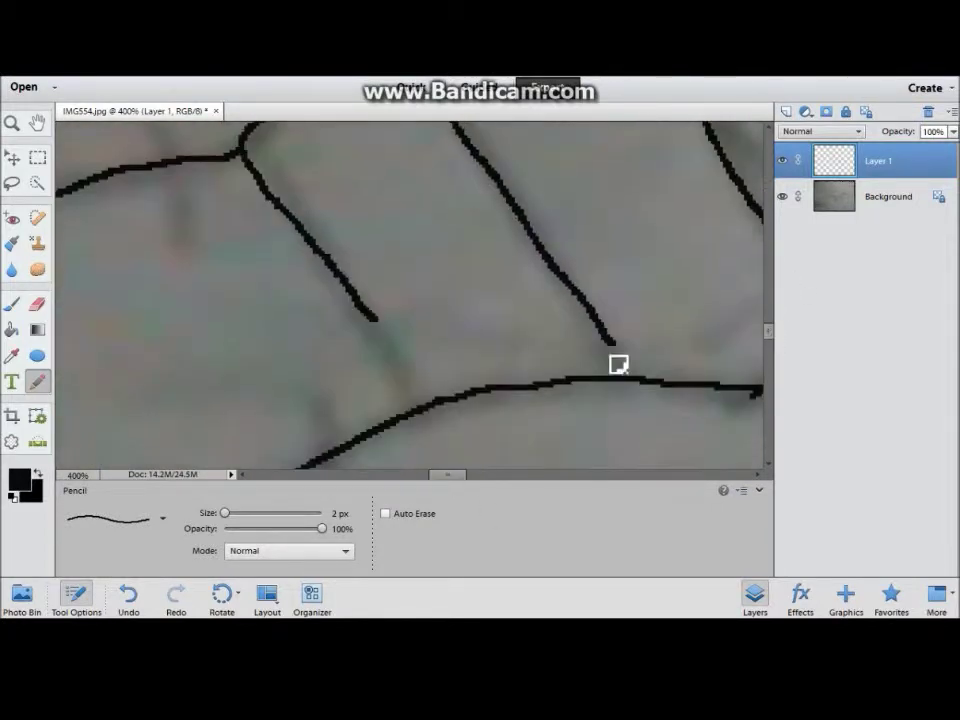
# Fit the drawing on screen, zoom into the upper area, and reselect the Pencil tool
pyautogui.hotkey('ctrl', '0')
pyautogui.moveTo(580, 225); pyautogui.dragTo(683, 276)
pyautogui.moveTo(409, 152); pyautogui.dragTo(720, 313)
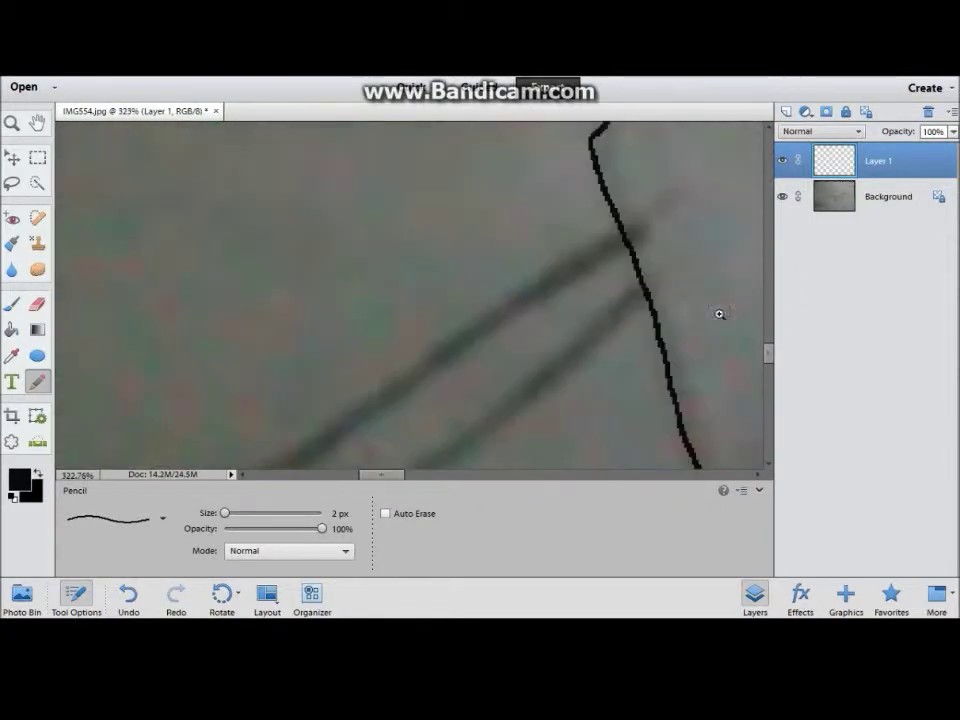
pyautogui.scroll(-2, 400, 416)
pyautogui.hscroll(-2, 380, 460)
pyautogui.press('e')
pyautogui.press('n')
pyautogui.hscroll(-3, 368, 478)
pyautogui.press('b')
pyautogui.press('n')
# Draw a long pencil line across the upper area, undoing the last extension
pyautogui.moveTo(662, 334); pyautogui.dragTo(58, 358)
pyautogui.hscroll(-2, 409, 467)
pyautogui.moveTo(316, 310); pyautogui.dragTo(242, 379)
pyautogui.moveTo(125, 379)
pyautogui.mouseDown()
pyautogui.moveTo(690, 336)
pyautogui.moveTo(214, 324)
pyautogui.moveTo(690, 268)
pyautogui.mouseUp()
pyautogui.hscroll(3, 414, 470)
pyautogui.hscroll(3, 386, 362)
pyautogui.hotkey('ctrl', 'z')
# Continue the upper line down-left and add a vertical line from the top, then fit to screen
pyautogui.moveTo(305, 449)
pyautogui.mouseDown()
pyautogui.moveTo(694, 174)
pyautogui.moveTo(259, 381)
pyautogui.moveTo(422, 395)
pyautogui.mouseUp()
pyautogui.hscroll(3, 422, 395)
pyautogui.scroll(-3, 435, 165)
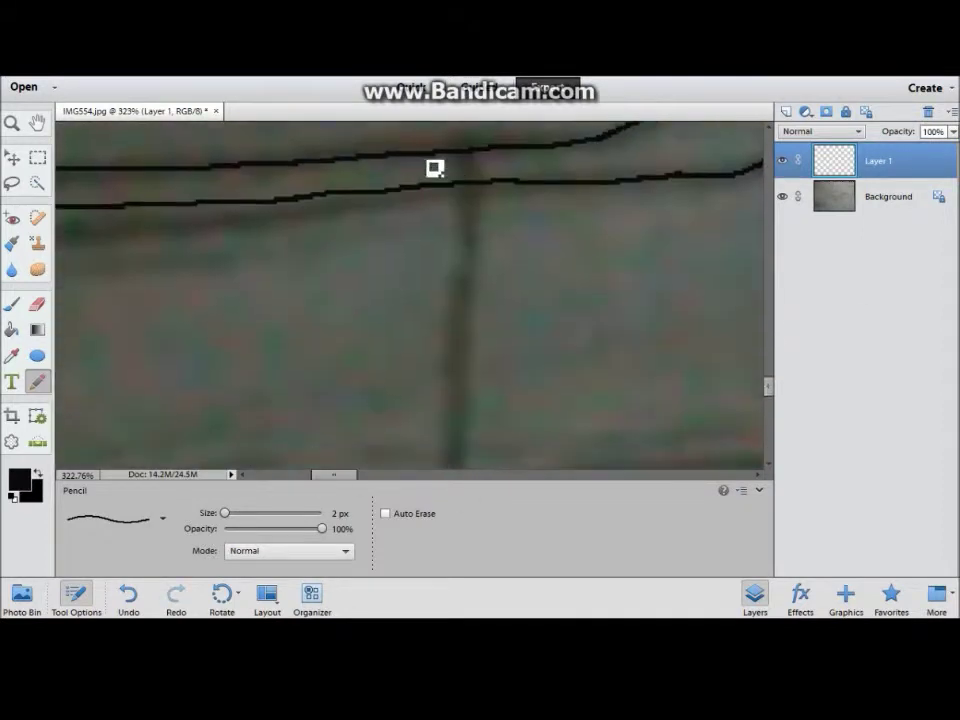
pyautogui.scroll(3, 489, 186)
pyautogui.moveTo(472, 148); pyautogui.dragTo(457, 424)
pyautogui.hotkey('ctrl', '0')
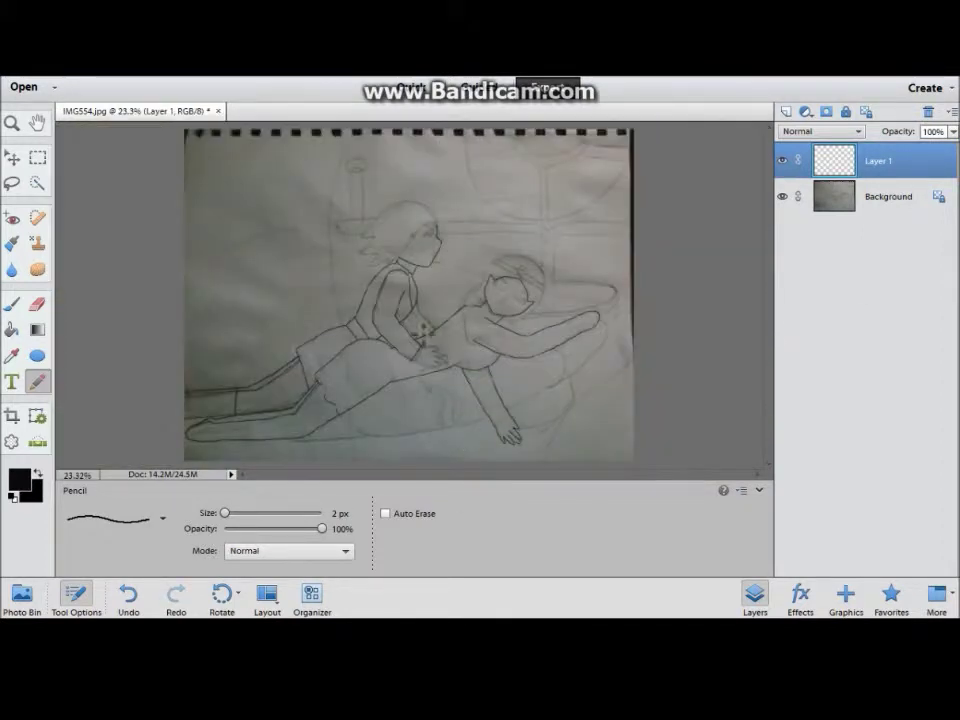
# Zoom into the face area and ink a short stroke along the sketch
pyautogui.scroll(5, 432, 157)
pyautogui.scroll(3, 456, 268)
pyautogui.scroll(-3, 446, 426)
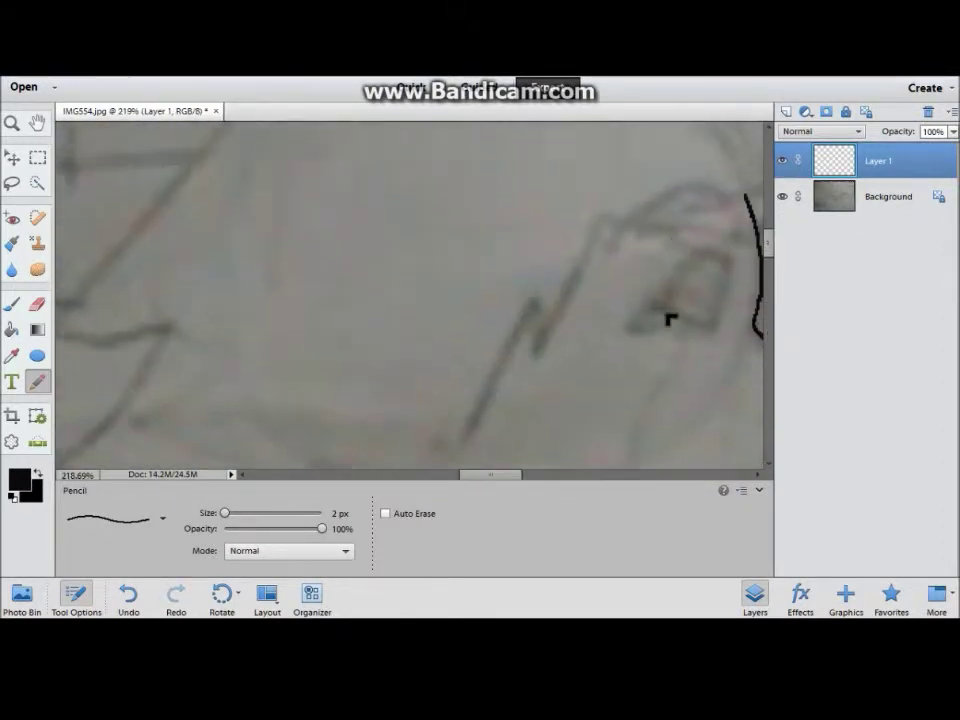
pyautogui.hscroll(3, 671, 317)
pyautogui.scroll(3, 432, 269)
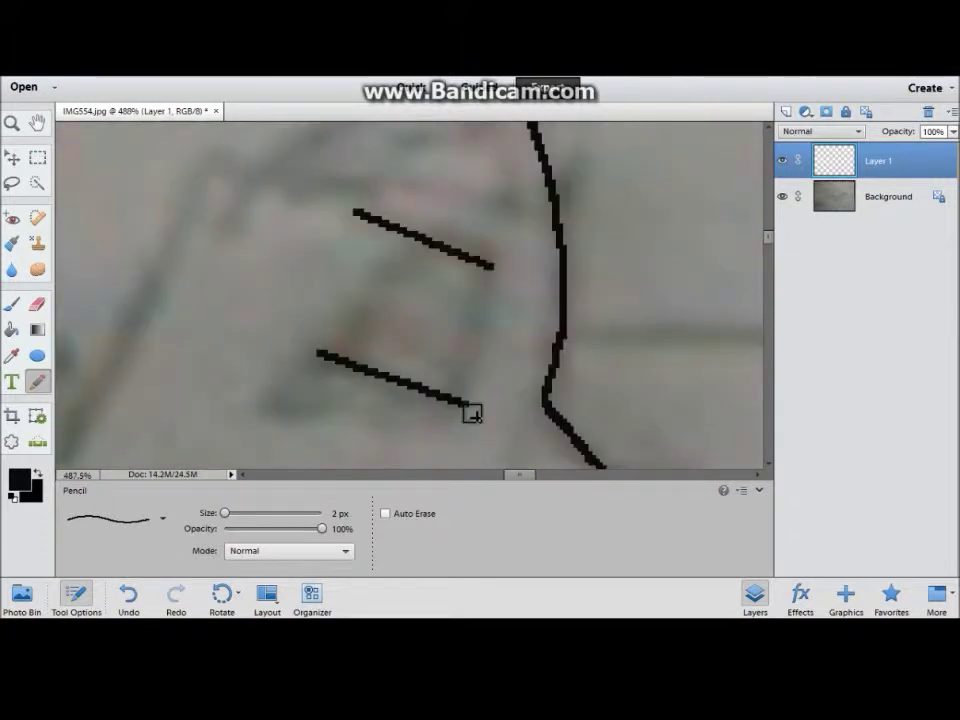
pyautogui.moveTo(401, 316); pyautogui.dragTo(372, 370)
pyautogui.scroll(1, 412, 287)
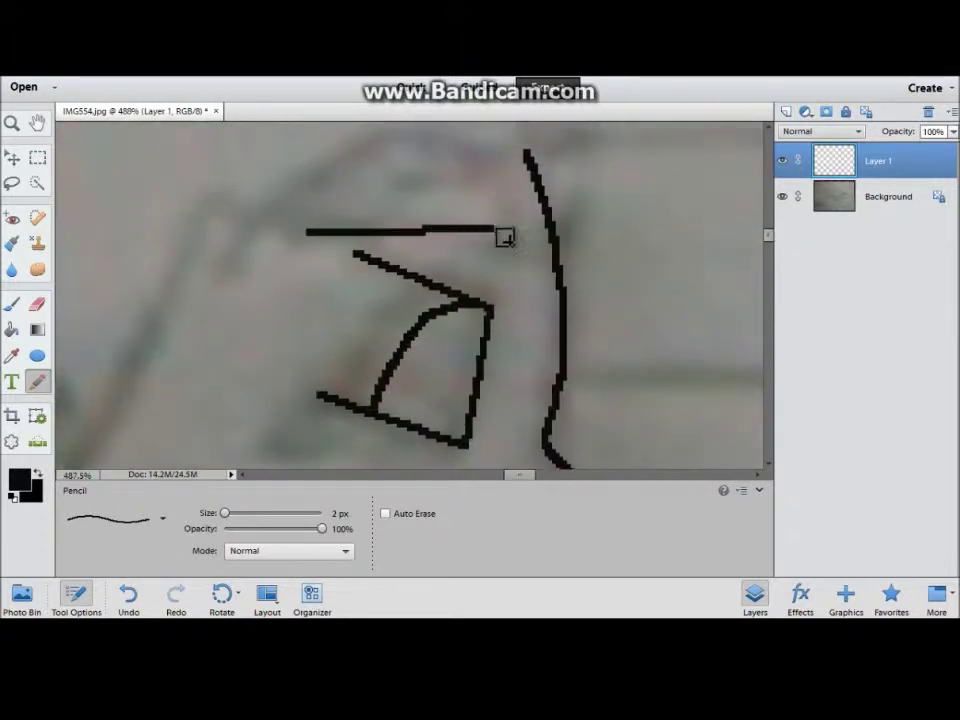
# Draw a straight line across the top to close the upper triangle outline
pyautogui.press('e')
pyautogui.click(312, 232)
pyautogui.hotkey('ctrl', 'z')
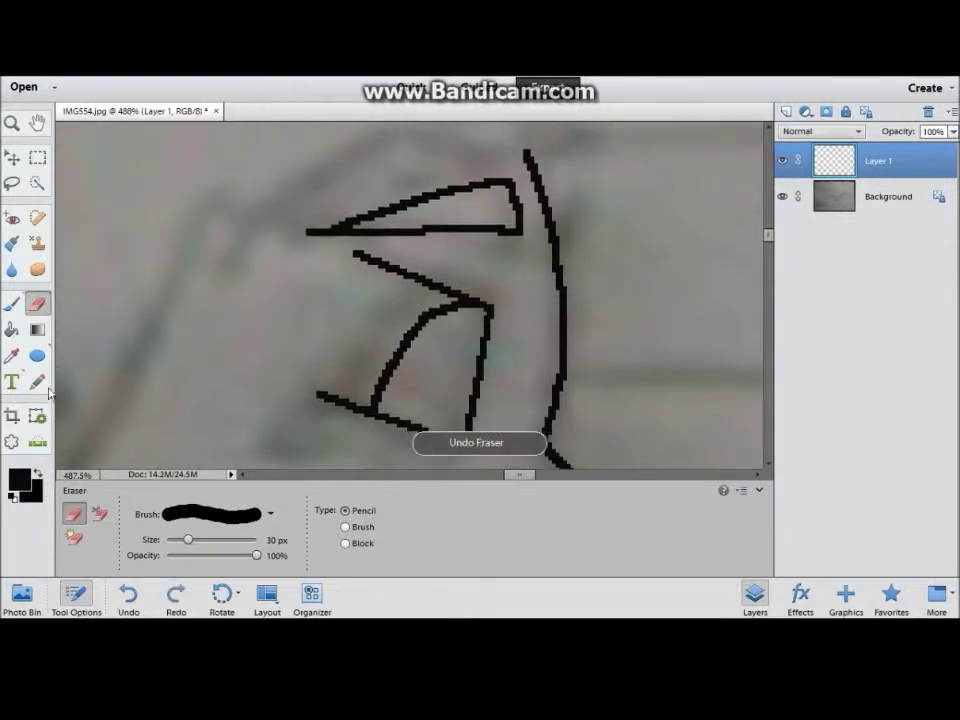
pyautogui.press('n')
pyautogui.hotkey('ctrl', 'z')
pyautogui.moveTo(333, 236); pyautogui.dragTo(465, 239)
pyautogui.moveTo(432, 200); pyautogui.dragTo(327, 233)
# Trace the long grey curve of the sketch down toward the left
pyautogui.scroll(-2, 392, 251)
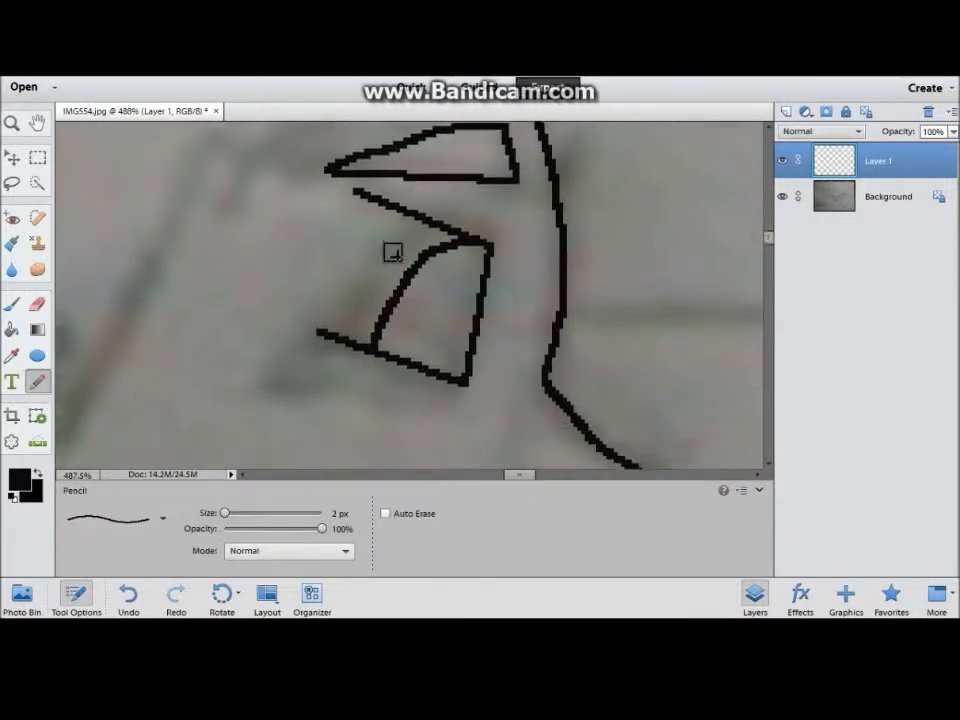
pyautogui.scroll(5, 380, 265)
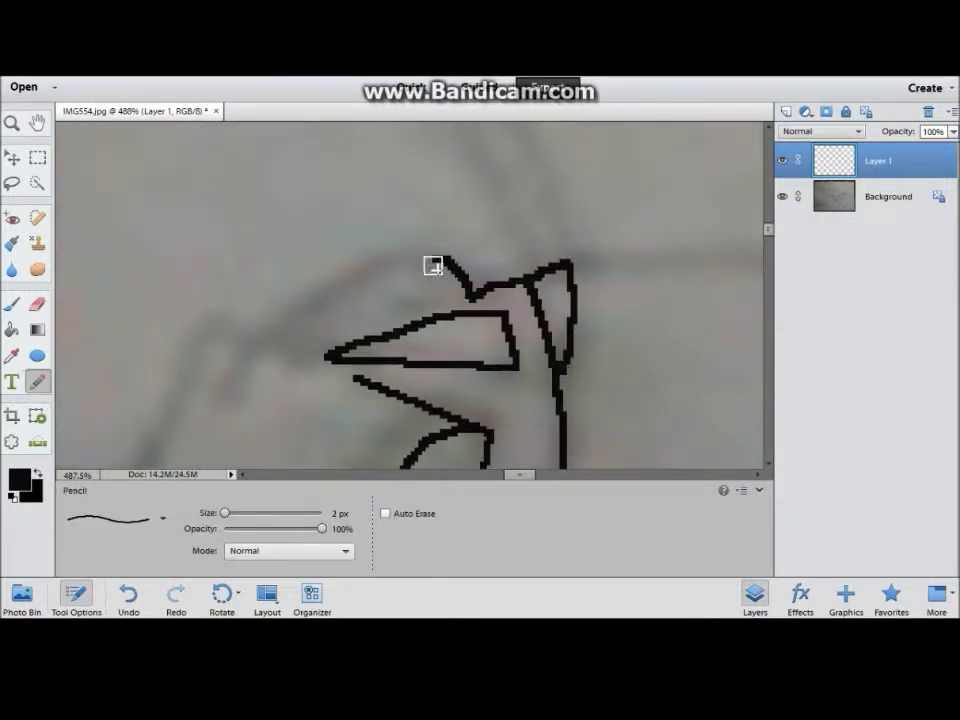
pyautogui.scroll(4, 576, 414)
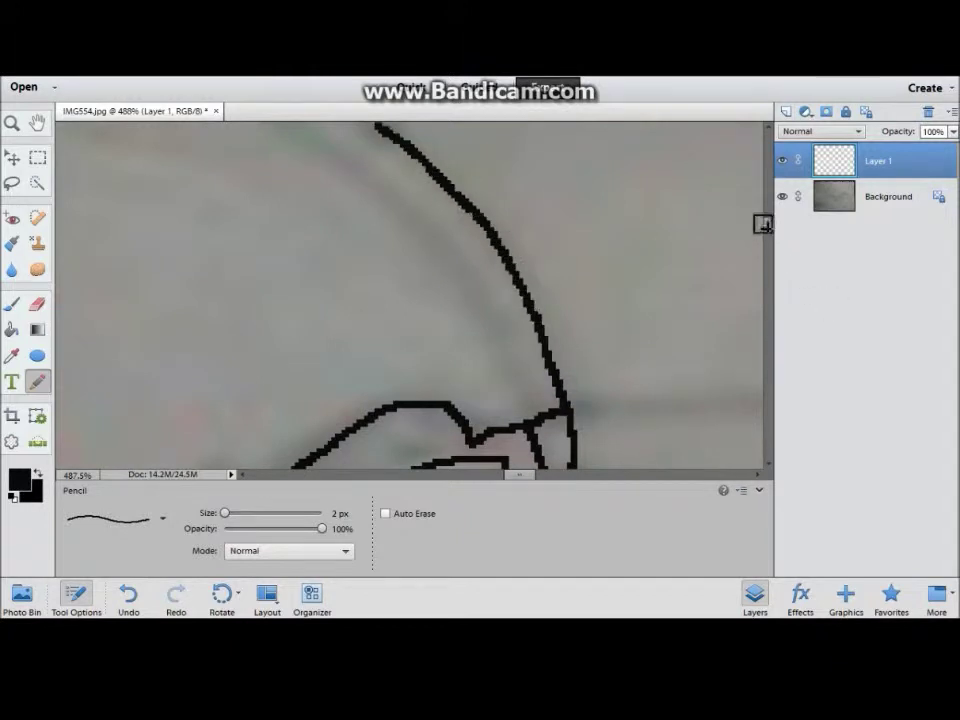
pyautogui.scroll(3, 763, 224)
pyautogui.moveTo(718, 465); pyautogui.dragTo(171, 306)
pyautogui.hscroll(-5, 681, 355)
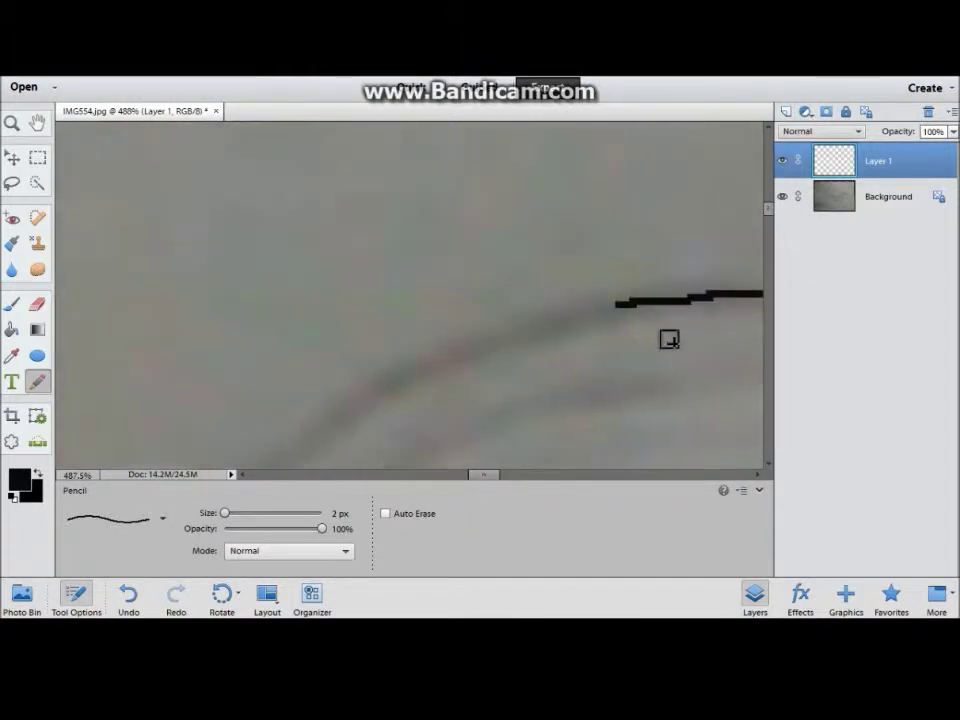
pyautogui.hscroll(-2, 445, 371)
pyautogui.hscroll(-3, 623, 375)
pyautogui.scroll(-2, 623, 375)
pyautogui.scroll(-1, 634, 268)
pyautogui.moveTo(653, 242); pyautogui.dragTo(435, 461)
# Add a long diagonal stroke and a short horizontal mark lower on the sketch
pyautogui.scroll(-5, 475, 226)
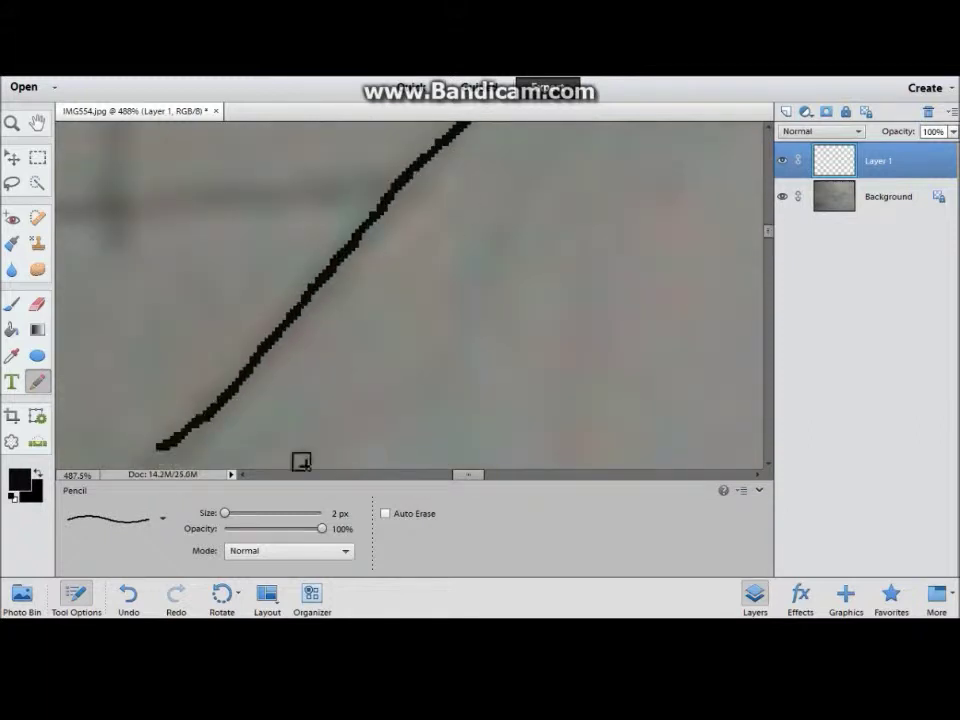
pyautogui.hscroll(-5, 760, 229)
pyautogui.scroll(-4, 460, 198)
pyautogui.scroll(-3, 611, 199)
pyautogui.moveTo(632, 136); pyautogui.dragTo(370, 425)
pyautogui.scroll(-4, 376, 231)
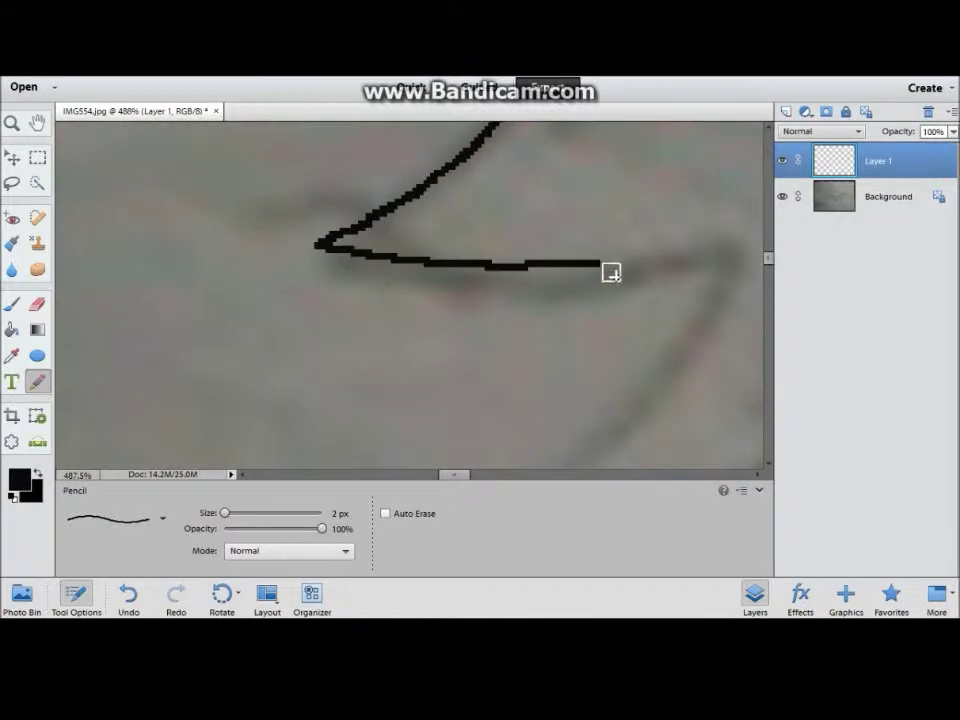
pyautogui.scroll(-3, 646, 416)
pyautogui.moveTo(453, 474); pyautogui.dragTo(495, 474)
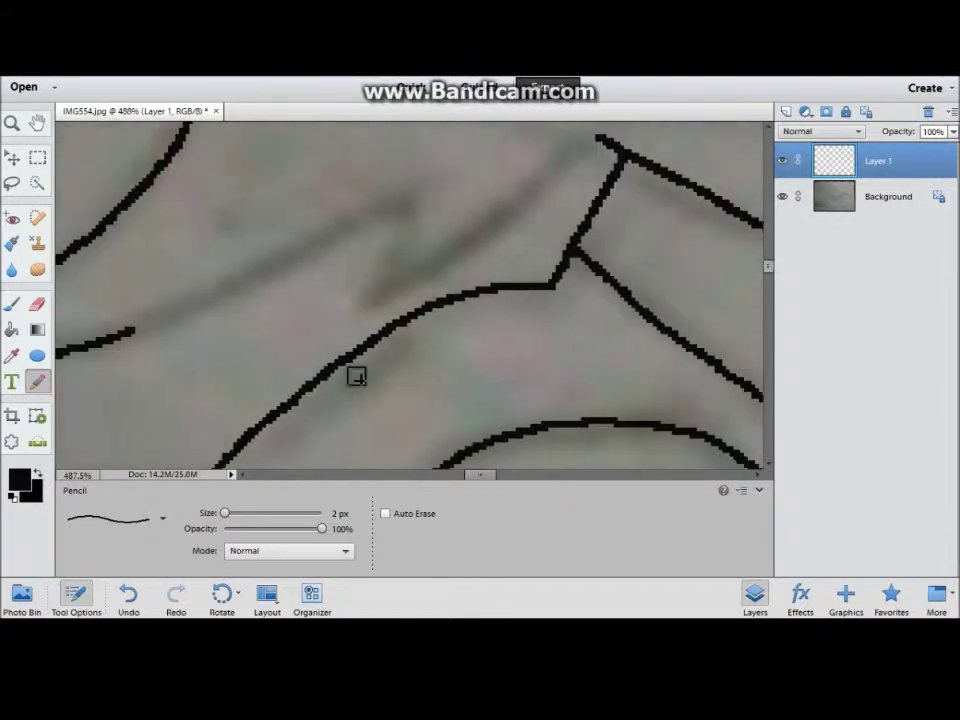
# Add a short angled stroke, then fit the whole drawing in the window
pyautogui.scroll(2, 624, 221)
pyautogui.hscroll(5, 379, 352)
pyautogui.moveTo(143, 360); pyautogui.dragTo(201, 289)
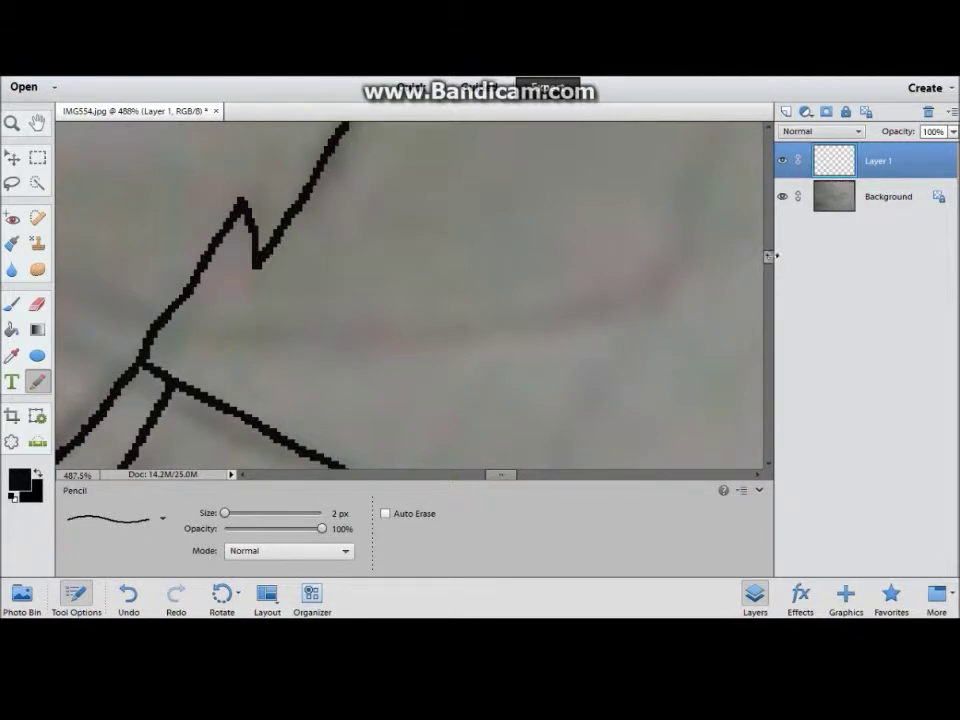
pyautogui.scroll(5, 376, 416)
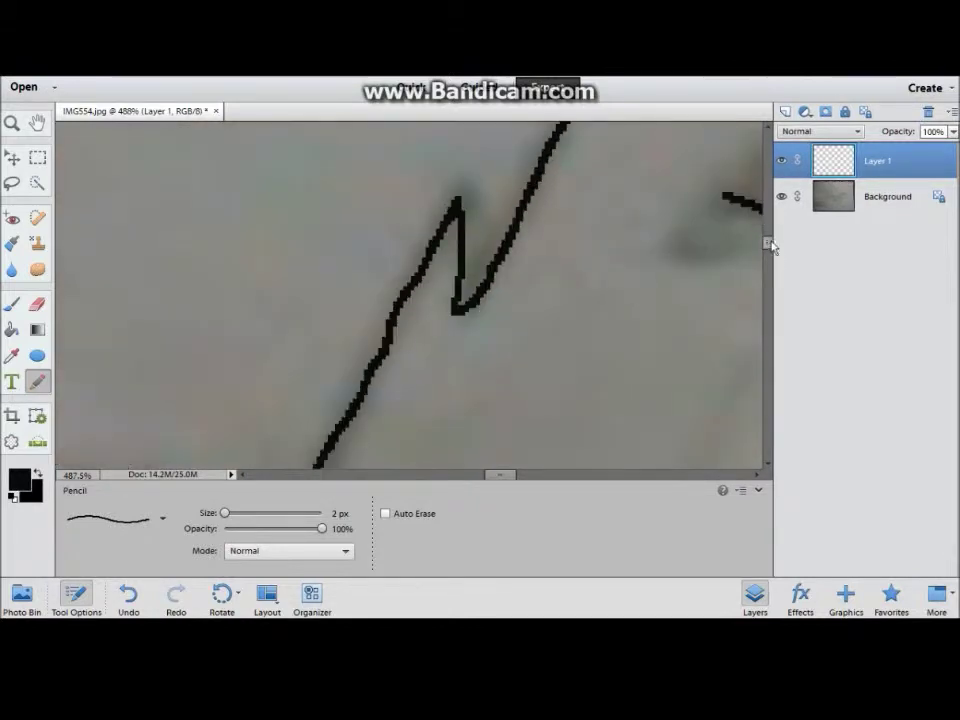
pyautogui.scroll(4, 575, 388)
pyautogui.hotkey('ctrl', '0')
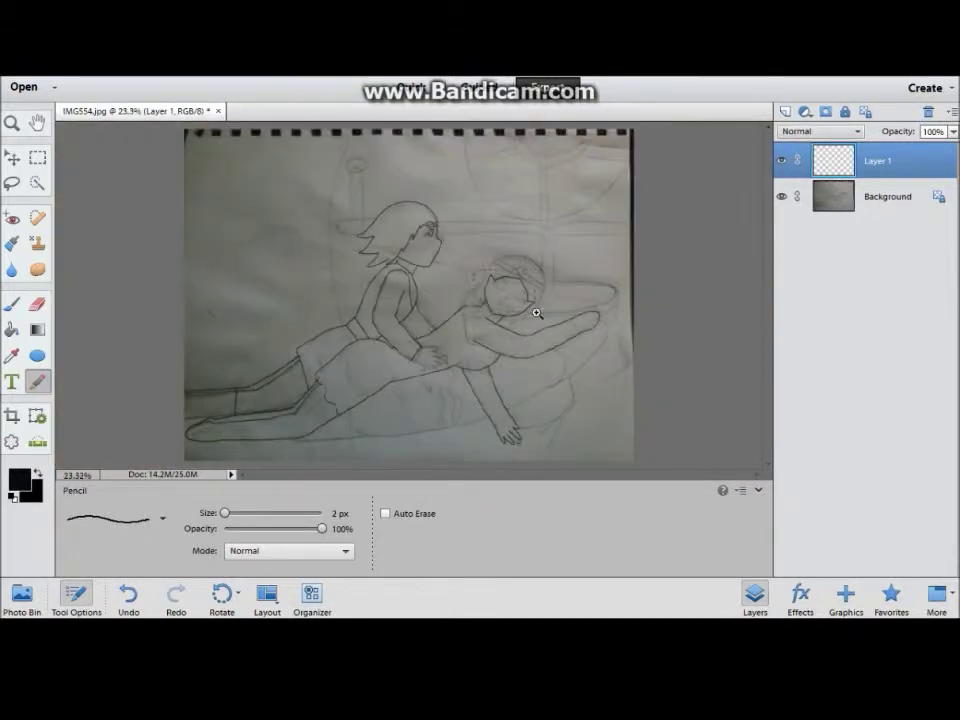
# Zoom back in and add a short horizontal mark
pyautogui.scroll(5, 536, 313)
pyautogui.scroll(3, 386, 334)
pyautogui.scroll(-2, 560, 368)
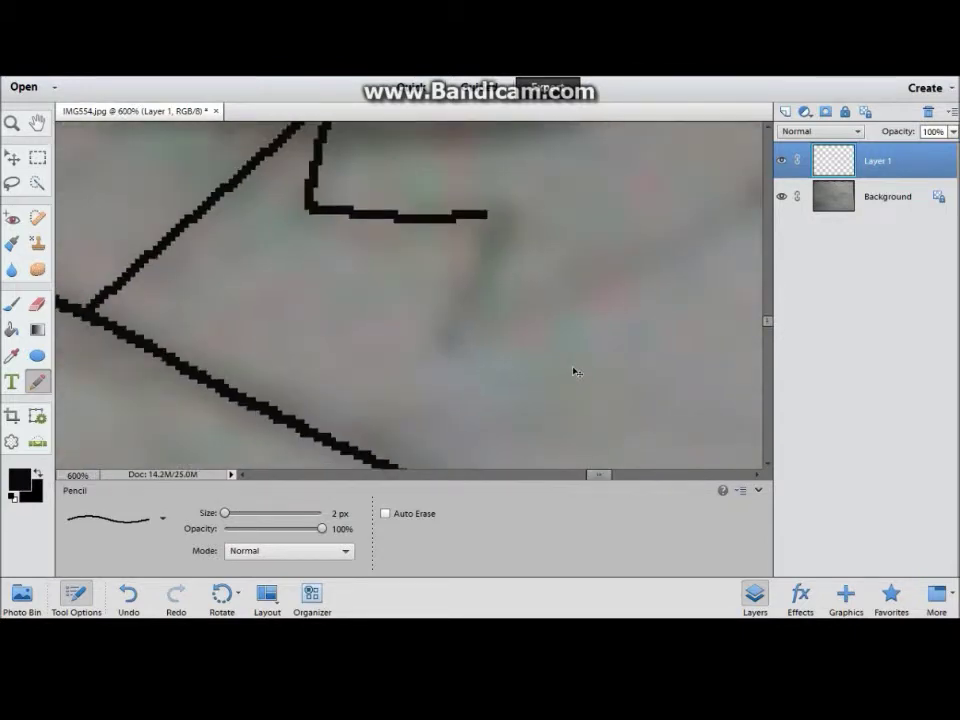
pyautogui.scroll(-3, 579, 374)
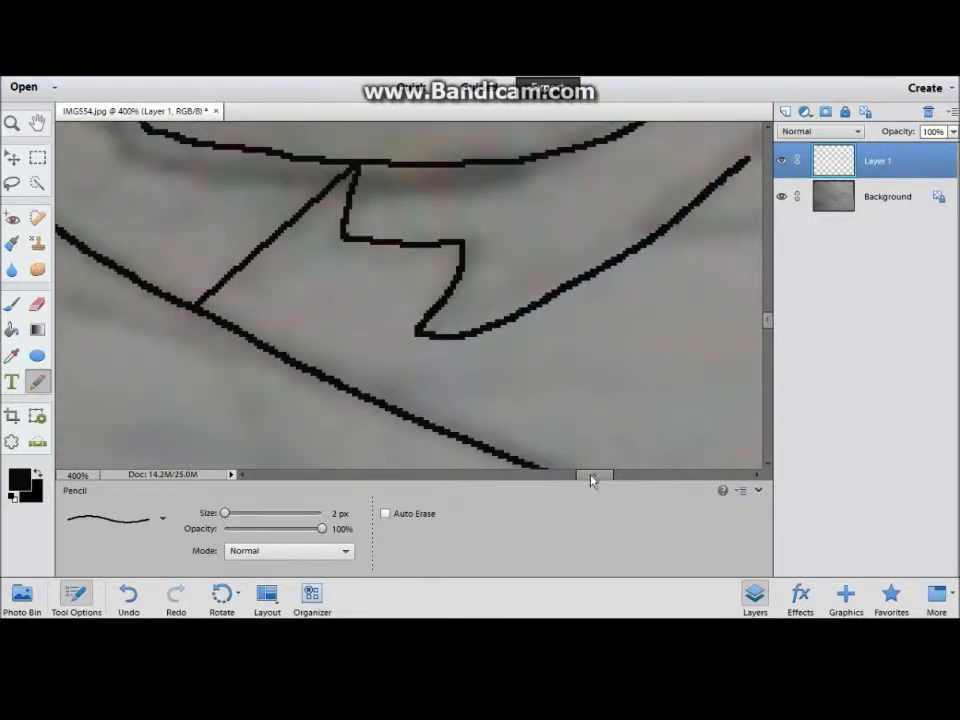
pyautogui.moveTo(591, 481); pyautogui.dragTo(612, 481)
pyautogui.scroll(3, 397, 388)
pyautogui.scroll(2, 570, 225)
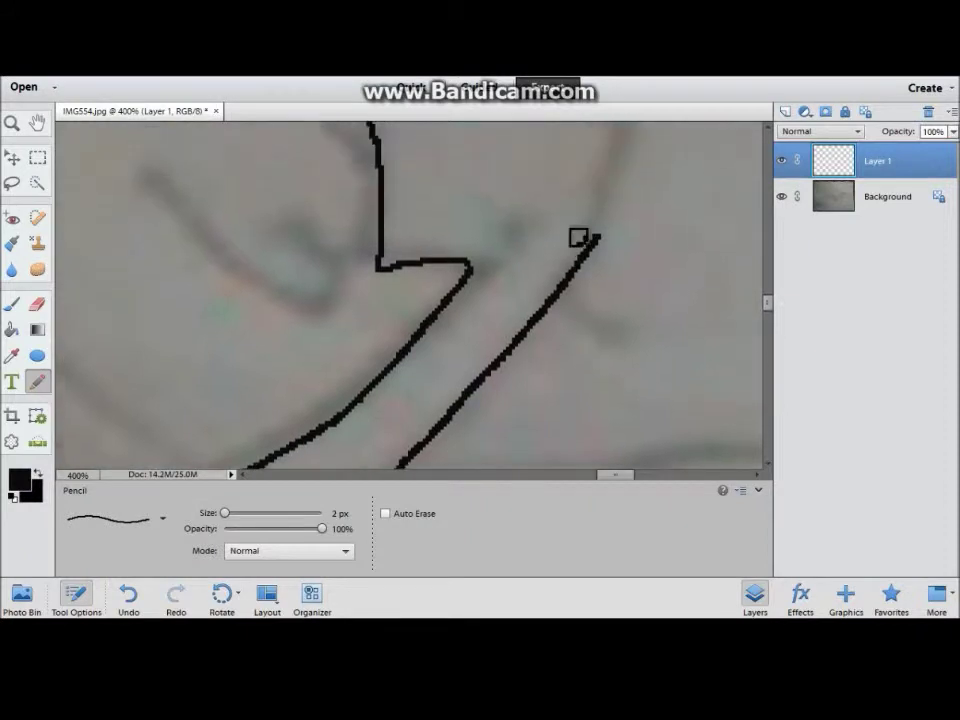
pyautogui.scroll(3, 590, 320)
pyautogui.scroll(3, 675, 401)
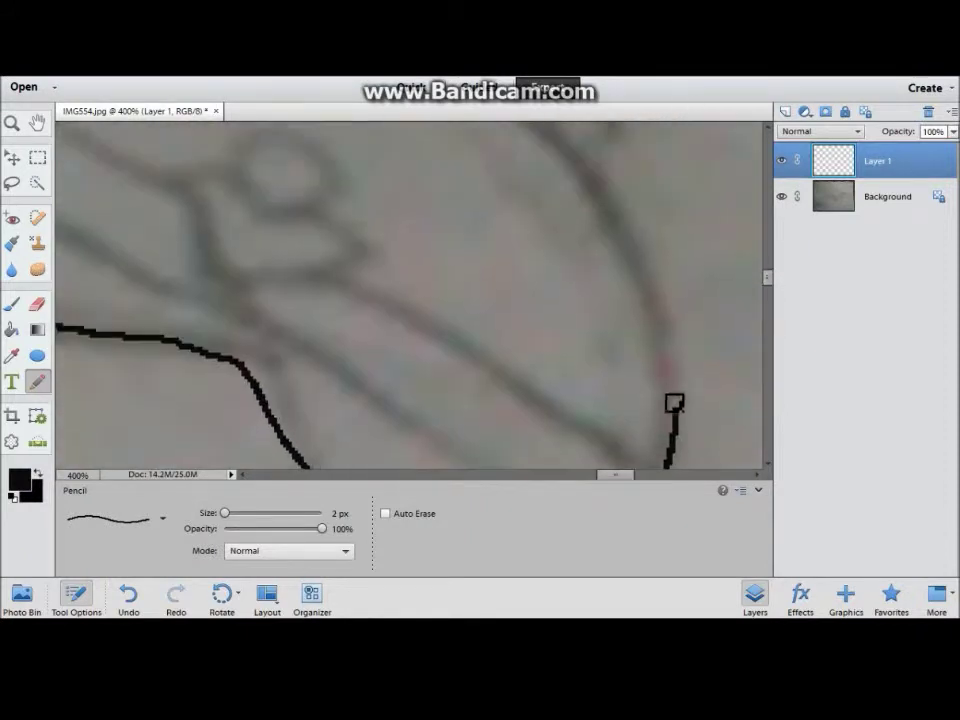
pyautogui.scroll(-1, 675, 401)
# Erase part of the right stroke and undo several stray pencil strokes
pyautogui.press('e')
pyautogui.moveTo(665, 345); pyautogui.dragTo(662, 415)
pyautogui.press('n')
pyautogui.hotkey('ctrl', 'z')
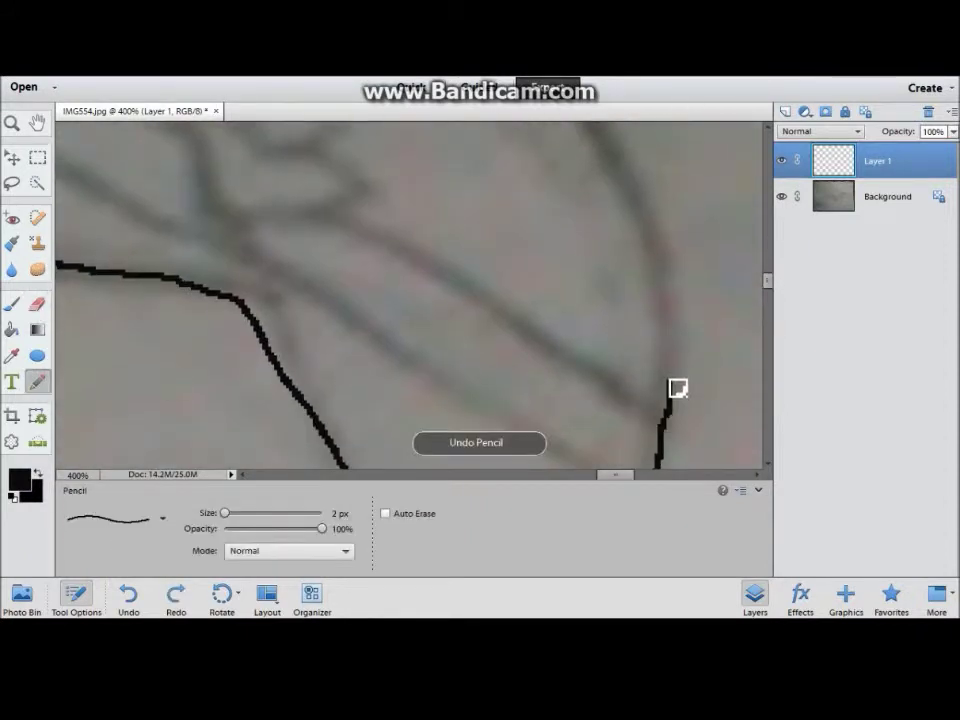
pyautogui.moveTo(767, 281); pyautogui.dragTo(767, 263)
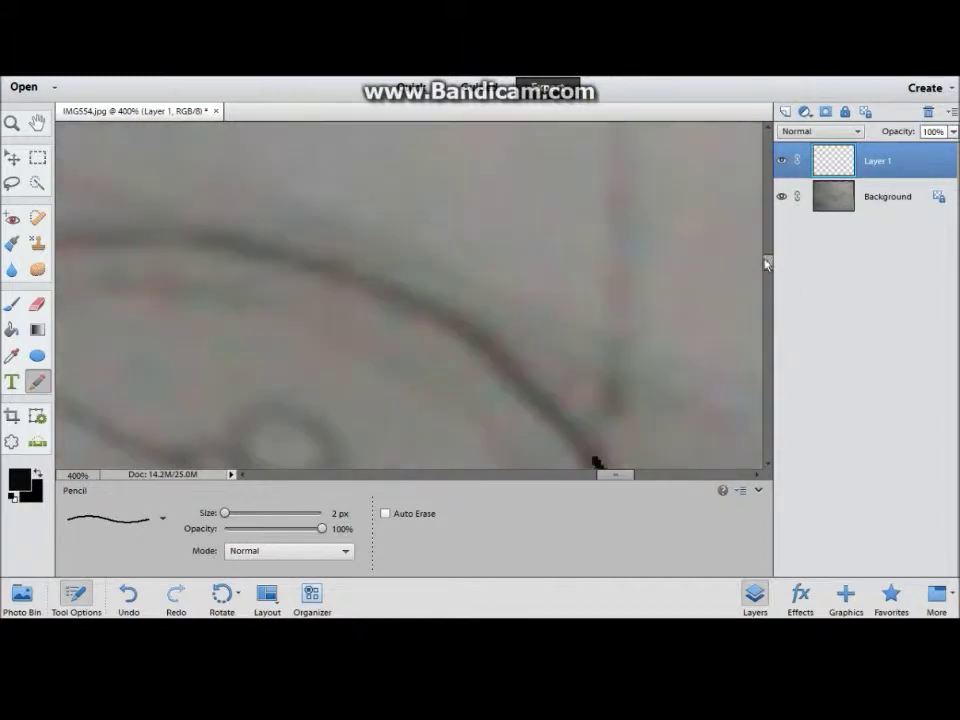
pyautogui.hotkey('ctrl', 'z')
pyautogui.moveTo(341, 284); pyautogui.dragTo(86, 229)
pyautogui.hotkey('ctrl', 'z')
# Redraw the stroke to the left edge and add new down-left strokes along the sketch
pyautogui.moveTo(600, 468); pyautogui.dragTo(83, 240)
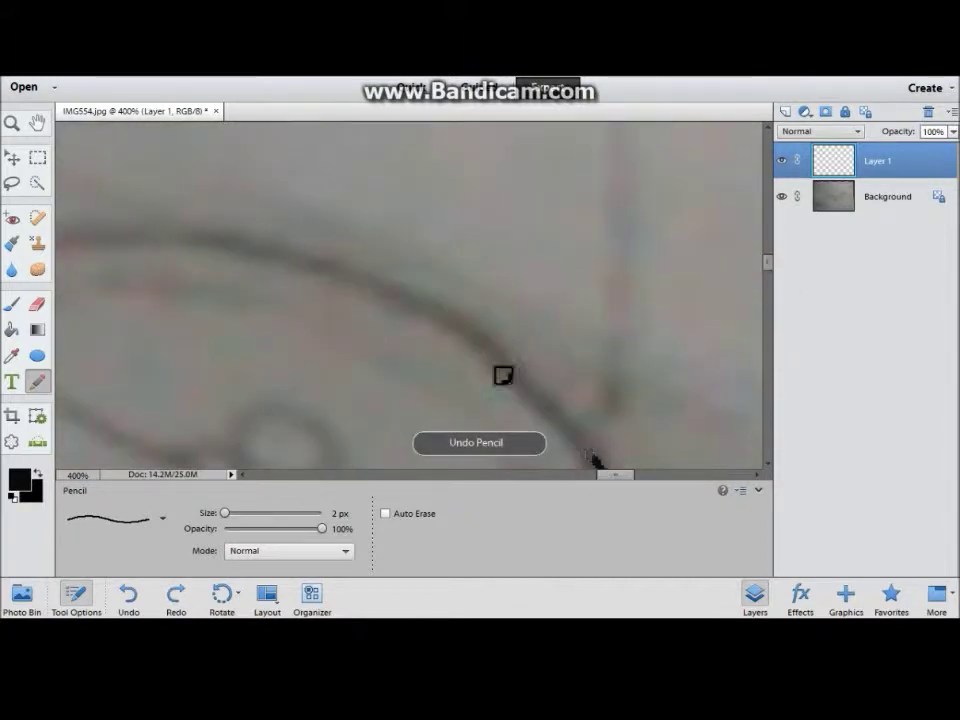
pyautogui.hscroll(-5, 83, 240)
pyautogui.moveTo(669, 231)
pyautogui.mouseDown()
pyautogui.moveTo(428, 332)
pyautogui.moveTo(323, 432)
pyautogui.mouseUp()
pyautogui.scroll(-5, 429, 391)
pyautogui.moveTo(326, 221); pyautogui.dragTo(210, 430)
pyautogui.moveTo(580, 474); pyautogui.dragTo(564, 476)
pyautogui.moveTo(767, 273); pyautogui.dragTo(771, 294)
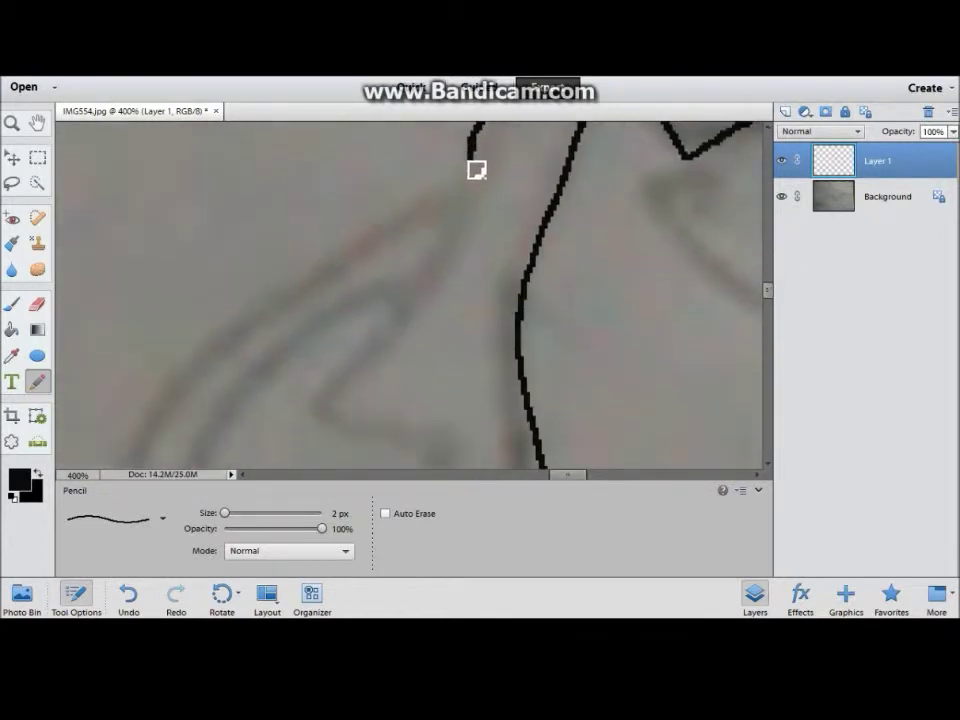
pyautogui.moveTo(478, 156); pyautogui.dragTo(467, 242)
# Undo a stray stroke and redraw the hair lines following the sketch
pyautogui.hotkey('ctrl', 'z')
pyautogui.press('e')
pyautogui.moveTo(495, 138); pyautogui.dragTo(470, 190)
pyautogui.press('n')
pyautogui.moveTo(491, 140); pyautogui.dragTo(333, 430)
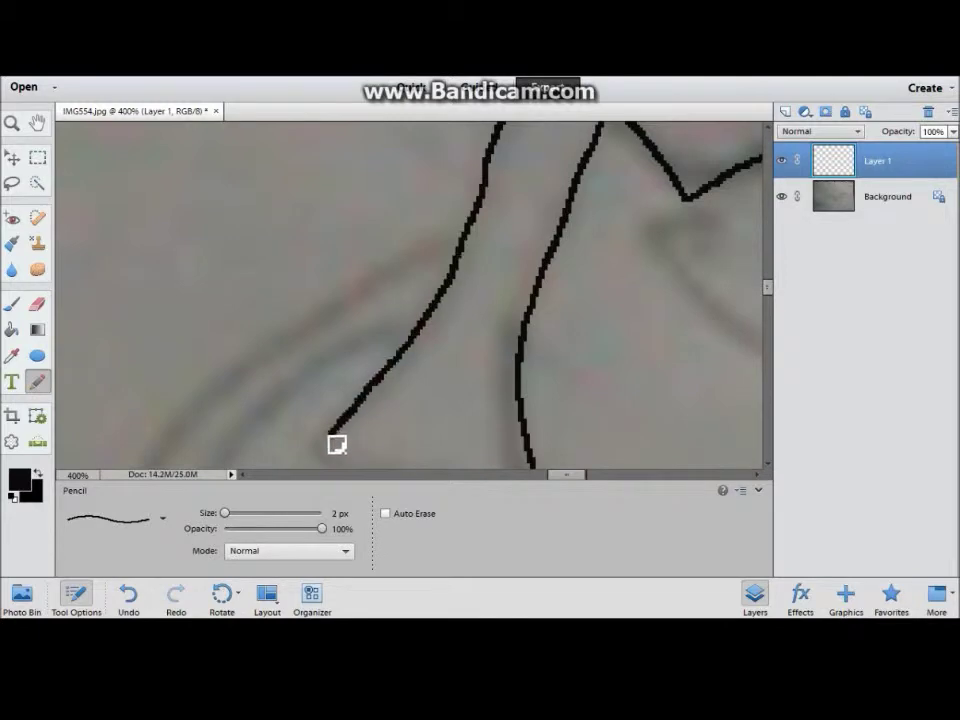
pyautogui.moveTo(767, 287); pyautogui.dragTo(766, 302)
pyautogui.moveTo(318, 190)
pyautogui.mouseDown()
pyautogui.moveTo(385, 215)
pyautogui.moveTo(438, 319)
pyautogui.moveTo(493, 328)
pyautogui.mouseUp()
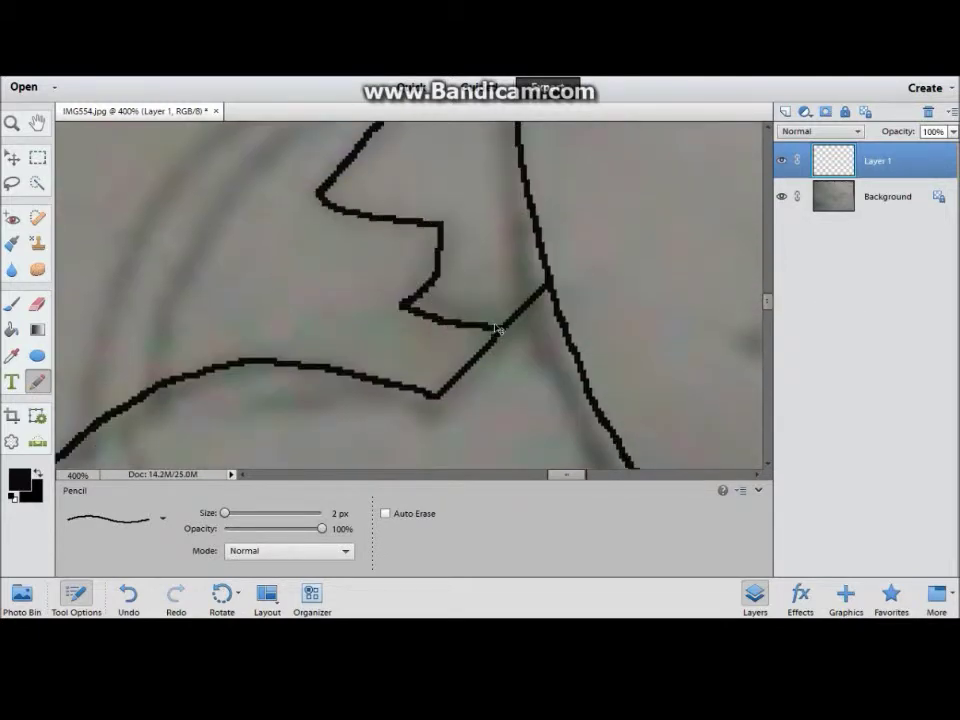
# Ink a long downward curve, a hair zig-zag, and a diagonal line
pyautogui.scroll(-5, 480, 260)
pyautogui.scroll(5, 277, 213)
pyautogui.moveTo(283, 224); pyautogui.dragTo(474, 342)
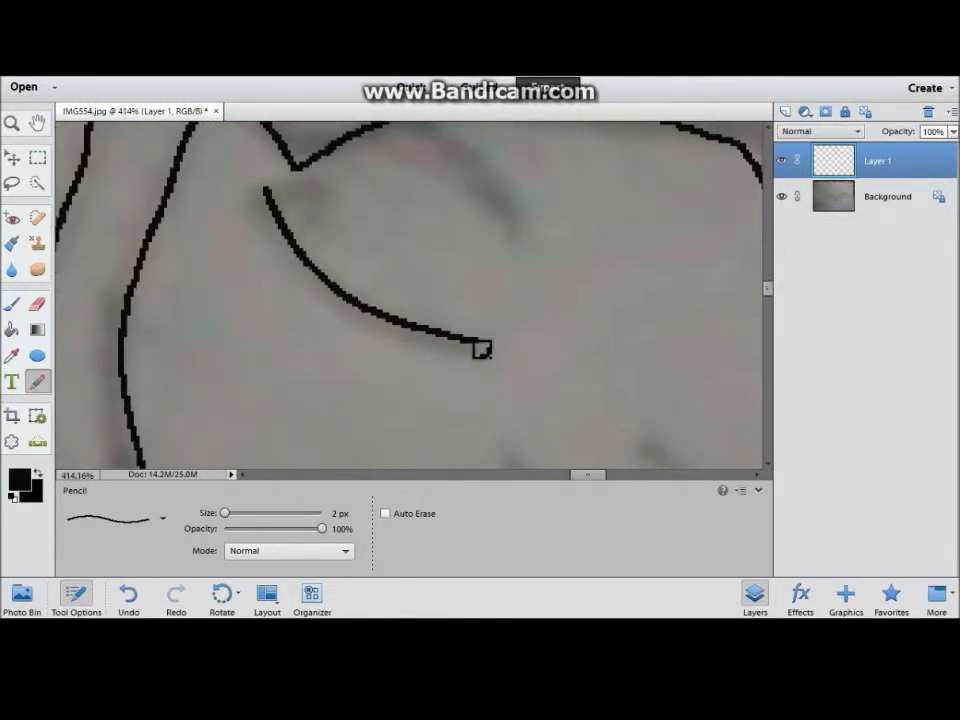
pyautogui.moveTo(320, 205); pyautogui.dragTo(332, 254)
pyautogui.scroll(1, 512, 279)
pyautogui.moveTo(512, 279); pyautogui.dragTo(418, 171)
# Undo the triangle-shaped stroke and draw a curved cheek line instead
pyautogui.scroll(-3, 512, 274)
pyautogui.scroll(-2, 485, 282)
pyautogui.scroll(-2, 415, 317)
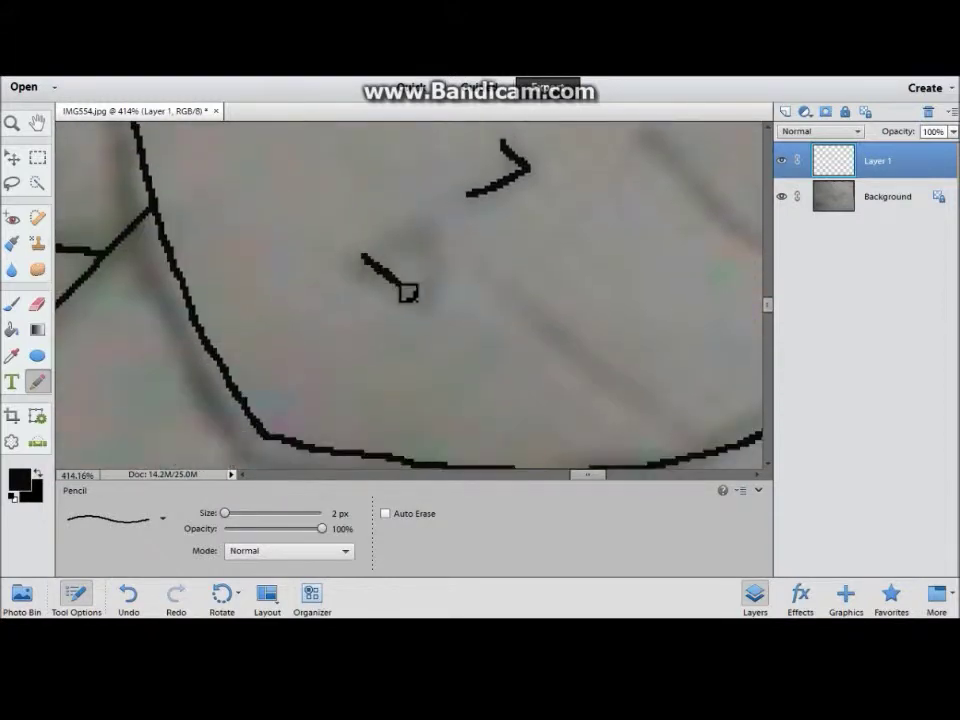
pyautogui.hotkey('ctrl', 'z')
pyautogui.scroll(-1, 373, 250)
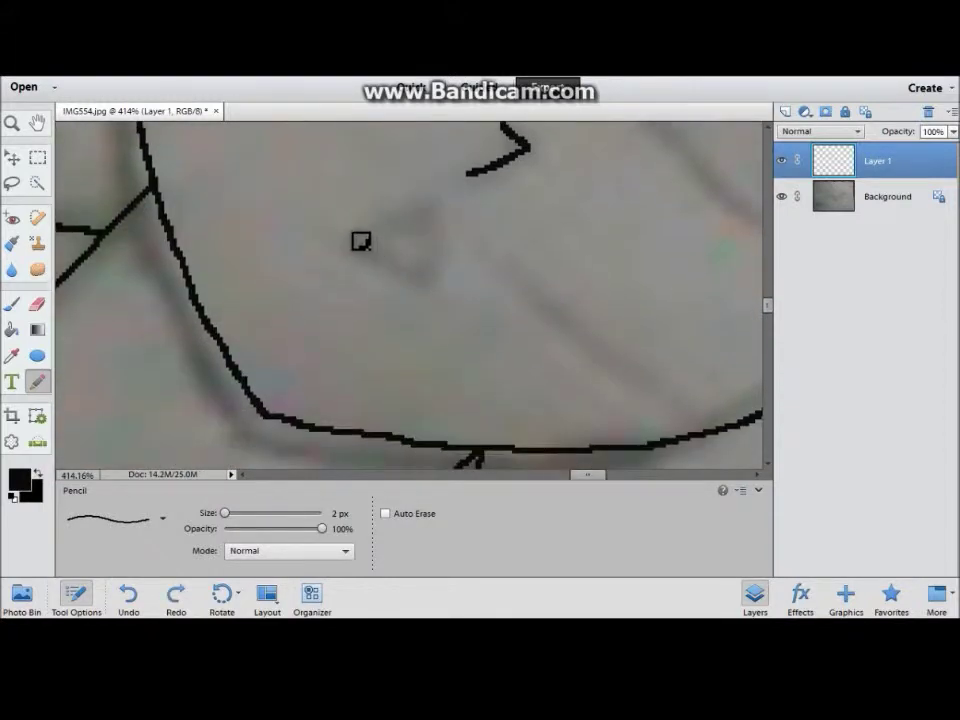
pyautogui.moveTo(440, 279)
pyautogui.mouseDown()
pyautogui.moveTo(375, 225)
pyautogui.moveTo(543, 353)
pyautogui.mouseUp()
pyautogui.scroll(3, 375, 225)
pyautogui.hscroll(5, 377, 229)
pyautogui.scroll(2, 559, 316)
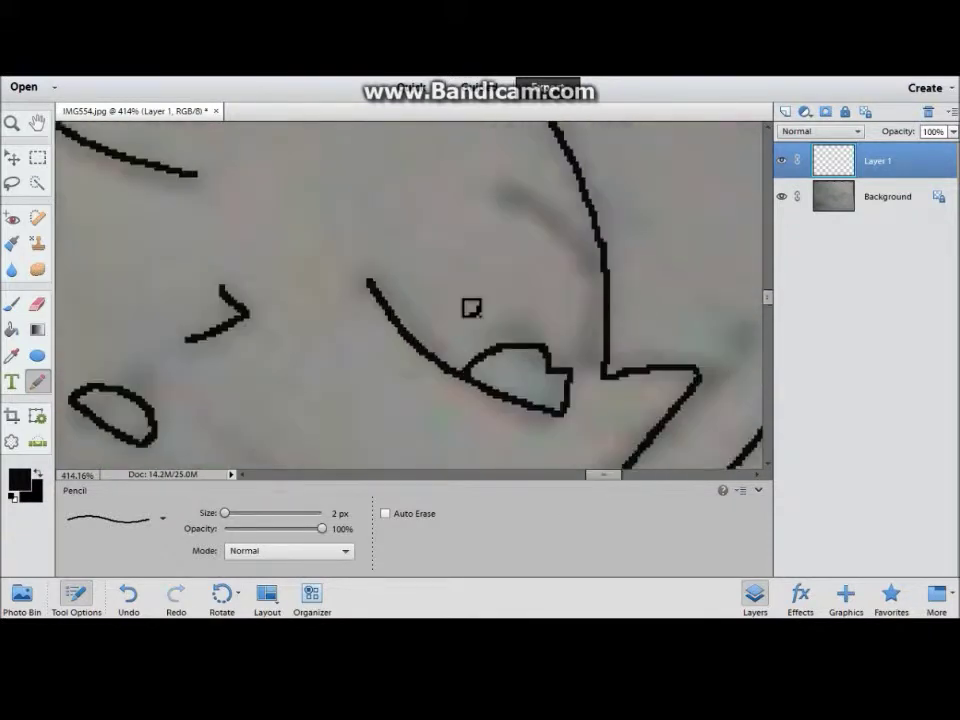
# Undo and restore the last curve, then trace two short pencil strokes on Layer 1
pyautogui.hotkey('ctrl', 'z')
pyautogui.hotkey('ctrl', 'y')
pyautogui.press('e')
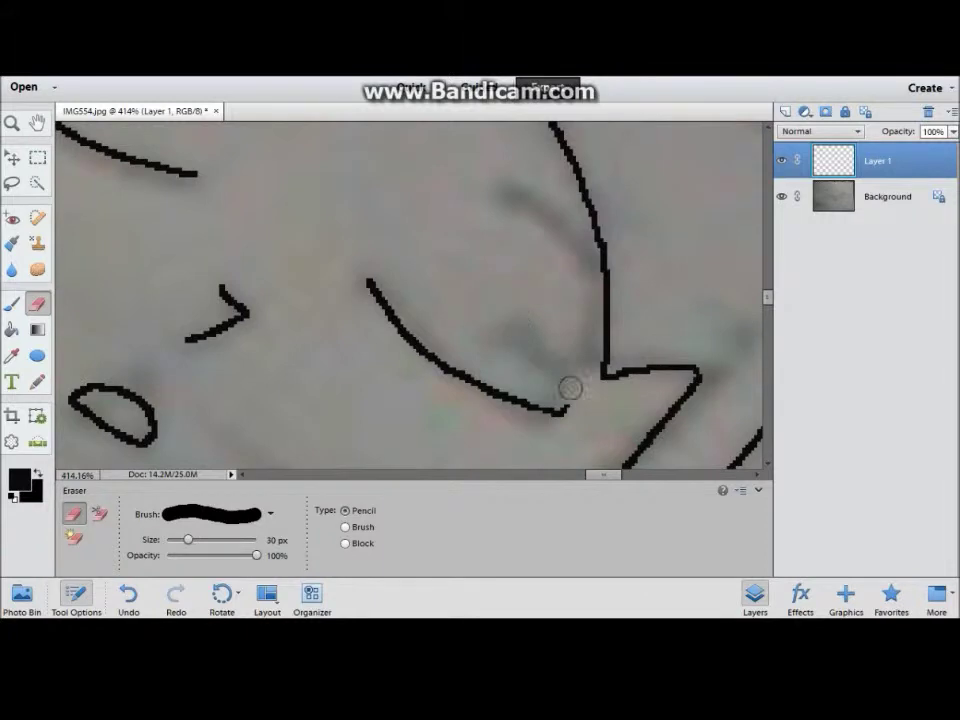
pyautogui.press('n')
pyautogui.moveTo(574, 401); pyautogui.dragTo(501, 394)
pyautogui.scroll(1, 501, 394)
pyautogui.moveTo(497, 215); pyautogui.dragTo(557, 244)
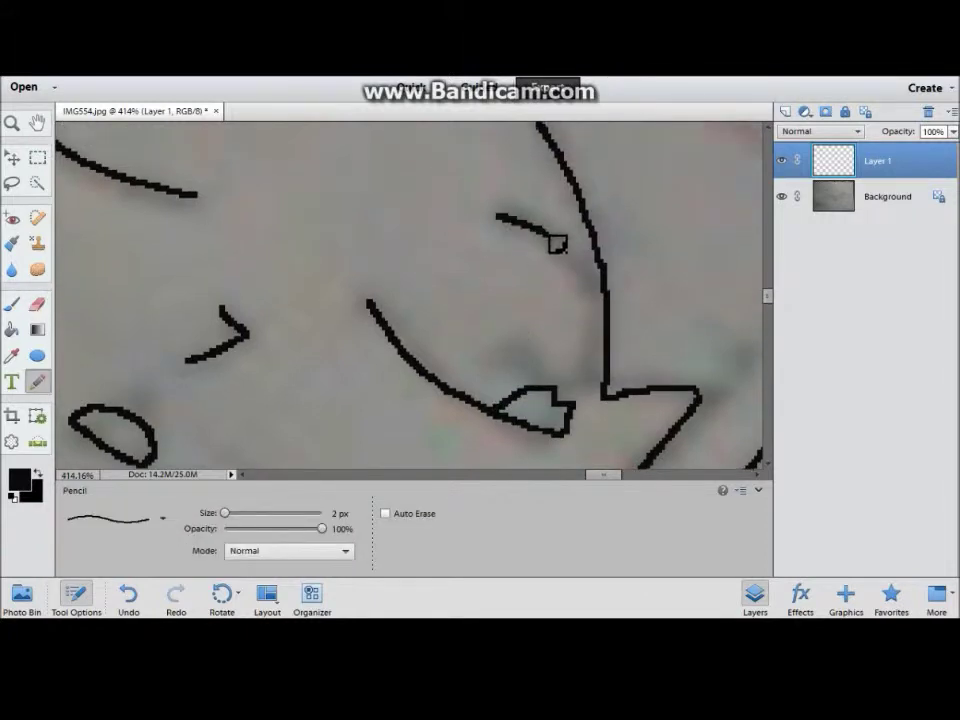
pyautogui.scroll(3, 570, 392)
# Undo the stray pencil strokes and erase the start of the upper stroke
pyautogui.hotkey('ctrl', 'z')
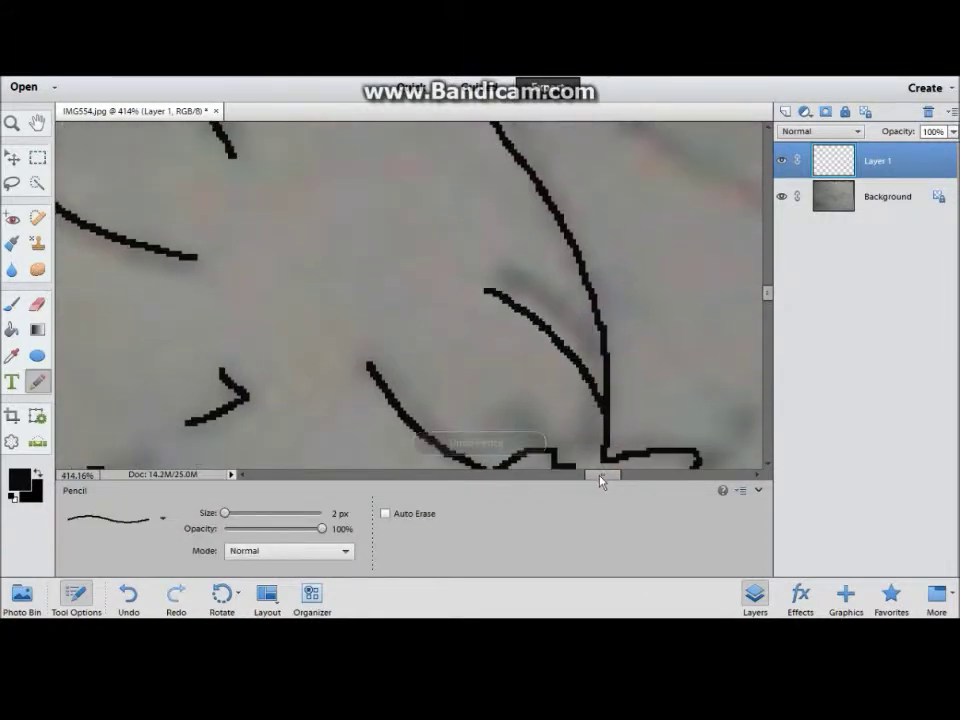
pyautogui.hscroll(-5, 600, 470)
pyautogui.scroll(1, 600, 457)
pyautogui.scroll(2, 600, 457)
pyautogui.hscroll(2, 377, 293)
pyautogui.press('e')
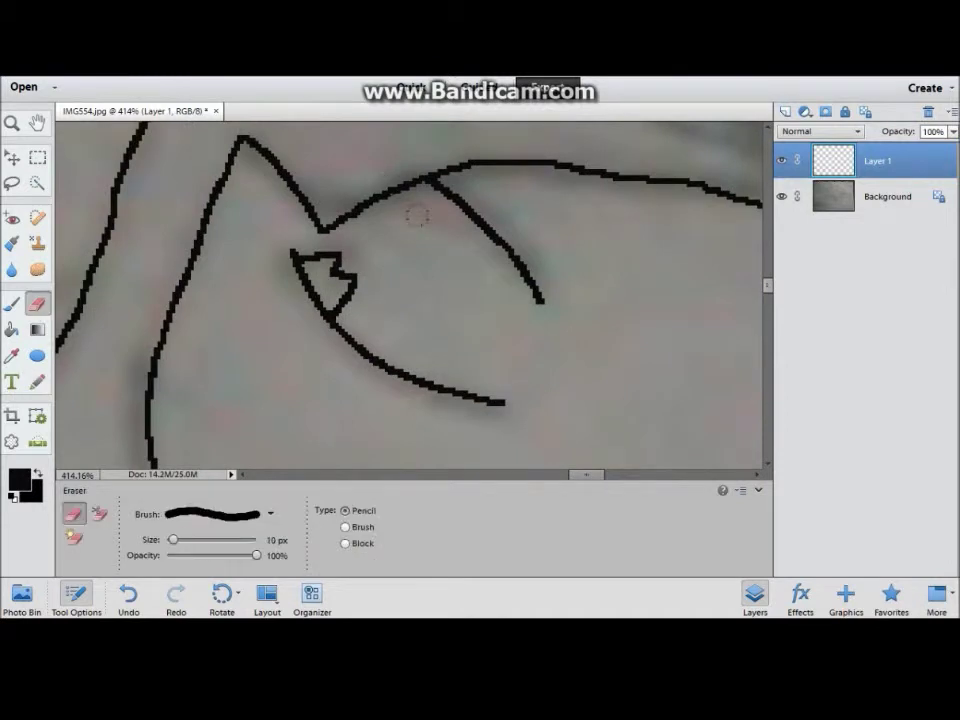
pyautogui.press('n')
pyautogui.hotkey('ctrl', 'z')
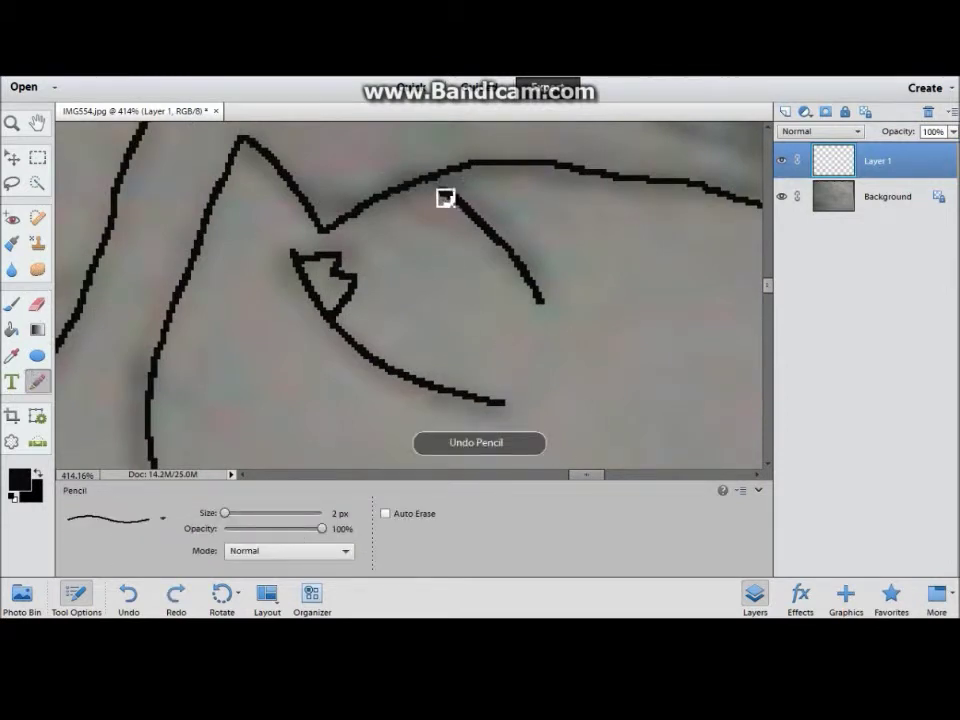
pyautogui.press('e')
pyautogui.click(461, 201)
pyautogui.press('n')
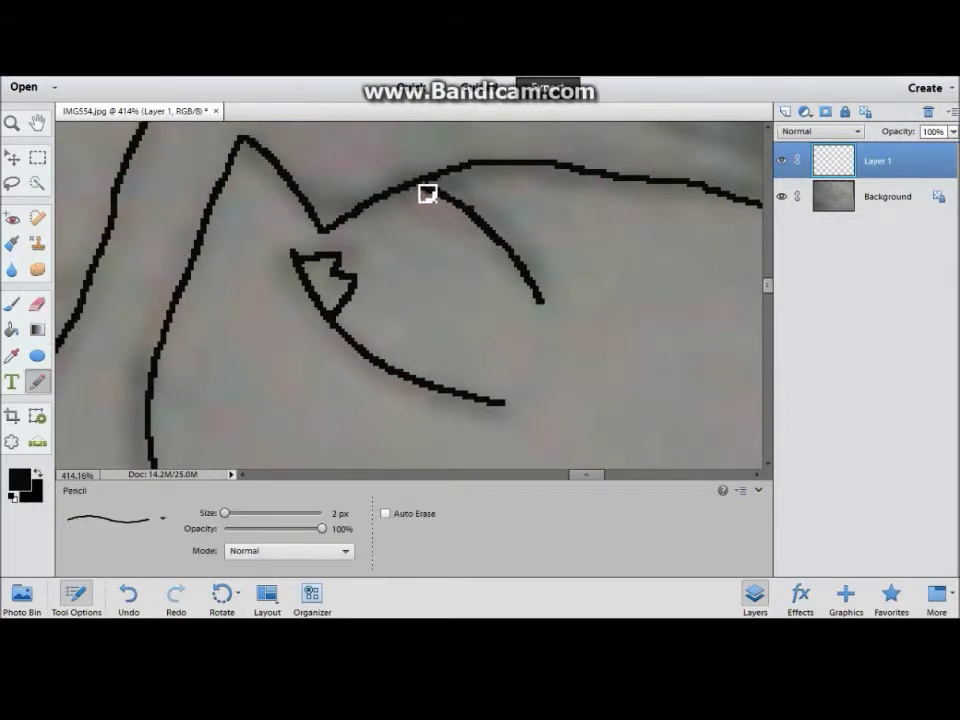
# Trace three long parallel lines running down and to the right
pyautogui.scroll(4, 571, 389)
pyautogui.scroll(3, 571, 389)
pyautogui.moveTo(185, 220); pyautogui.dragTo(396, 309)
pyautogui.scroll(2, 281, 182)
pyautogui.moveTo(281, 160); pyautogui.dragTo(754, 441)
pyautogui.scroll(-3, 754, 441)
pyautogui.hscroll(5, 514, 343)
pyautogui.scroll(-1, 514, 343)
pyautogui.moveTo(445, 248); pyautogui.dragTo(757, 437)
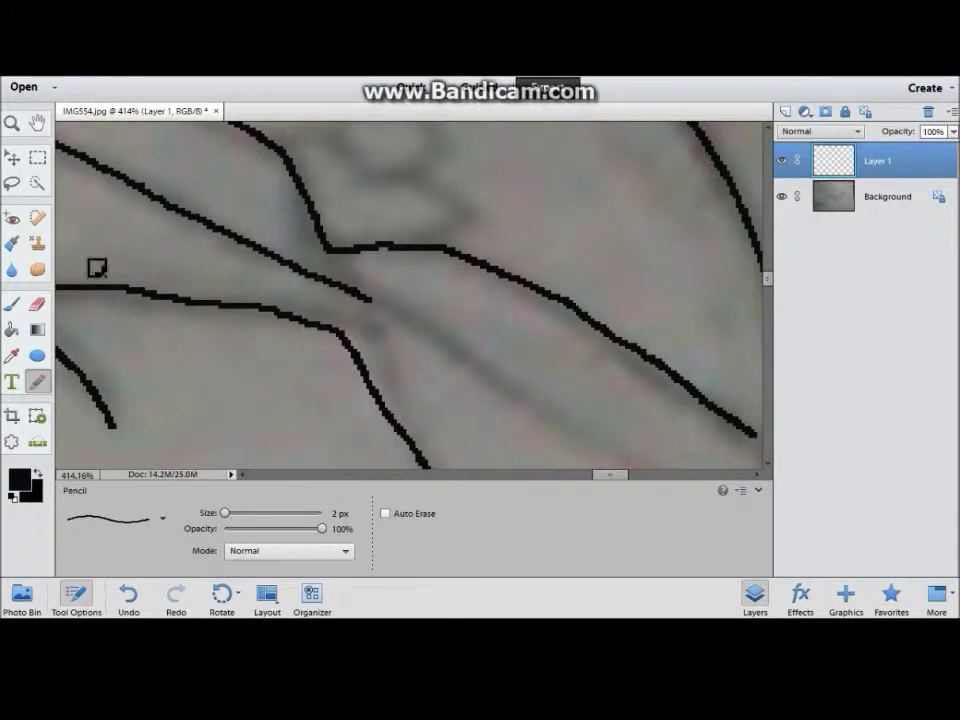
# Erase the short stroke's overshoot, connect the left line to the junction, and add a pointed shape
pyautogui.press('e')
pyautogui.moveTo(369, 298)
pyautogui.mouseDown()
pyautogui.moveTo(264, 251)
pyautogui.moveTo(600, 450)
pyautogui.mouseUp()
pyautogui.press('n')
pyautogui.hscroll(2, 623, 477)
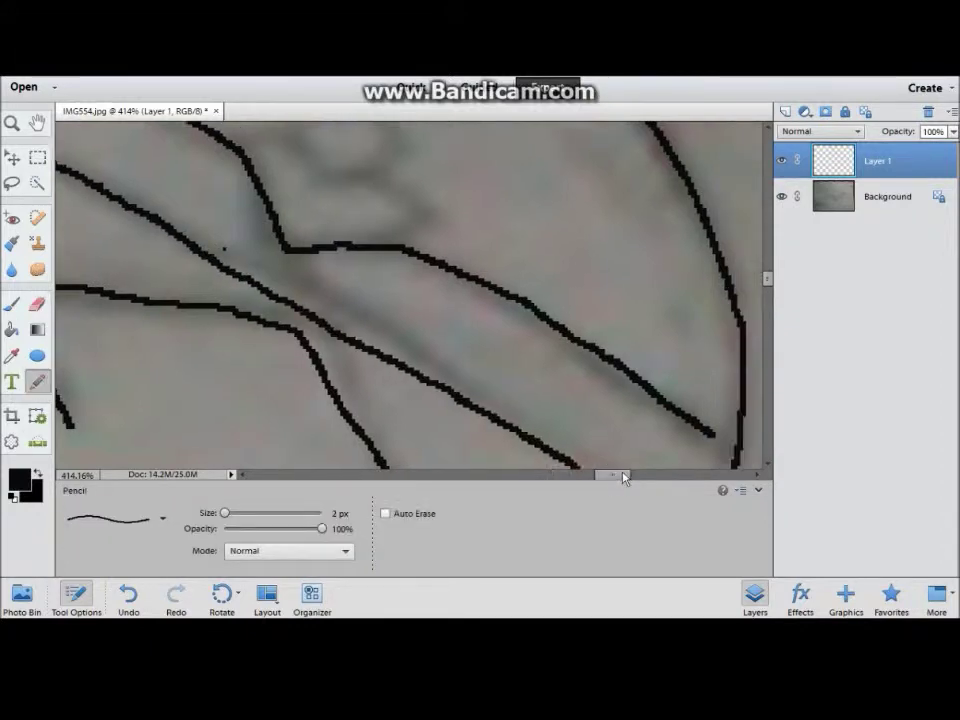
pyautogui.hscroll(3, 623, 477)
pyautogui.moveTo(508, 369); pyautogui.dragTo(349, 386)
pyautogui.hscroll(-3, 540, 388)
pyautogui.scroll(2, 330, 252)
pyautogui.moveTo(330, 252)
pyautogui.mouseDown()
pyautogui.moveTo(499, 313)
pyautogui.moveTo(399, 257)
pyautogui.moveTo(499, 291)
pyautogui.mouseUp()
pyautogui.hotkey('ctrl', '0')
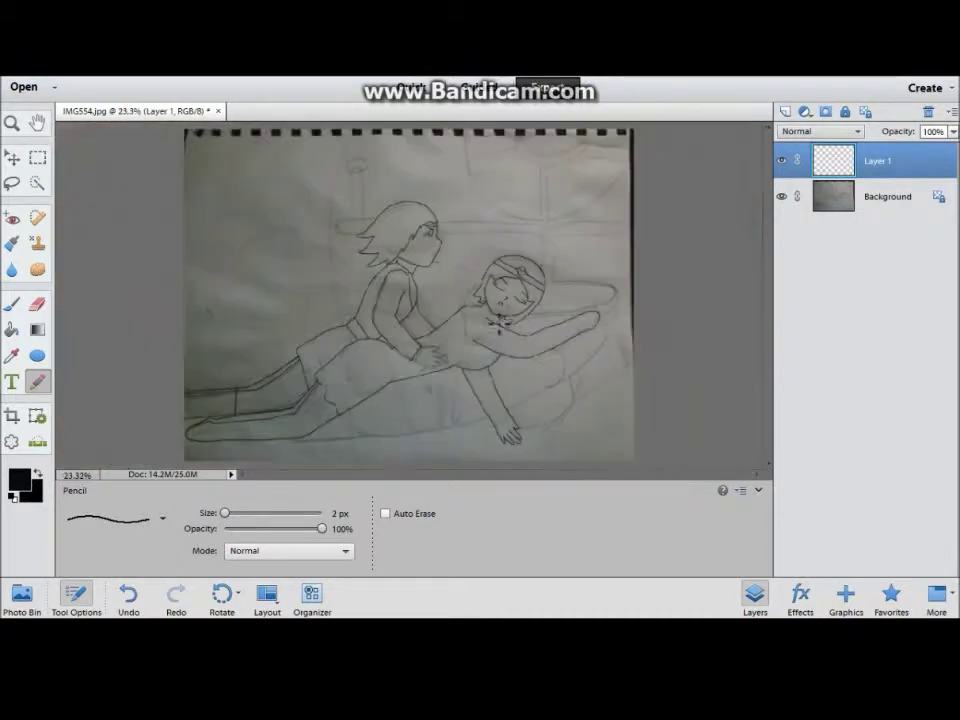
# Trace the hand's finger outlines with the Pencil, starting from the wrist
pyautogui.scroll(5, 426, 367)
pyautogui.scroll(3, 375, 270)
pyautogui.moveTo(375, 228); pyautogui.dragTo(612, 245)
pyautogui.moveTo(557, 299)
pyautogui.mouseDown()
pyautogui.moveTo(731, 368)
pyautogui.moveTo(585, 377)
pyautogui.mouseUp()
pyautogui.scroll(-2, 564, 422)
pyautogui.scroll(-2, 564, 422)
pyautogui.moveTo(585, 212)
pyautogui.mouseDown()
pyautogui.moveTo(624, 231)
pyautogui.moveTo(687, 311)
pyautogui.mouseUp()
pyautogui.moveTo(582, 288)
pyautogui.mouseDown()
pyautogui.moveTo(493, 396)
pyautogui.moveTo(238, 270)
pyautogui.mouseUp()
# Draw a stroke along the wrist cuff, then undo the last stray stroke
pyautogui.scroll(3, 238, 270)
pyautogui.moveTo(384, 178); pyautogui.dragTo(261, 386)
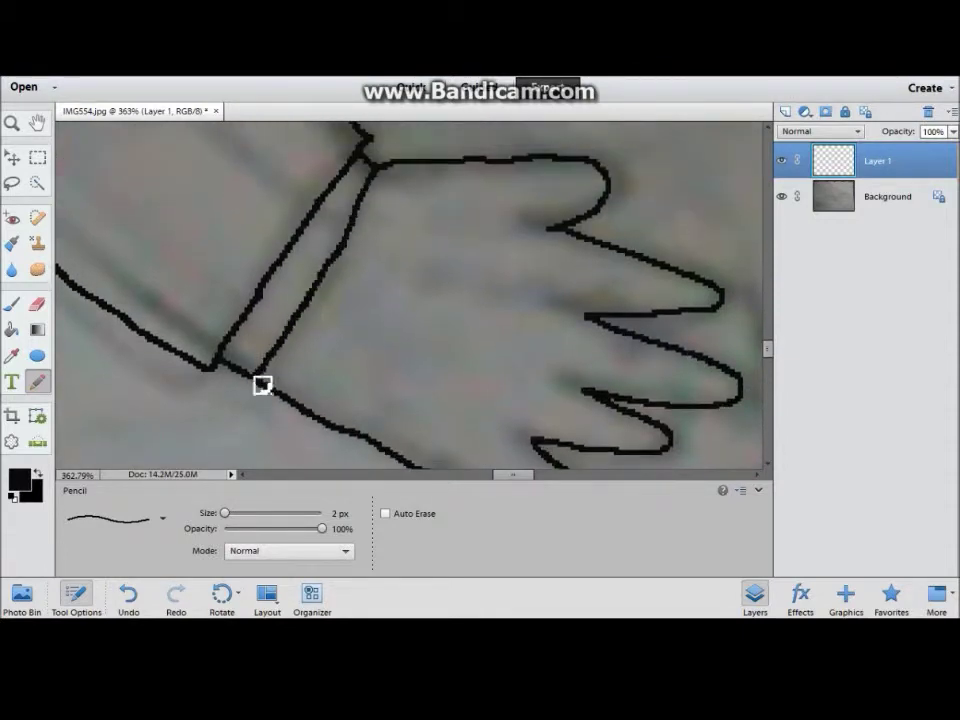
pyautogui.scroll(-3, 564, 347)
pyautogui.scroll(1, 541, 388)
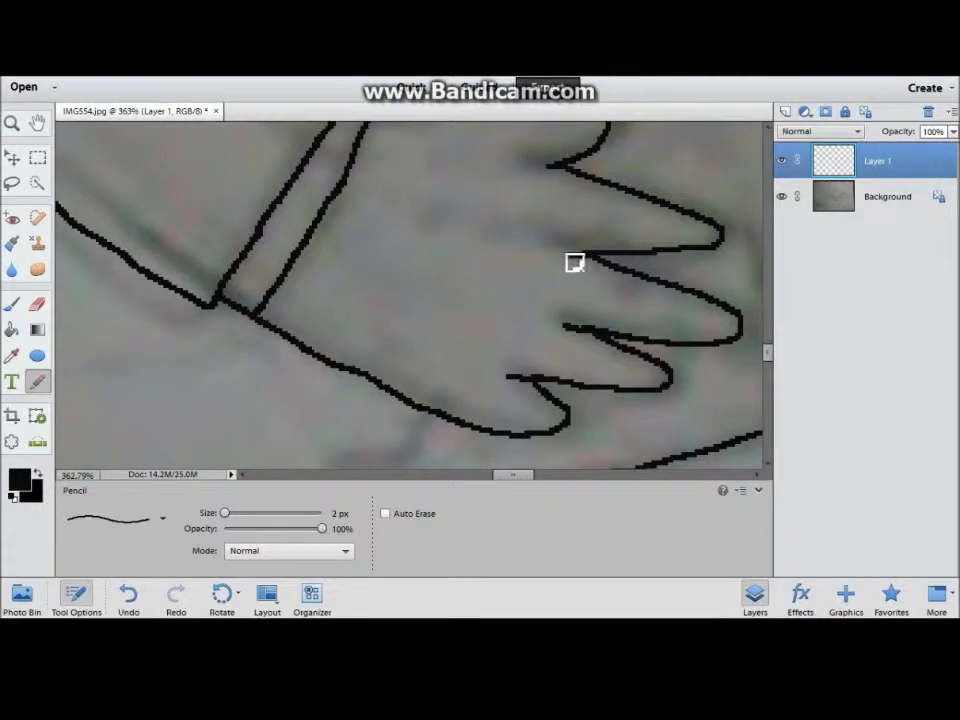
pyautogui.scroll(2, 565, 250)
pyautogui.scroll(-1, 570, 265)
pyautogui.hotkey('ctrl', 'z')
# Fit the image on screen and add a new Layer 2 placed beneath Layer 1
pyautogui.scroll(1, 580, 277)
pyautogui.scroll(-3, 580, 277)
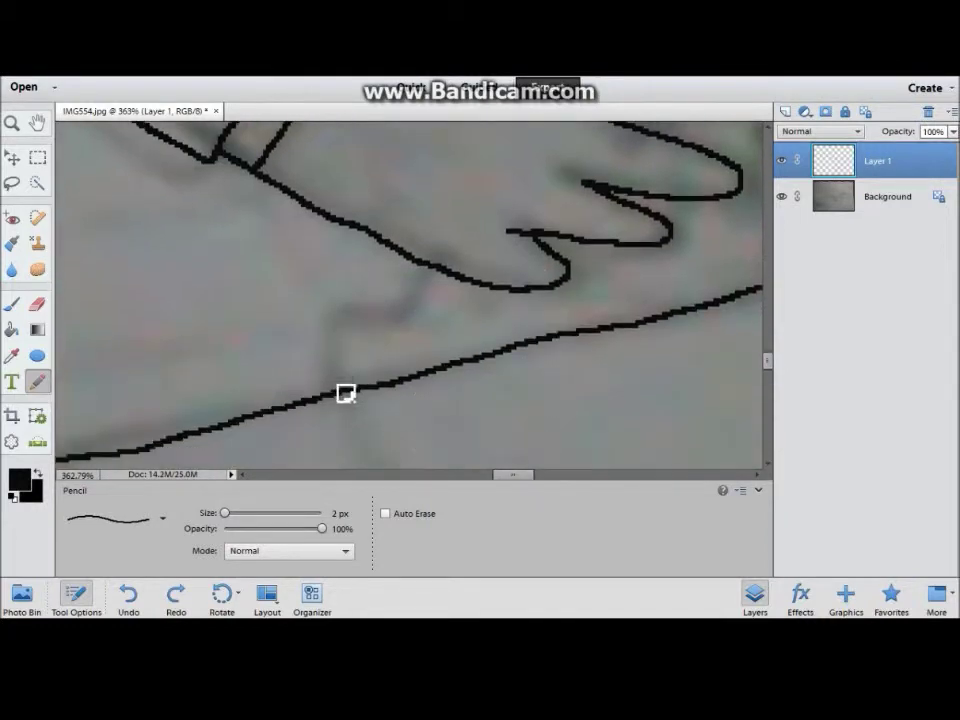
pyautogui.scroll(3, 345, 392)
pyautogui.hotkey('ctrl', '0')
pyautogui.hotkey('ctrl', 'shift', 'alt', 'n')
pyautogui.moveTo(866, 200); pyautogui.dragTo(866, 205)
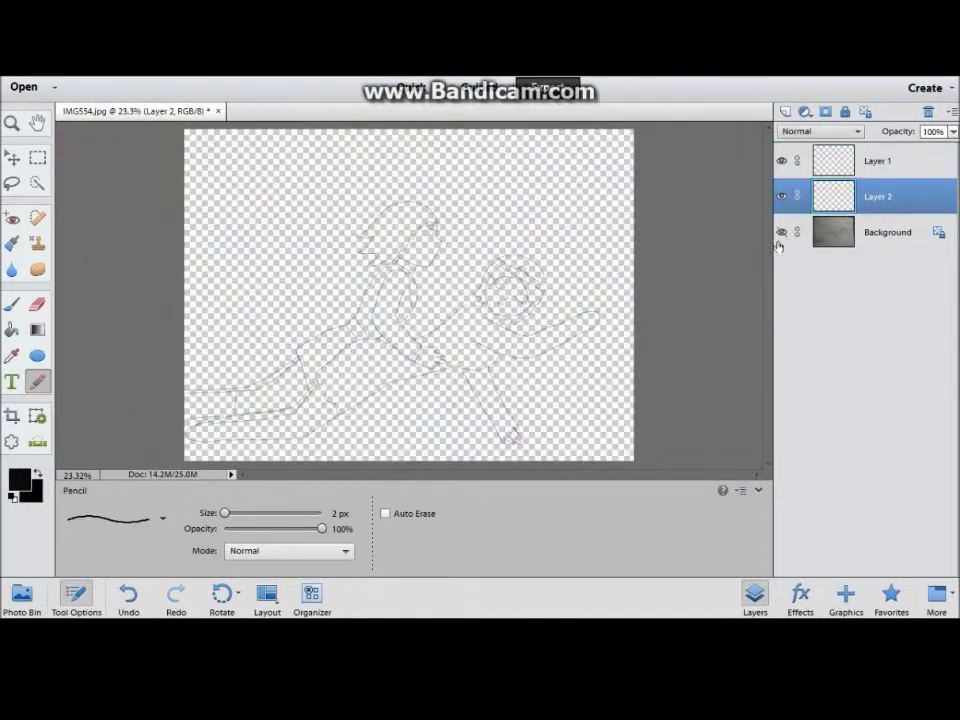
# Zoom in and draw a long straight horizontal background line on Layer 2 with the Pencil
pyautogui.scroll(3, 321, 135)
pyautogui.scroll(1, 129, 325)
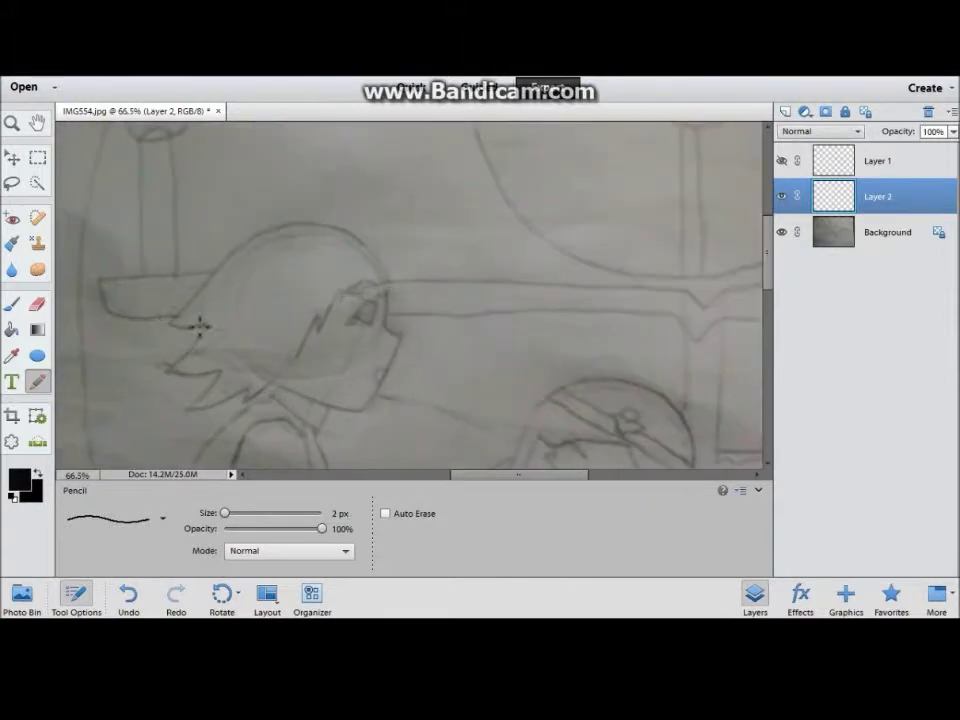
pyautogui.scroll(1, 679, 332)
pyautogui.scroll(2, 276, 301)
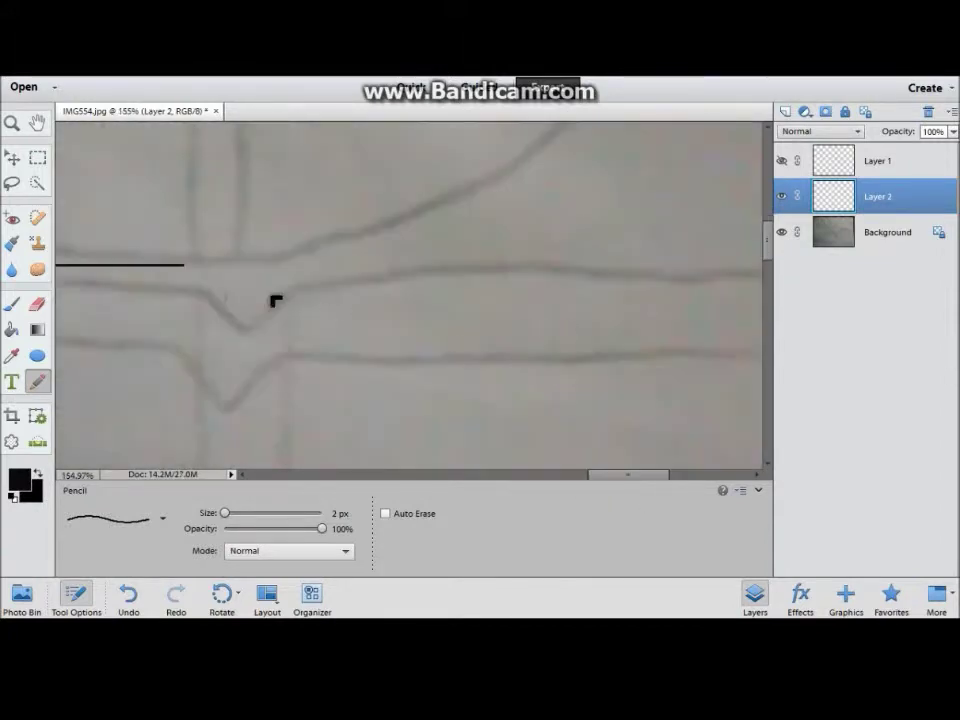
pyautogui.moveTo(628, 474)
pyautogui.mouseDown()
pyautogui.moveTo(479, 500)
pyautogui.moveTo(557, 474)
pyautogui.mouseUp()
pyautogui.keyDown('shift'); pyautogui.click(668, 358); pyautogui.keyUp('shift')
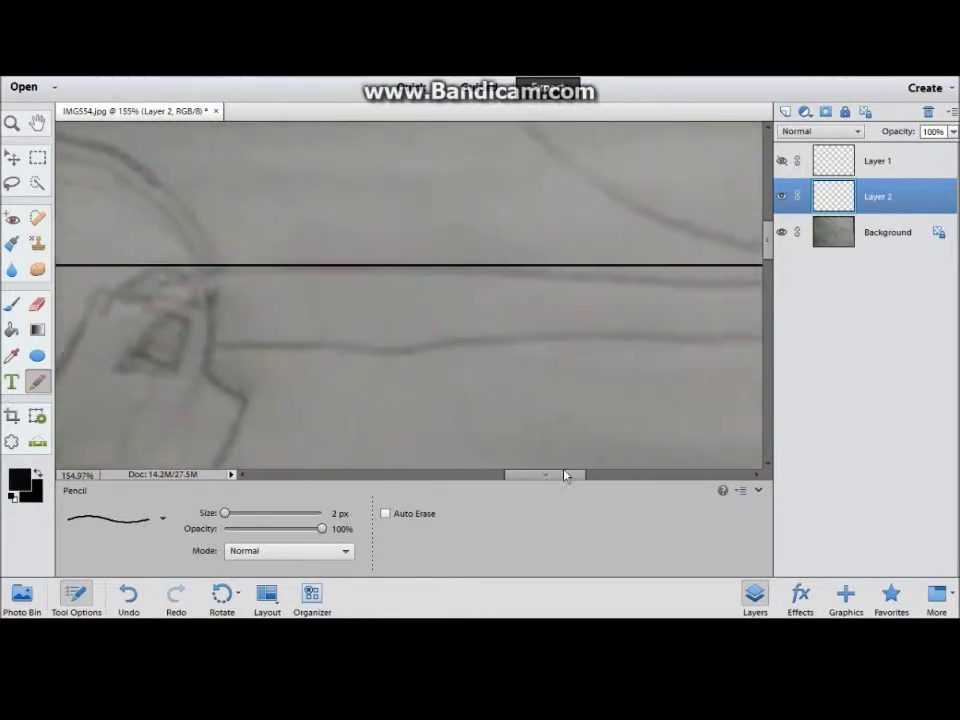
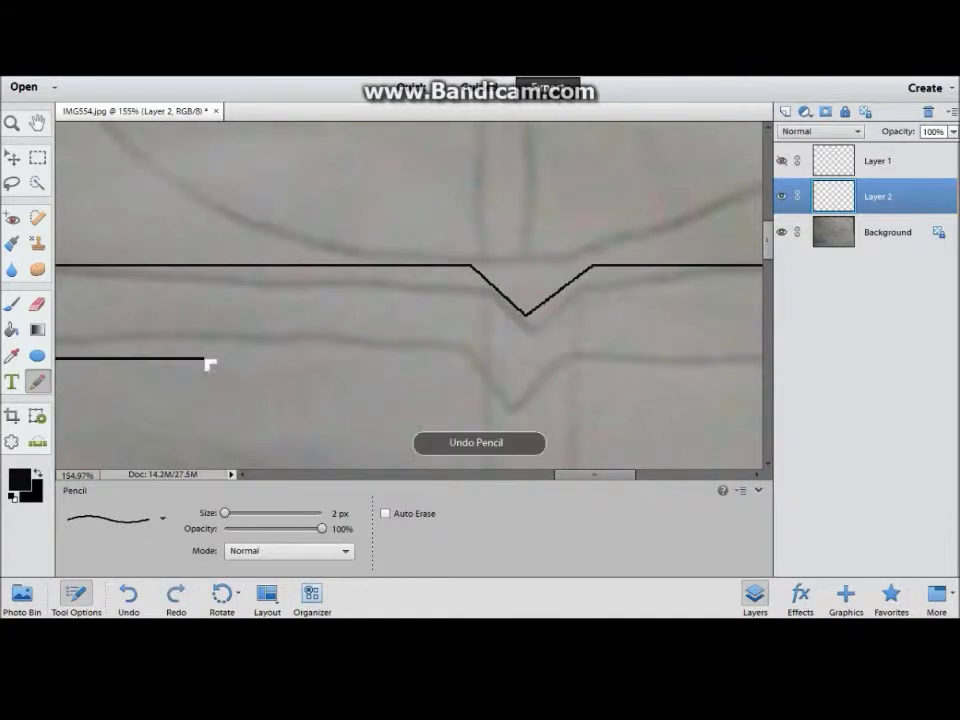
# Draw the straight V notch on the lower bar line and undo the stray curve
pyautogui.keyDown('shift'); pyautogui.click(520, 411); pyautogui.keyUp('shift')
pyautogui.keyDown('shift'); pyautogui.click(589, 357); pyautogui.keyUp('shift')
pyautogui.moveTo(602, 474)
pyautogui.mouseDown()
pyautogui.moveTo(690, 475)
pyautogui.moveTo(439, 475)
pyautogui.mouseUp()
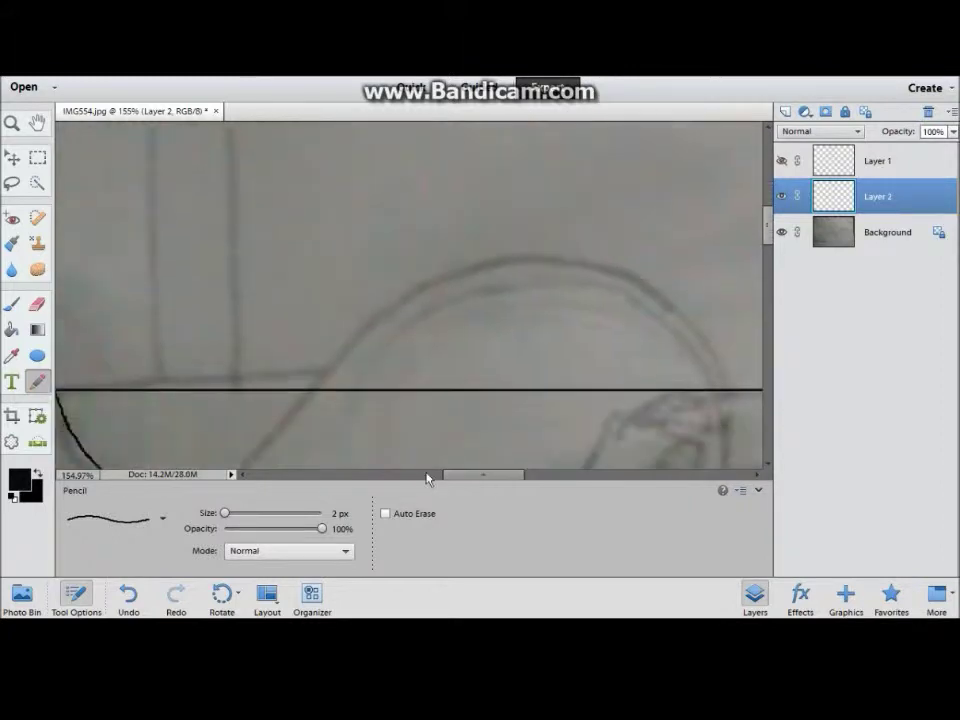
pyautogui.hotkey('ctrl', '-')
pyautogui.hotkey('ctrl', '-')
pyautogui.hotkey('ctrl', '-')
pyautogui.scroll(5, 292, 300)
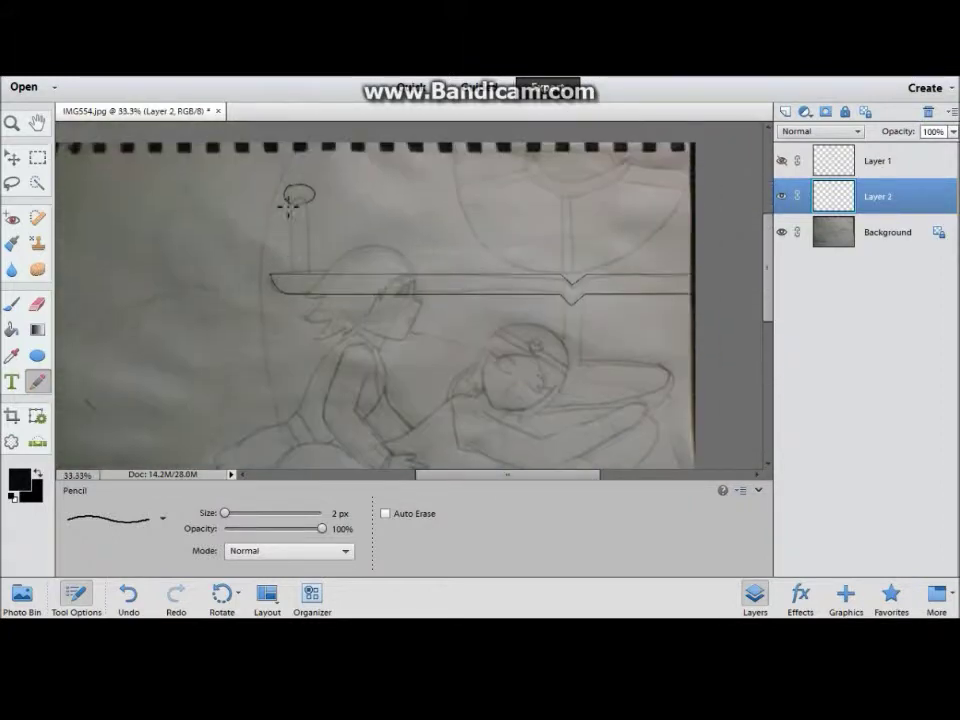
pyautogui.hotkey('ctrl', 'z')
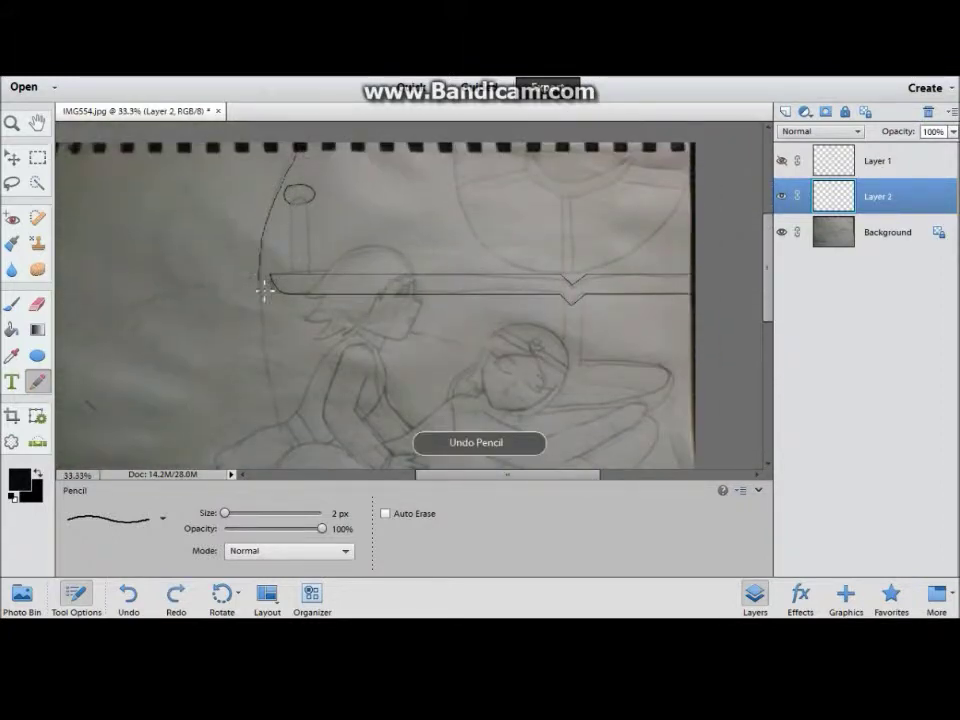
# Trace the black pencil curve around the reclining figure's head
pyautogui.scroll(-4, 280, 405)
pyautogui.scroll(-1, 293, 274)
pyautogui.scroll(1, 293, 218)
pyautogui.scroll(-1, 647, 387)
pyautogui.scroll(3, 647, 387)
pyautogui.scroll(1, 484, 279)
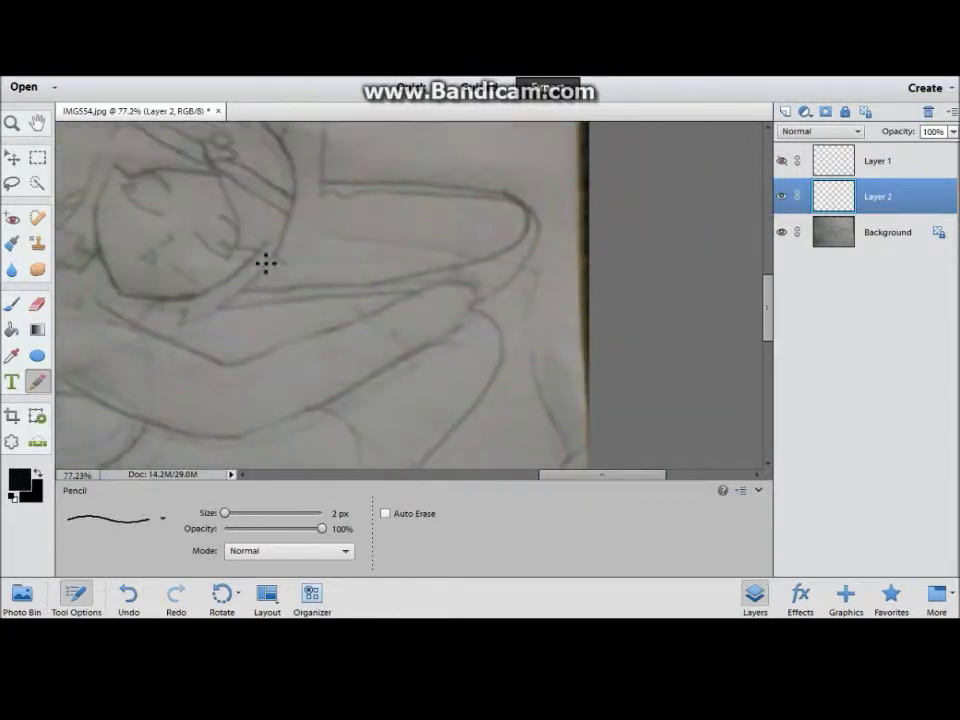
pyautogui.scroll(2, 608, 409)
pyautogui.moveTo(579, 270); pyautogui.dragTo(513, 462)
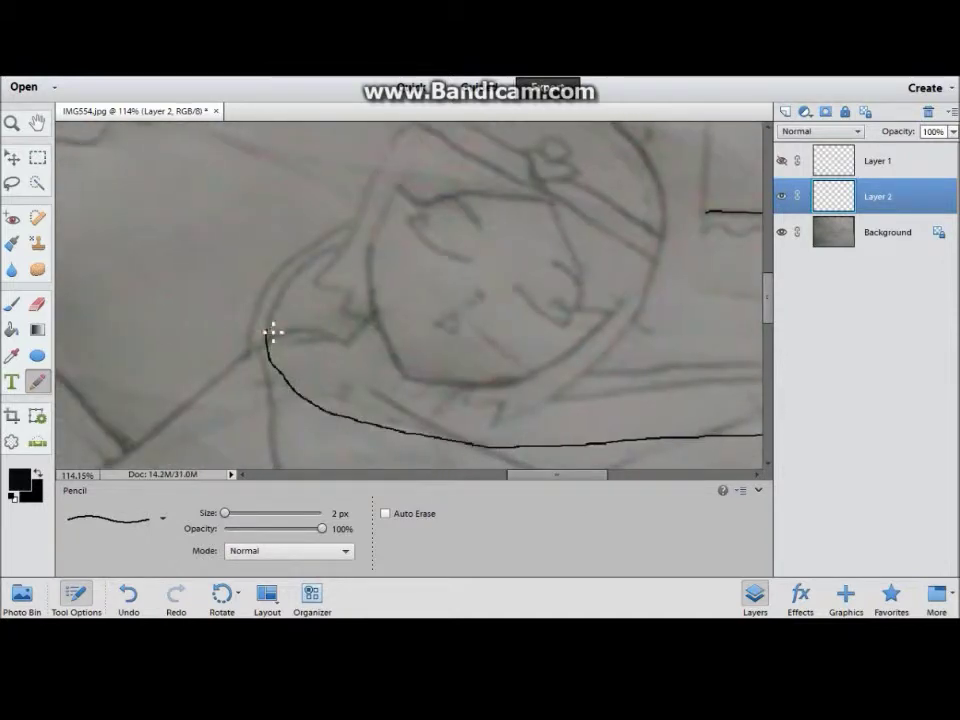
# Draw a second vertical pencil line down from the bar
pyautogui.scroll(4, 650, 225)
pyautogui.scroll(1, 660, 200)
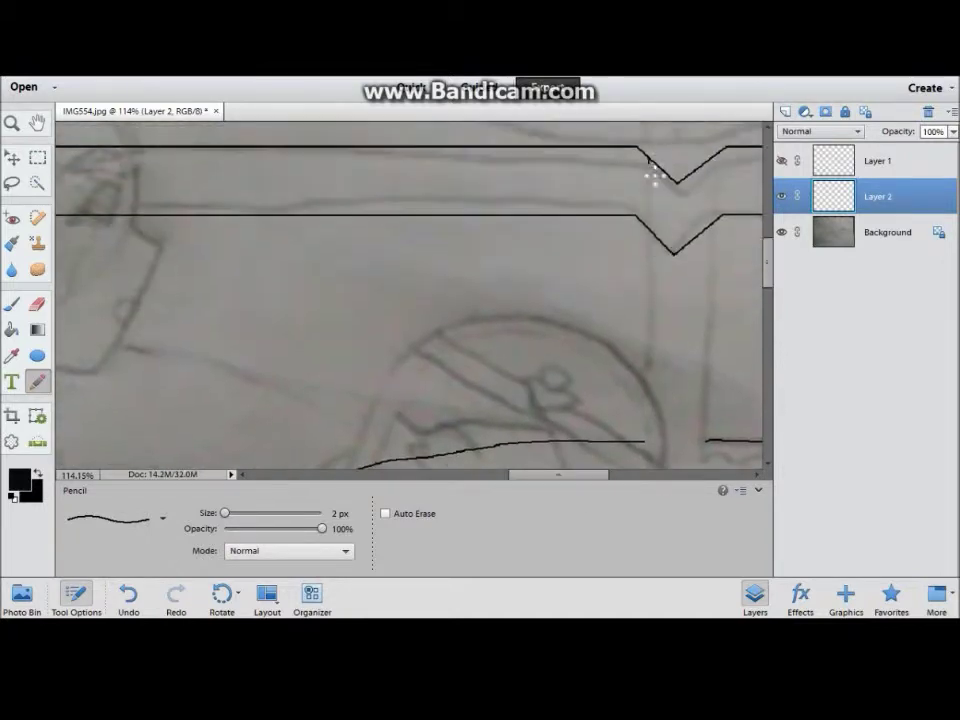
pyautogui.moveTo(716, 170); pyautogui.dragTo(713, 424)
pyautogui.scroll(-4, 713, 380)
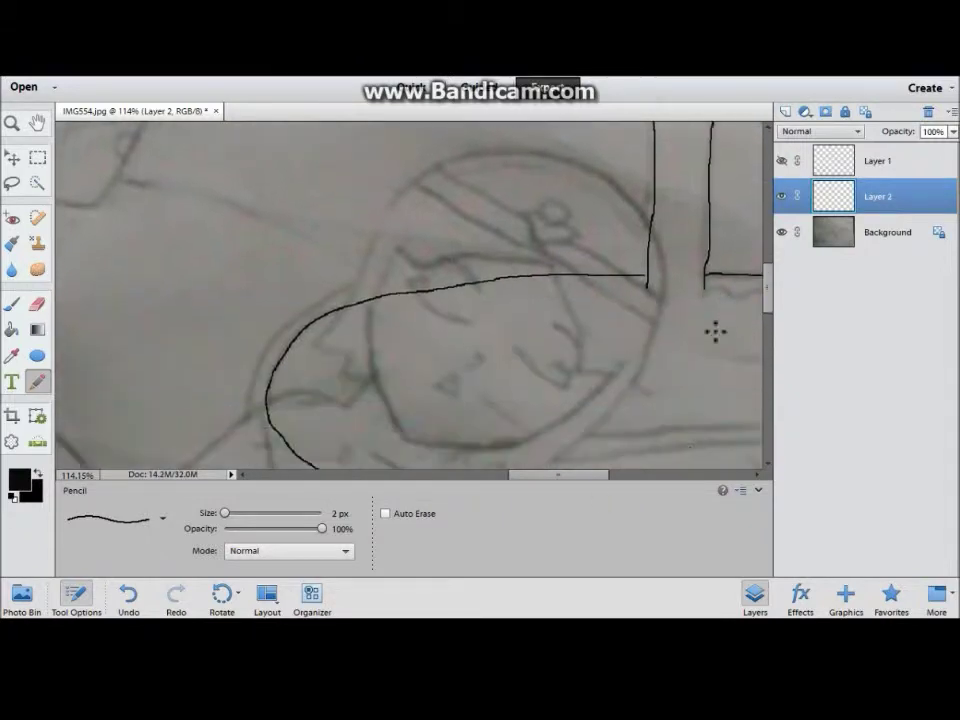
pyautogui.hscroll(1, 579, 460)
pyautogui.scroll(2, 579, 440)
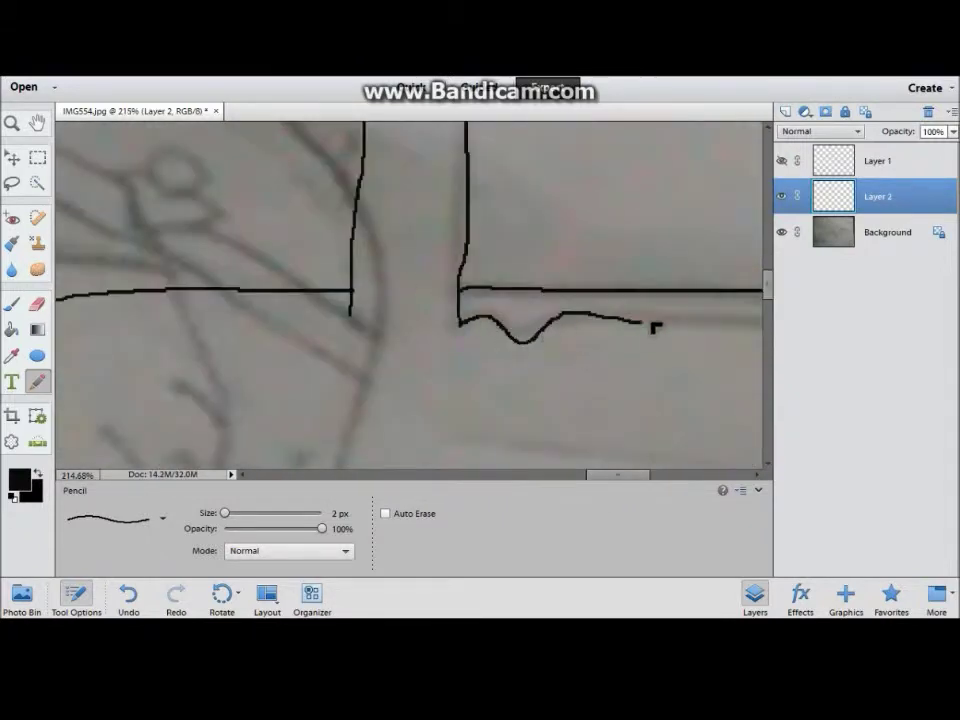
# Trace an inner line inside the head curve, extending it left to the outer curve
pyautogui.hscroll(3, 681, 476)
pyautogui.scroll(-2, 201, 246)
pyautogui.moveTo(201, 246)
pyautogui.mouseDown()
pyautogui.moveTo(504, 339)
pyautogui.moveTo(465, 305)
pyautogui.mouseUp()
pyautogui.scroll(-3, 504, 339)
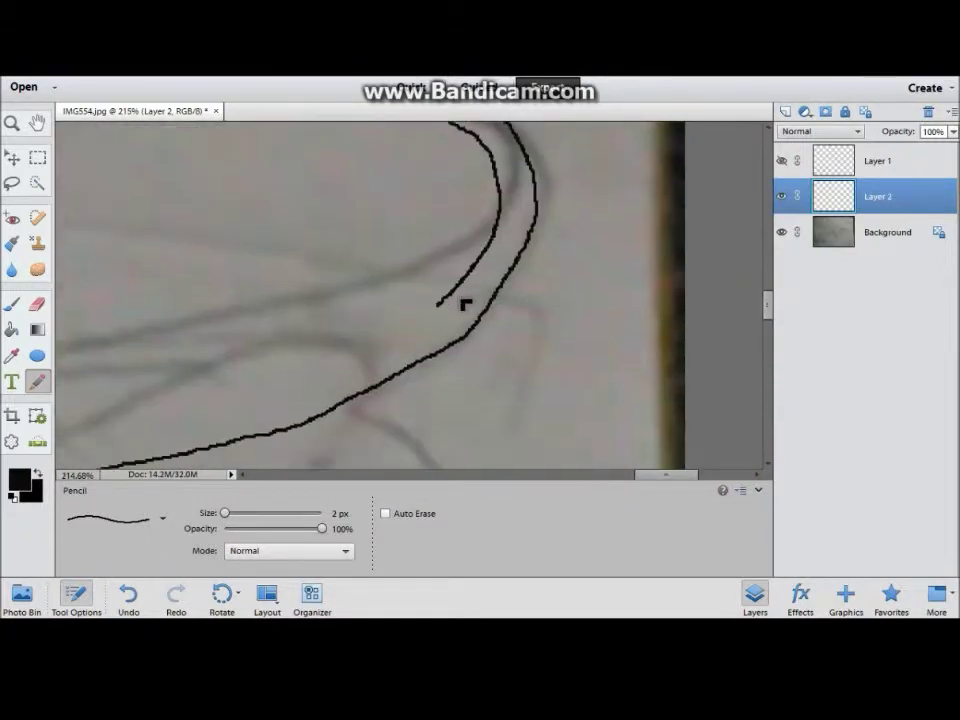
pyautogui.hscroll(-3, 634, 484)
pyautogui.moveTo(619, 287); pyautogui.dragTo(225, 377)
pyautogui.hscroll(-3, 620, 483)
pyautogui.hscroll(-3, 619, 483)
pyautogui.moveTo(567, 377)
pyautogui.mouseDown()
pyautogui.moveTo(358, 403)
pyautogui.moveTo(180, 401)
pyautogui.mouseUp()
pyautogui.hscroll(-9, 594, 484)
pyautogui.moveTo(746, 407); pyautogui.dragTo(483, 390)
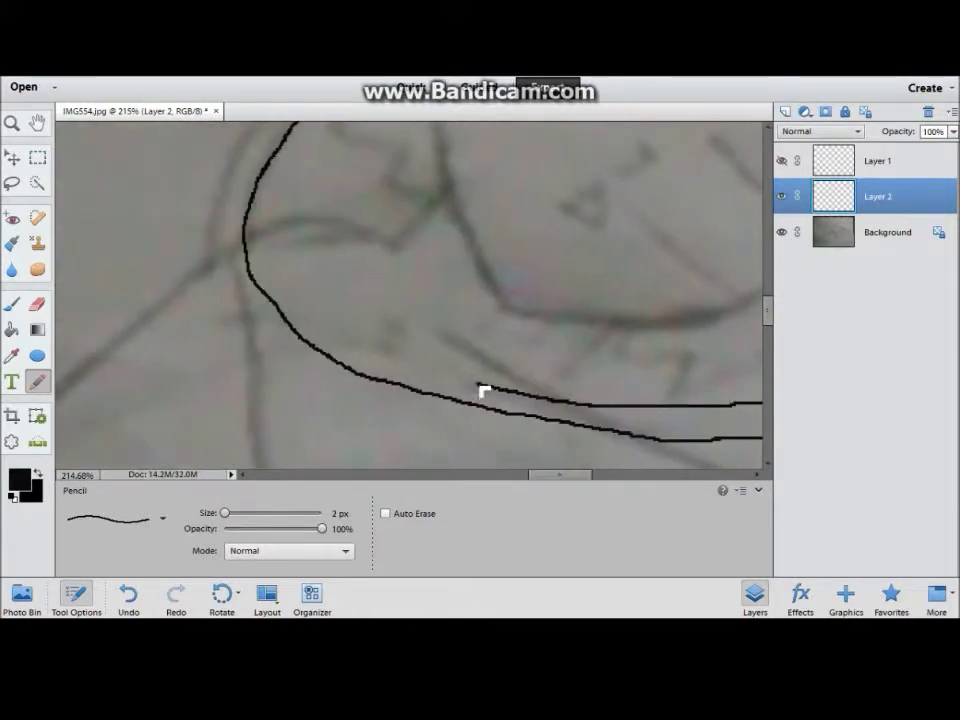
pyautogui.hscroll(9, 658, 480)
# Draw a parallel line just above the horizontal bar line
pyautogui.hscroll(-3, 632, 486)
pyautogui.hscroll(-4, 632, 486)
pyautogui.scroll(1, 336, 356)
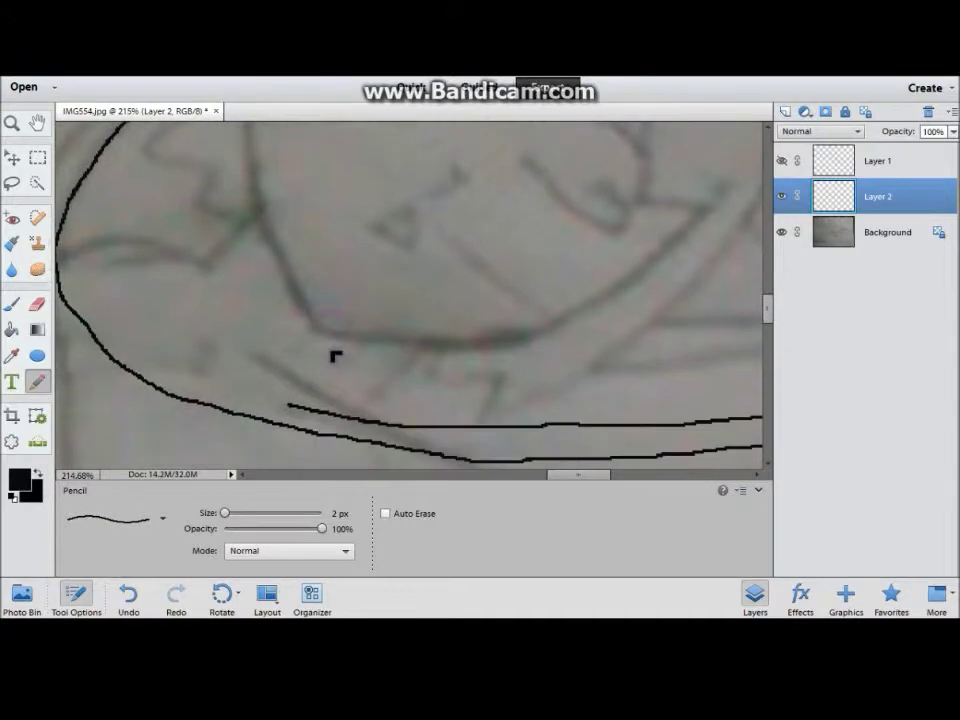
pyautogui.scroll(-1, 327, 418)
pyautogui.hscroll(-3, 570, 480)
pyautogui.scroll(3, 461, 399)
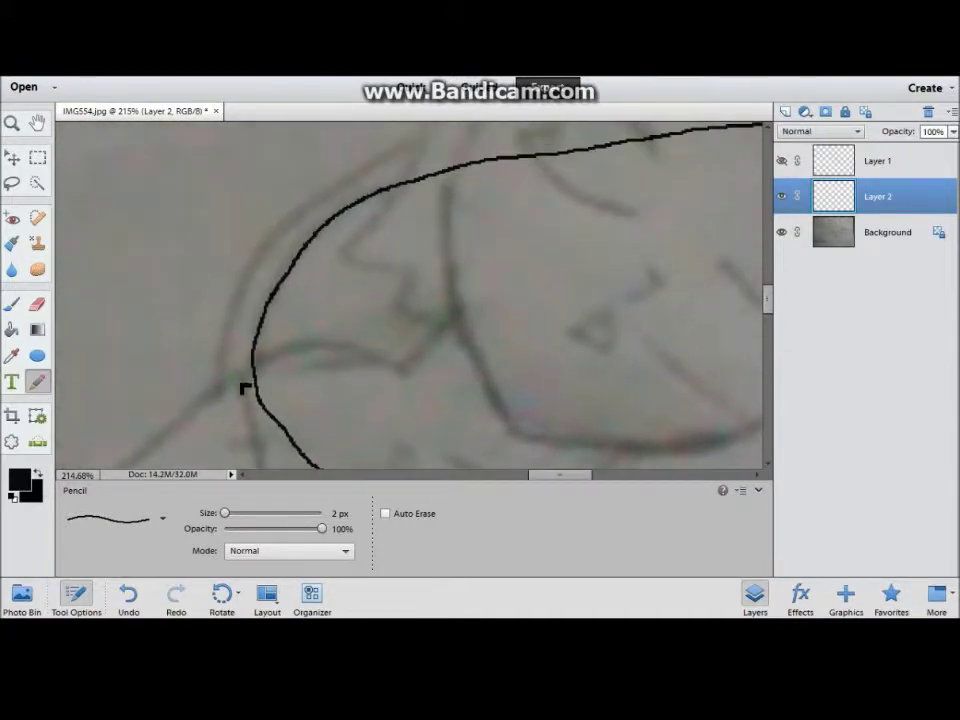
pyautogui.hscroll(3, 613, 433)
pyautogui.scroll(2, 156, 251)
pyautogui.moveTo(152, 244); pyautogui.dragTo(669, 209)
pyautogui.hscroll(5, 650, 476)
pyautogui.hscroll(3, 650, 476)
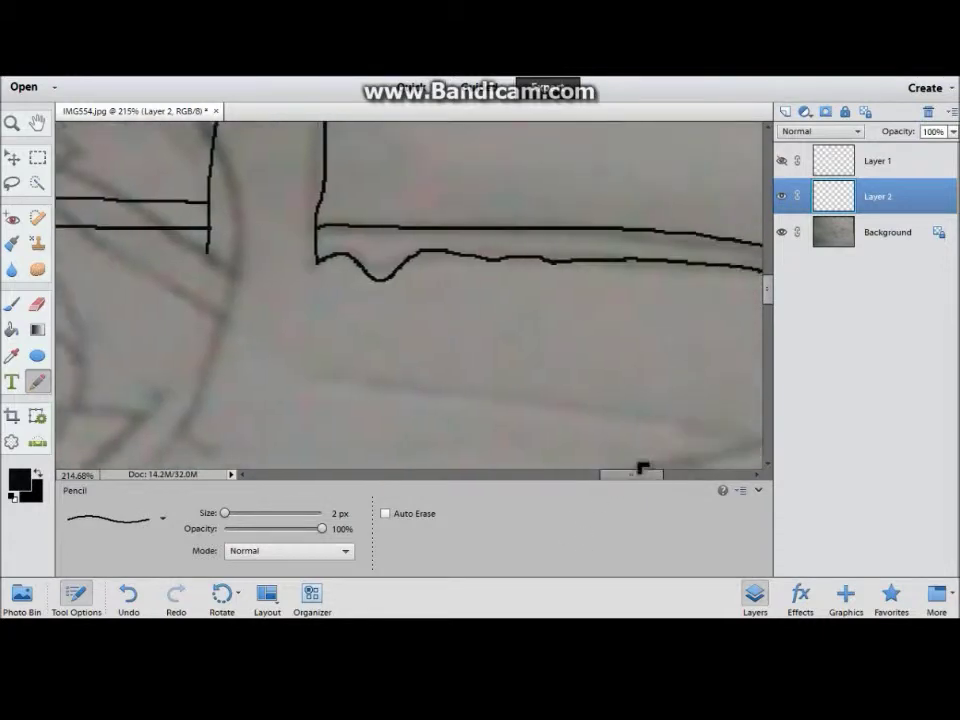
pyautogui.scroll(-3, 606, 458)
pyautogui.scroll(-5, 546, 353)
pyautogui.scroll(3, 688, 196)
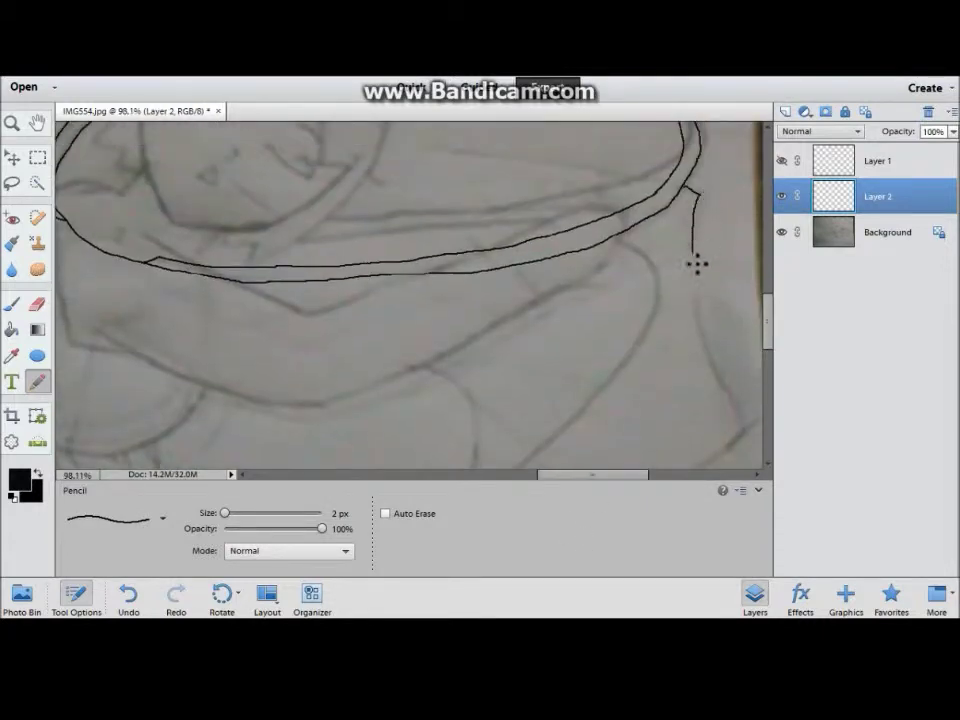
# Start the long diagonal body line, stroking it down and to the left
pyautogui.scroll(-2, 720, 380)
pyautogui.scroll(2, 650, 270)
pyautogui.scroll(3, 550, 230)
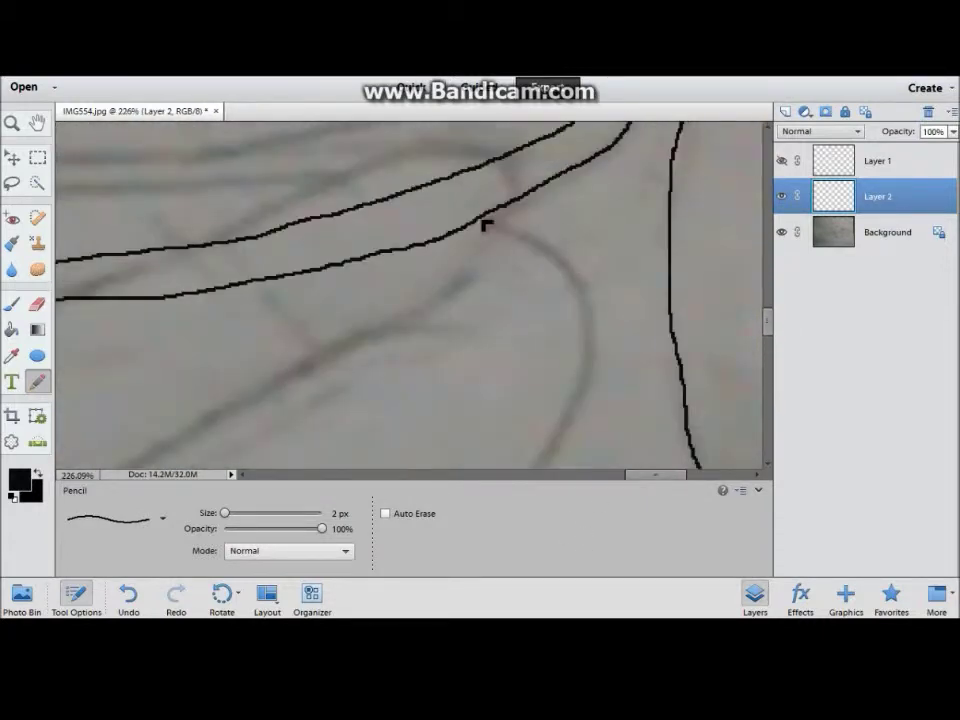
pyautogui.scroll(-3, 650, 230)
pyautogui.moveTo(561, 140); pyautogui.dragTo(214, 466)
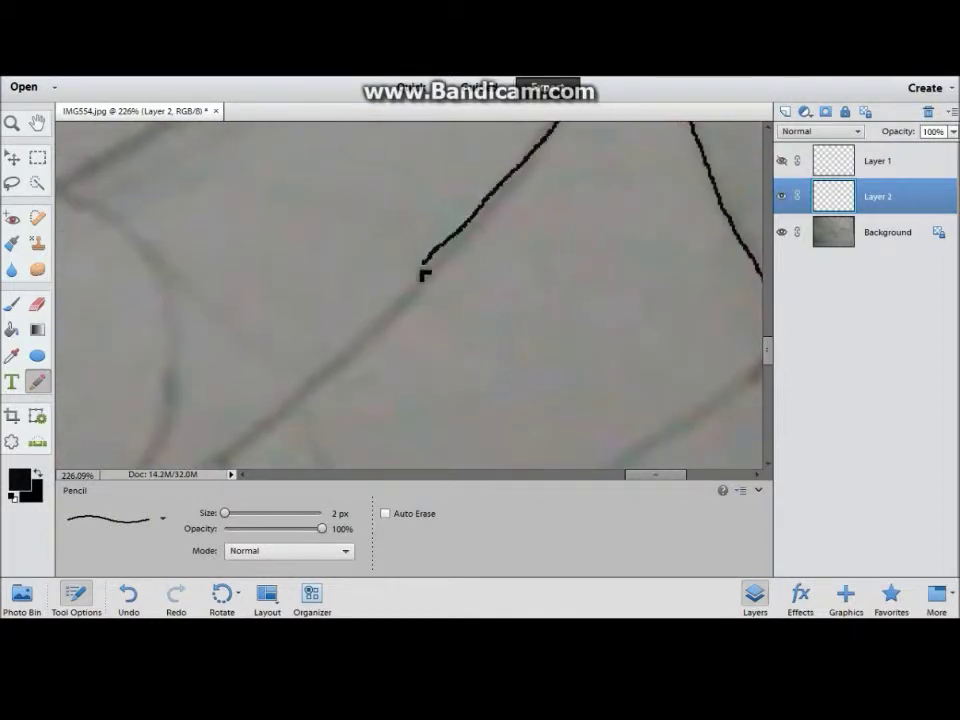
pyautogui.hscroll(-5, 760, 346)
pyautogui.scroll(-3, 540, 210)
pyautogui.moveTo(538, 210); pyautogui.dragTo(347, 321)
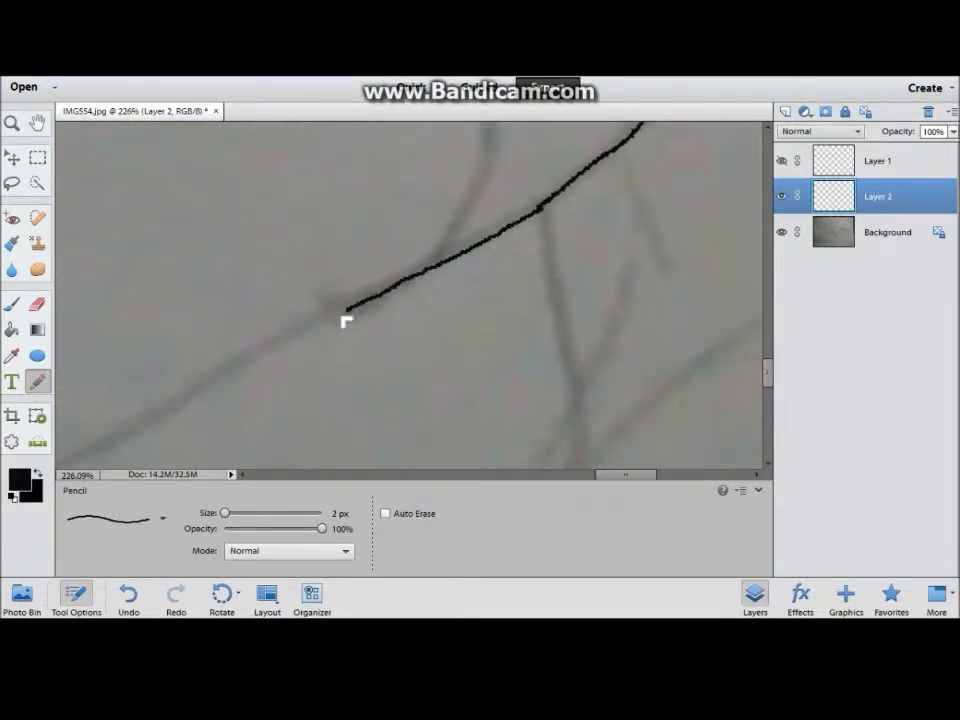
pyautogui.hscroll(-5, 685, 240)
pyautogui.scroll(-3, 685, 240)
pyautogui.moveTo(640, 164)
pyautogui.mouseDown()
pyautogui.moveTo(574, 214)
pyautogui.moveTo(69, 429)
pyautogui.mouseUp()
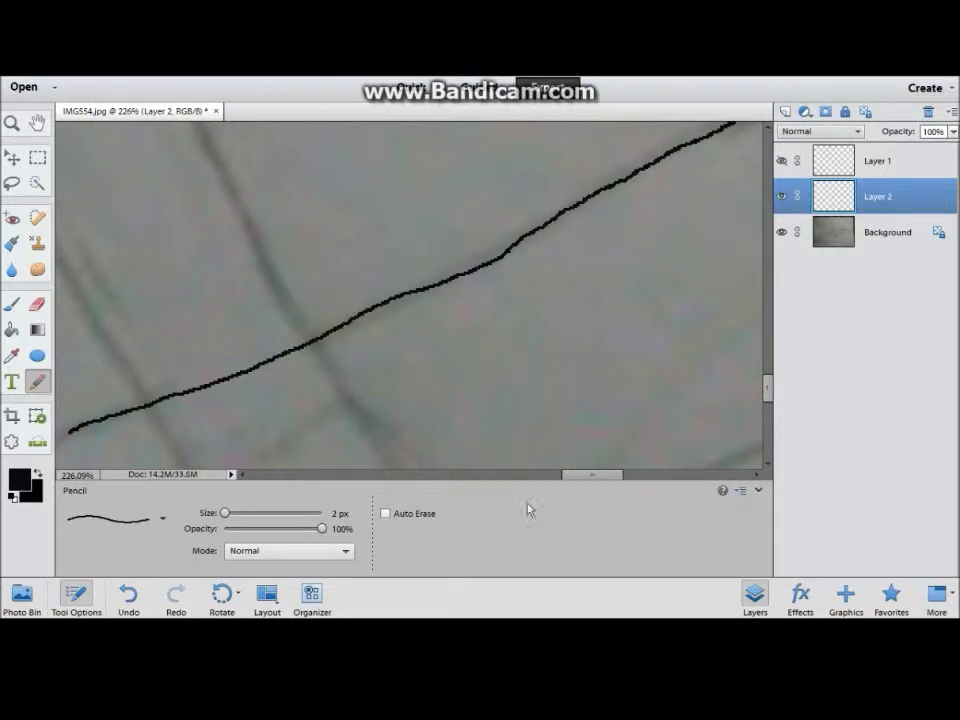
pyautogui.hscroll(-5, 615, 272)
pyautogui.scroll(-2, 615, 272)
pyautogui.scroll(-1, 615, 272)
# Carry the diagonal body line to the page's left edge, ending with an upward curve
pyautogui.moveTo(619, 240)
pyautogui.mouseDown()
pyautogui.moveTo(440, 298)
pyautogui.moveTo(62, 358)
pyautogui.mouseUp()
pyautogui.hscroll(-5, 531, 484)
pyautogui.moveTo(628, 368); pyautogui.dragTo(67, 403)
pyautogui.hscroll(-5, 511, 448)
pyautogui.moveTo(583, 402); pyautogui.dragTo(197, 448)
pyautogui.hscroll(-5, 697, 458)
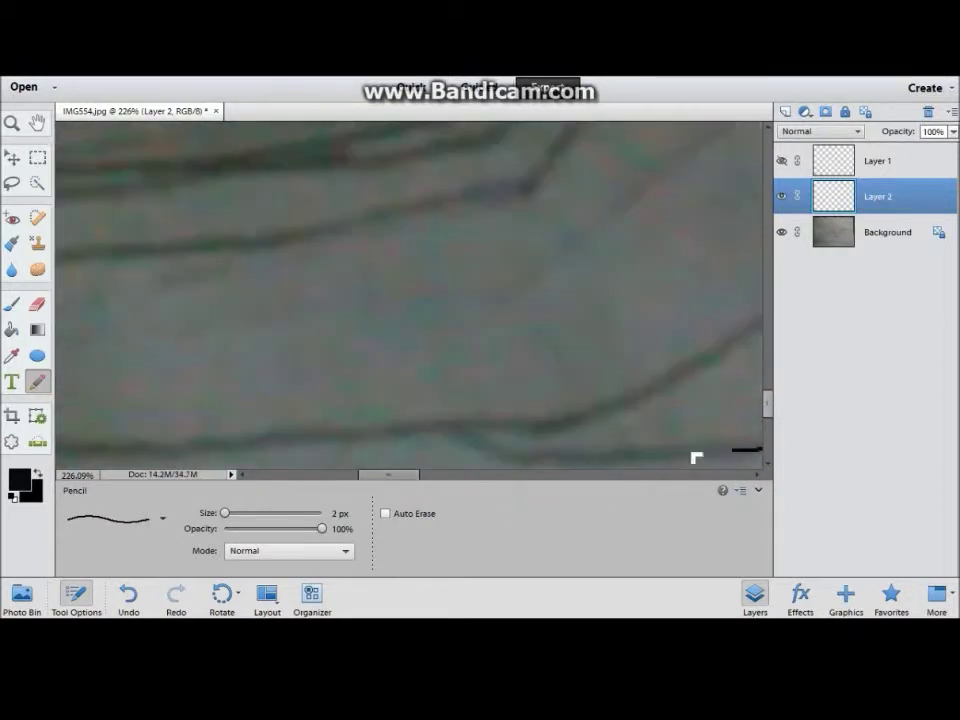
pyautogui.moveTo(483, 442); pyautogui.dragTo(675, 167)
pyautogui.hscroll(5, 399, 381)
pyautogui.scroll(-5, 449, 353)
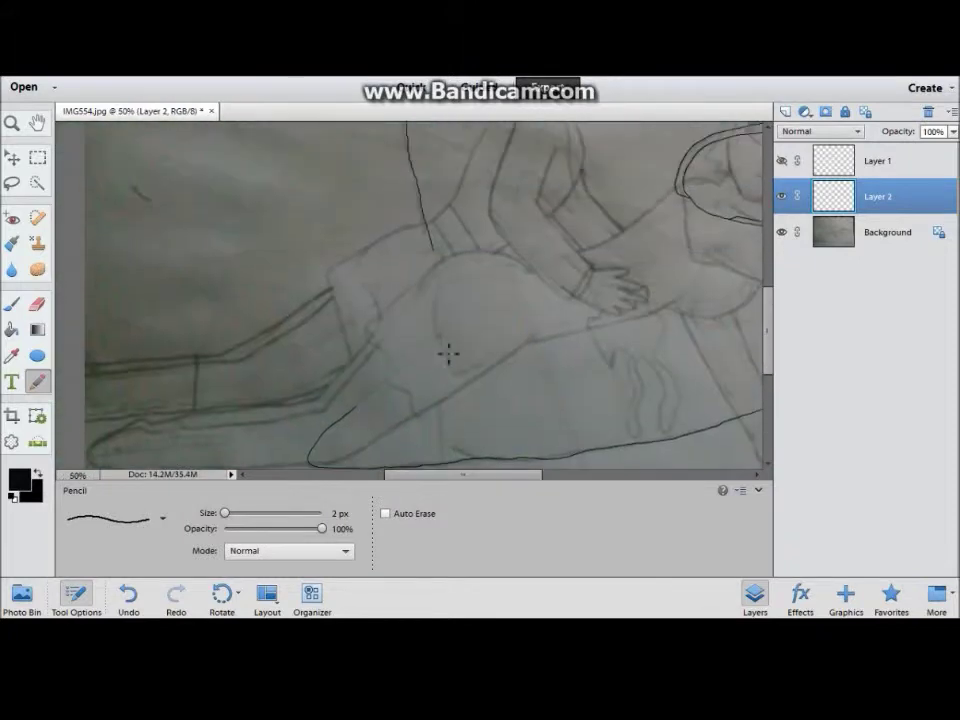
# Undo and restore the last pencil stroke, then review the inked drawing
pyautogui.hotkey('ctrl', 'z')
pyautogui.hotkey('ctrl', 'y')
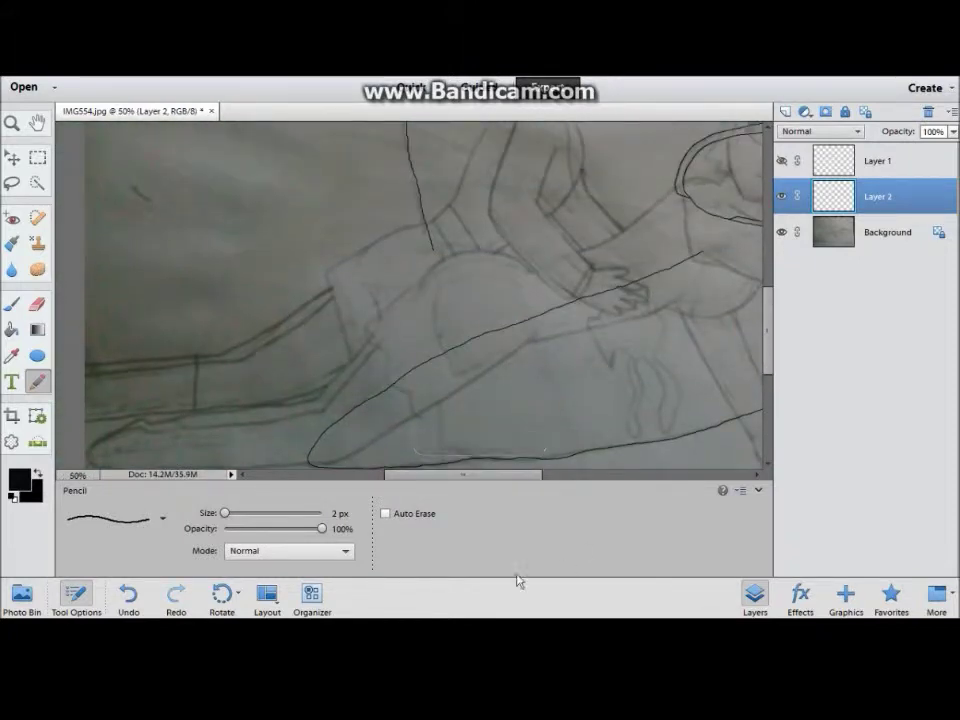
pyautogui.scroll(5, 521, 422)
pyautogui.scroll(2, 146, 383)
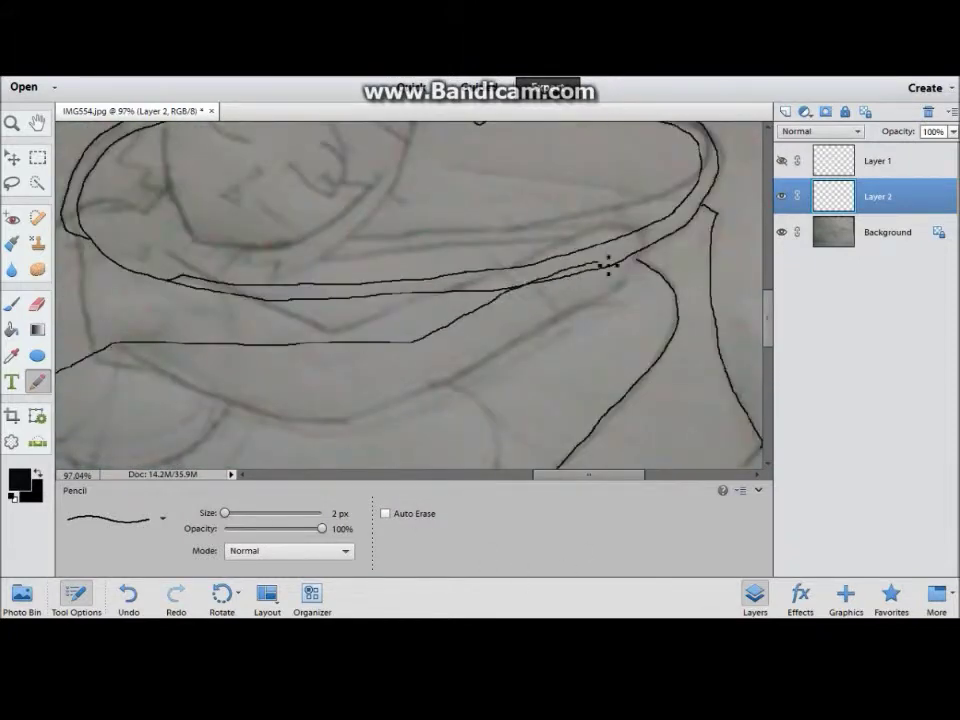
pyautogui.scroll(-5, 651, 341)
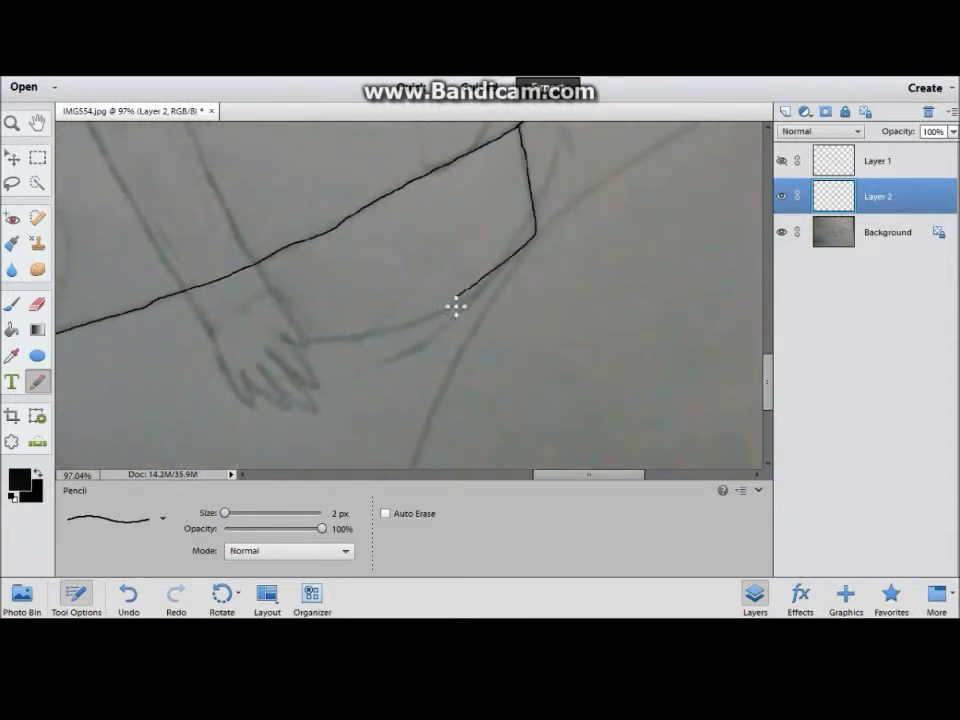
pyautogui.scroll(3, 750, 214)
pyautogui.scroll(2, 722, 290)
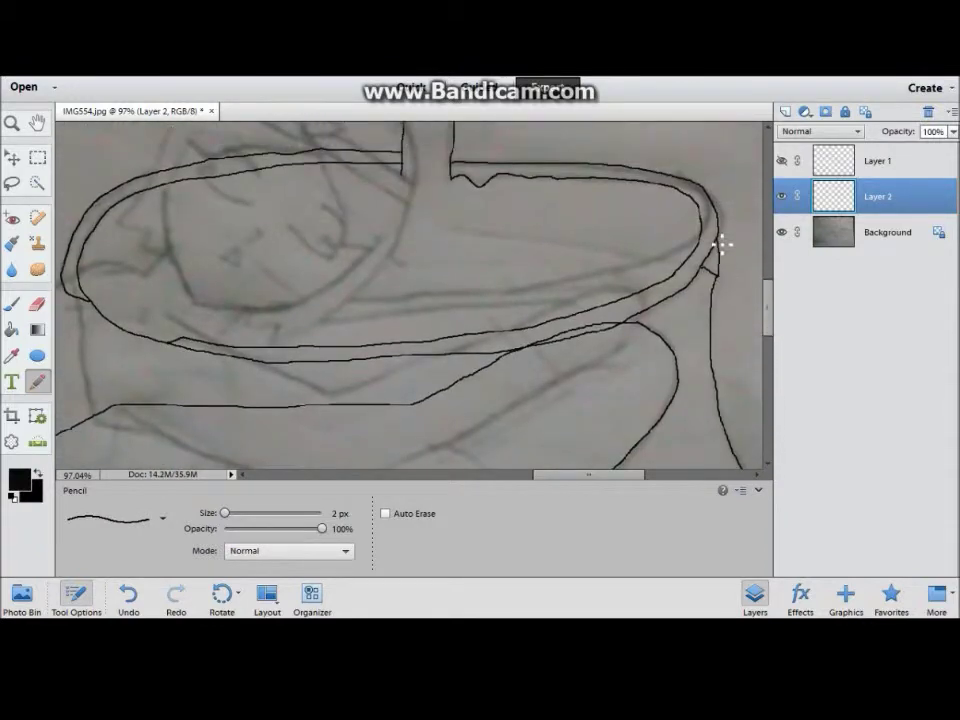
pyautogui.scroll(-4, 754, 328)
pyautogui.scroll(1, 570, 428)
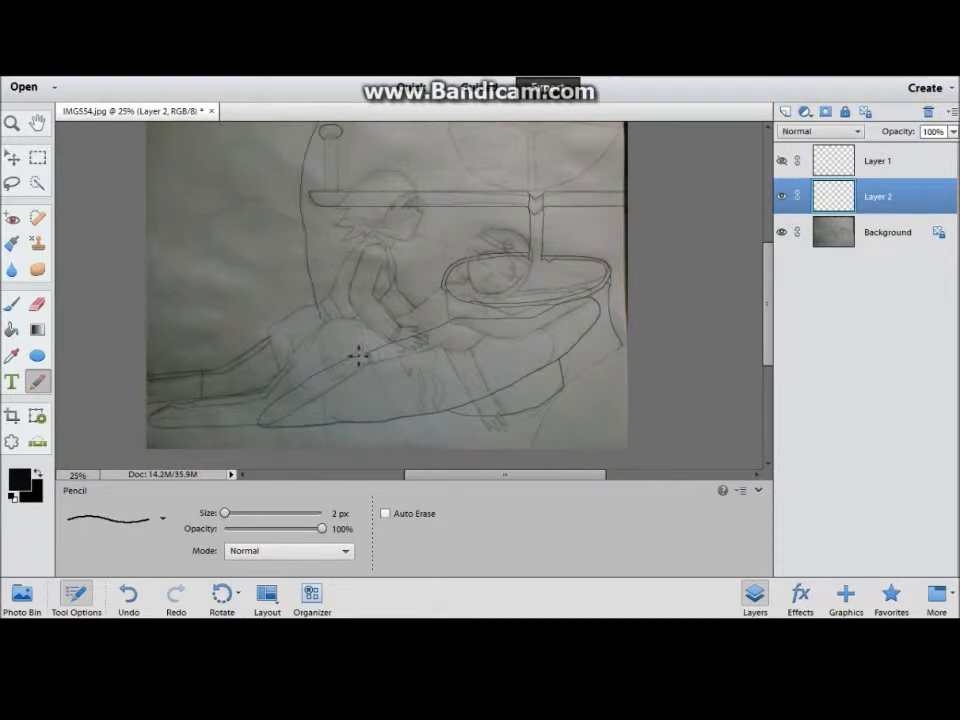
pyautogui.scroll(1, 370, 400)
pyautogui.scroll(-2, 378, 445)
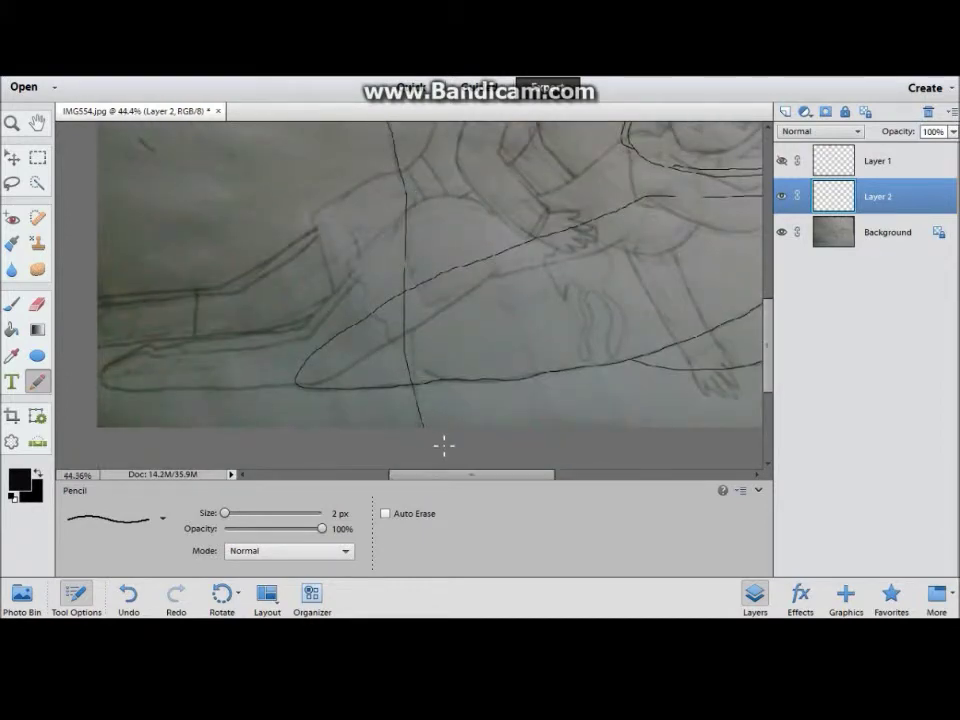
pyautogui.scroll(-2, 443, 446)
pyautogui.scroll(3, 481, 213)
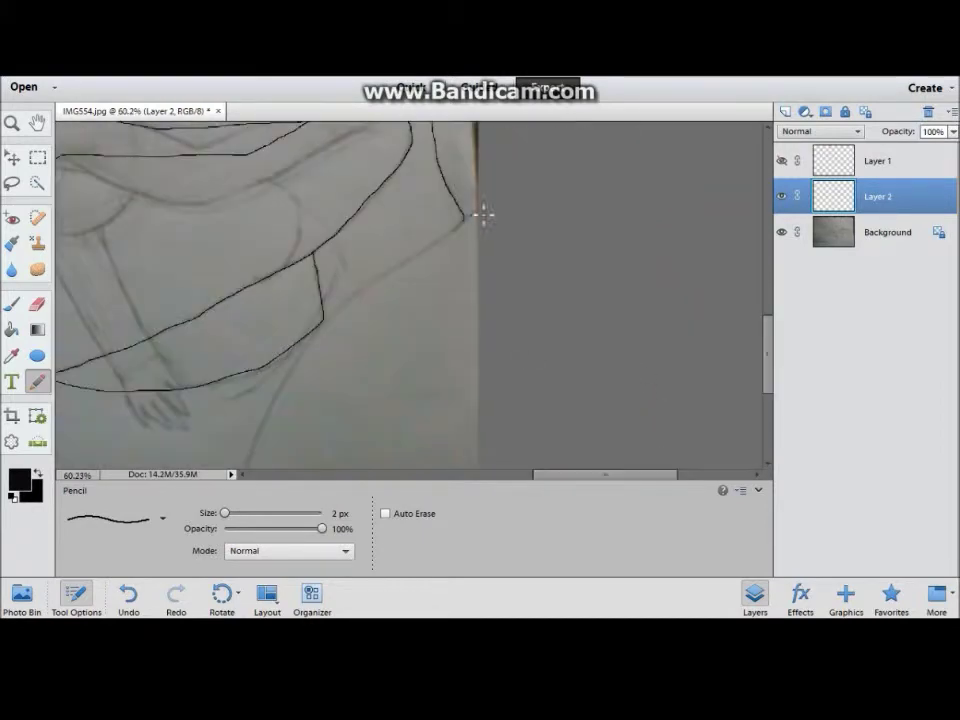
# Switch to the Eraser and make the darker Layer 1 line drawing visible
pyautogui.press('e')
pyautogui.scroll(3, 495, 272)
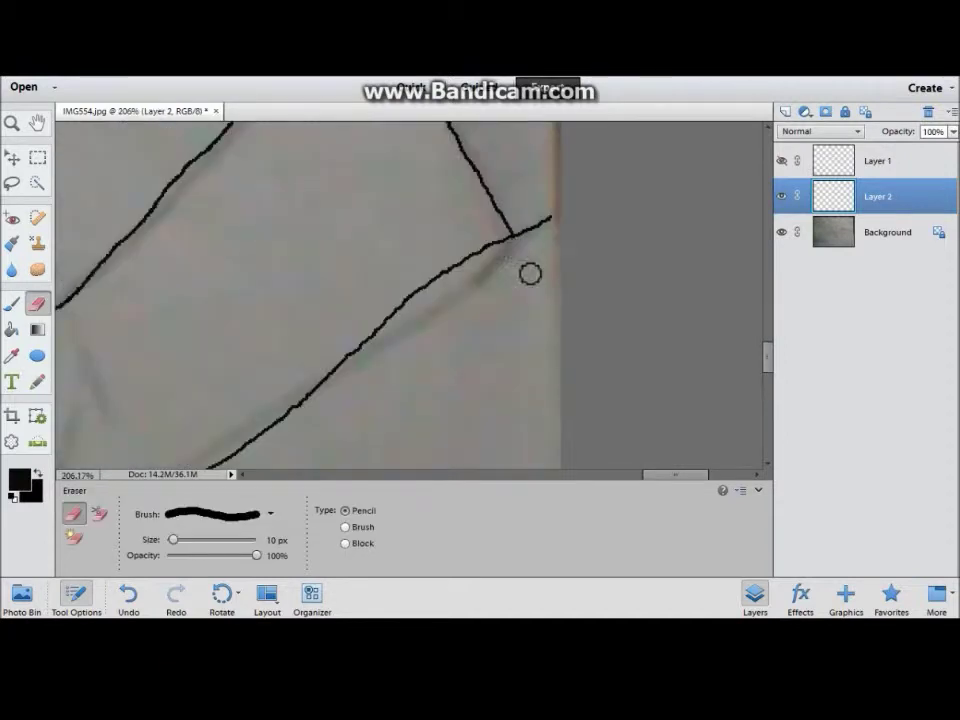
pyautogui.scroll(-5, 514, 249)
pyautogui.click(782, 162)
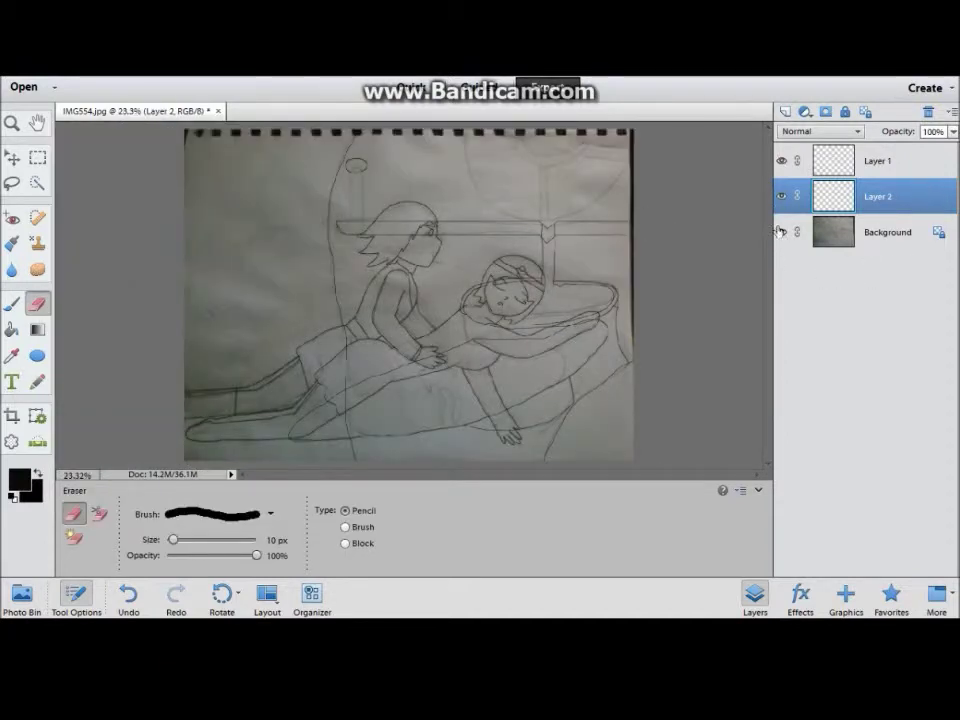
# Draw a large ellipse and move it up to the page's top edge
pyautogui.click(37, 355)
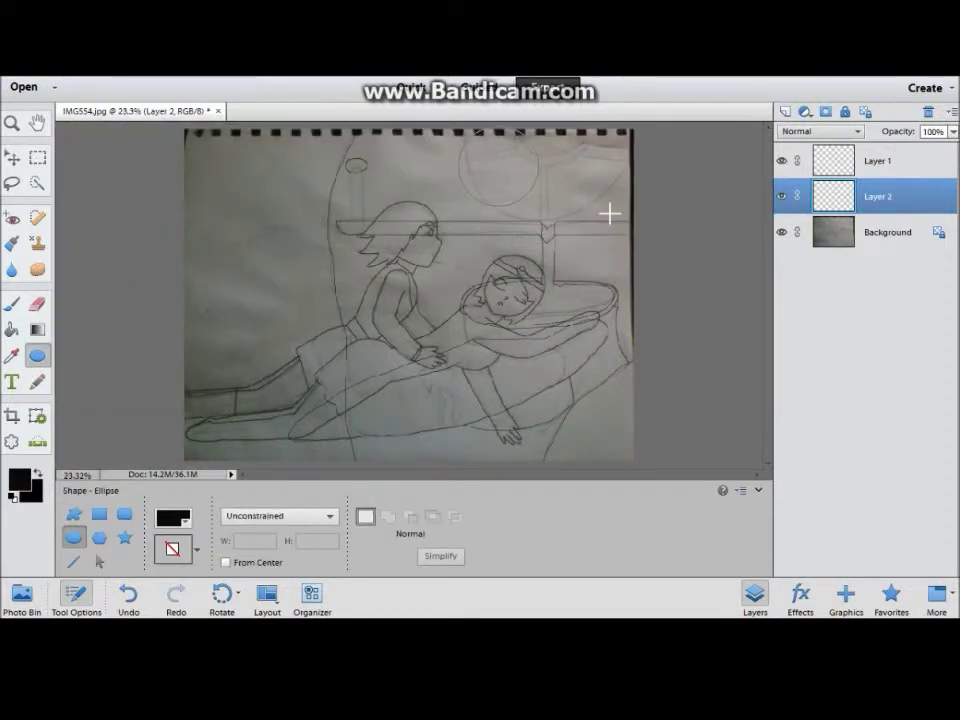
pyautogui.moveTo(460, 130); pyautogui.dragTo(640, 310)
pyautogui.press('v')
pyautogui.moveTo(589, 231); pyautogui.dragTo(579, 135)
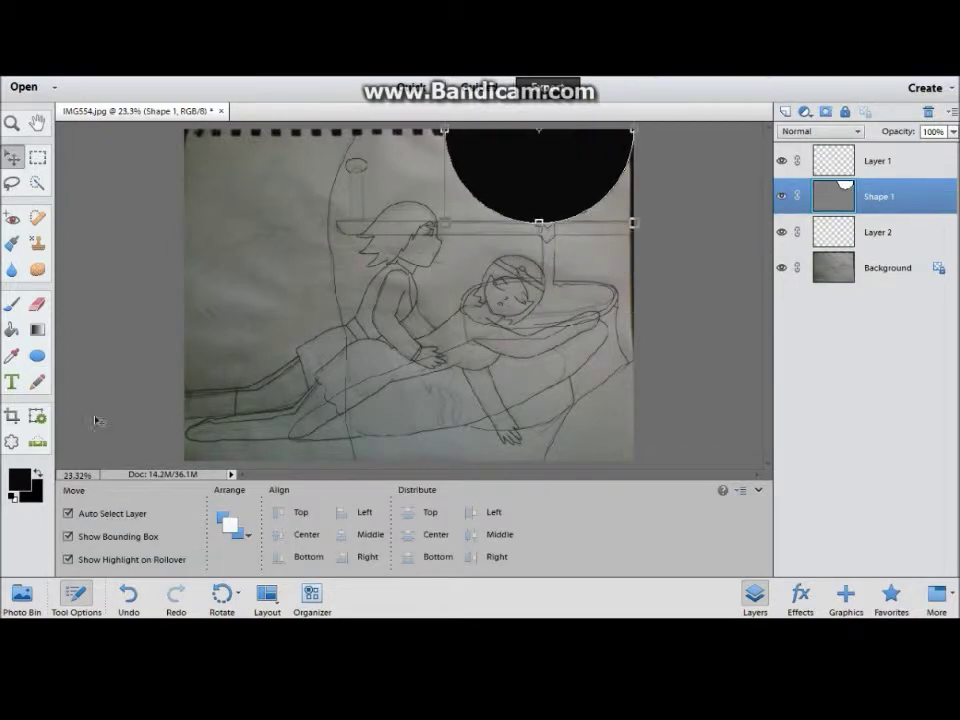
# Pick a cyan colour and bucket-fill the black half-circle with it
pyautogui.click(535, 374)
pyautogui.click(535, 290)
pyautogui.click(653, 163)
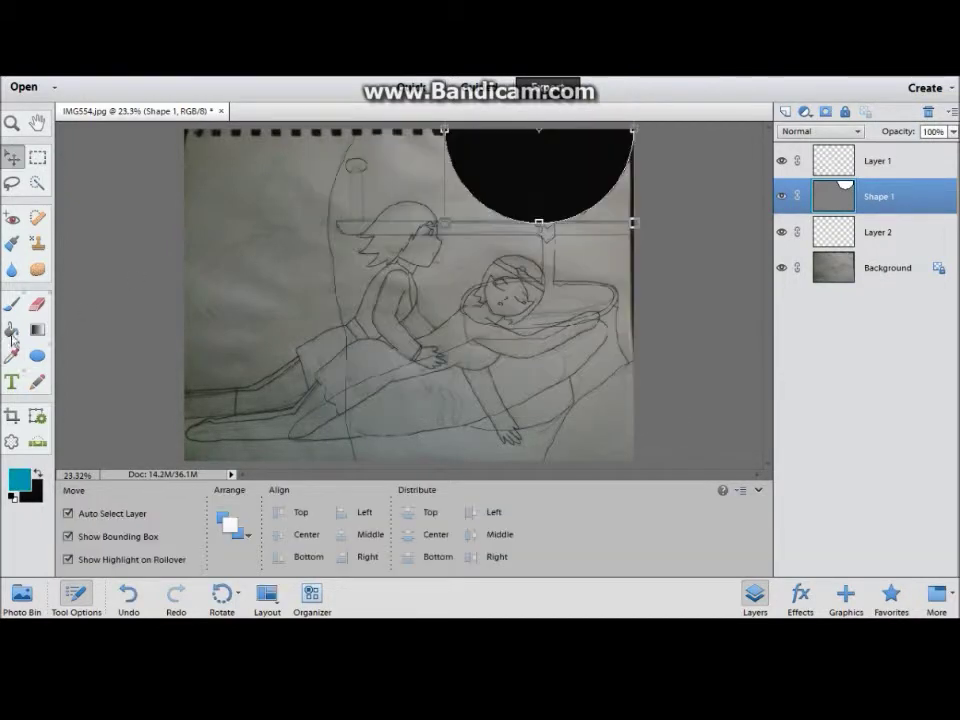
pyautogui.press('k')
pyautogui.click(560, 175)
# Draw a second circle over the first, after undoing a trial yellow recolour
pyautogui.press('u')
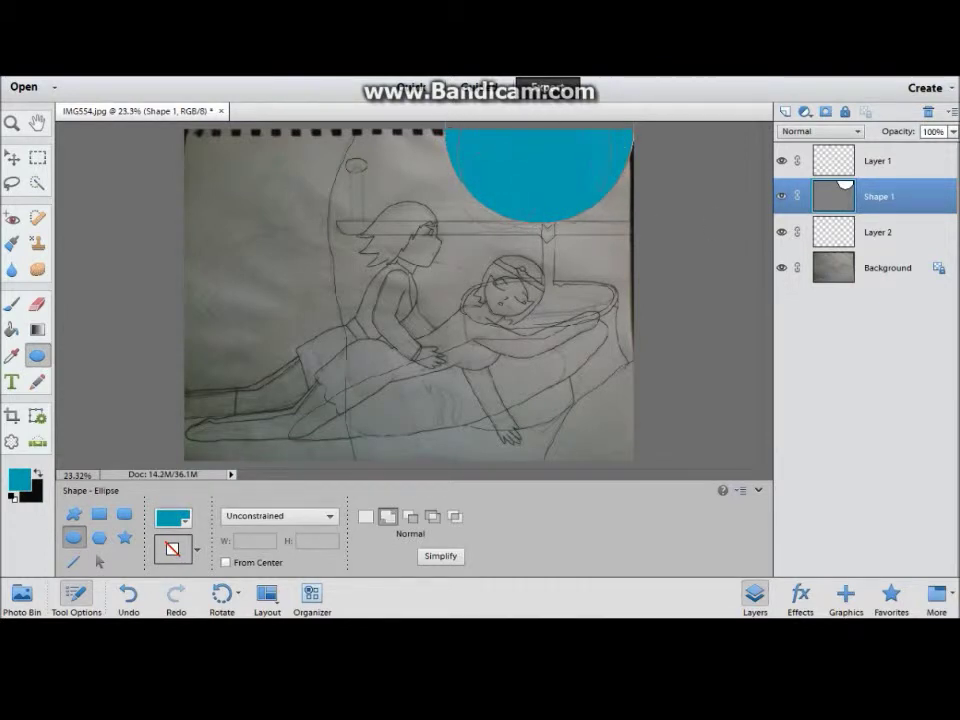
pyautogui.click(172, 518)
pyautogui.click(105, 375)
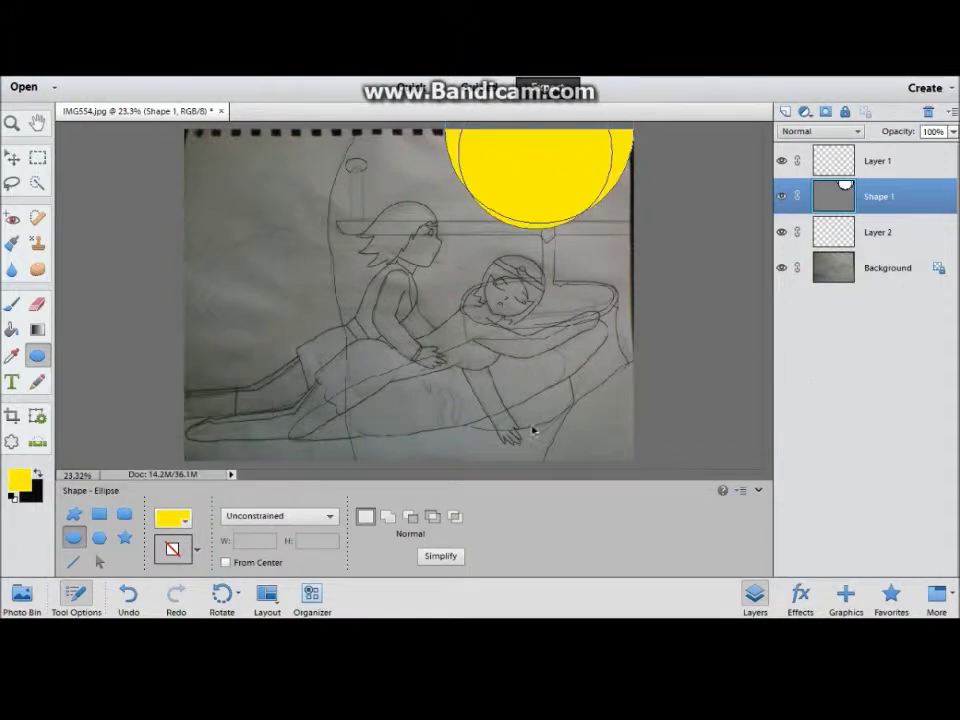
pyautogui.hotkey('ctrl', 'z')
pyautogui.moveTo(428, 204); pyautogui.dragTo(553, 317)
# Select the first circle's layer and fill it bright orange
pyautogui.click(833, 231)
pyautogui.click(18, 480)
pyautogui.click(548, 373)
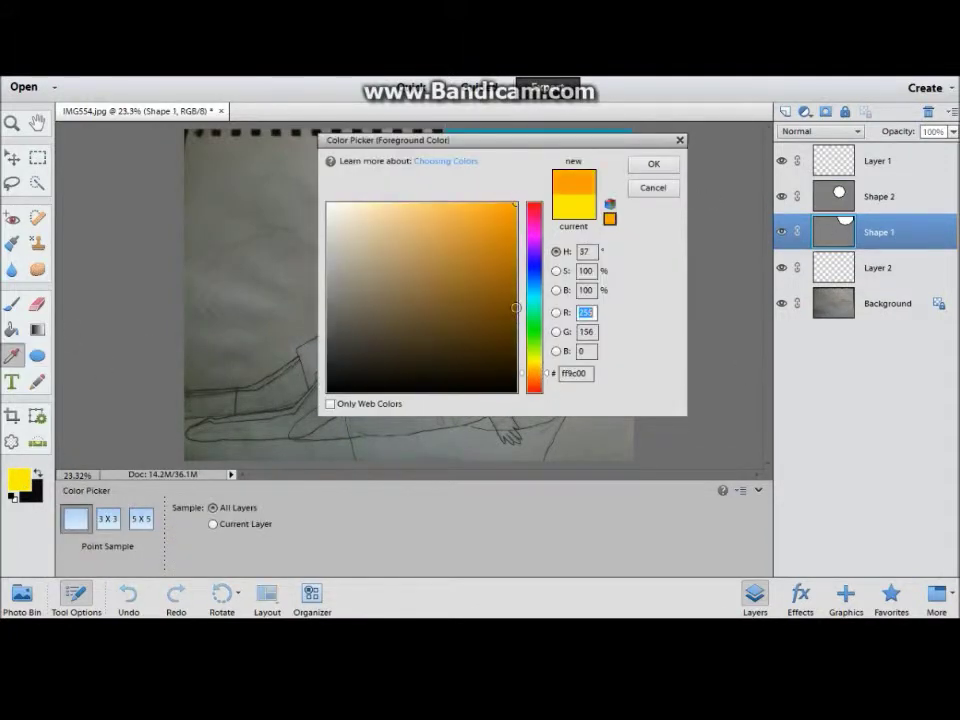
pyautogui.click(516, 337)
pyautogui.click(516, 232)
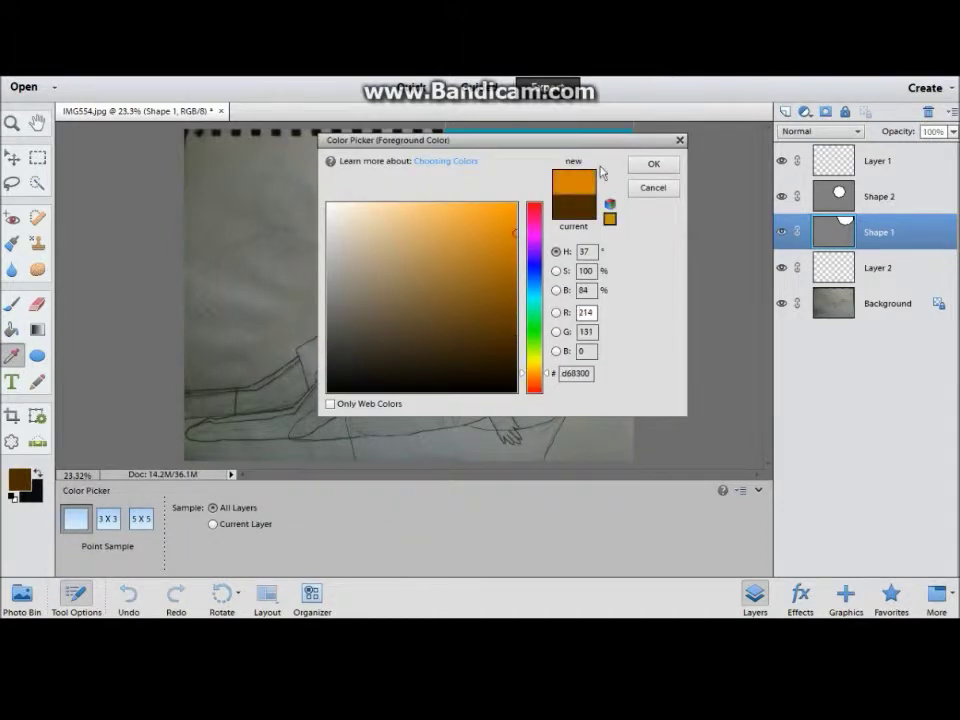
pyautogui.click(653, 163)
pyautogui.press('k')
pyautogui.click(529, 148)
# Move the cyan circle and enlarge it to about 124.65%, leaving a thin orange ring
pyautogui.press('v')
pyautogui.moveTo(482, 268); pyautogui.dragTo(543, 165)
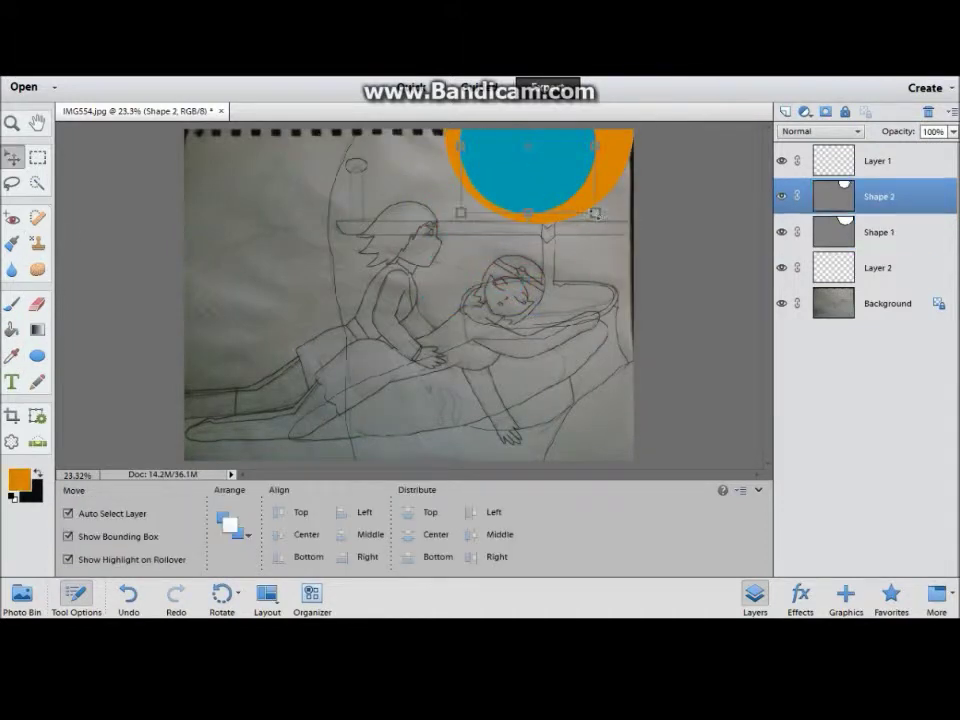
pyautogui.moveTo(630, 222); pyautogui.dragTo(642, 218)
pyautogui.moveTo(542, 195); pyautogui.dragTo(536, 178)
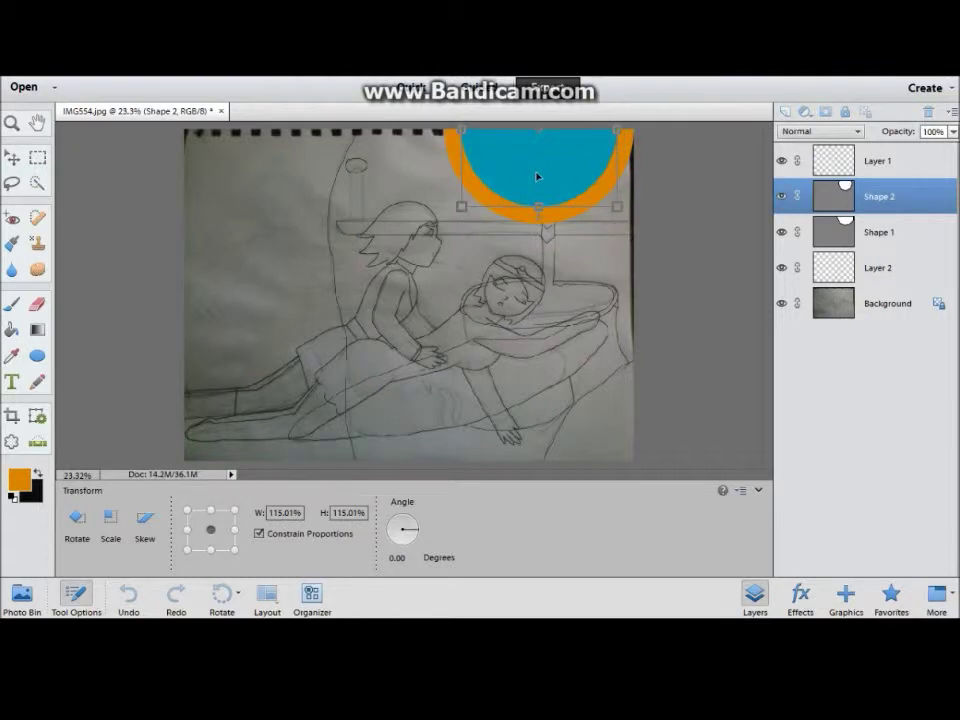
pyautogui.click(563, 229)
pyautogui.click(546, 178)
# Recheck the cyan circle's resize handles, then select the Background layer
pyautogui.click(737, 263)
pyautogui.click(456, 203)
pyautogui.click(561, 180)
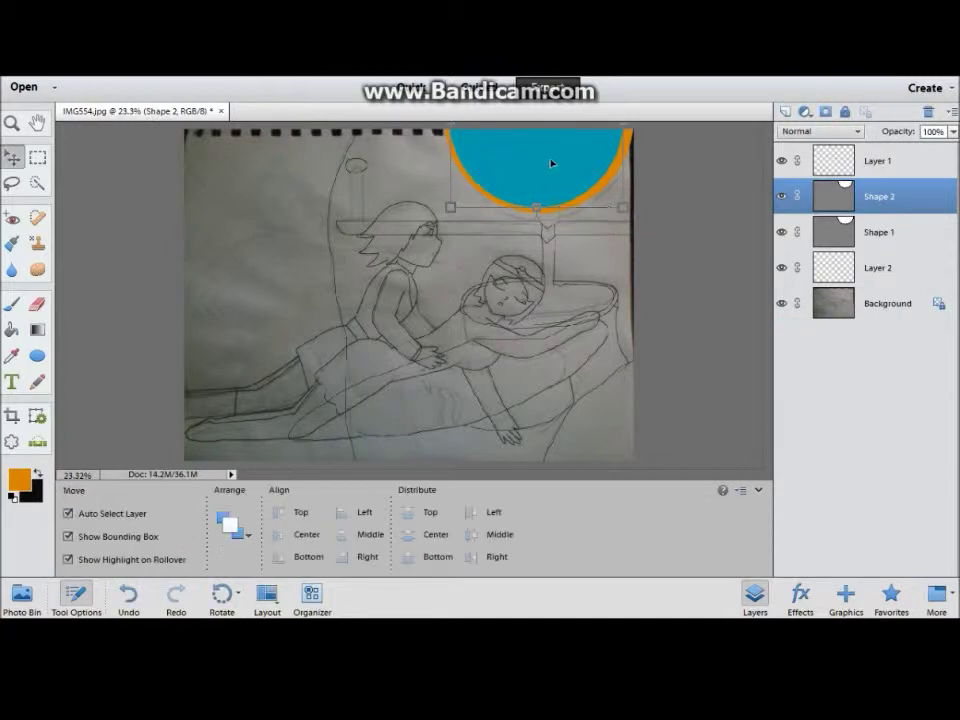
pyautogui.click(726, 253)
pyautogui.click(37, 382)
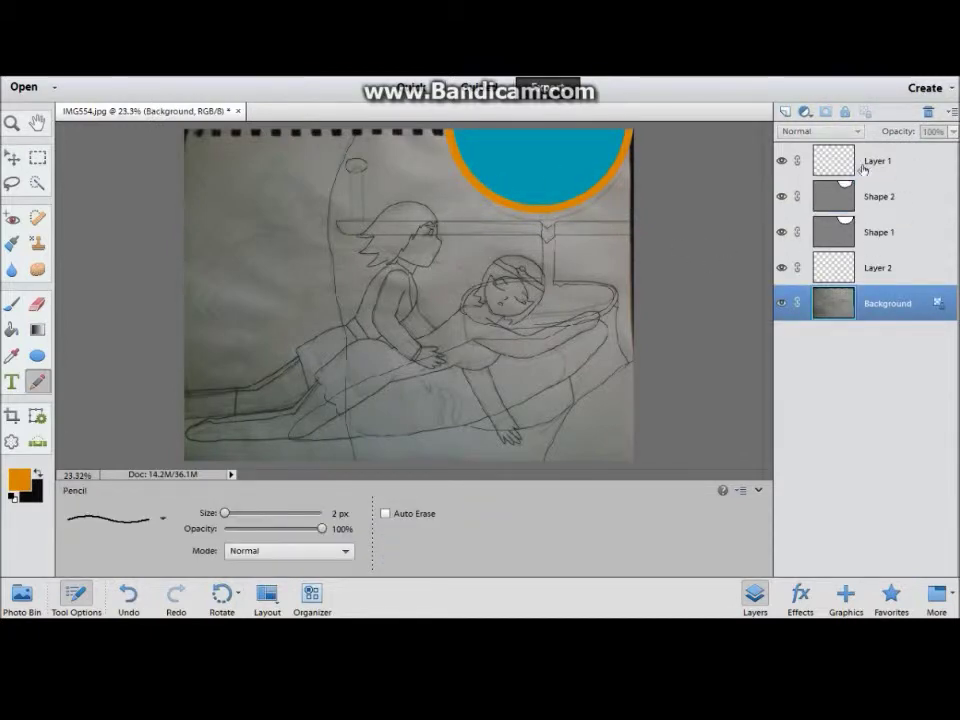
# Add a new layer and merge the two circle shape layers into one
pyautogui.hotkey('ctrl', 'shift', 'alt', 'n')
pyautogui.keyDown('shift'); pyautogui.click(874, 268); pyautogui.keyUp('shift')
pyautogui.rightClick(858, 195)
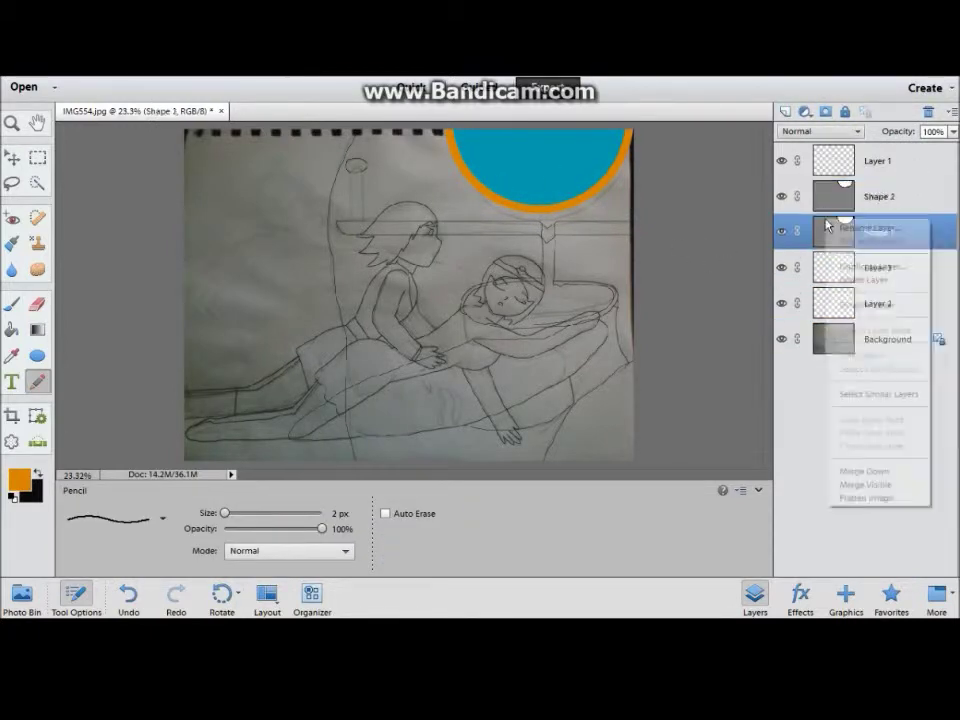
pyautogui.click(900, 452)
# Sketch thin orange guide lines across the disc's top, undoing and erasing stray strokes
pyautogui.moveTo(587, 223); pyautogui.dragTo(588, 224)
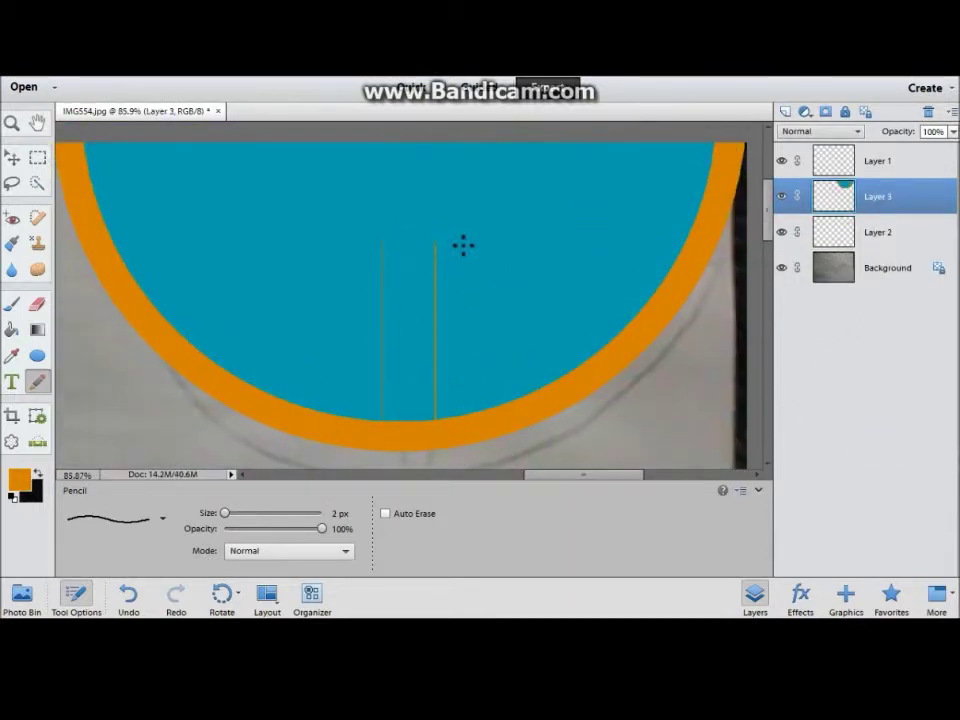
pyautogui.moveTo(88, 152); pyautogui.dragTo(318, 152)
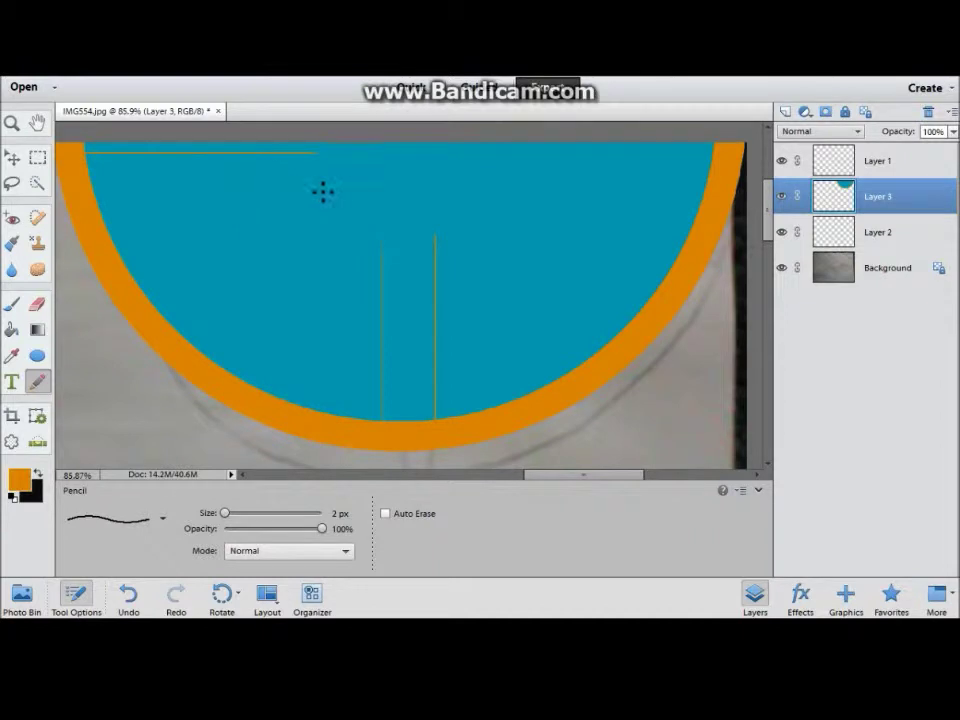
pyautogui.scroll(2, 326, 268)
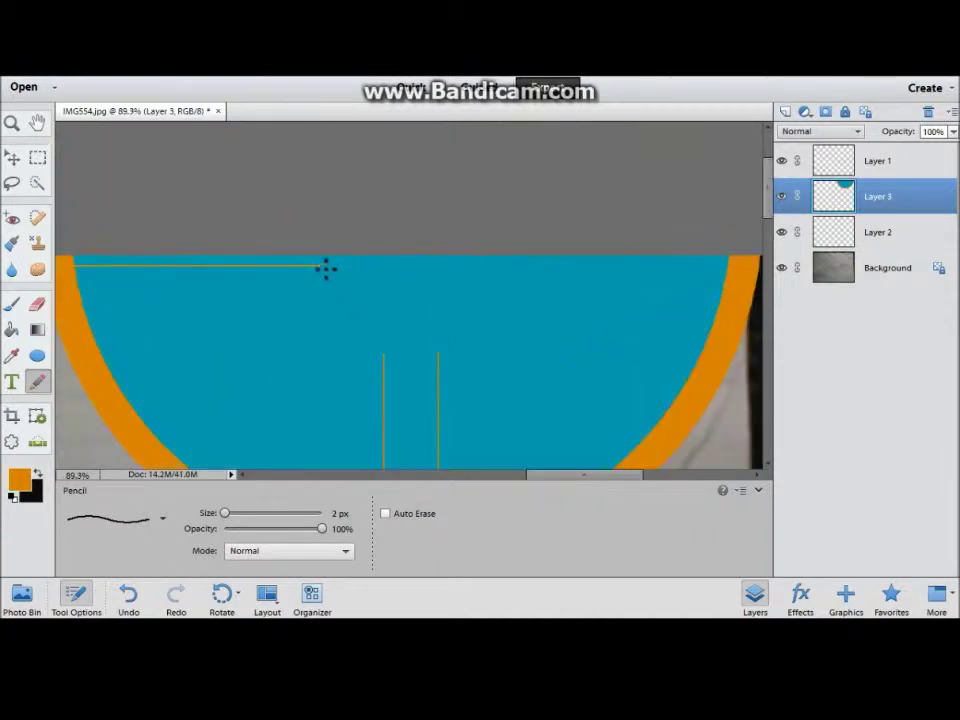
pyautogui.hotkey('ctrl', 'z')
pyautogui.scroll(5, 610, 303)
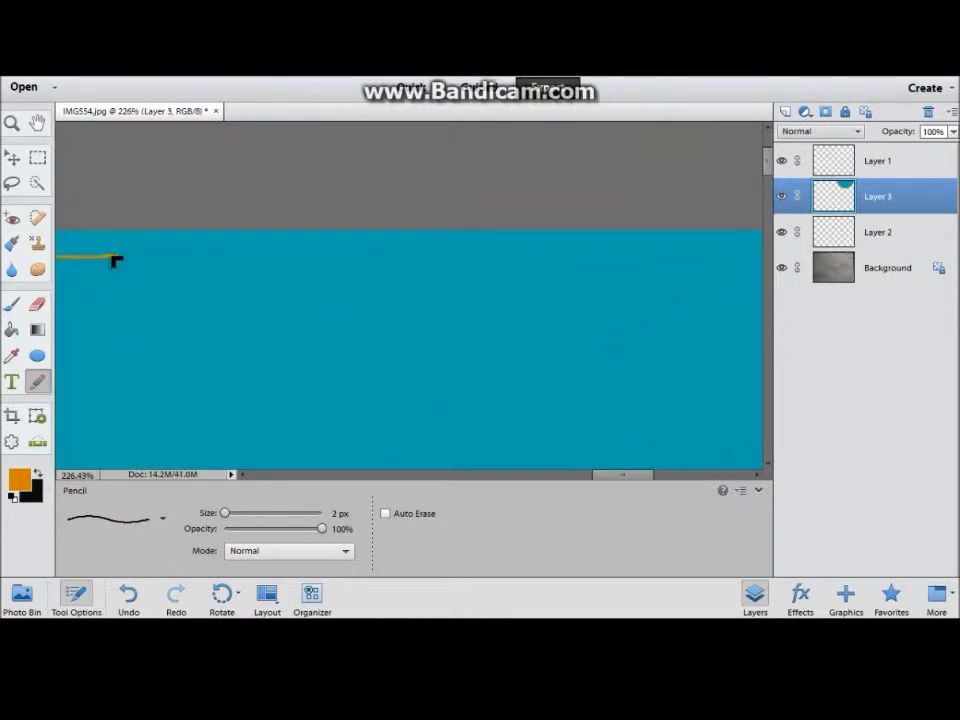
pyautogui.hotkey('ctrl', 'z')
pyautogui.hscroll(5, 300, 350)
pyautogui.press('e')
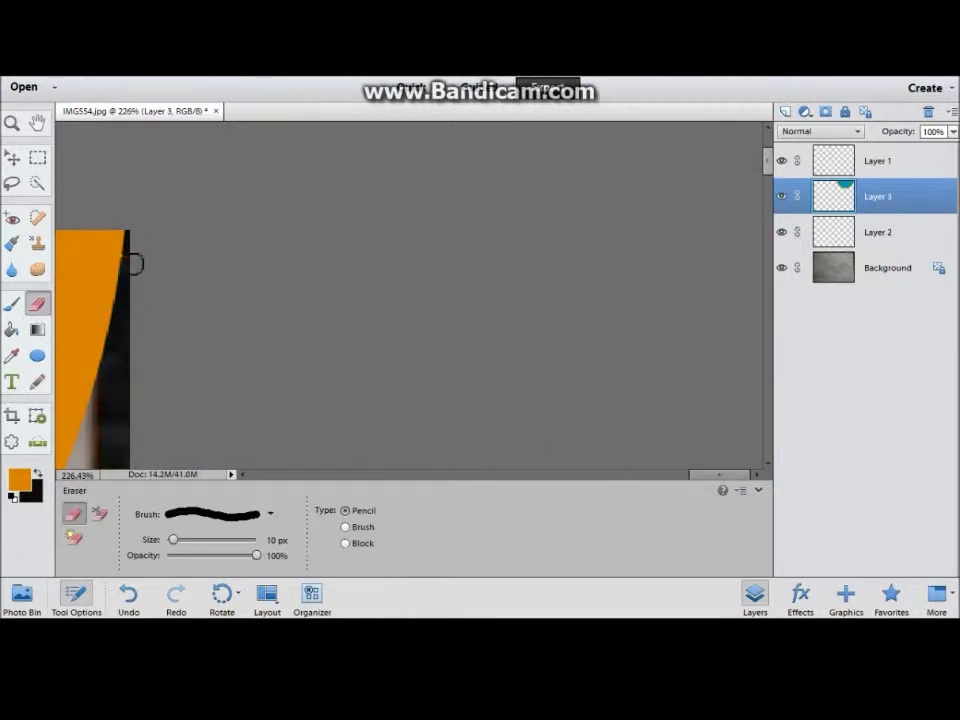
pyautogui.moveTo(720, 474); pyautogui.dragTo(602, 476)
pyautogui.scroll(-5, 564, 456)
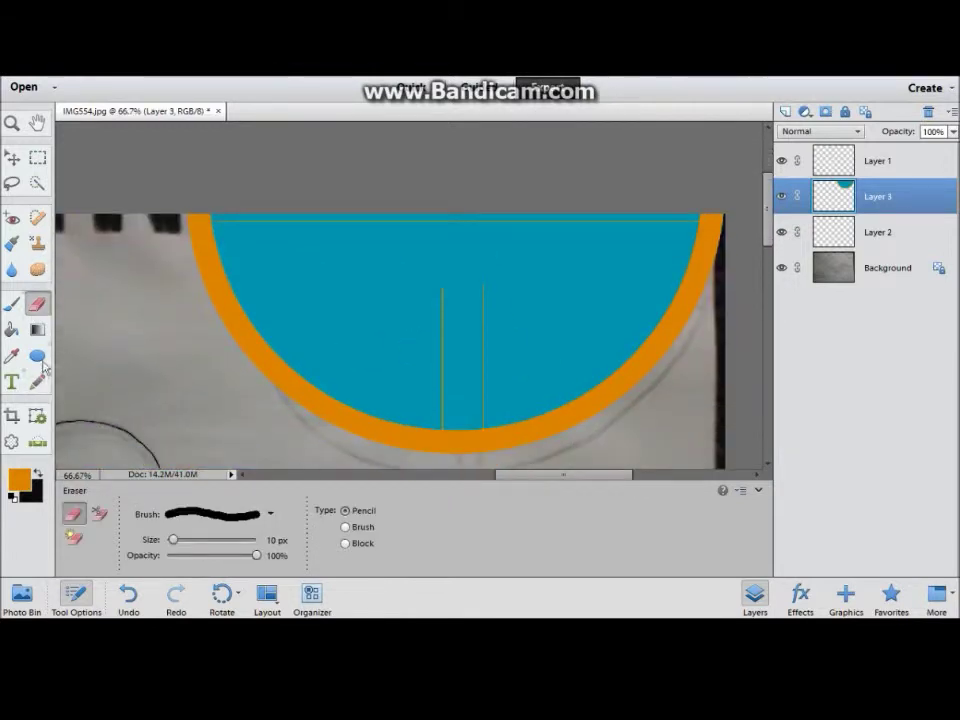
# Set the Ellipse shape tool to unconstrained proportions
pyautogui.click(37, 356)
pyautogui.click(196, 549)
pyautogui.click(280, 516)
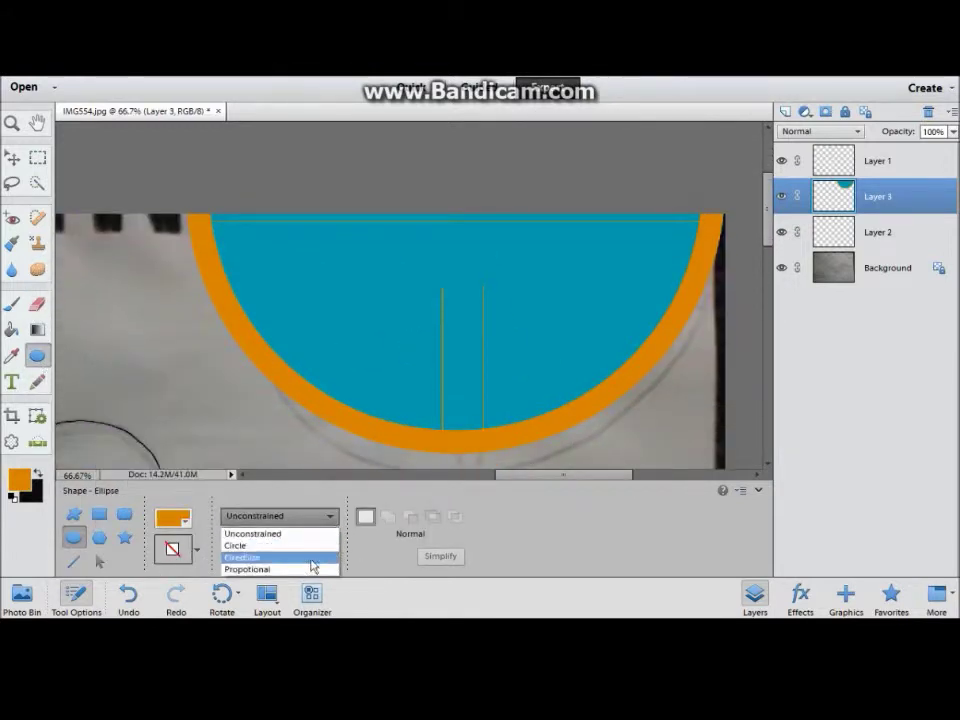
pyautogui.click(203, 568)
pyautogui.click(37, 381)
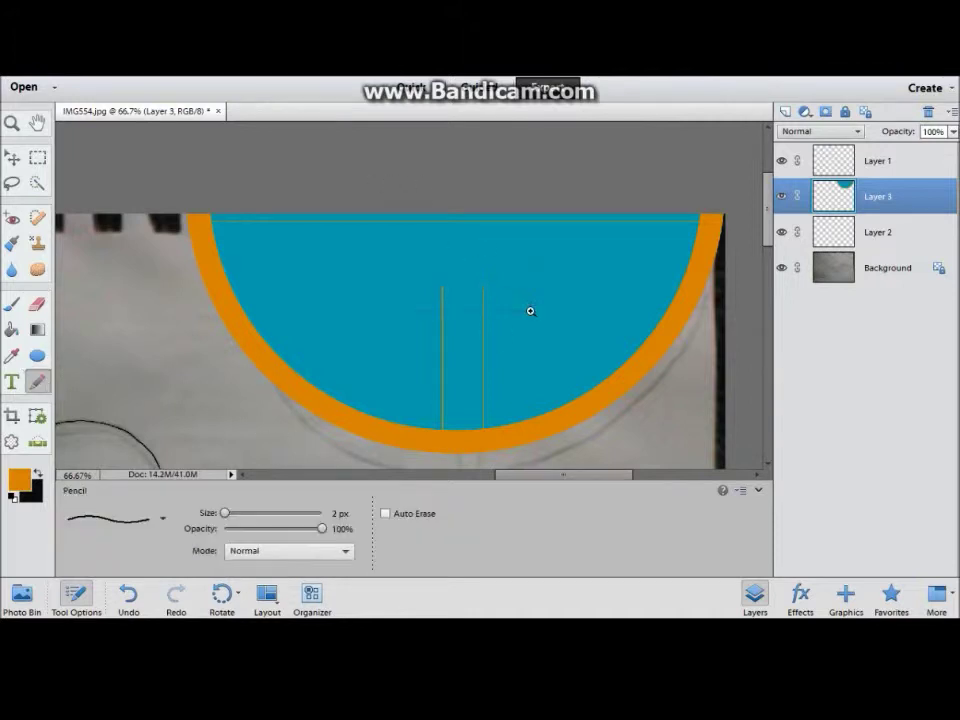
pyautogui.scroll(5, 372, 385)
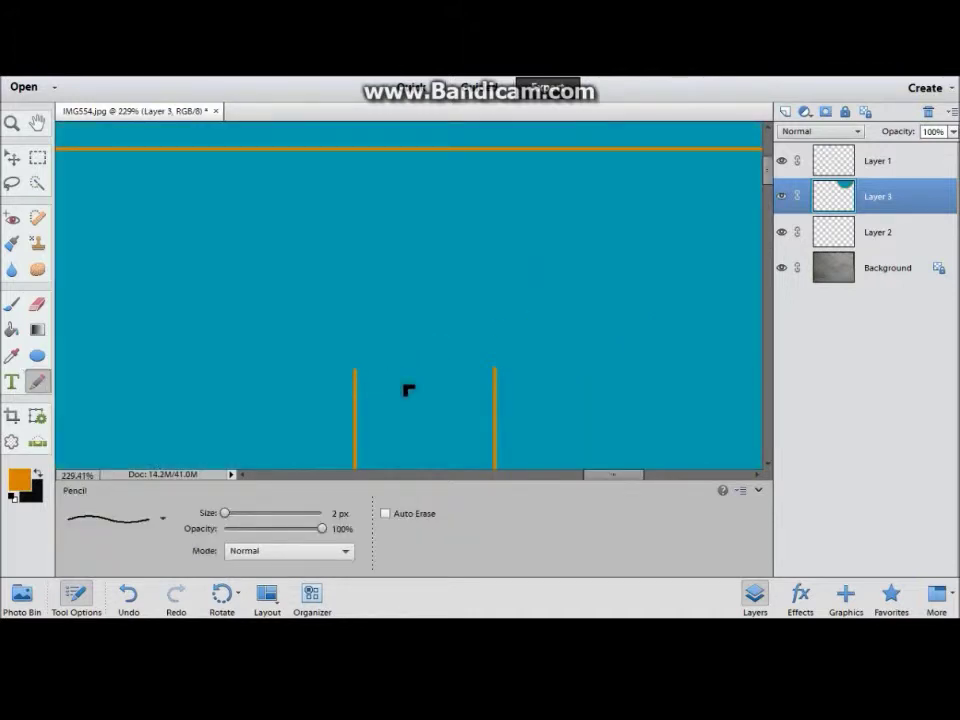
pyautogui.press('u')
pyautogui.scroll(-3, 334, 375)
# Draw an orange circle at the top centre of the cyan disc
pyautogui.moveTo(487, 349)
pyautogui.mouseDown()
pyautogui.moveTo(546, 439)
pyautogui.moveTo(456, 261)
pyautogui.moveTo(470, 232)
pyautogui.mouseUp()
pyautogui.press('v')
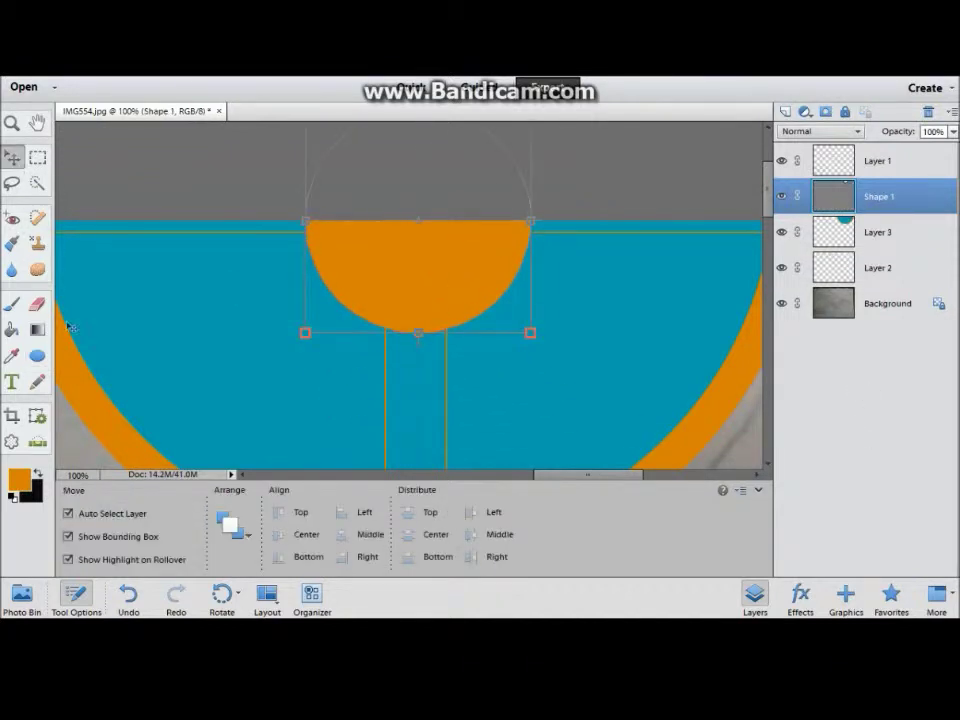
pyautogui.click(37, 357)
pyautogui.click(172, 518)
pyautogui.click(153, 375)
pyautogui.hotkey('ctrl', 'z')
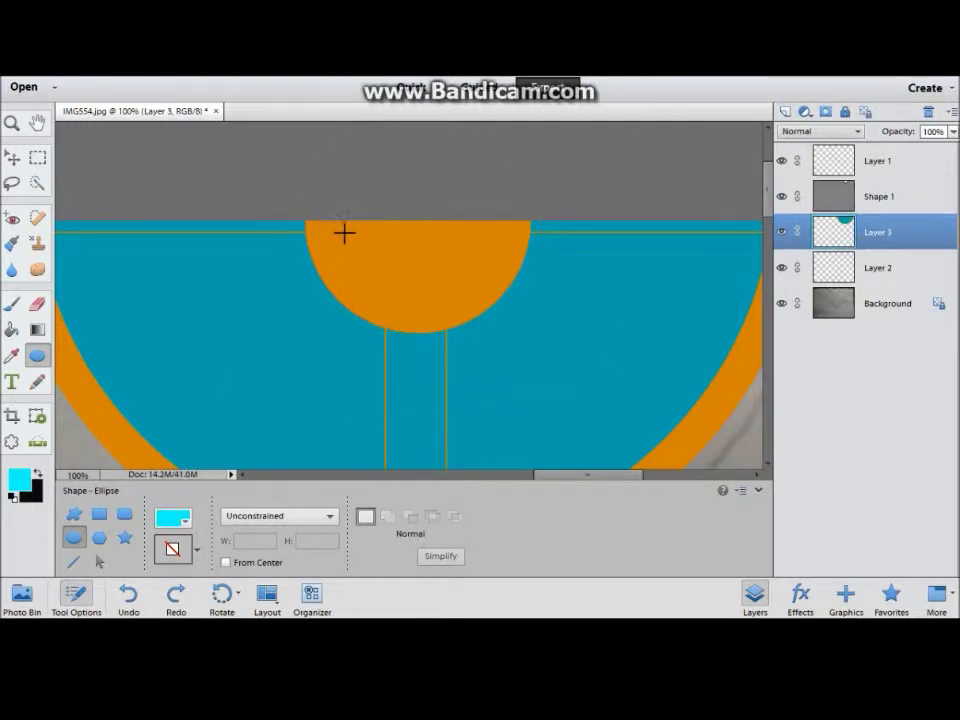
# Draw a second circle over it, coloured with teal sampled from the large disc
pyautogui.moveTo(493, 380); pyautogui.dragTo(328, 214)
pyautogui.hotkey('ctrl', ']')
pyautogui.press('i')
pyautogui.click(144, 306)
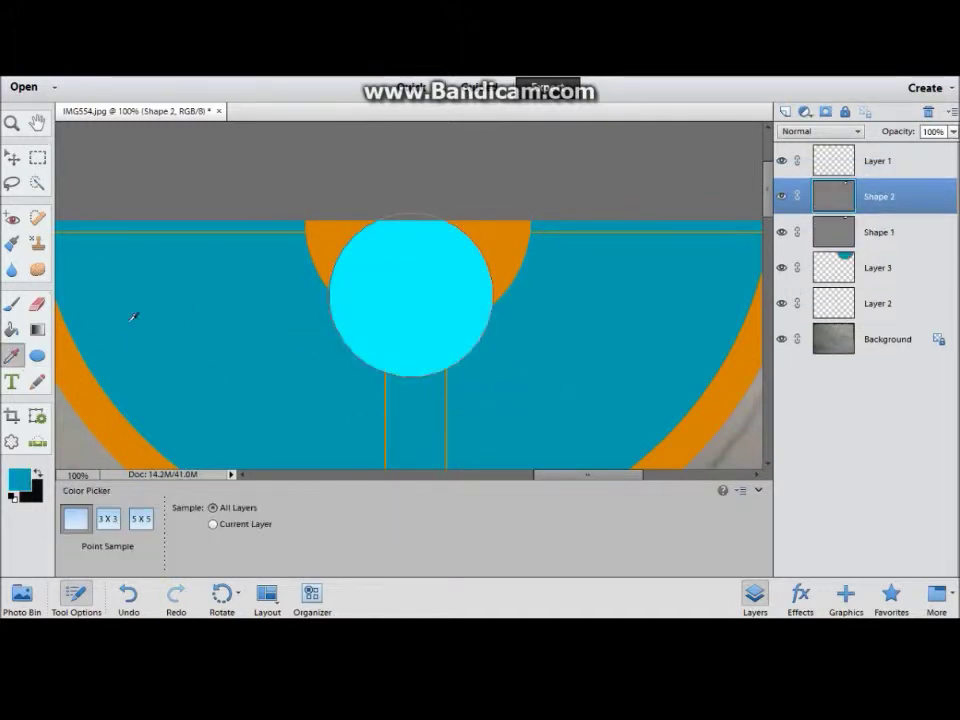
pyautogui.press('k')
pyautogui.hotkey('alt', 'BackSpace')
# Move and enlarge the teal circle until only a thin orange arc remains
pyautogui.press('v')
pyautogui.moveTo(443, 297); pyautogui.dragTo(443, 229)
pyautogui.moveTo(336, 300); pyautogui.dragTo(320, 323)
pyautogui.moveTo(402, 264); pyautogui.dragTo(422, 259)
pyautogui.moveTo(509, 312); pyautogui.dragTo(514, 321)
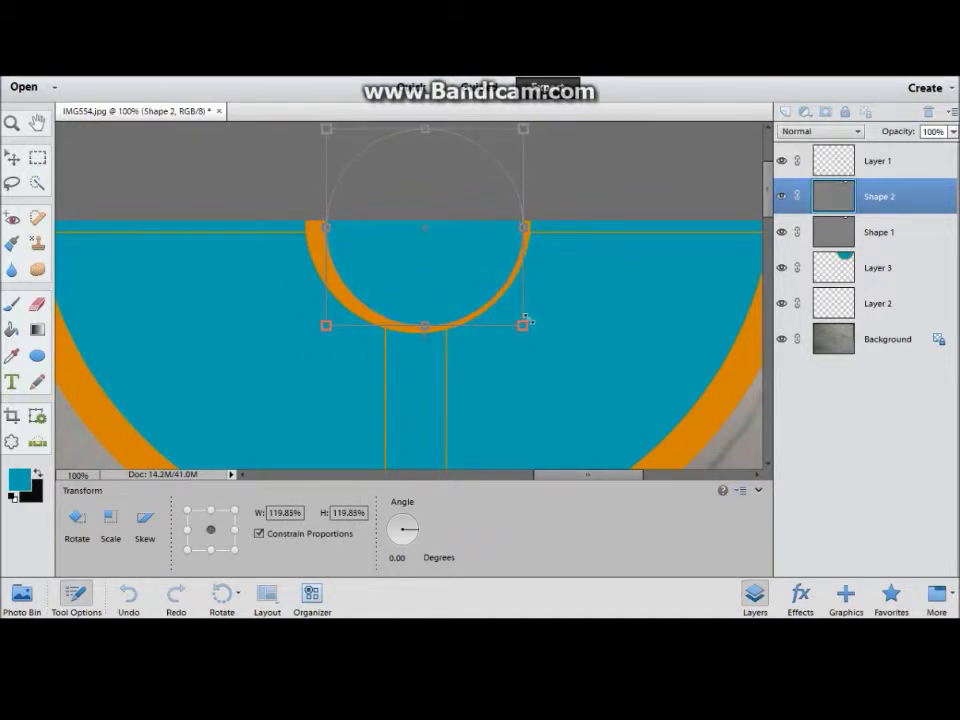
pyautogui.click(584, 191)
pyautogui.click(12, 355)
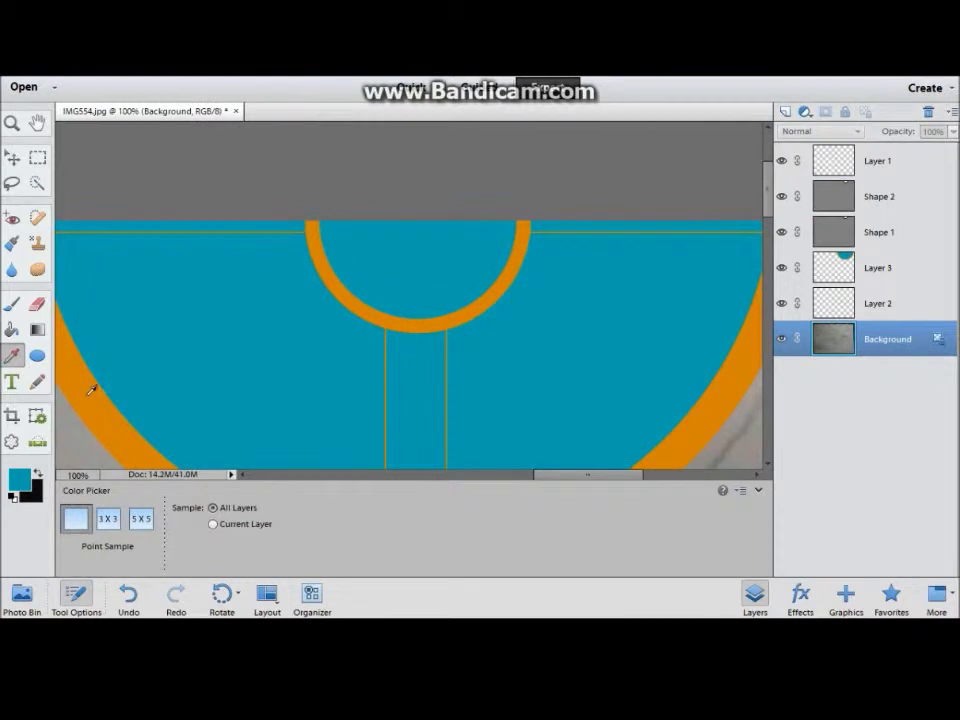
# Merge the ring shape layers into the disc layer, Layer 3, after undoing a stray fill
pyautogui.hotkey('ctrl', 'z')
pyautogui.press('k')
pyautogui.hotkey('ctrl', 'z')
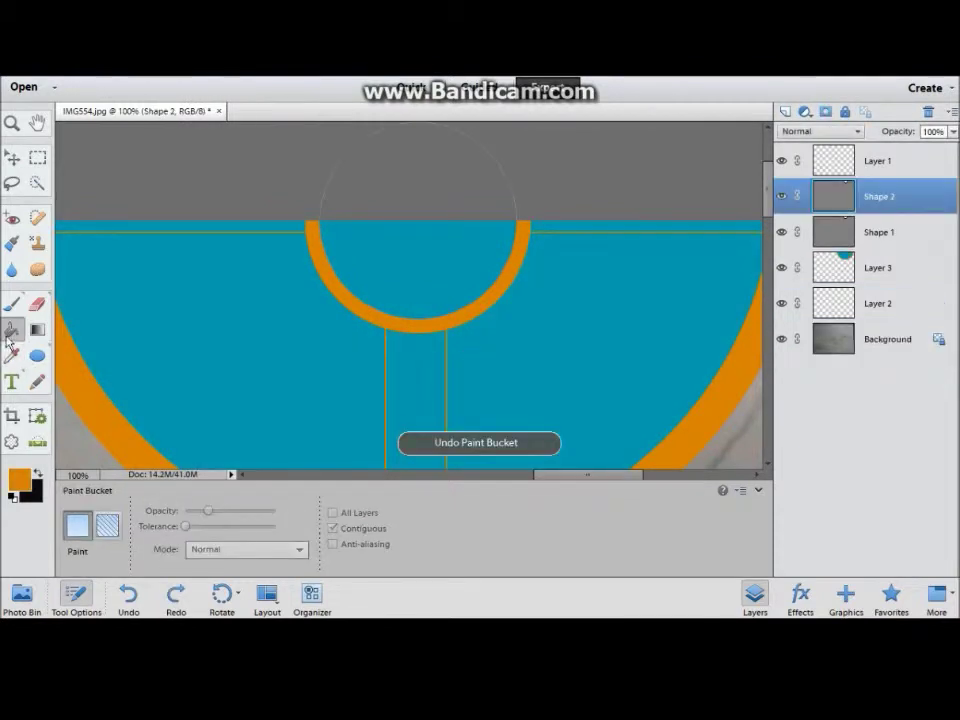
pyautogui.click(868, 270)
pyautogui.click(424, 392)
pyautogui.hotkey('ctrl', 'z')
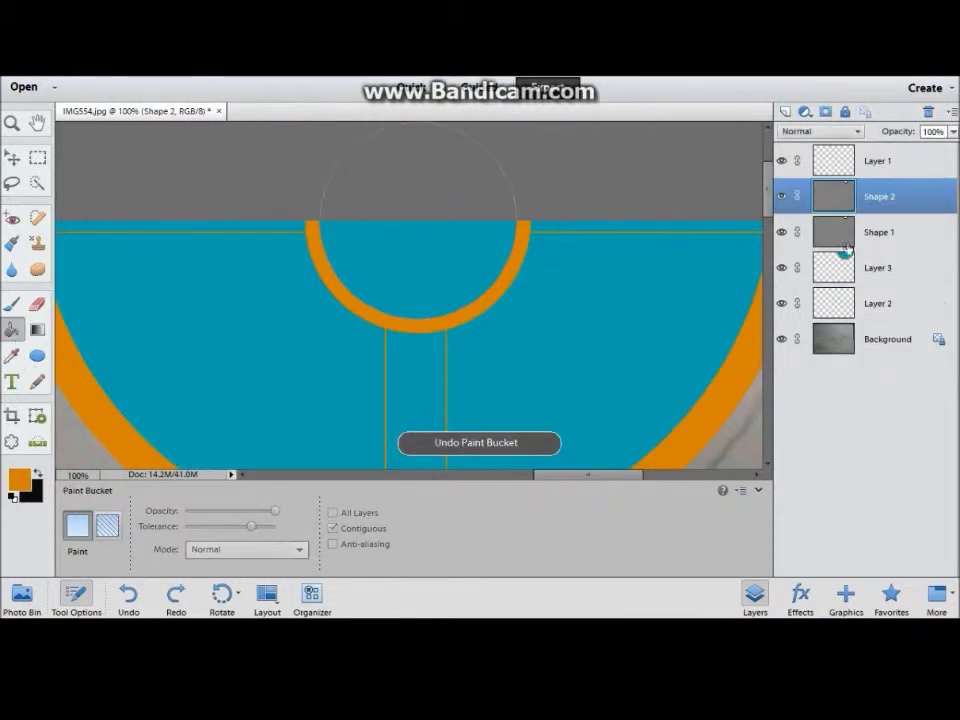
pyautogui.rightClick(847, 250)
pyautogui.click(889, 484)
pyautogui.rightClick(860, 196)
pyautogui.click(917, 430)
# Bucket-fill the stem and the left and right top strips orange
pyautogui.click(12, 355)
pyautogui.click(18, 480)
pyautogui.press('Escape')
pyautogui.press('k')
pyautogui.click(415, 400)
pyautogui.click(611, 227)
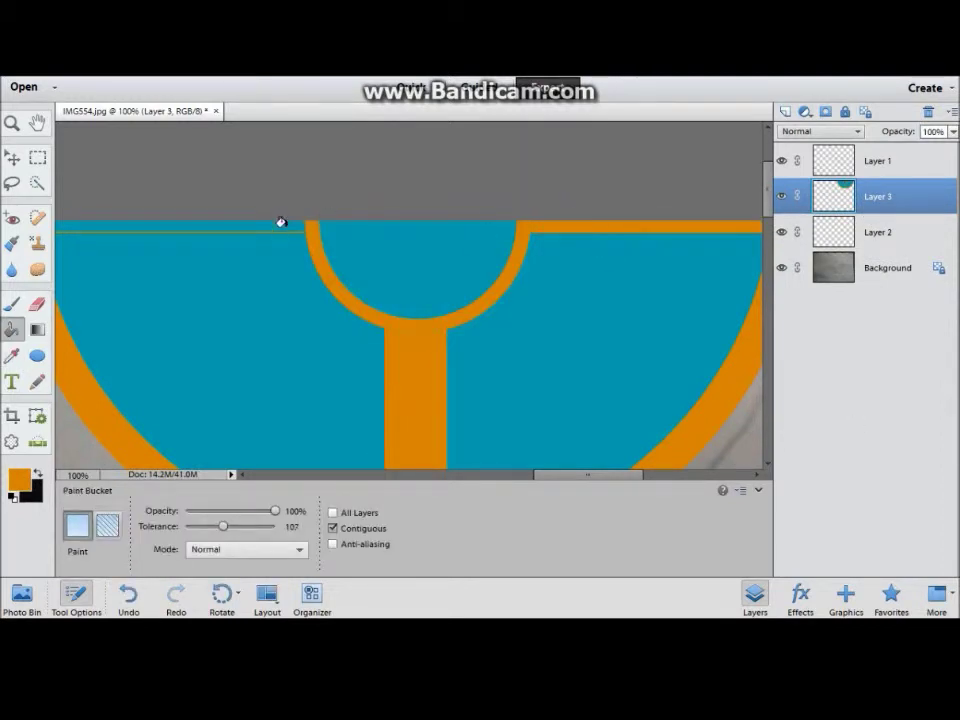
pyautogui.click(281, 226)
pyautogui.press('n')
pyautogui.scroll(5, 317, 216)
pyautogui.scroll(-10, 407, 150)
pyautogui.scroll(8, 560, 357)
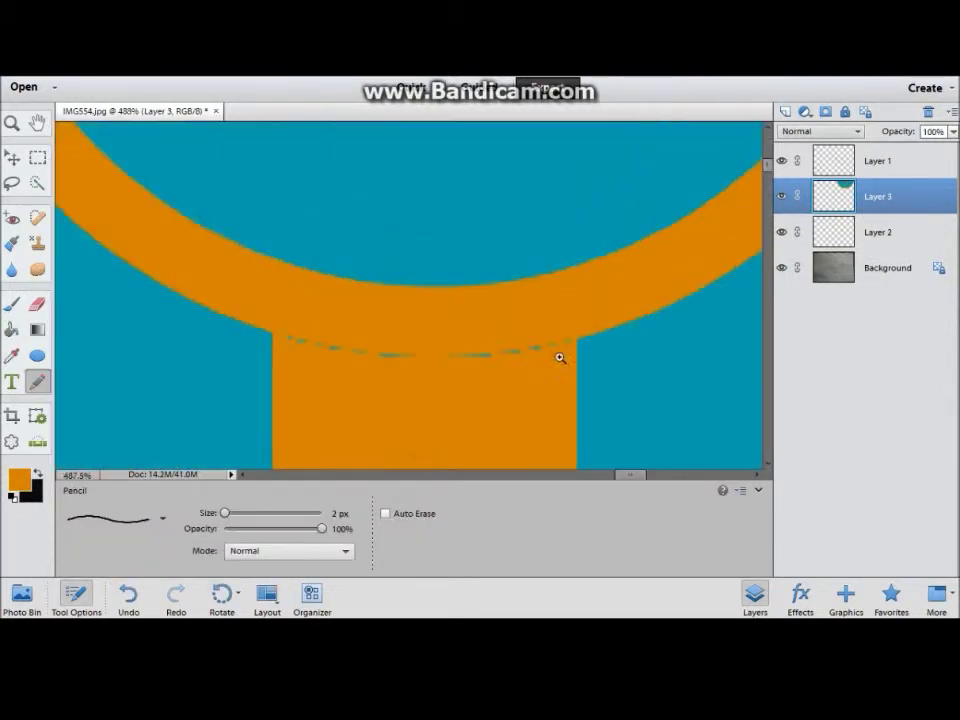
pyautogui.scroll(-8, 486, 361)
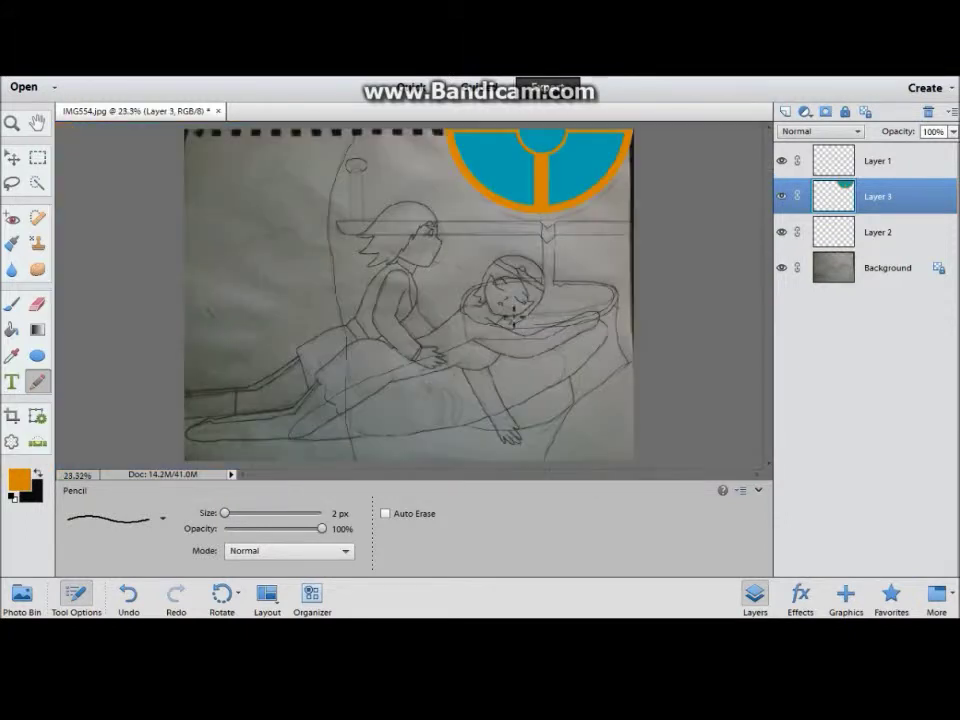
# Pan across the disc and zoom out to see the whole drawing
pyautogui.scroll(9, 556, 124)
pyautogui.moveTo(560, 474)
pyautogui.mouseDown()
pyautogui.moveTo(709, 481)
pyautogui.moveTo(619, 484)
pyautogui.moveTo(315, 233)
pyautogui.moveTo(589, 476)
pyautogui.moveTo(630, 476)
pyautogui.mouseUp()
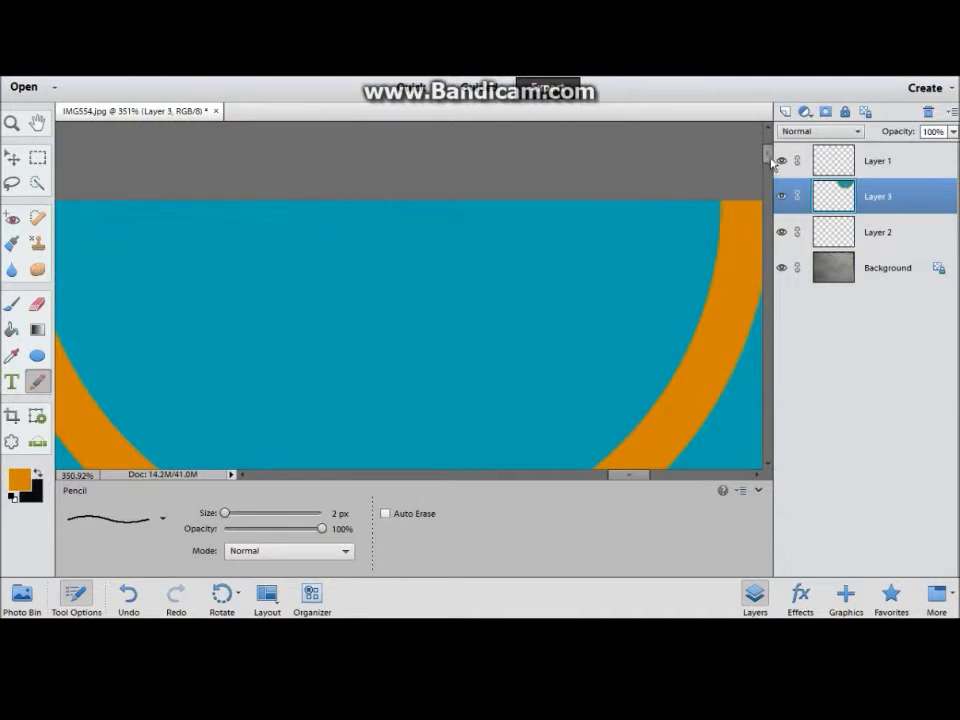
pyautogui.moveTo(772, 163); pyautogui.dragTo(294, 183)
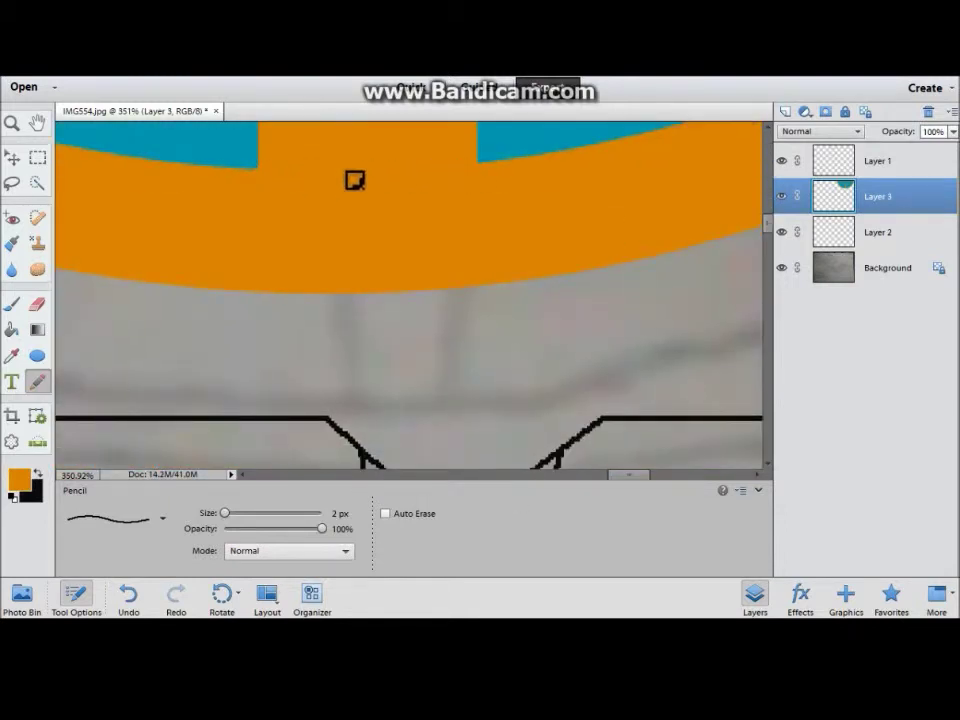
pyautogui.hotkey('ctrl', '0')
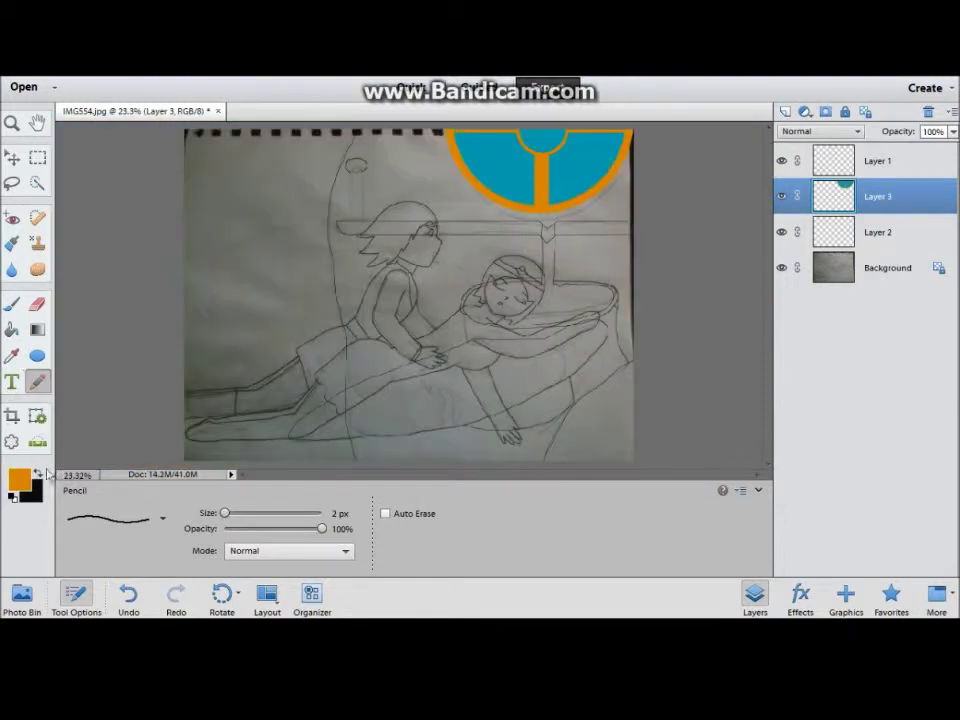
pyautogui.scroll(5, 501, 336)
# Set the foreground colour to cyan 00d6d3 and target Layer 2 with the Pencil
pyautogui.press('i')
pyautogui.click(18, 480)
pyautogui.click(534, 297)
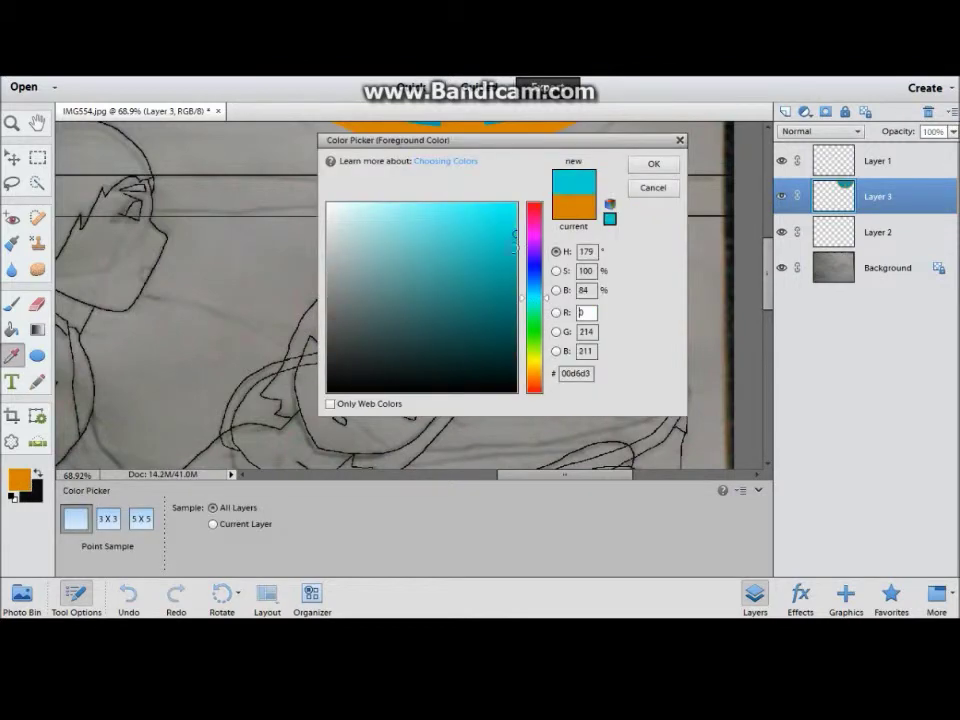
pyautogui.click(653, 164)
pyautogui.press('n')
pyautogui.click(877, 232)
pyautogui.scroll(5, 366, 229)
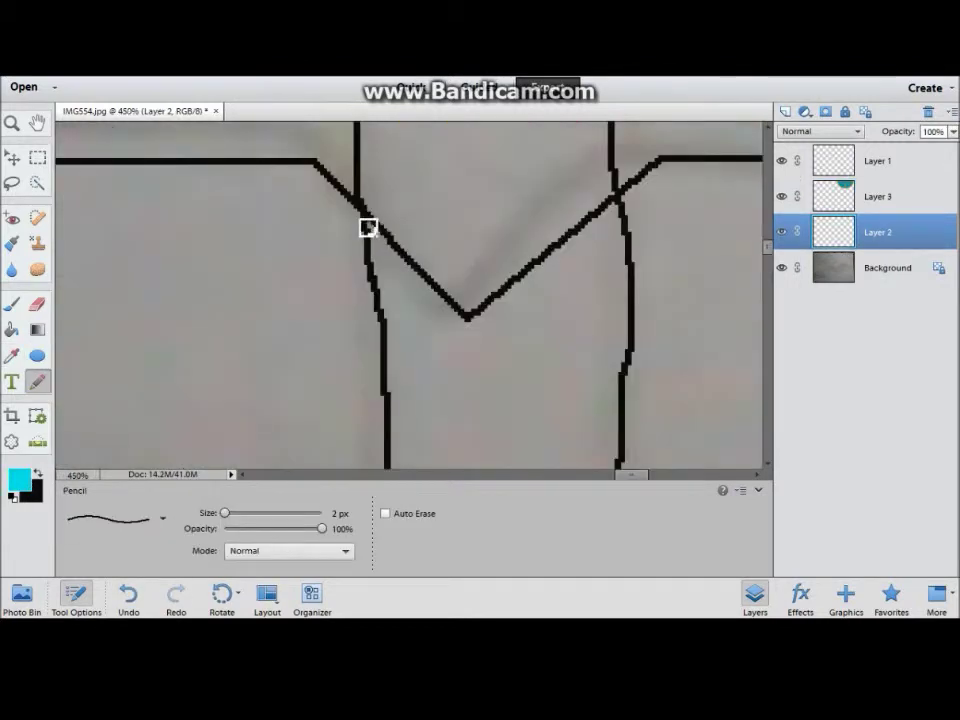
# Seal the outline junction gap with cyan pencil pixels after a leaking fill
pyautogui.scroll(-3, 240, 293)
pyautogui.press('k')
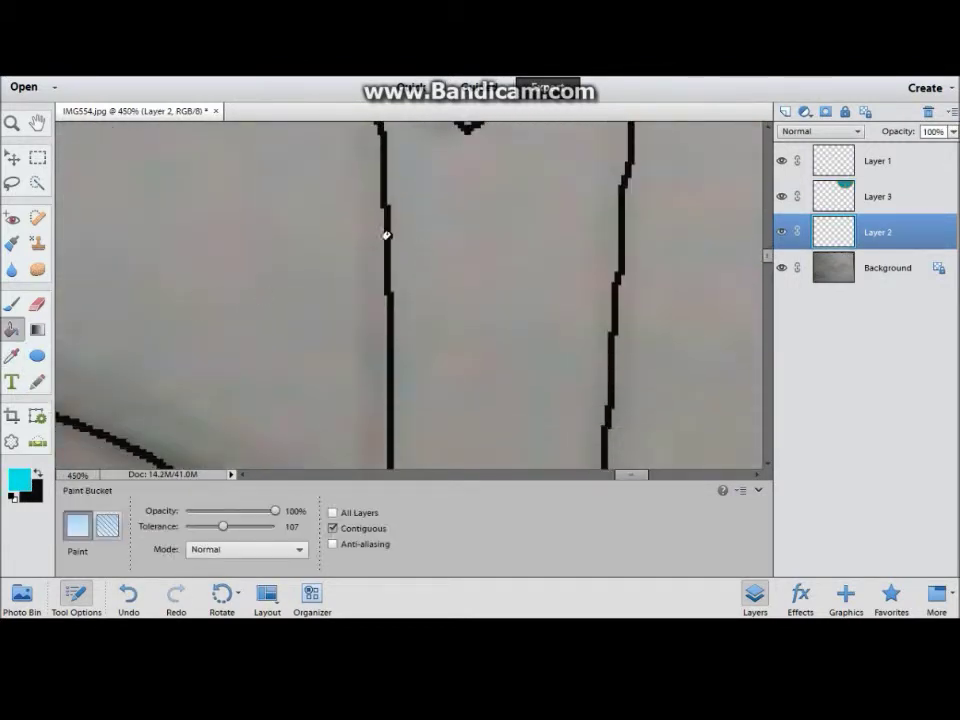
pyautogui.click(388, 236)
pyautogui.scroll(-5, 396, 312)
pyautogui.hotkey('ctrl', 'z')
pyautogui.scroll(5, 420, 340)
pyautogui.press('n')
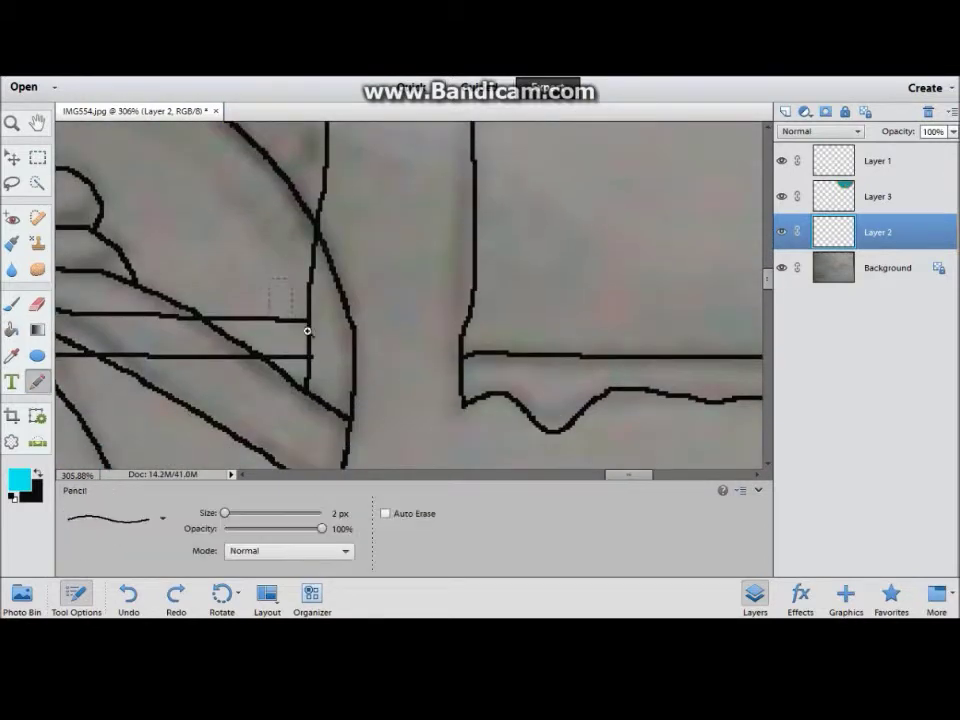
pyautogui.scroll(3, 439, 315)
pyautogui.click(439, 315)
pyautogui.moveTo(640, 474); pyautogui.dragTo(654, 474)
# Reseal the junction and fill the line below it cyan, undoing leaking fills
pyautogui.press('k')
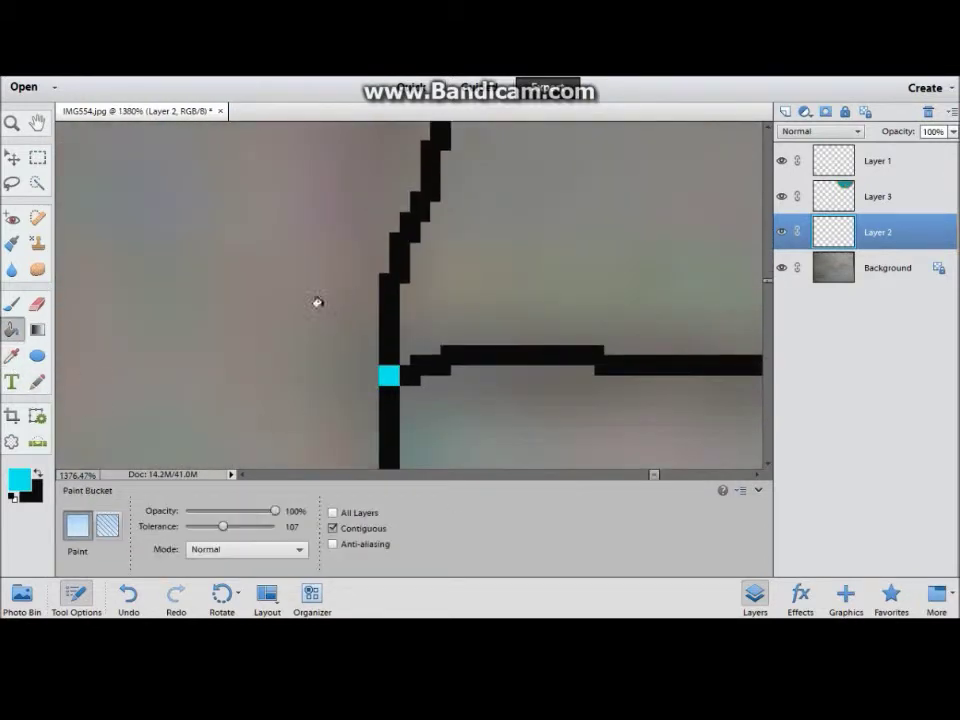
pyautogui.click(388, 426)
pyautogui.hotkey('ctrl', 'z')
pyautogui.press('n')
pyautogui.moveTo(649, 474); pyautogui.dragTo(640, 474)
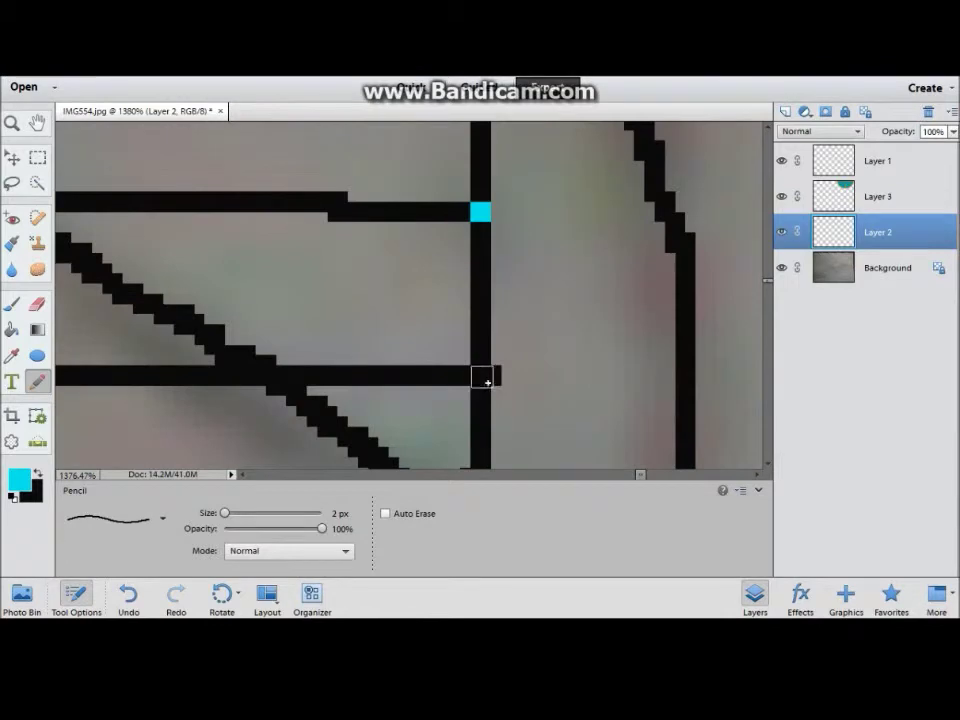
pyautogui.press('k')
pyautogui.scroll(-1, 480, 300)
pyautogui.click(476, 371)
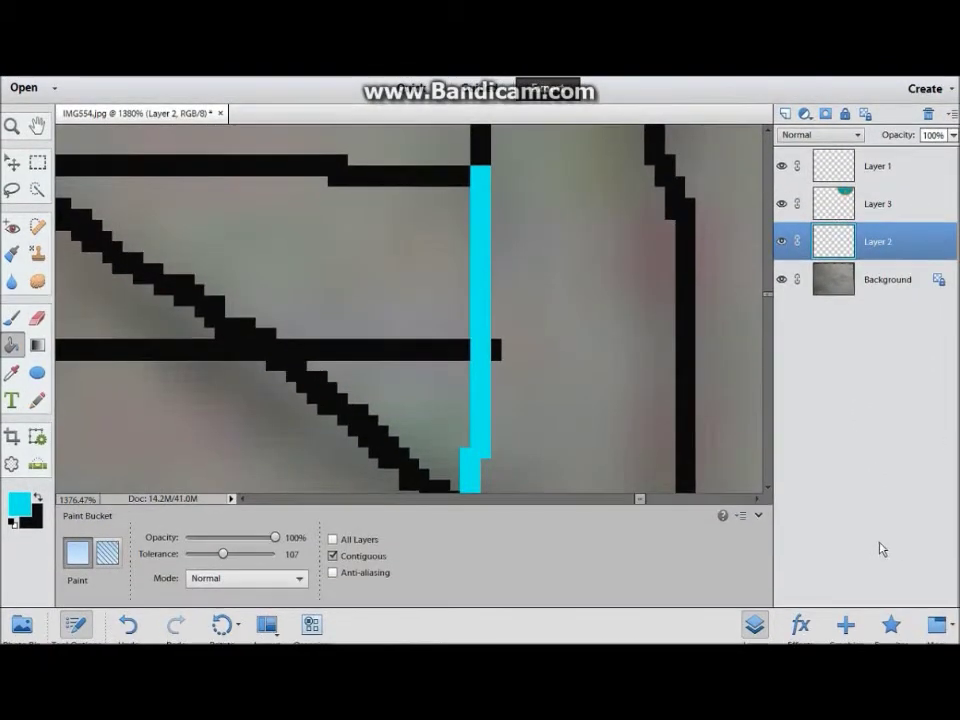
pyautogui.hotkey('ctrl', '-')
pyautogui.hotkey('ctrl', '-')
pyautogui.hotkey('ctrl', '-')
pyautogui.hotkey('ctrl', '-')
pyautogui.hotkey('ctrl', '-')
pyautogui.hotkey('ctrl', '-')
pyautogui.click(572, 360)
pyautogui.hotkey('ctrl', 'z')
pyautogui.hotkey('ctrl', 'z')
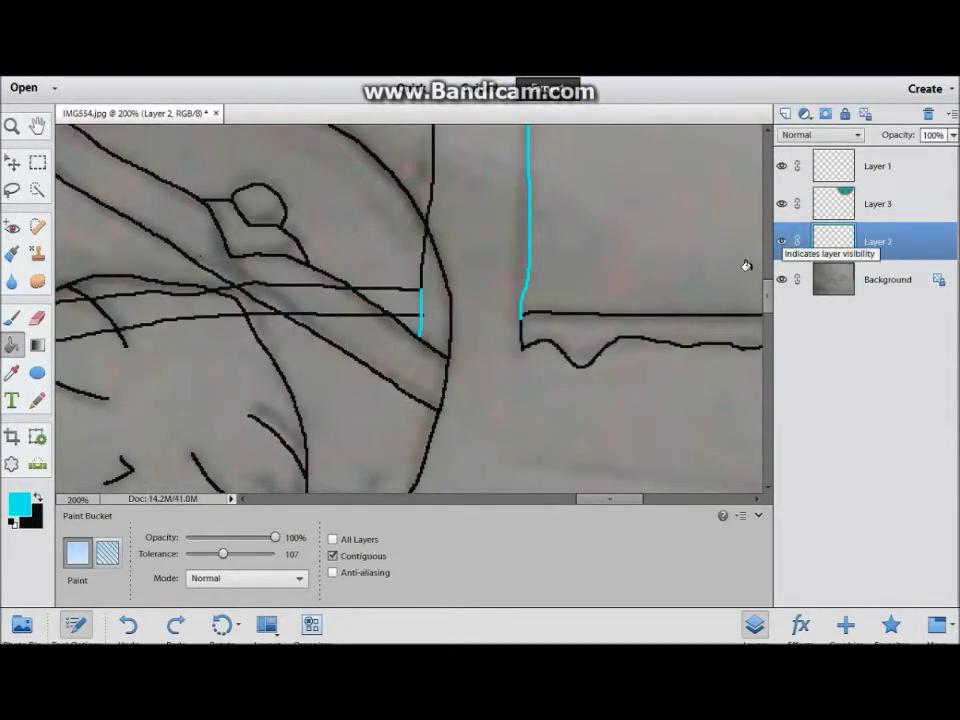
# Bucket-fill the oval around the lying figure's head cyan
pyautogui.hscroll(-5, 608, 482)
pyautogui.scroll(3, 424, 379)
pyautogui.press('n')
pyautogui.scroll(3, 336, 338)
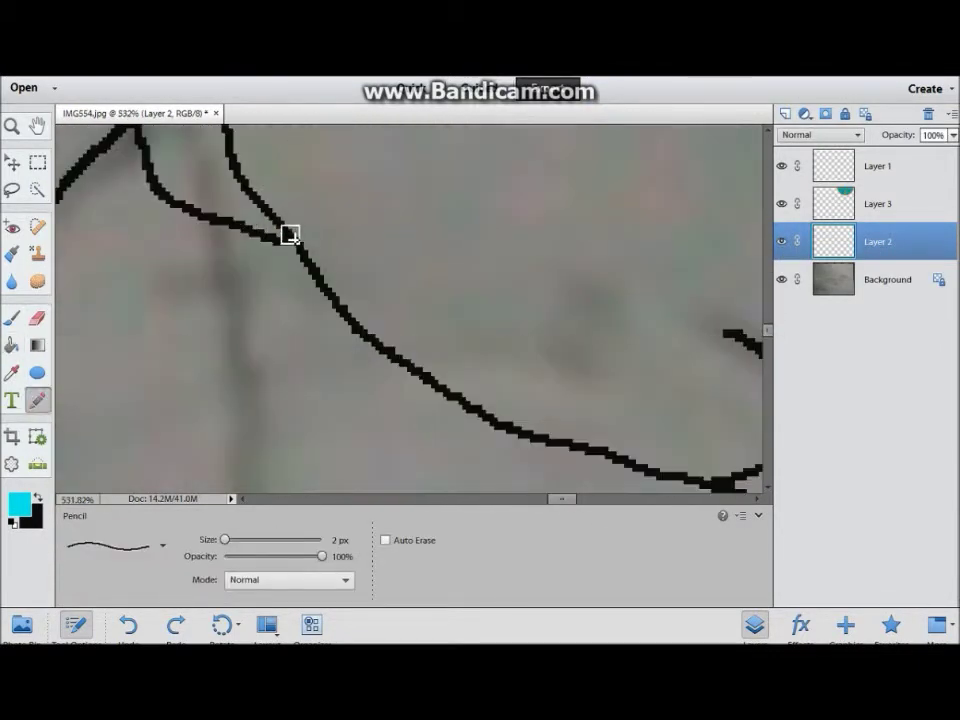
pyautogui.hscroll(3, 421, 405)
pyautogui.press('k')
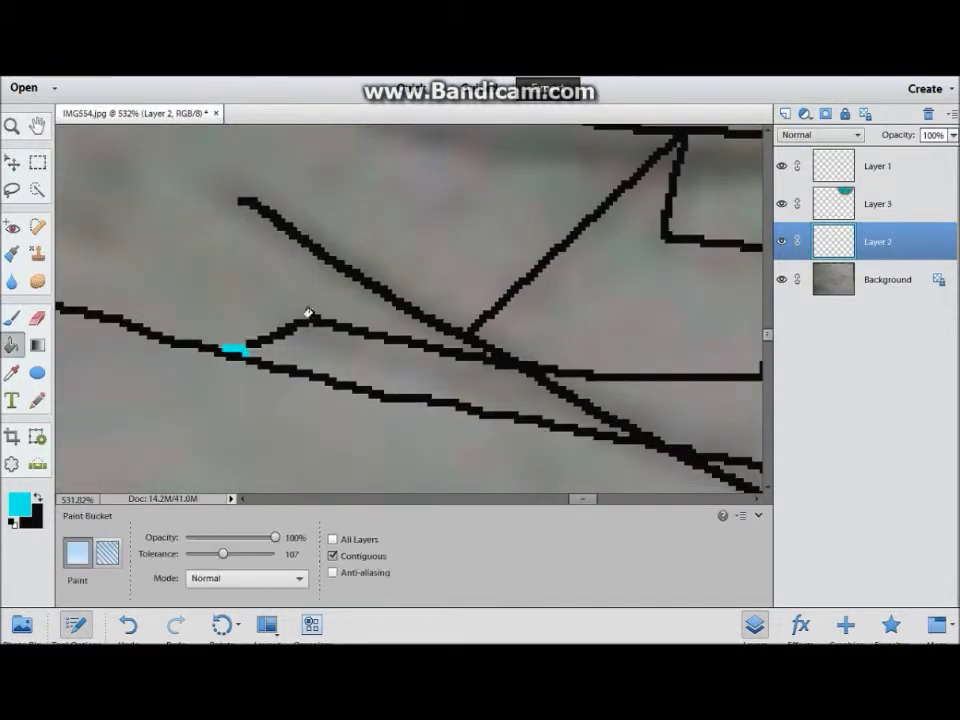
pyautogui.hotkey('ctrl', '0')
pyautogui.scroll(5, 533, 335)
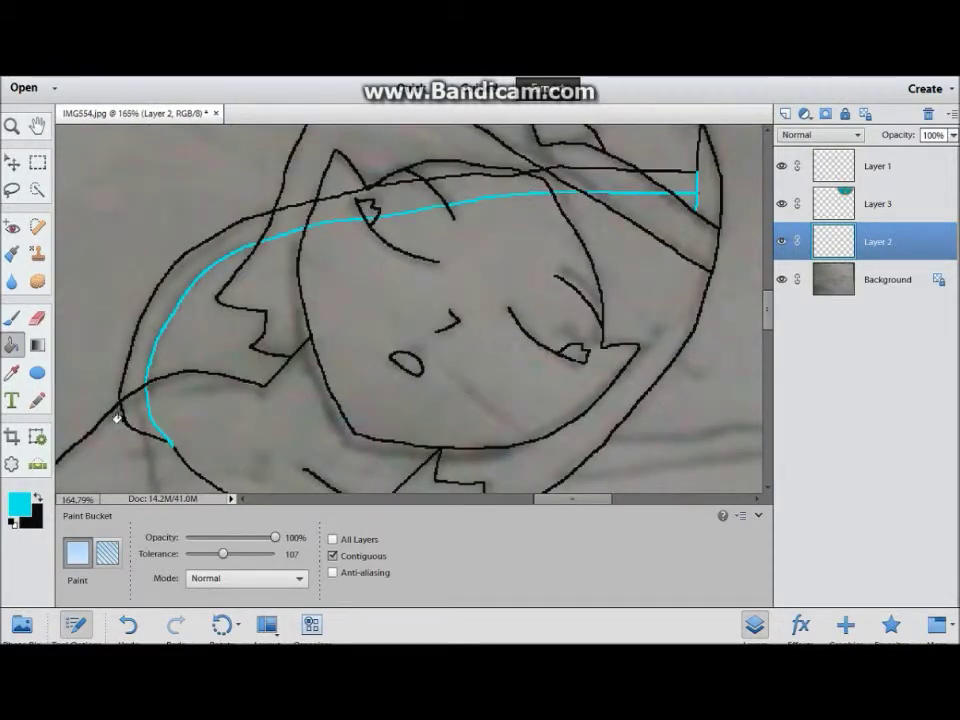
pyautogui.click(230, 330)
pyautogui.hscroll(3, 615, 498)
# Switch the foreground to orange and bucket-fill the rim gaps around the cyan oval
pyautogui.press('i')
pyautogui.click(19, 503)
pyautogui.click(548, 383)
pyautogui.click(516, 265)
pyautogui.click(653, 169)
pyautogui.press('k')
pyautogui.click(619, 263)
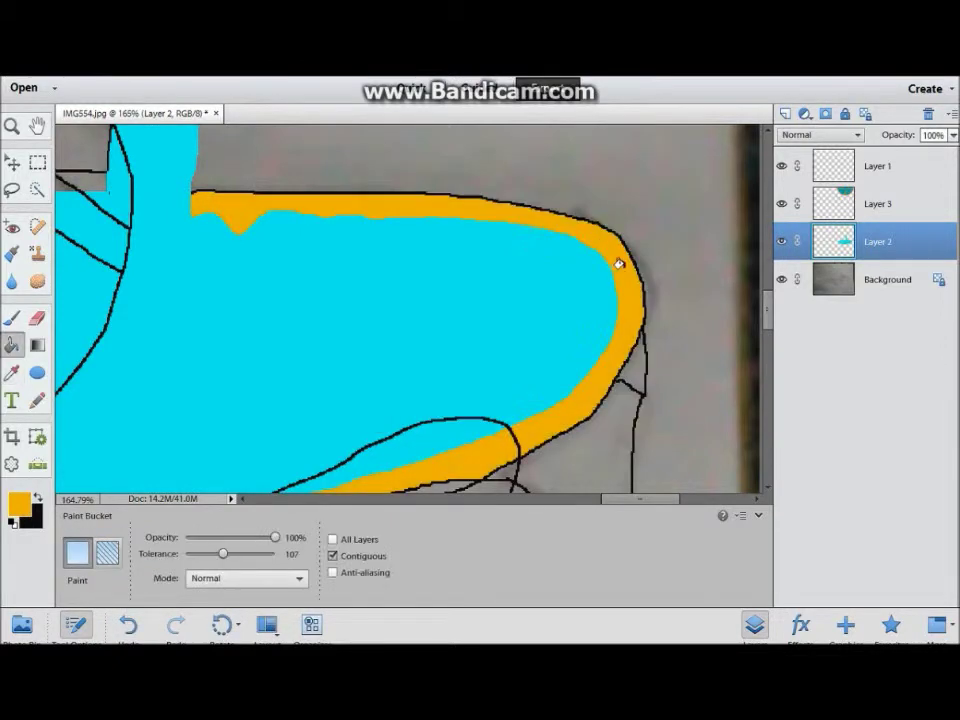
# Fill the rim's left edge orange, then sample cyan from the drawing
pyautogui.scroll(-5, 619, 263)
pyautogui.click(156, 311)
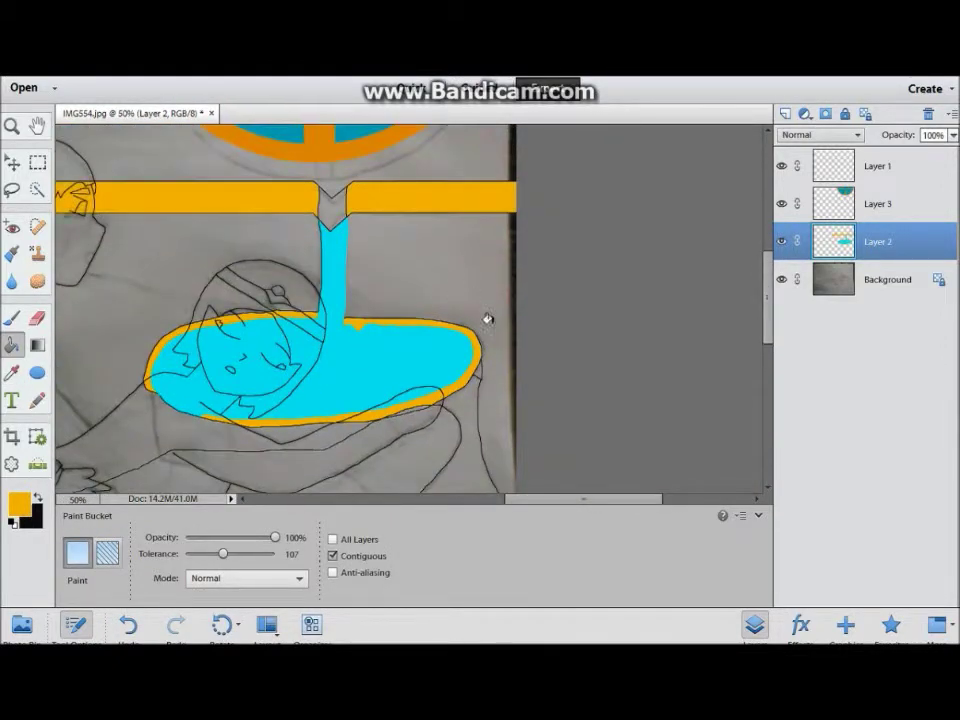
pyautogui.hscroll(-5, 462, 291)
pyautogui.scroll(3, 462, 291)
pyautogui.press('i')
pyautogui.click(740, 430)
# Draw a cyan stream edge line from the small oval down to the orange bar
pyautogui.press('n')
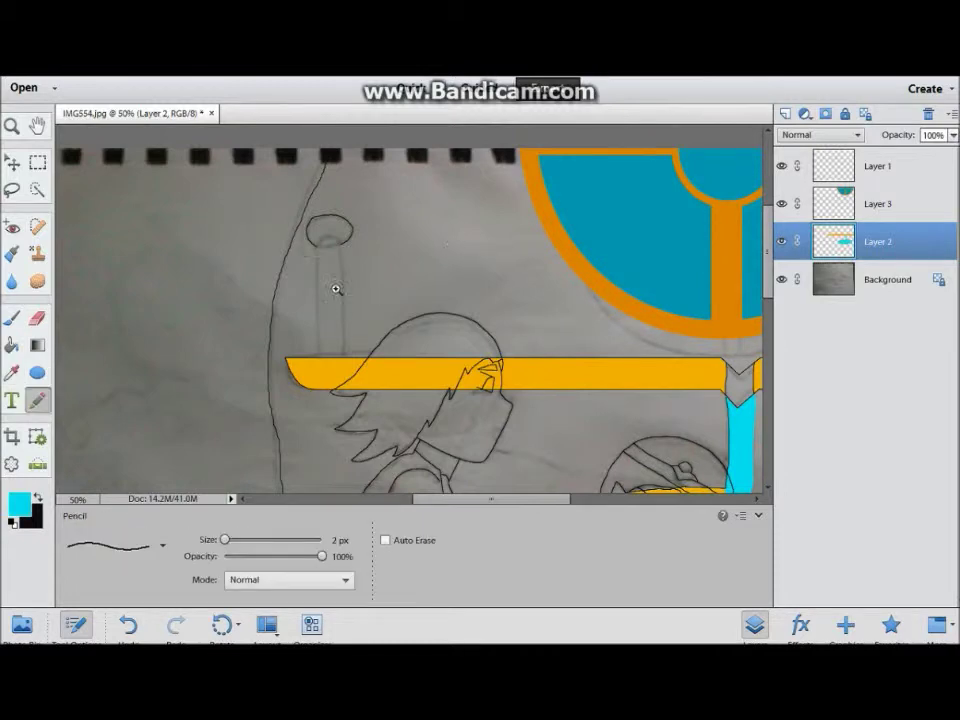
pyautogui.scroll(5, 302, 197)
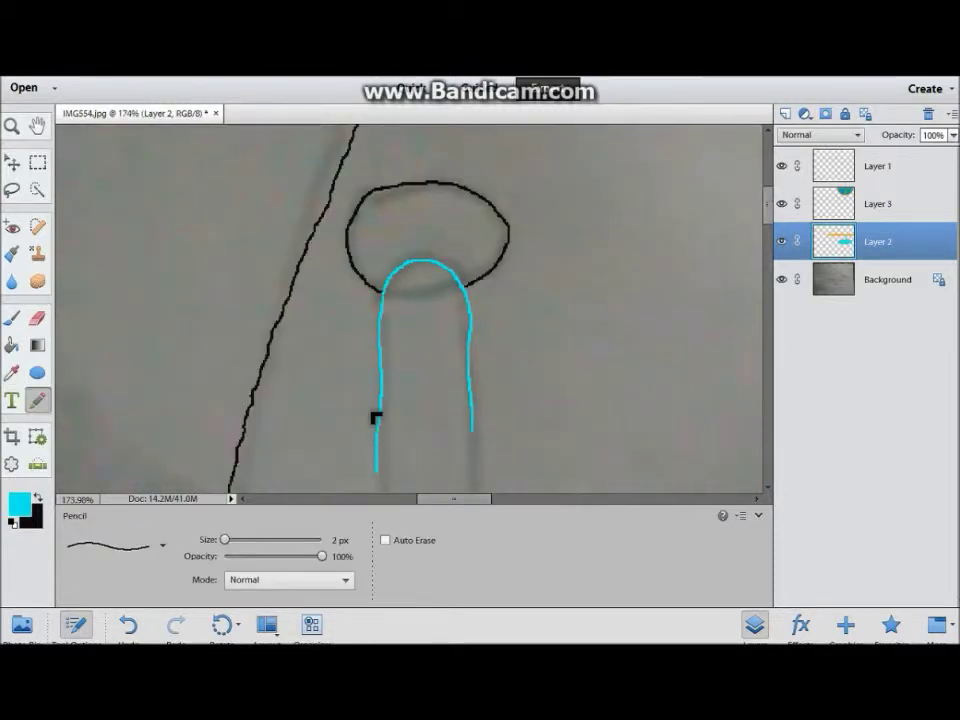
pyautogui.moveTo(381, 478); pyautogui.dragTo(381, 234)
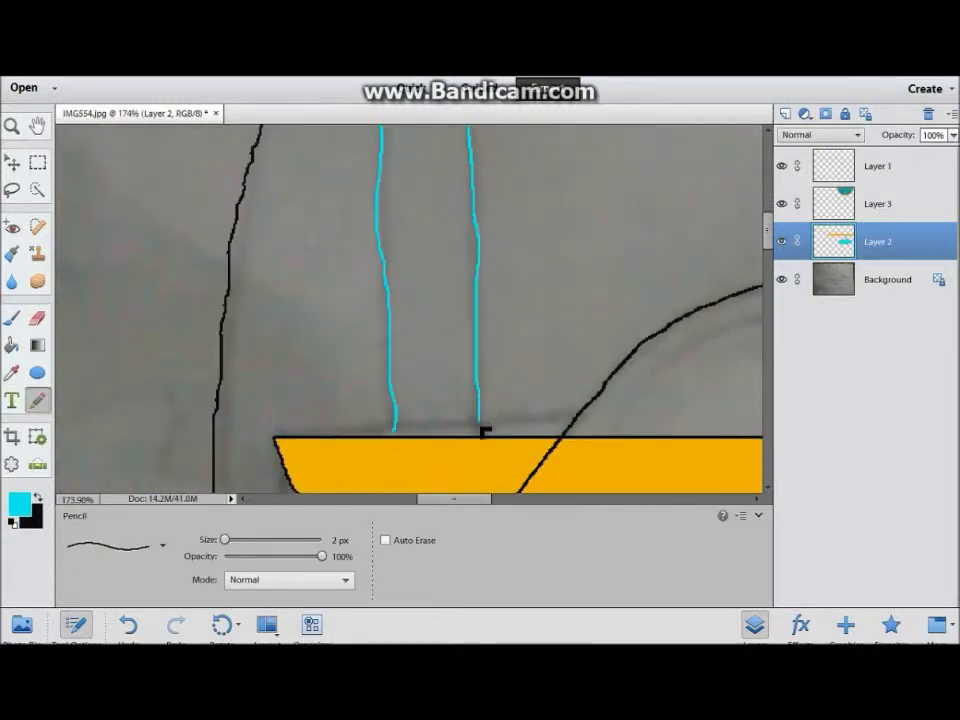
pyautogui.scroll(3, 484, 430)
pyautogui.press('k')
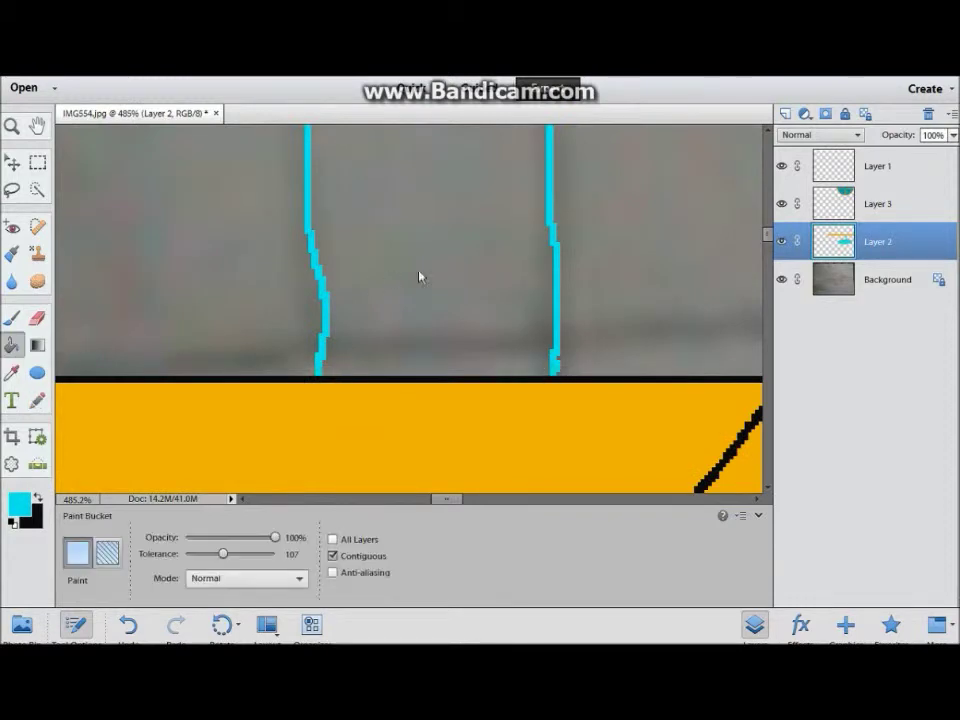
pyautogui.hotkey('ctrl', '0')
pyautogui.press('x')
pyautogui.scroll(3, 432, 320)
pyautogui.press('x')
pyautogui.hotkey('ctrl', '0')
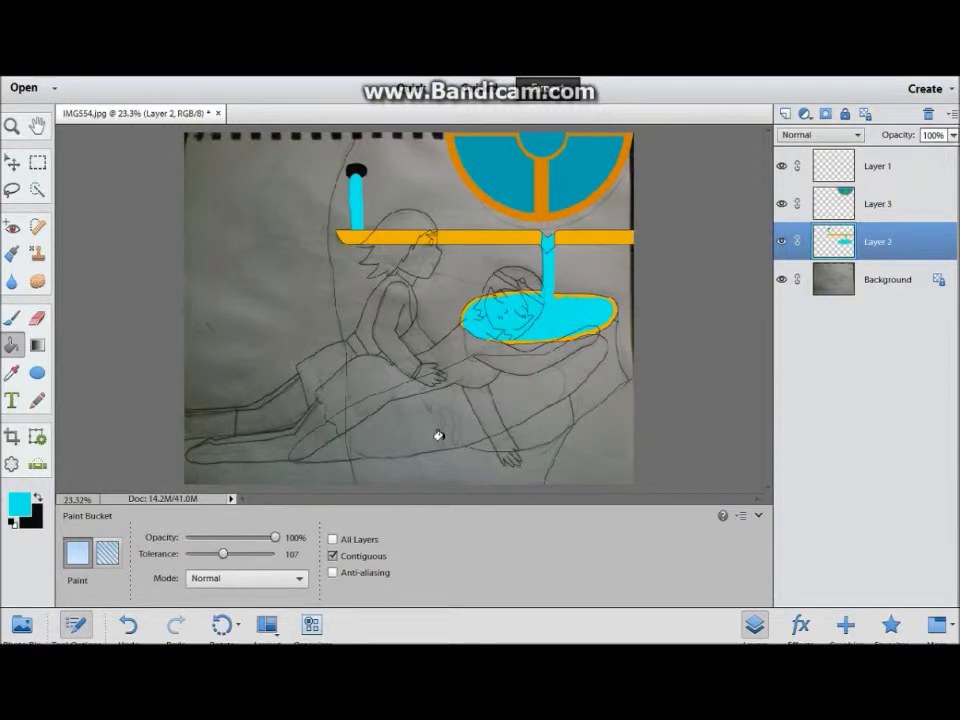
pyautogui.click(18, 504)
# Pick a dark grey and Paint Bucket the rock area on Layer 2
pyautogui.click(335, 395)
pyautogui.click(649, 167)
pyautogui.click(606, 345)
pyautogui.hotkey('ctrl', 'z')
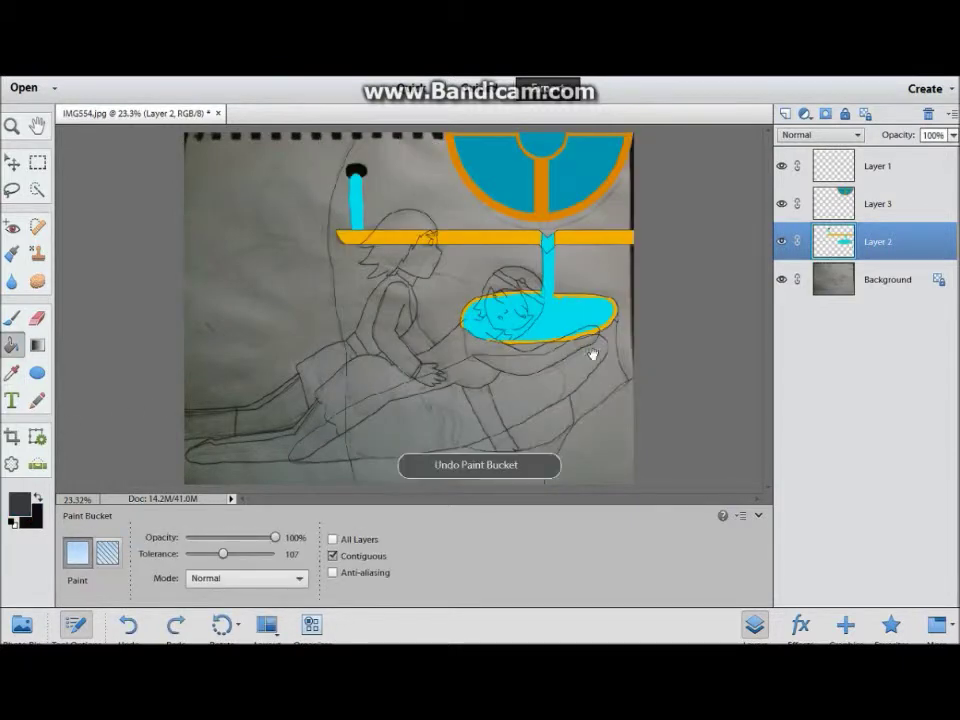
pyautogui.click(581, 407)
# Switch to a lighter grey and fill the rock and the upper area
pyautogui.click(18, 504)
pyautogui.click(330, 327)
pyautogui.click(654, 167)
pyautogui.click(499, 399)
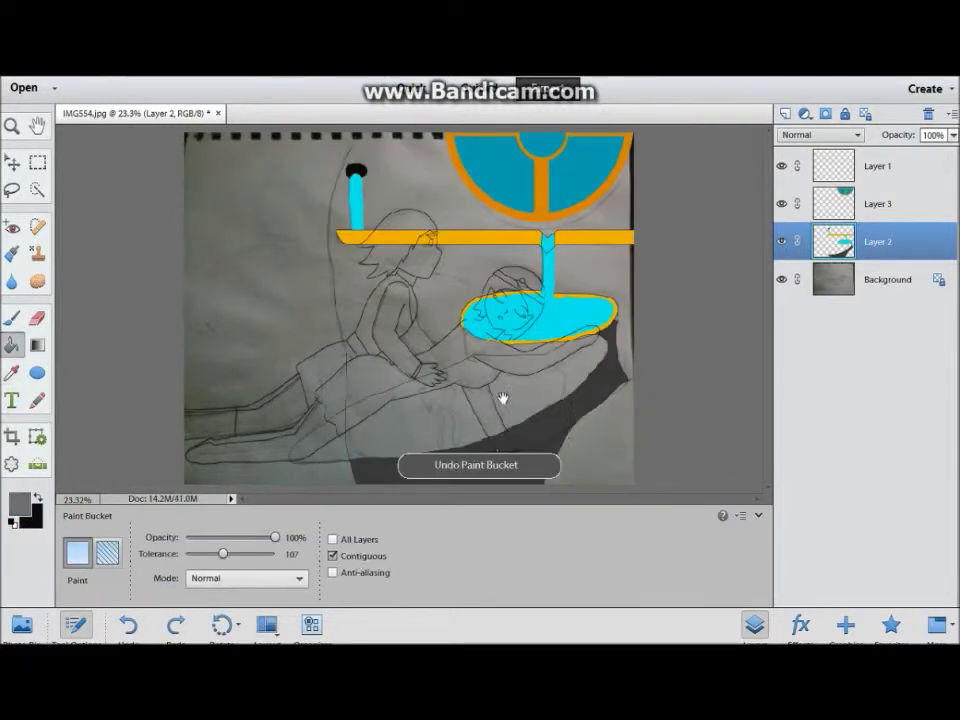
pyautogui.scroll(5, 378, 258)
pyautogui.click(378, 258)
# Lower the fill tolerance to 46 and undo the last grey fill
pyautogui.click(420, 360)
pyautogui.moveTo(223, 553); pyautogui.dragTo(185, 553)
pyautogui.hotkey('ctrl', 'z')
pyautogui.click(37, 400)
pyautogui.scroll(5, 283, 291)
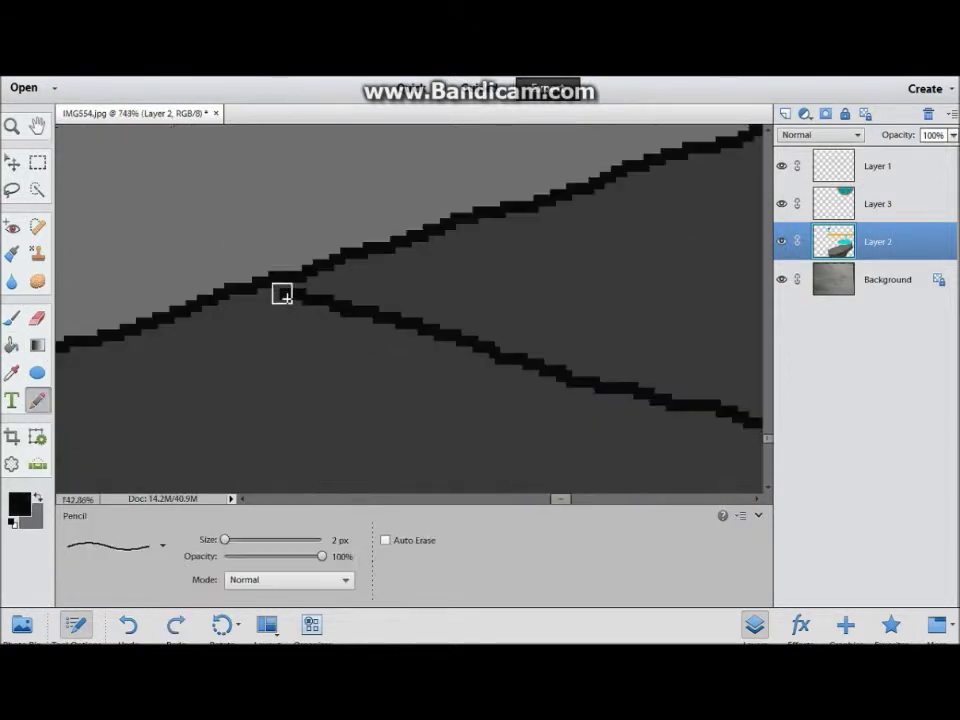
pyautogui.press('x')
pyautogui.press('k')
pyautogui.scroll(-10, 476, 270)
# Undo the dark grey fill beside the rock and return to the Paint Bucket
pyautogui.hotkey('ctrl', 'z')
pyautogui.click(37, 400)
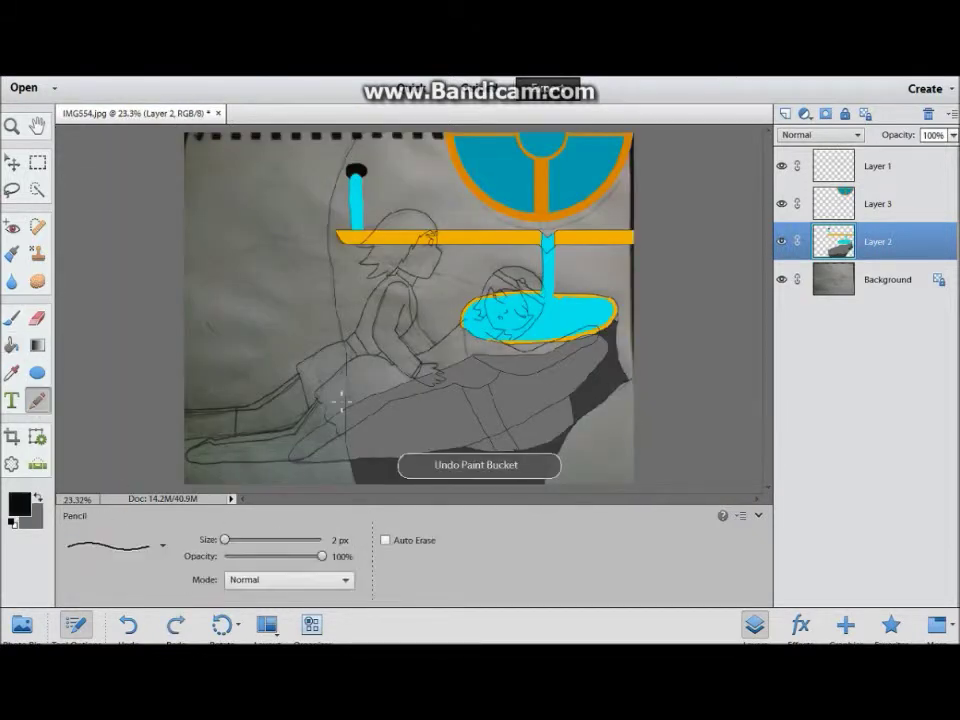
pyautogui.scroll(5, 700, 242)
pyautogui.click(12, 345)
pyautogui.scroll(-10, 398, 418)
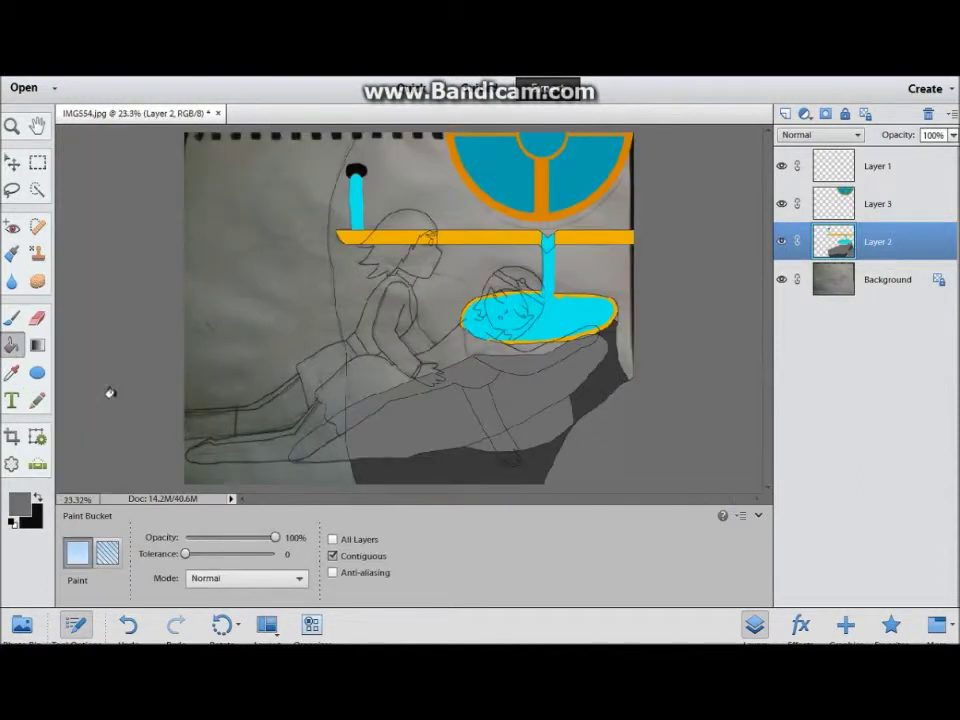
pyautogui.press('i')
pyautogui.press('k')
# Adjust the layer selection and check Layer 2's properties
pyautogui.keyDown('ctrl'); pyautogui.click(850, 275); pyautogui.keyUp('ctrl')
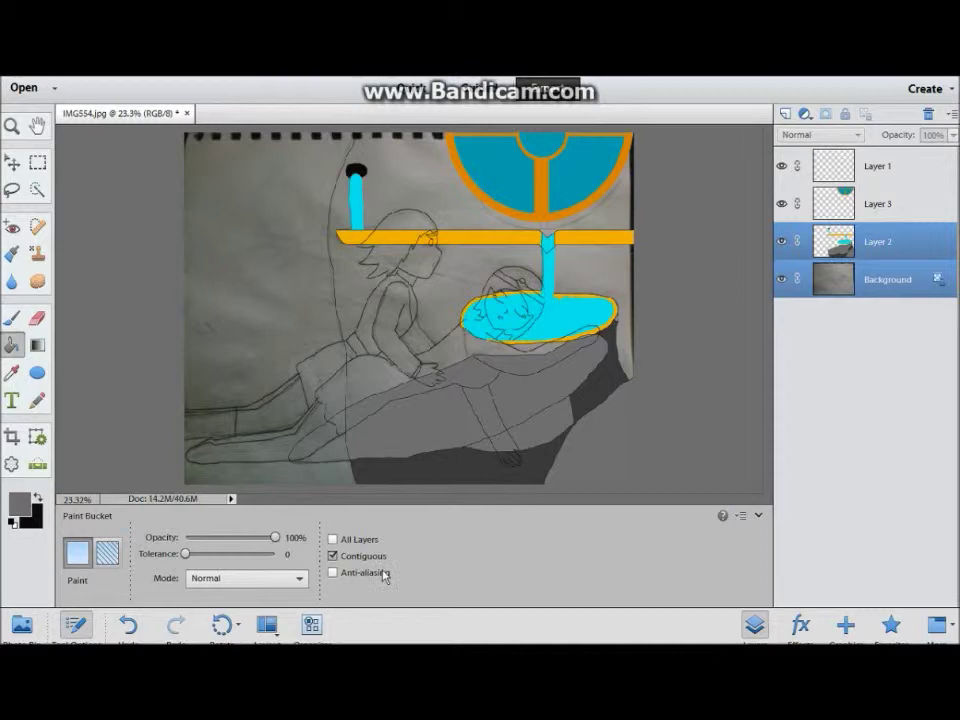
pyautogui.click(878, 241)
pyautogui.doubleClick(834, 241)
pyautogui.press('Return')
# Try grey and darker grey fills on the paper above the figures, undoing them
pyautogui.click(489, 279)
pyautogui.hotkey('ctrl', 'z')
pyautogui.click(459, 270)
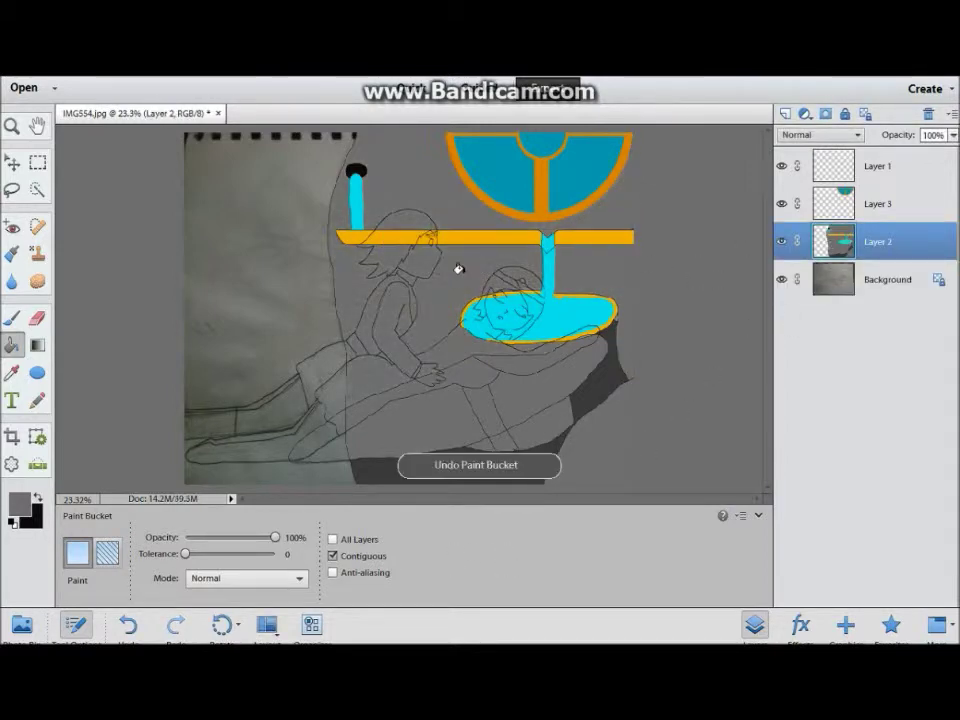
pyautogui.hotkey('ctrl', 'z')
pyautogui.click(11, 372)
pyautogui.click(590, 385)
pyautogui.click(11, 345)
pyautogui.click(452, 259)
pyautogui.hotkey('ctrl', 'z')
# Fill the remaining paper dark grey (#393939), then hide Layer 2 to reveal the sketch
pyautogui.click(11, 372)
pyautogui.click(19, 503)
pyautogui.click(654, 169)
pyautogui.click(11, 345)
pyautogui.click(282, 265)
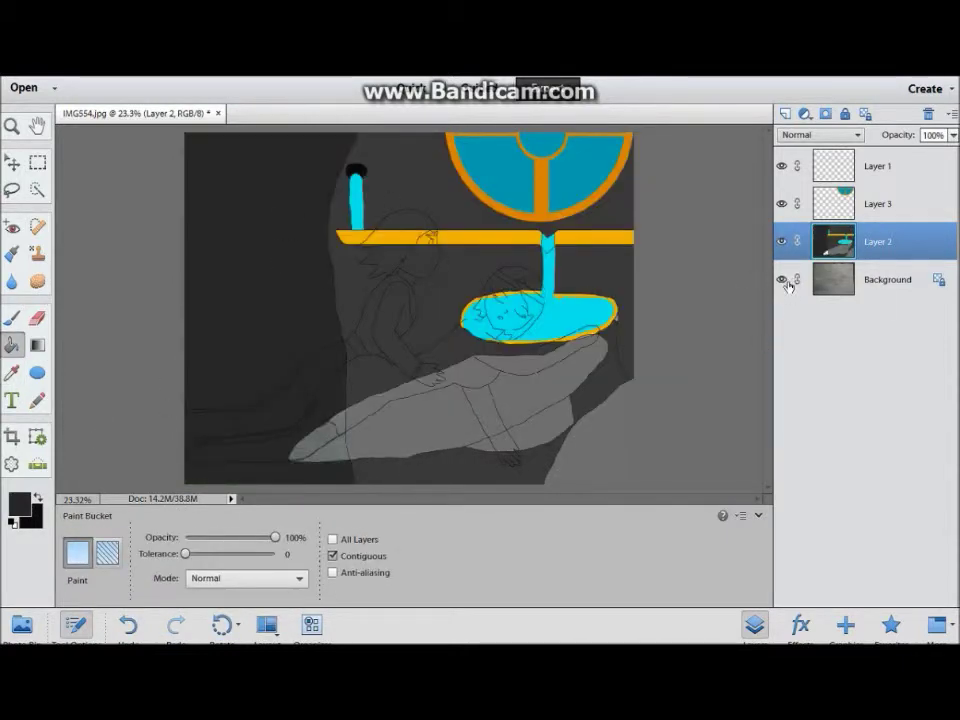
pyautogui.click(781, 241)
pyautogui.click(37, 400)
pyautogui.click(11, 345)
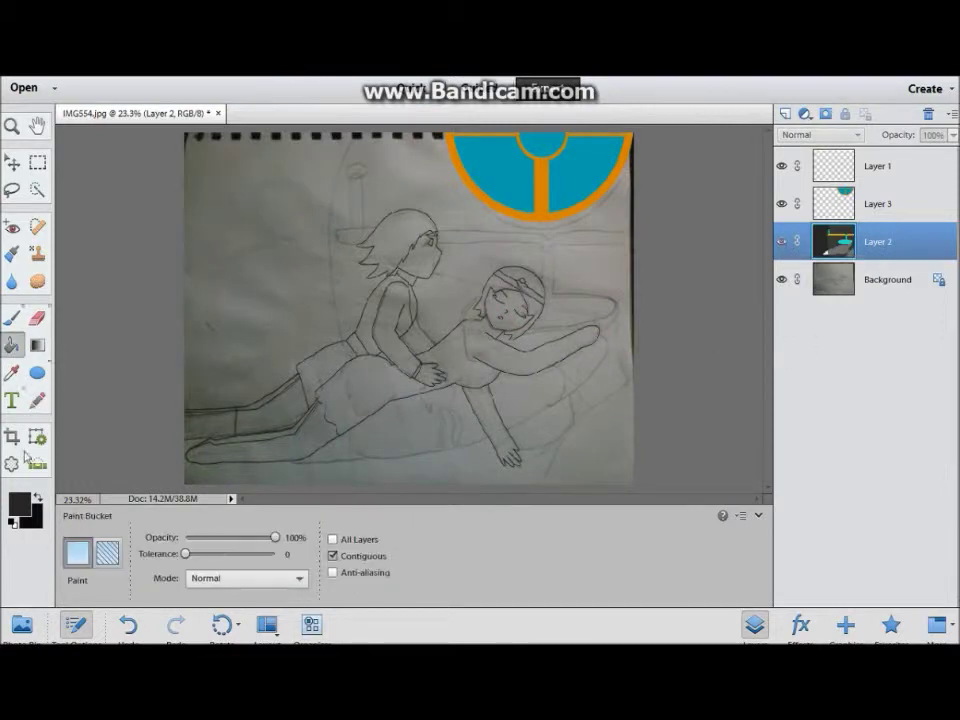
# Pick a brown and fill the standing figure's hair on Layer 1
pyautogui.click(11, 372)
pyautogui.click(19, 503)
pyautogui.click(535, 391)
pyautogui.click(517, 287)
pyautogui.click(653, 169)
pyautogui.press('k')
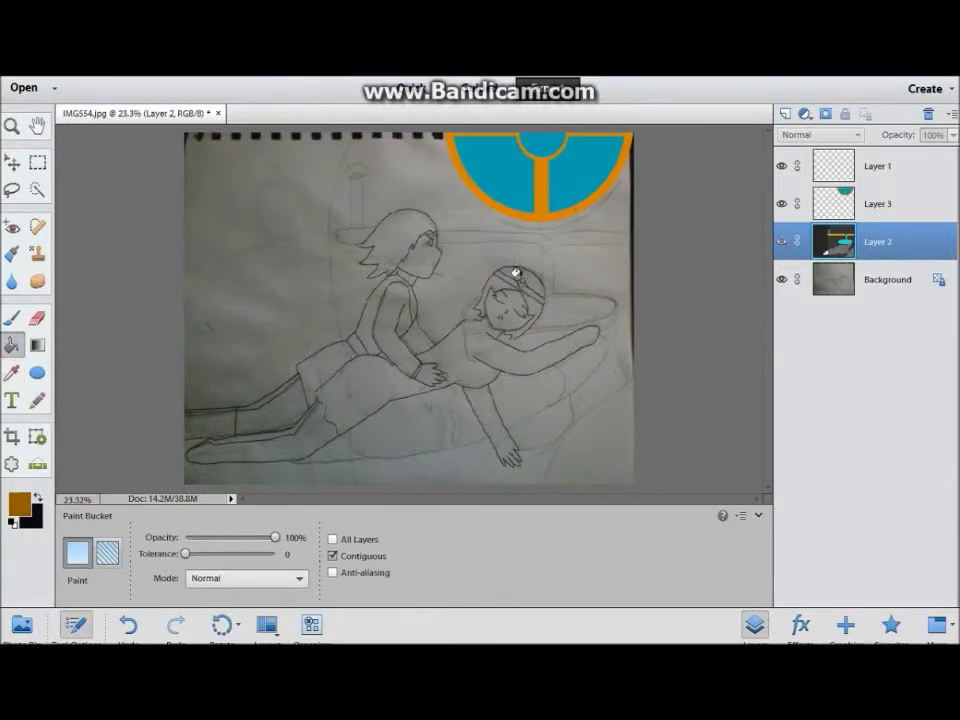
pyautogui.click(862, 165)
pyautogui.click(400, 235)
# Pencil a loop on the hair and refill the hair dark brown
pyautogui.click(37, 400)
pyautogui.click(38, 496)
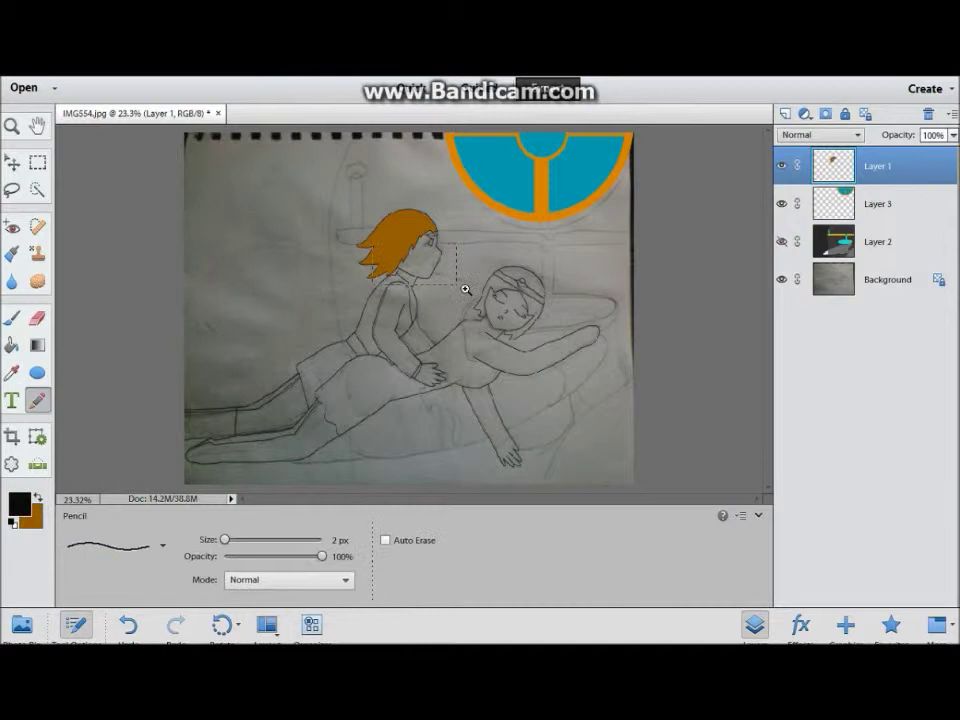
pyautogui.scroll(5, 470, 303)
pyautogui.scroll(5, 487, 320)
pyautogui.moveTo(422, 401); pyautogui.dragTo(514, 249)
pyautogui.click(11, 372)
pyautogui.click(38, 496)
pyautogui.click(19, 503)
pyautogui.click(516, 365)
pyautogui.click(648, 171)
pyautogui.scroll(-10, 480, 300)
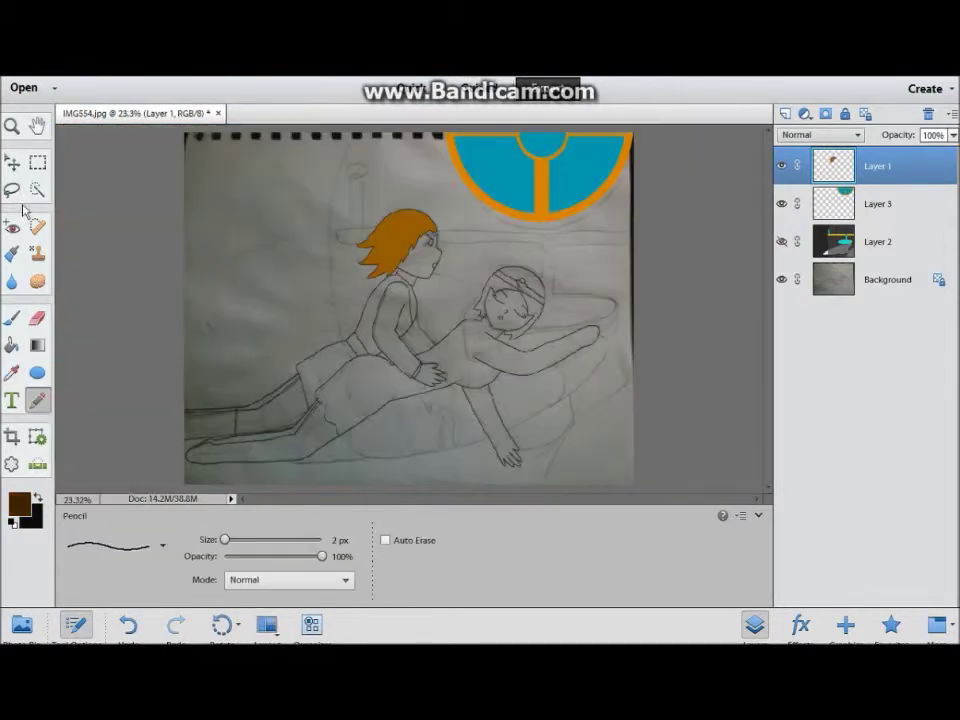
pyautogui.press('k')
pyautogui.click(407, 236)
# Set the background colour to near black
pyautogui.scroll(5, 420, 300)
pyautogui.click(11, 372)
pyautogui.click(38, 496)
pyautogui.click(30, 518)
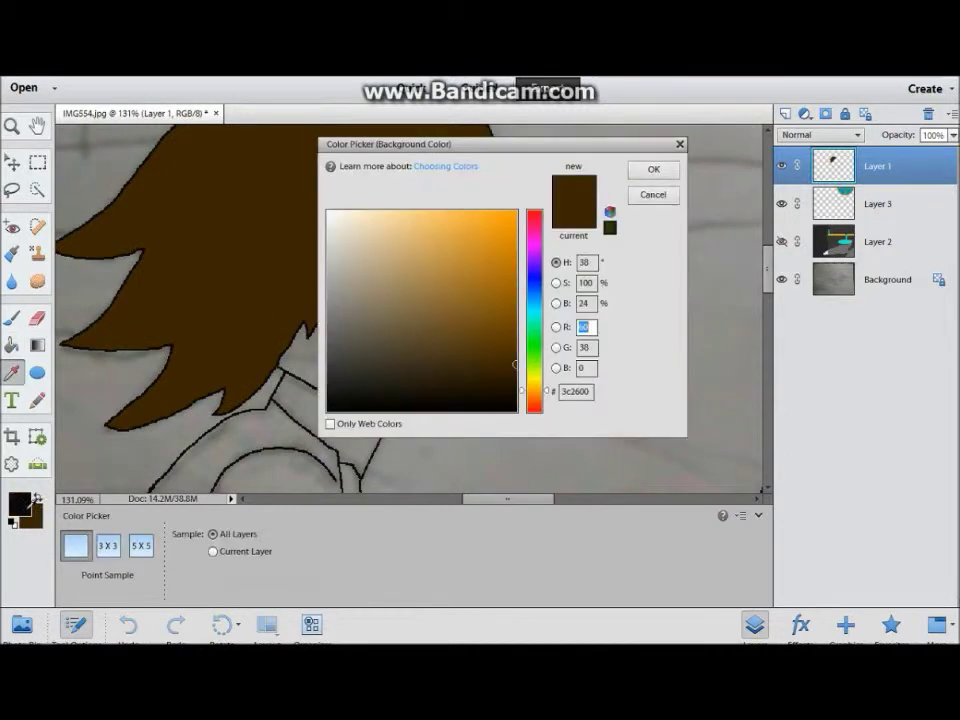
pyautogui.moveTo(334, 383); pyautogui.dragTo(318, 401)
pyautogui.click(654, 169)
pyautogui.press('k')
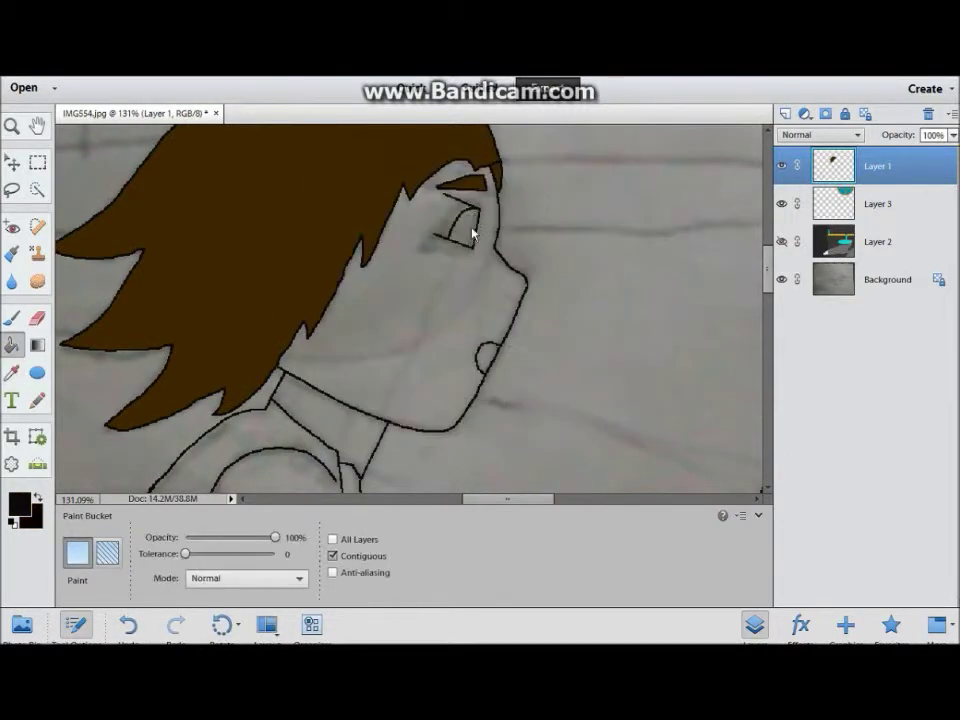
# Pencil a green curve for the iris edge and fill the iris green
pyautogui.click(18, 503)
pyautogui.click(516, 326)
pyautogui.click(654, 169)
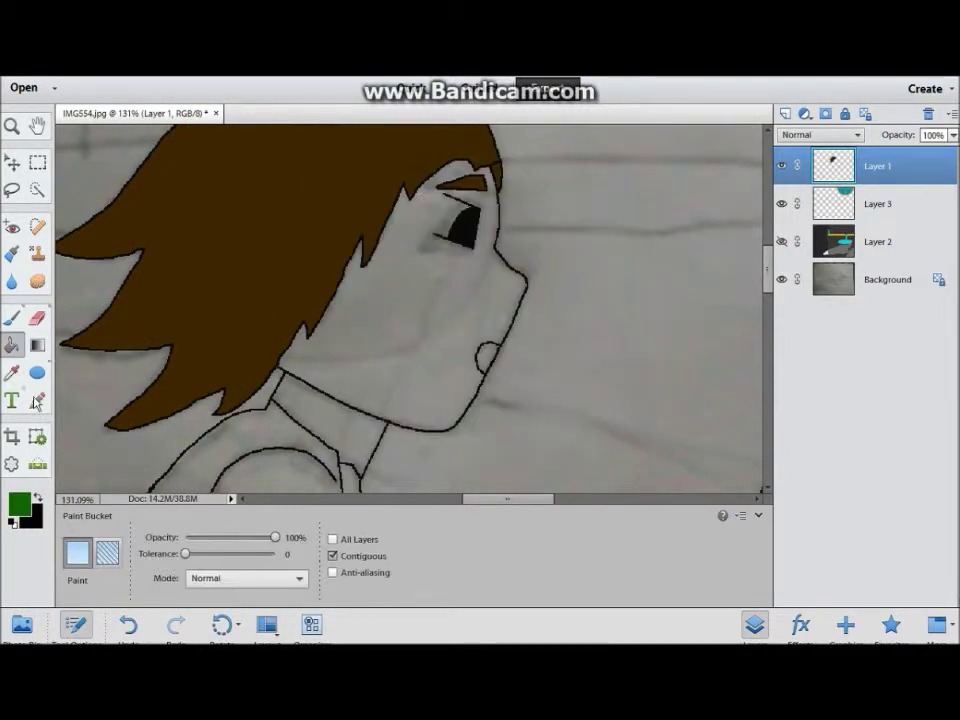
pyautogui.press('n')
pyautogui.scroll(5, 309, 413)
pyautogui.moveTo(273, 402); pyautogui.dragTo(409, 257)
pyautogui.press('k')
pyautogui.click(340, 347)
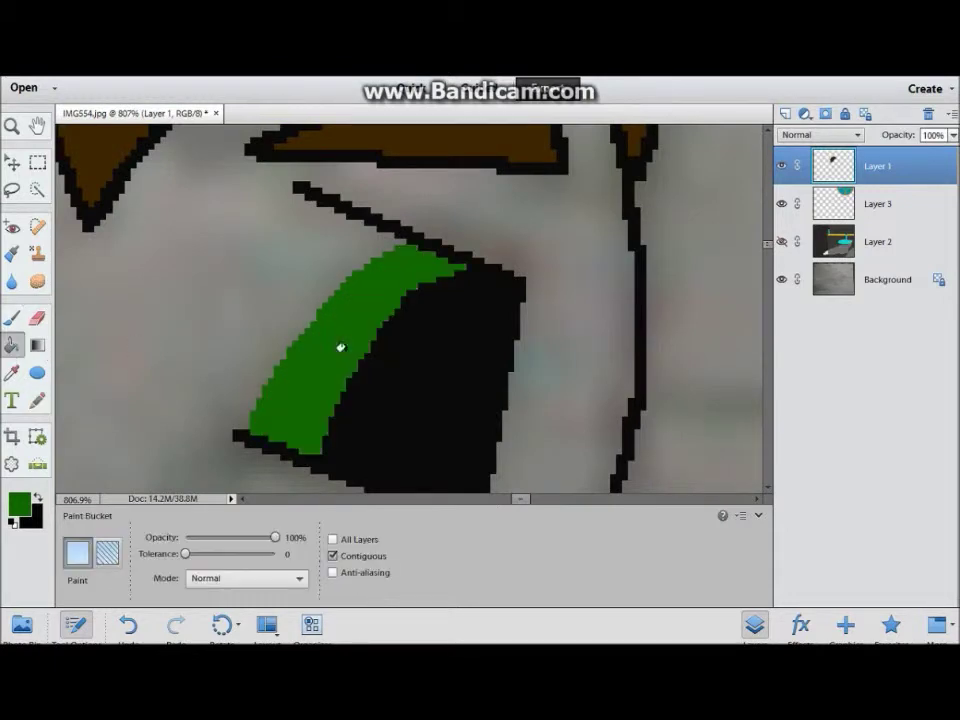
# Draw a white highlight along the eye's edge and fill the grey gap white
pyautogui.press('d')
pyautogui.press('x')
pyautogui.press('n')
pyautogui.moveTo(302, 203); pyautogui.dragTo(243, 422)
pyautogui.press('k')
pyautogui.click(332, 261)
pyautogui.scroll(-2, 332, 261)
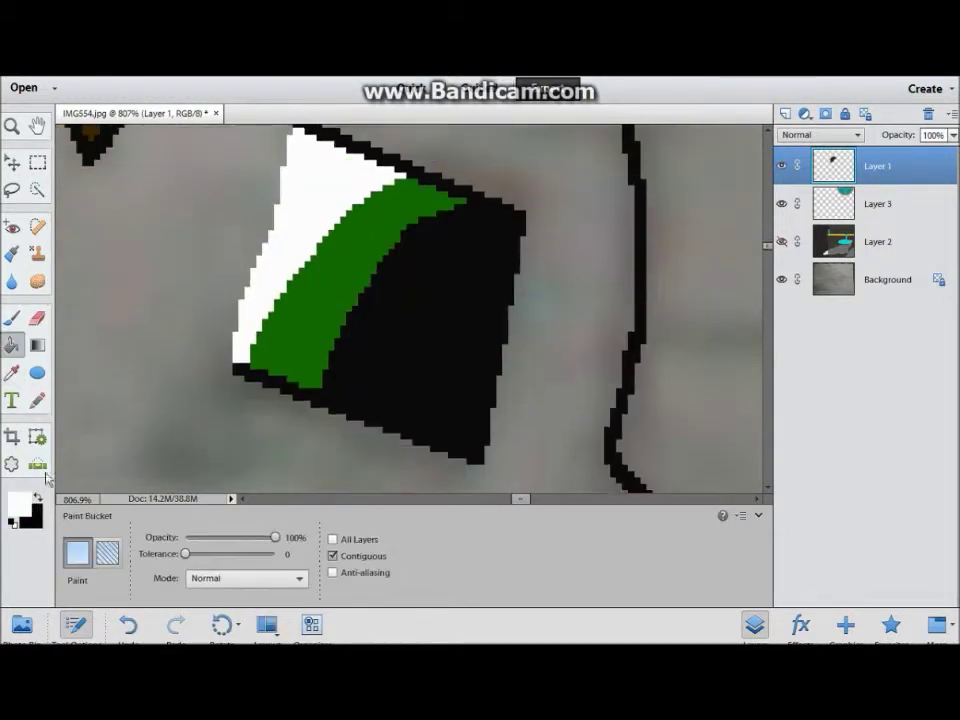
pyautogui.press('n')
pyautogui.press(']')
pyautogui.press(']')
pyautogui.press(']')
# Sample the cyan colour from the hidden scenery layer, then hide it again
pyautogui.hotkey('ctrl', '0')
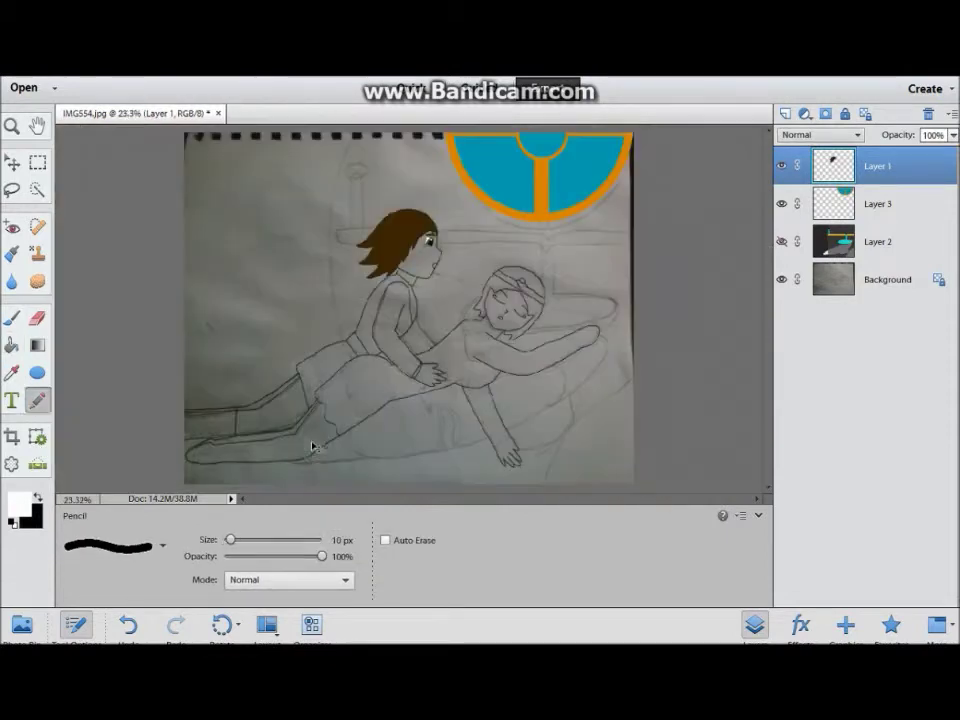
pyautogui.keyDown('ctrl'); pyautogui.click(462, 297); pyautogui.keyUp('ctrl')
pyautogui.press('i')
pyautogui.click(781, 241)
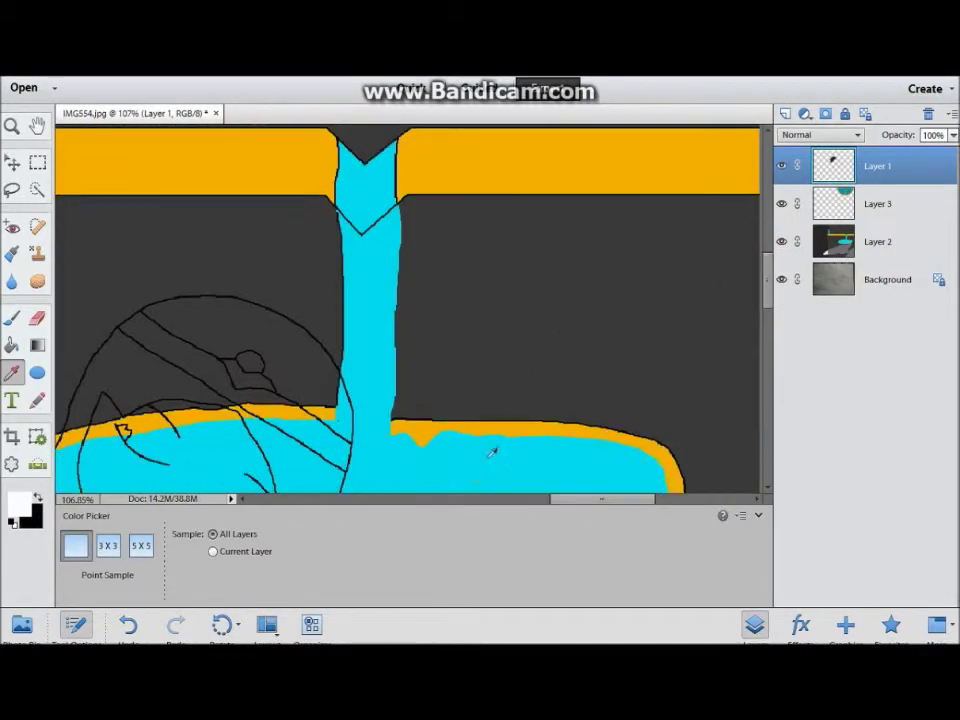
pyautogui.click(493, 450)
pyautogui.click(781, 241)
pyautogui.press('n')
# Pencil the cyan tear outline running down the boy's cheek
pyautogui.scroll(3, 121, 430)
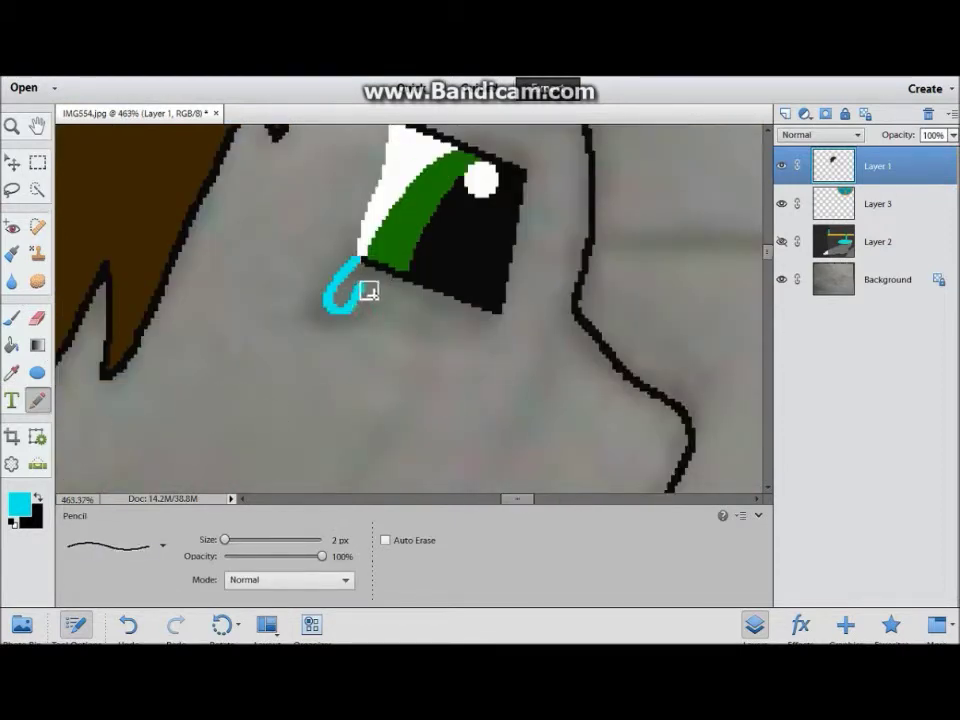
pyautogui.scroll(-1, 427, 278)
pyautogui.hotkey('ctrl', 'z')
pyautogui.hotkey('ctrl', 'z')
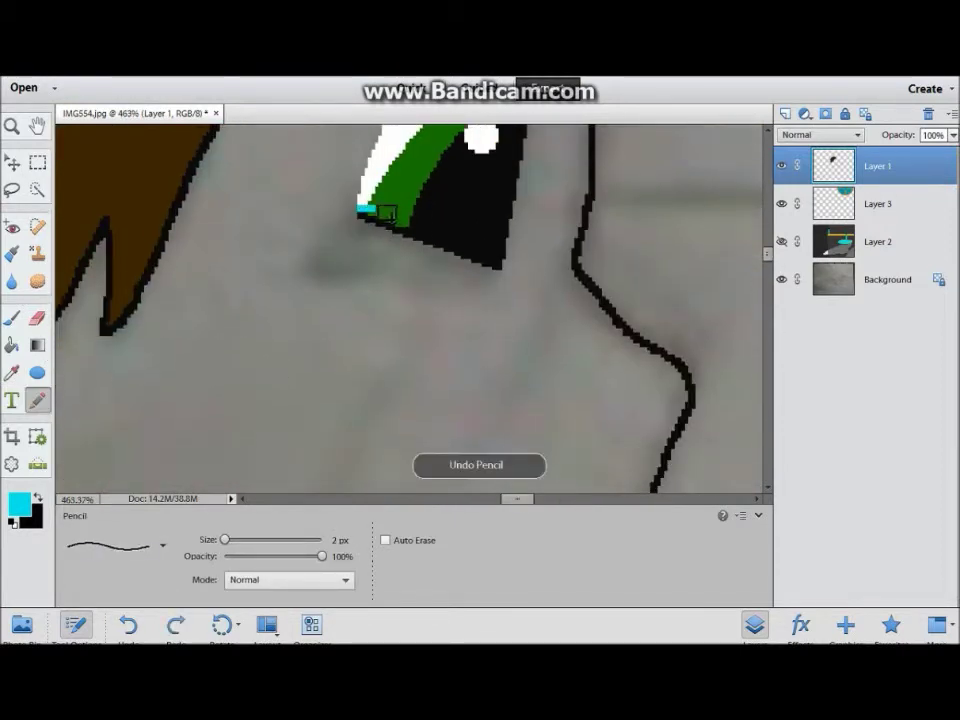
pyautogui.scroll(-1, 450, 248)
pyautogui.moveTo(417, 190); pyautogui.dragTo(356, 444)
pyautogui.scroll(-7, 356, 444)
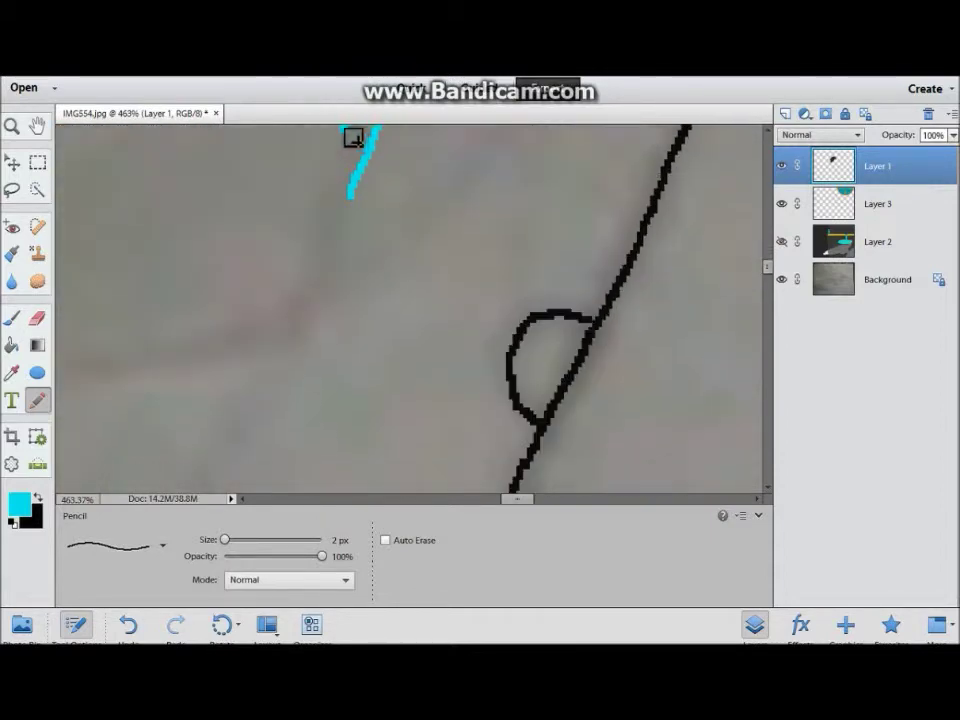
pyautogui.moveTo(350, 132); pyautogui.dragTo(253, 390)
pyautogui.moveTo(349, 193); pyautogui.dragTo(262, 400)
pyautogui.scroll(-5, 262, 400)
pyautogui.moveTo(242, 272); pyautogui.dragTo(198, 365)
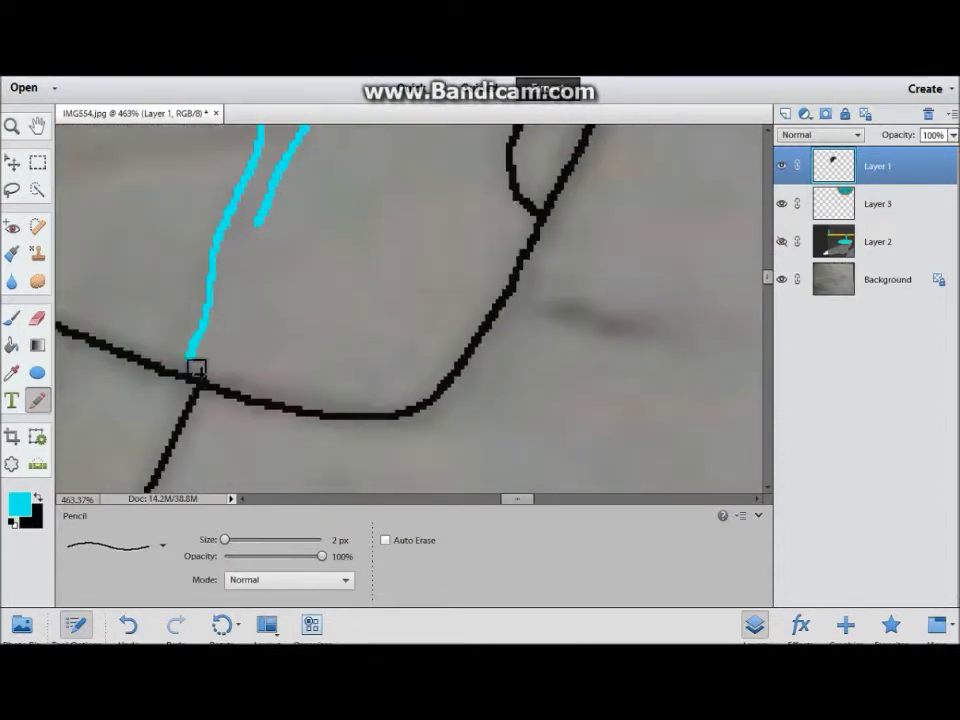
pyautogui.scroll(1, 197, 370)
# Fill the tear strip with cyan
pyautogui.press('k')
pyautogui.click(253, 257)
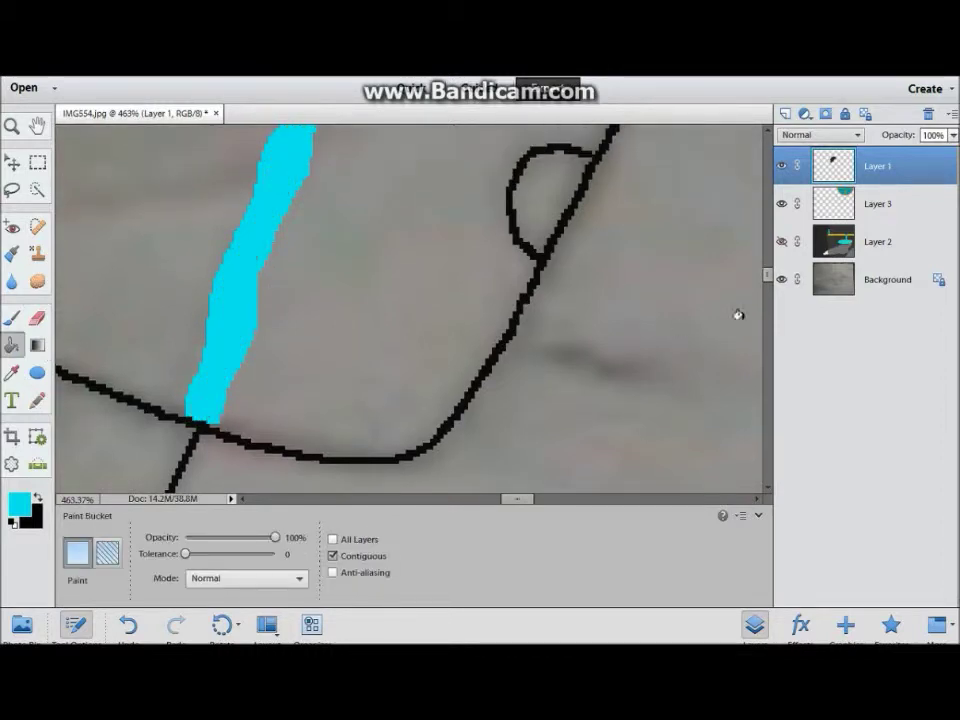
pyautogui.scroll(14, 679, 328)
pyautogui.scroll(-3, 468, 390)
pyautogui.scroll(-5, 468, 390)
# Choose a pale yellow skin tone and fill the boy's face with it
pyautogui.click(18, 505)
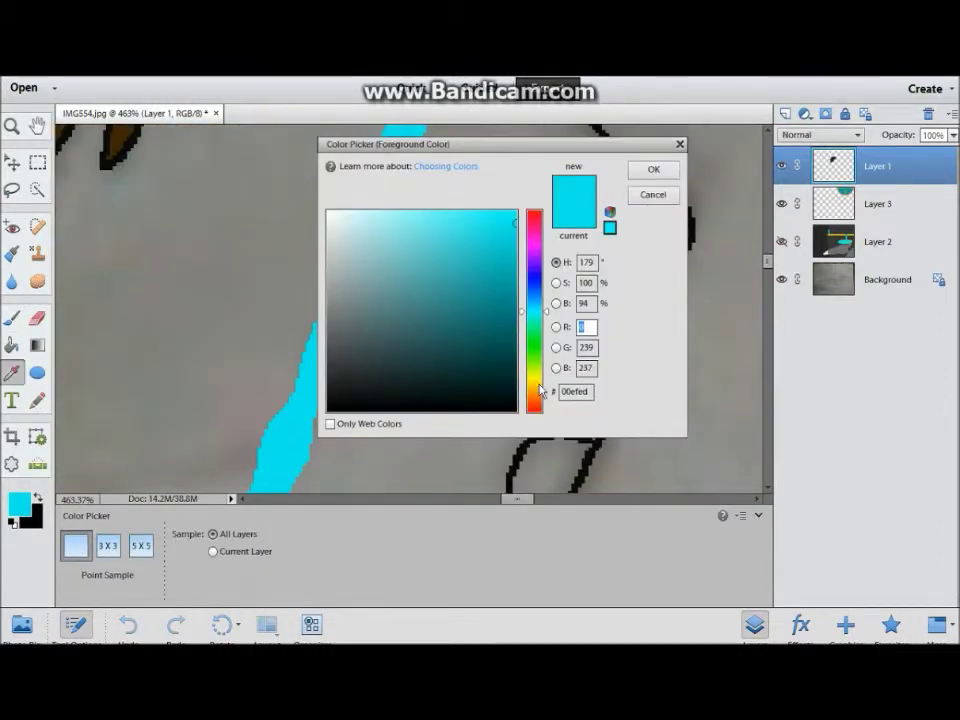
pyautogui.click(531, 385)
pyautogui.click(424, 207)
pyautogui.click(653, 167)
pyautogui.click(544, 216)
pyautogui.scroll(-3, 544, 216)
pyautogui.scroll(-2, 491, 289)
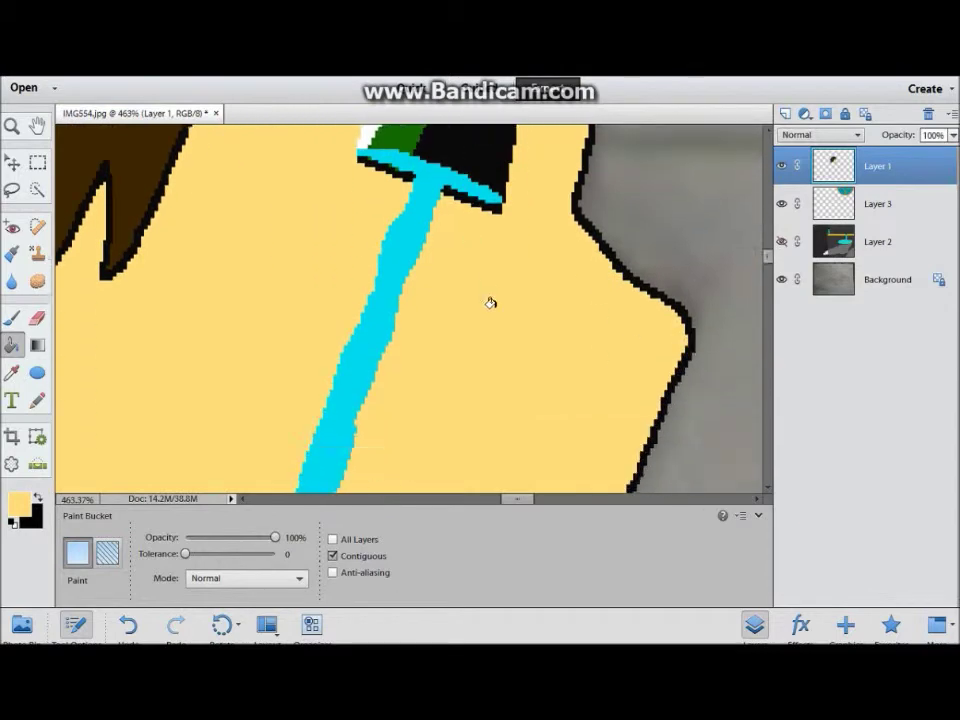
pyautogui.scroll(-5, 491, 296)
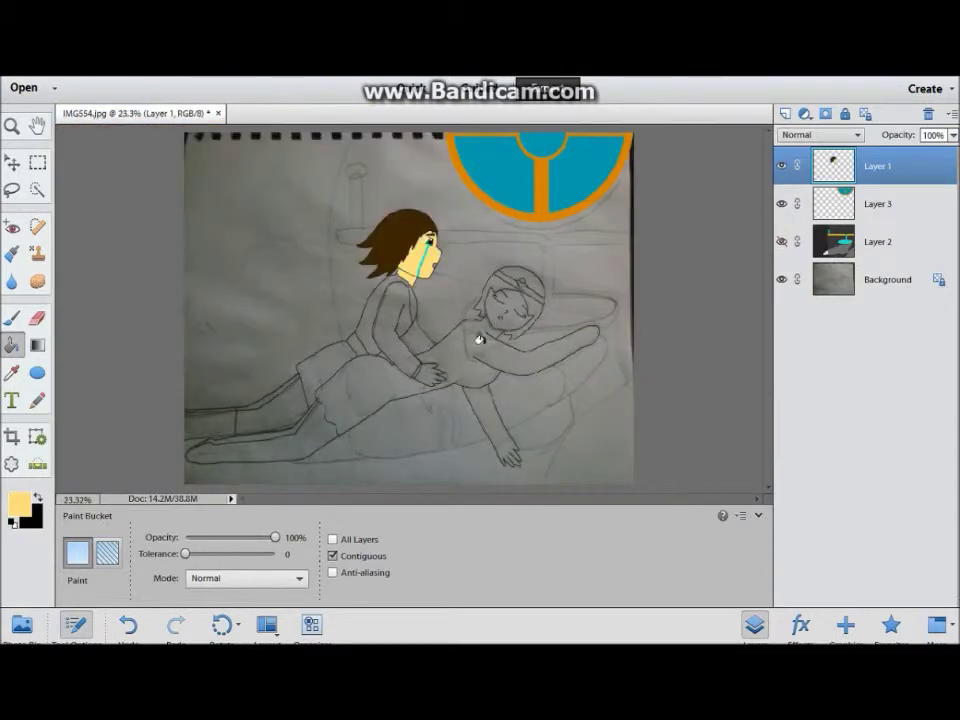
# Set the foreground to the near-black outline colour and return to the Pencil
pyautogui.press('i')
pyautogui.press('x')
pyautogui.click(18, 505)
pyautogui.write('10')
pyautogui.press('Tab')
pyautogui.write('10')
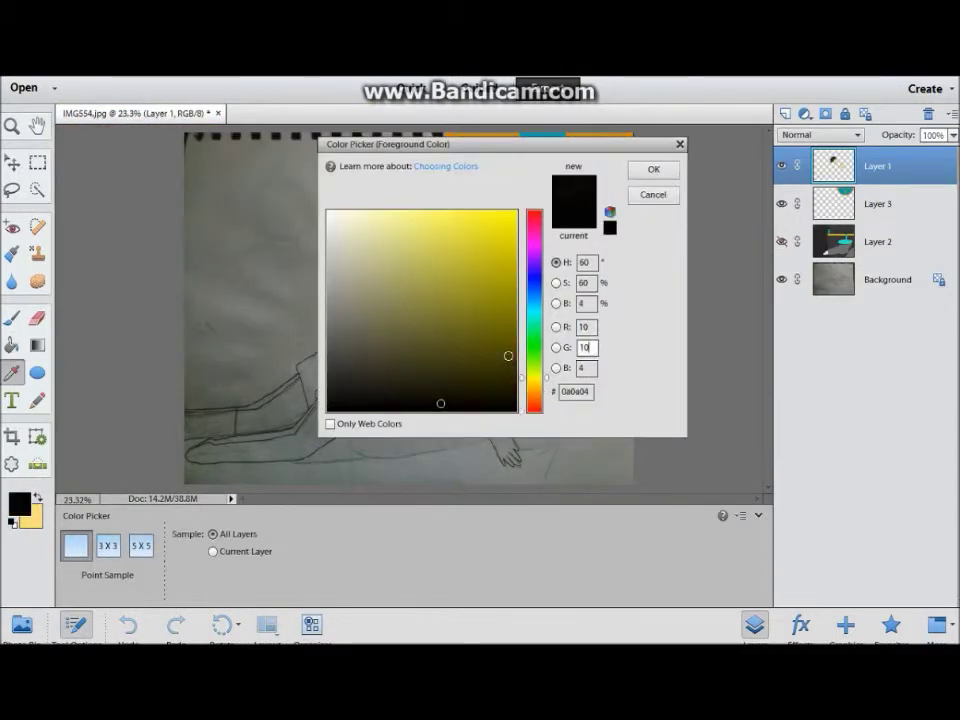
pyautogui.write('10')
pyautogui.press('Return')
pyautogui.press('n')
# With the Paint Bucket, swap to pale yellow, then make red the foreground colour
pyautogui.scroll(5, 366, 178)
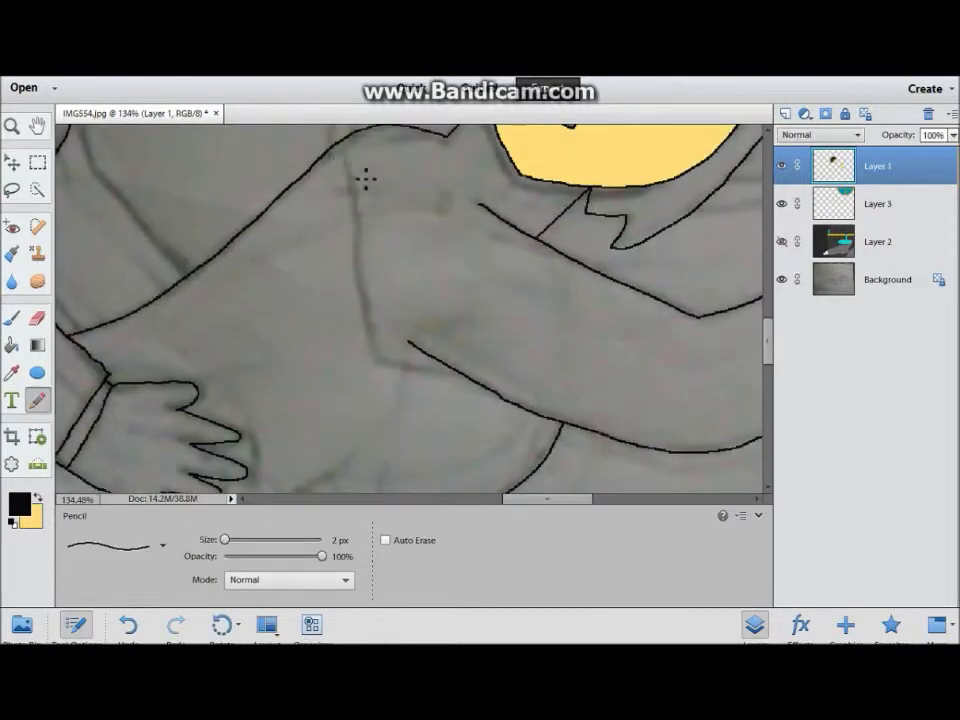
pyautogui.scroll(1, 394, 285)
pyautogui.press('k')
pyautogui.press('x')
pyautogui.scroll(3, 429, 401)
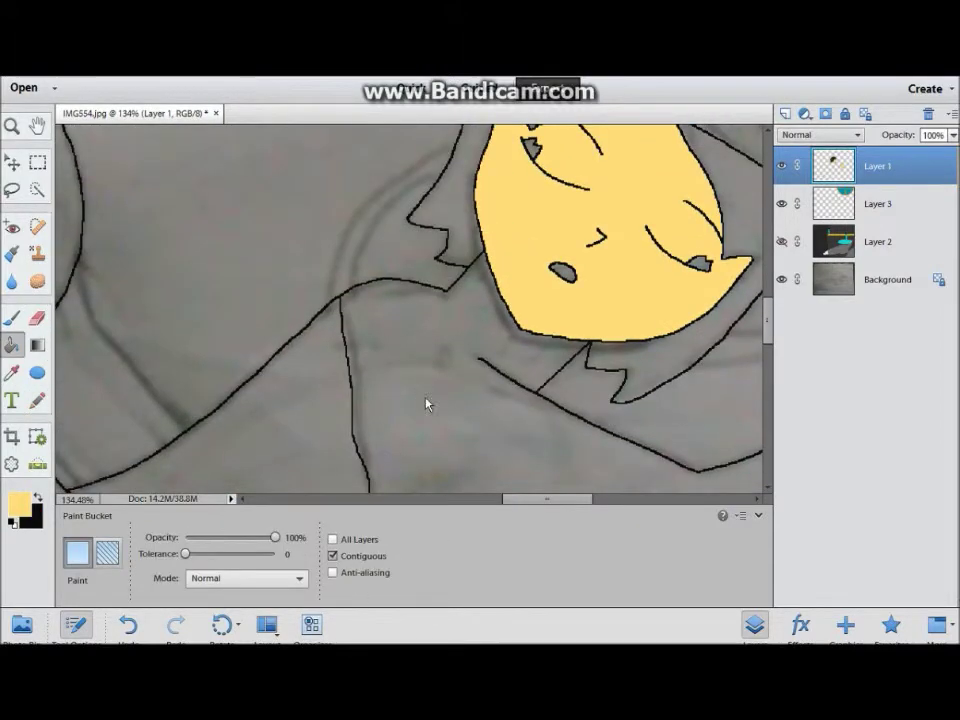
pyautogui.scroll(-5, 454, 394)
pyautogui.scroll(-5, 454, 394)
pyautogui.click(36, 497)
pyautogui.click(18, 505)
pyautogui.press('Return')
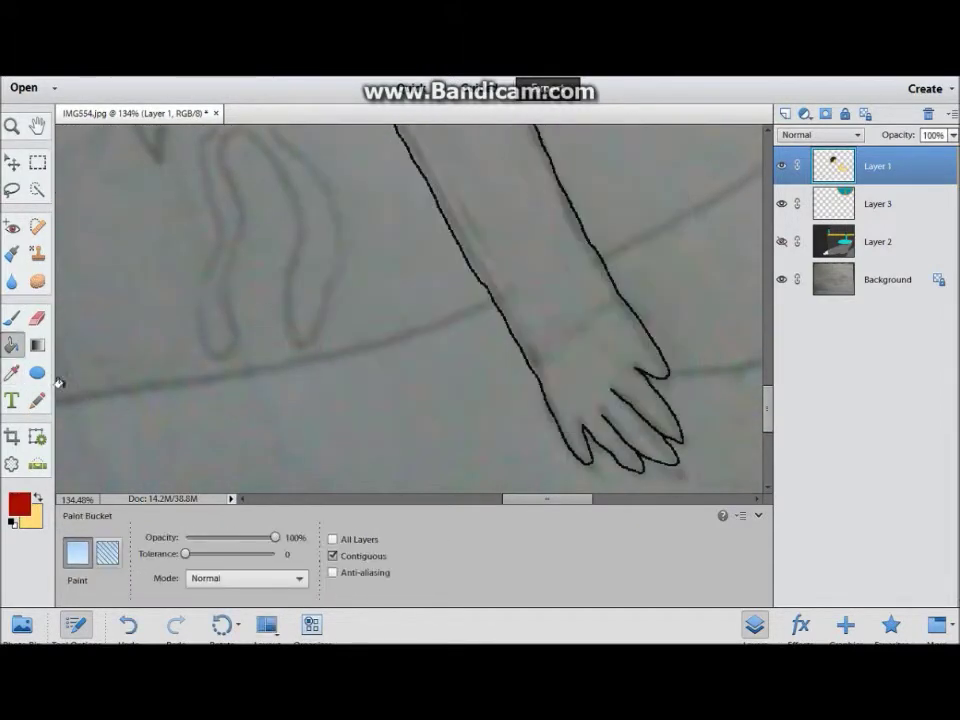
# Pencil a red outline around the girl's wrist
pyautogui.press('n')
pyautogui.scroll(3, 327, 340)
pyautogui.moveTo(388, 338); pyautogui.dragTo(534, 249)
pyautogui.scroll(-3, 578, 305)
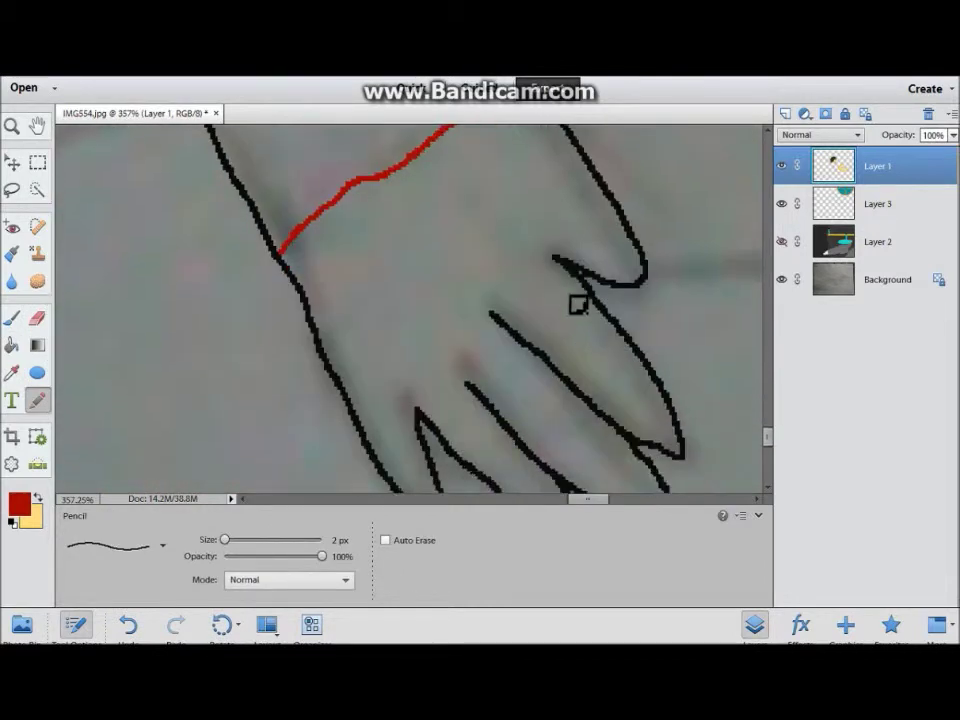
pyautogui.scroll(-2, 560, 289)
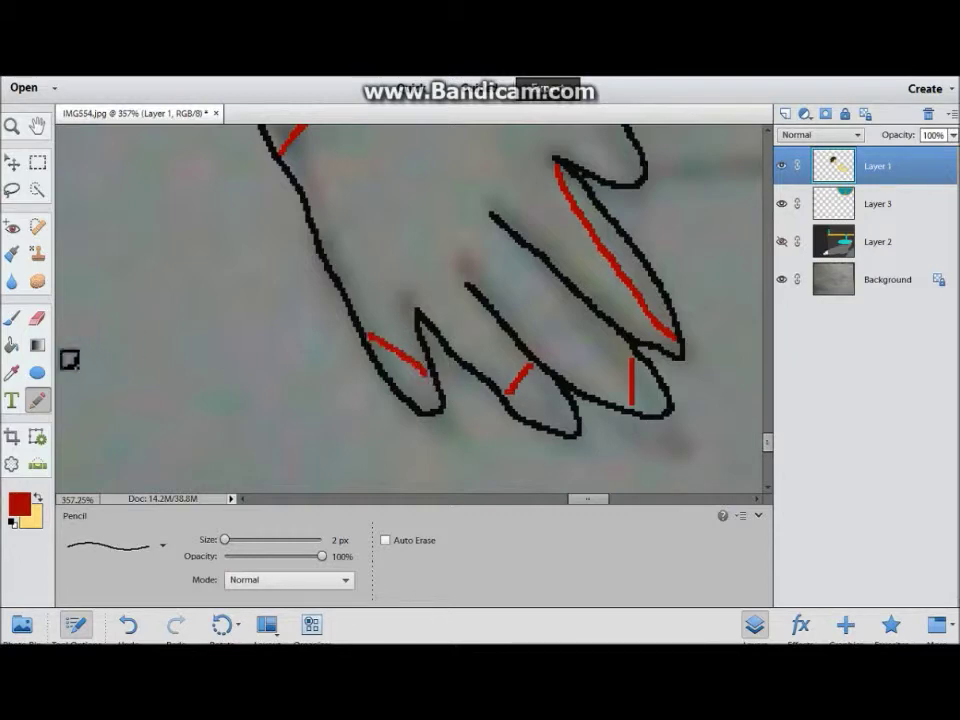
# Try bucket-filling the girl's hand red, undoing the fills that leaked
pyautogui.press('k')
pyautogui.click(400, 350)
pyautogui.hotkey('ctrl', 'z')
pyautogui.press('t')
pyautogui.press('n')
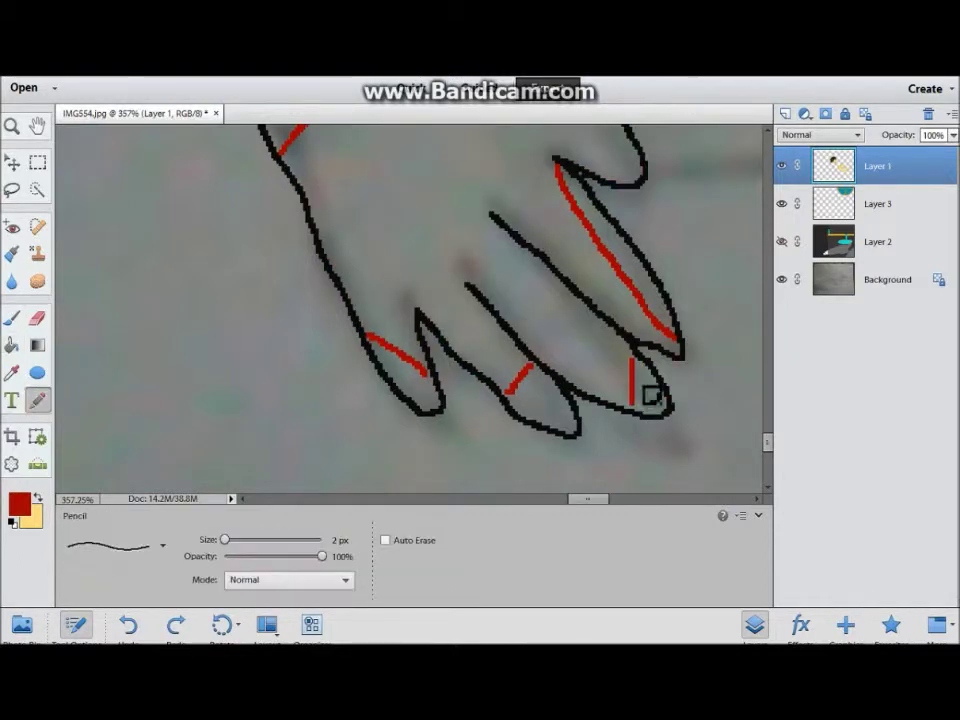
pyautogui.press('k')
pyautogui.click(407, 214)
pyautogui.hotkey('ctrl', 'z')
pyautogui.hotkey('ctrl', '0')
pyautogui.press('n')
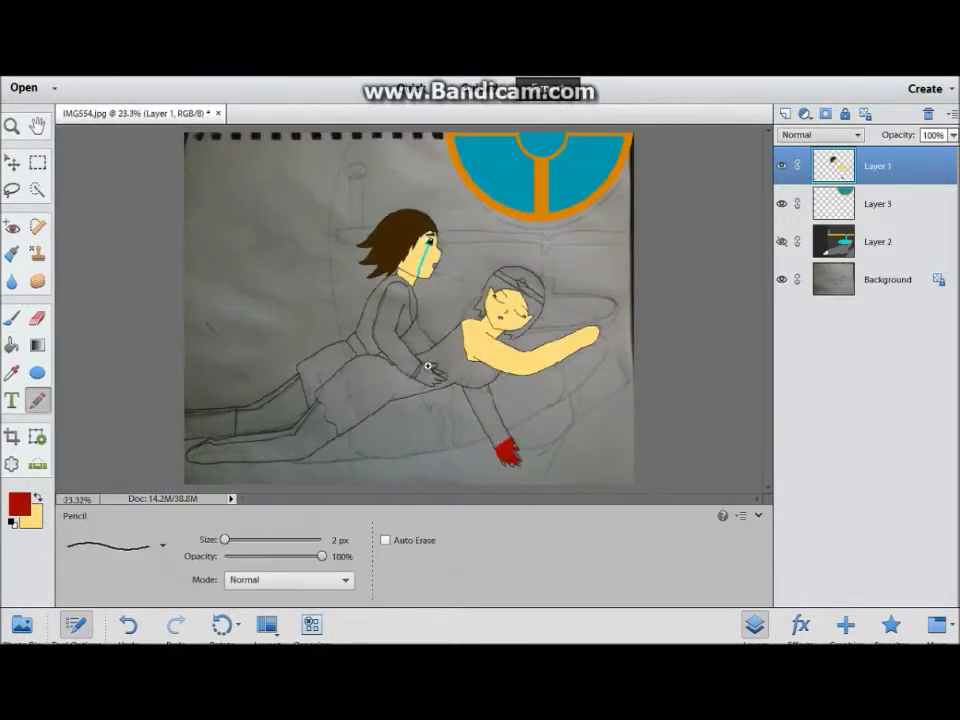
# Draw red strokes below the hand, removing a stray one, and start the blood-stain loop
pyautogui.scroll(5, 450, 392)
pyautogui.scroll(5, 630, 412)
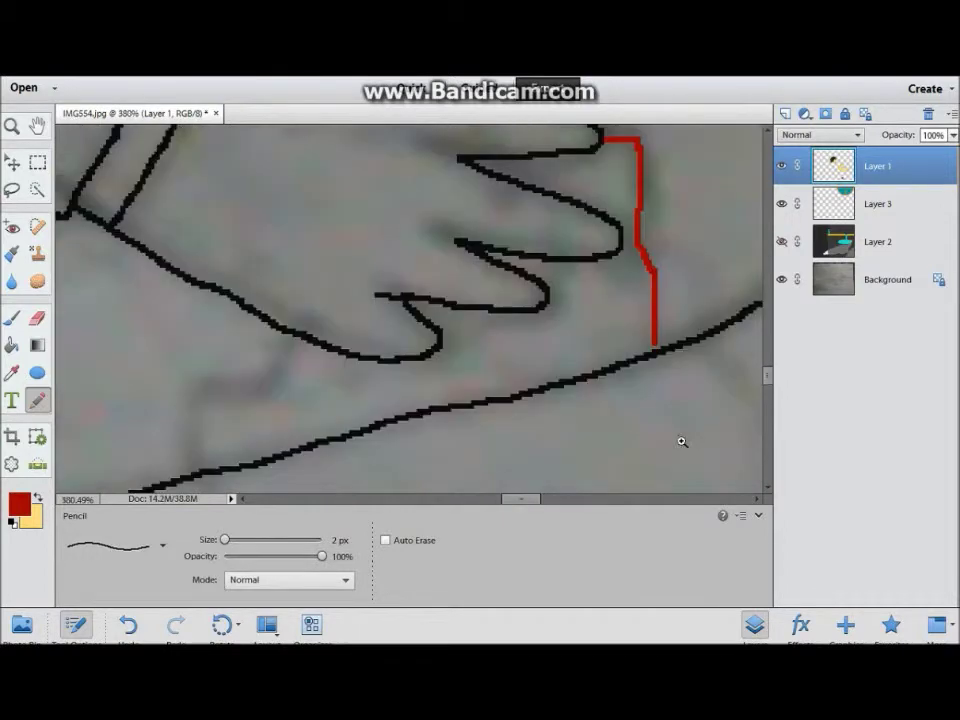
pyautogui.scroll(-3, 204, 204)
pyautogui.moveTo(204, 204)
pyautogui.mouseDown()
pyautogui.moveTo(300, 386)
pyautogui.moveTo(493, 465)
pyautogui.mouseUp()
pyautogui.scroll(-3, 481, 179)
pyautogui.moveTo(481, 179); pyautogui.dragTo(525, 450)
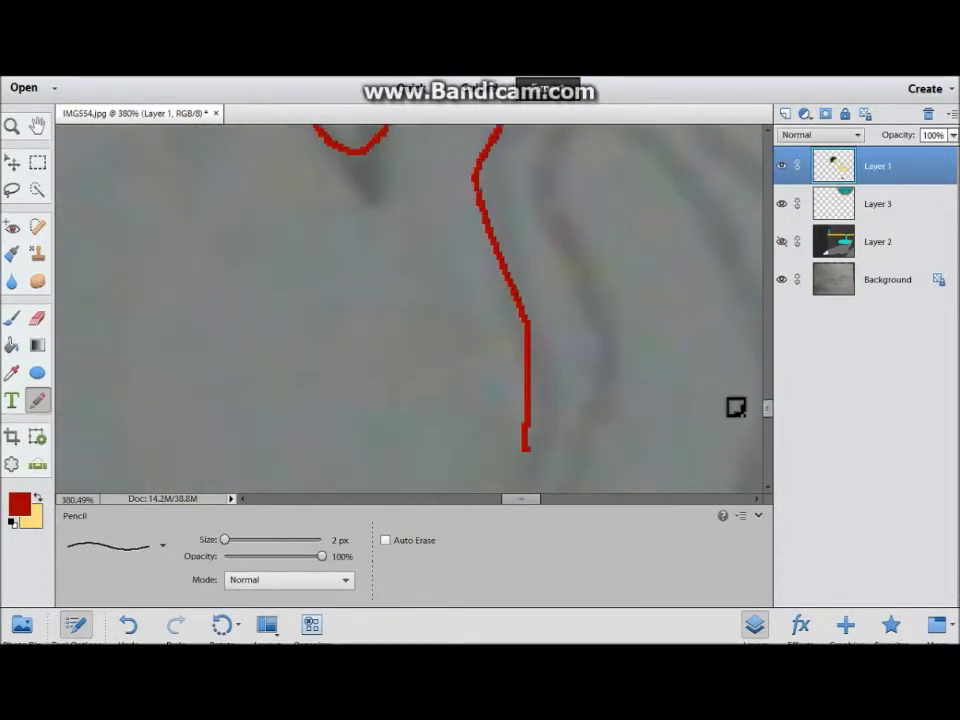
pyautogui.scroll(-3, 722, 407)
pyautogui.hotkey('ctrl', 'z')
pyautogui.moveTo(521, 129)
pyautogui.mouseDown()
pyautogui.moveTo(491, 354)
pyautogui.moveTo(580, 175)
pyautogui.mouseUp()
# Finish the red blood-stain outline, closing it against the black line
pyautogui.scroll(3, 700, 440)
pyautogui.moveTo(578, 492)
pyautogui.mouseDown()
pyautogui.moveTo(598, 456)
pyautogui.moveTo(583, 163)
pyautogui.moveTo(722, 330)
pyautogui.mouseUp()
pyautogui.hscroll(3, 545, 510)
pyautogui.moveTo(203, 128)
pyautogui.mouseDown()
pyautogui.moveTo(276, 268)
pyautogui.moveTo(306, 450)
pyautogui.mouseUp()
pyautogui.scroll(-3, 379, 249)
pyautogui.moveTo(306, 193)
pyautogui.mouseDown()
pyautogui.moveTo(296, 352)
pyautogui.moveTo(439, 201)
pyautogui.mouseUp()
pyautogui.scroll(3, 439, 201)
pyautogui.moveTo(435, 489)
pyautogui.mouseDown()
pyautogui.moveTo(435, 407)
pyautogui.moveTo(407, 321)
pyautogui.moveTo(240, 127)
pyautogui.mouseUp()
pyautogui.scroll(-3, 572, 506)
pyautogui.scroll(-3, 551, 440)
pyautogui.moveTo(525, 489)
pyautogui.mouseDown()
pyautogui.moveTo(551, 435)
pyautogui.moveTo(549, 156)
pyautogui.mouseUp()
pyautogui.scroll(3, 400, 250)
# Bucket-fill the blood stain red and fit the drawing in view
pyautogui.press('k')
pyautogui.click(536, 371)
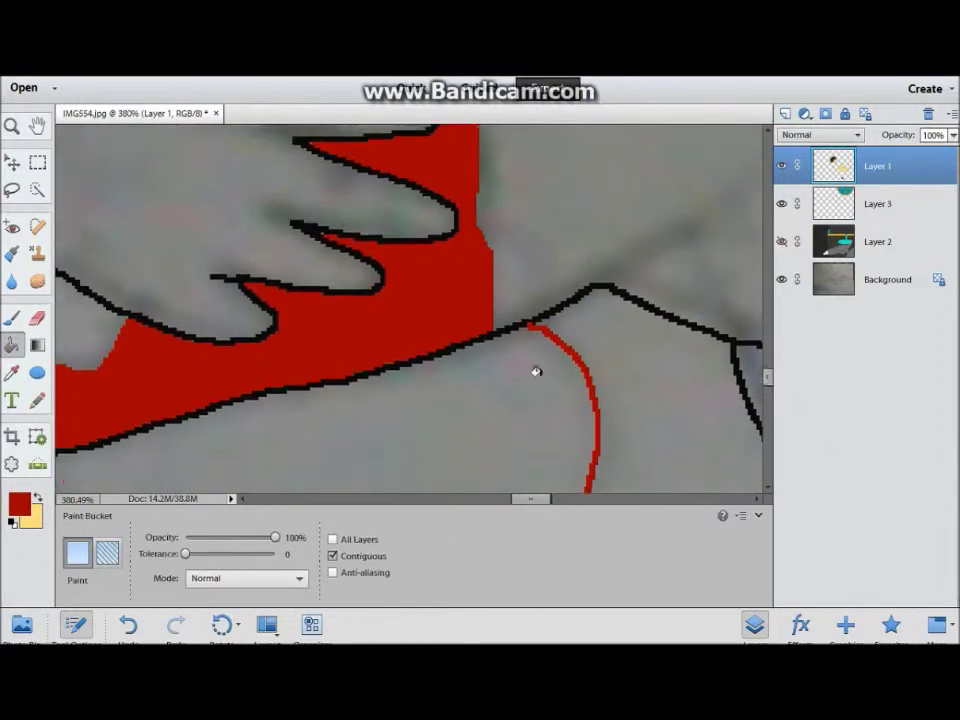
pyautogui.hotkey('ctrl', '0')
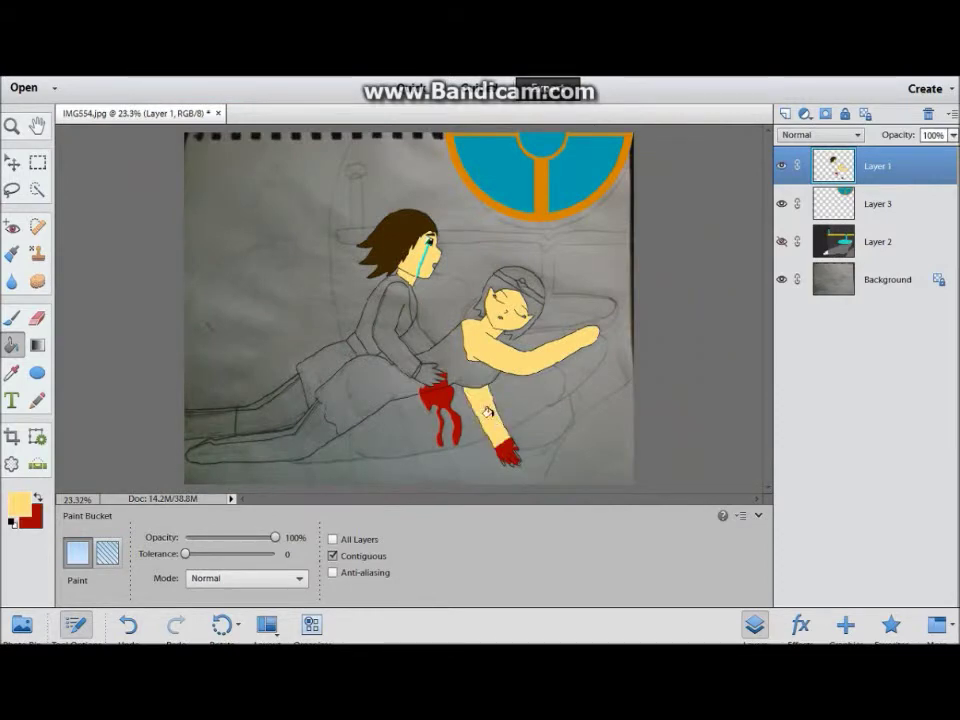
pyautogui.scroll(5, 505, 450)
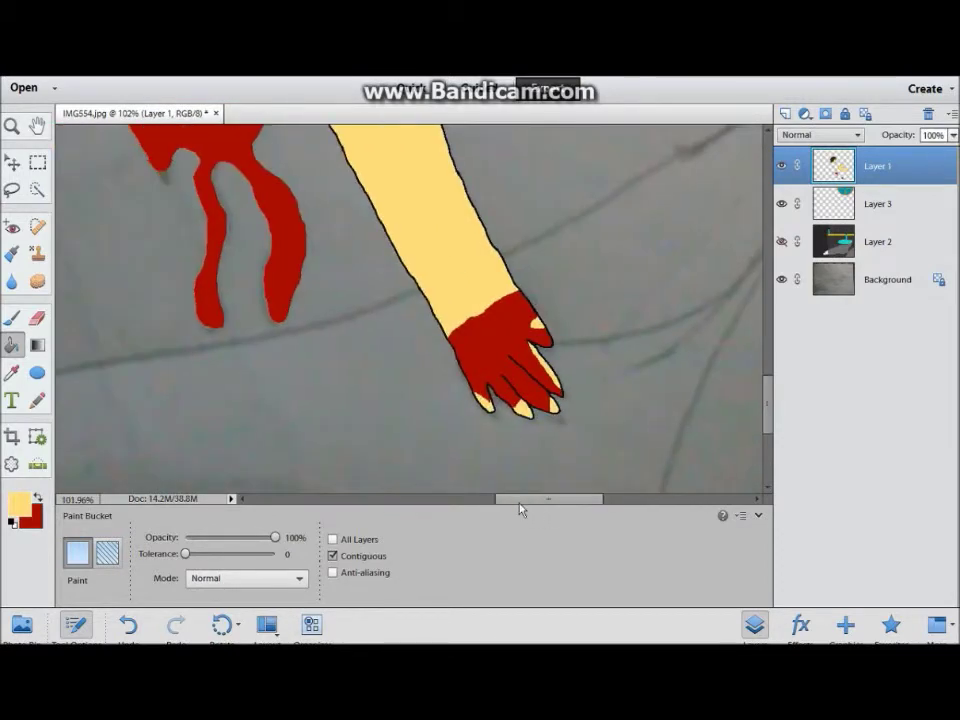
# Pick an orange-yellow for the hair, then switch the foreground to black
pyautogui.moveTo(520, 498); pyautogui.dragTo(332, 274)
pyautogui.hotkey('ctrl', '0')
pyautogui.click(19, 503)
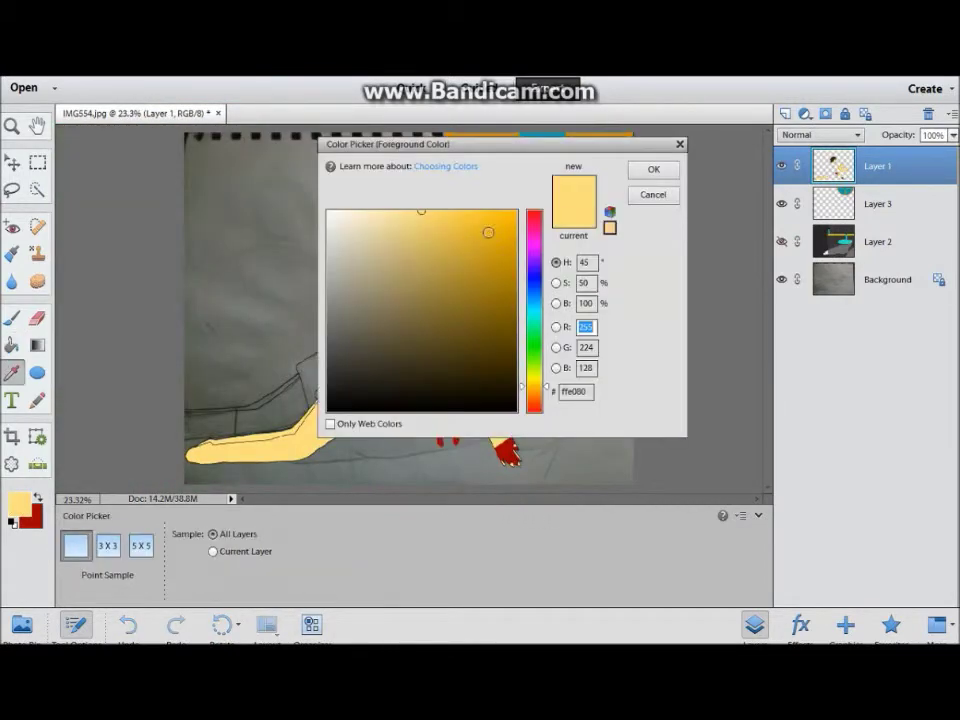
pyautogui.click(533, 295)
pyautogui.press('Return')
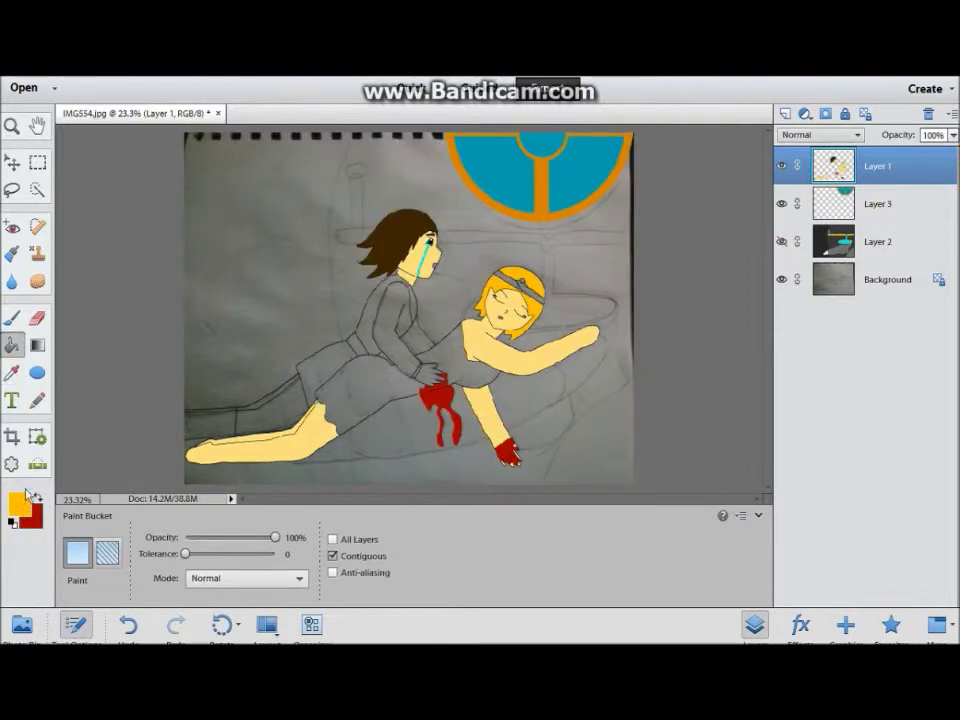
pyautogui.click(28, 497)
pyautogui.click(317, 398)
pyautogui.press('Return')
# Switch to the Pencil and navigate the canvas with the colour chooser open
pyautogui.press('n')
pyautogui.scroll(4, 388, 332)
pyautogui.scroll(2, 392, 230)
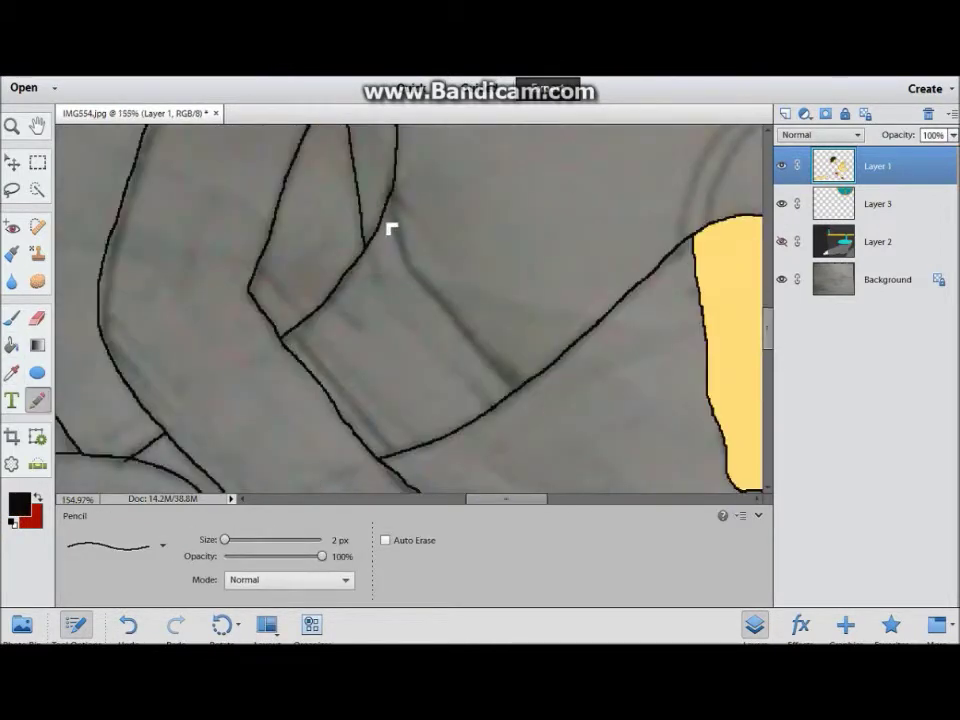
pyautogui.click(21, 503)
pyautogui.scroll(5, 240, 229)
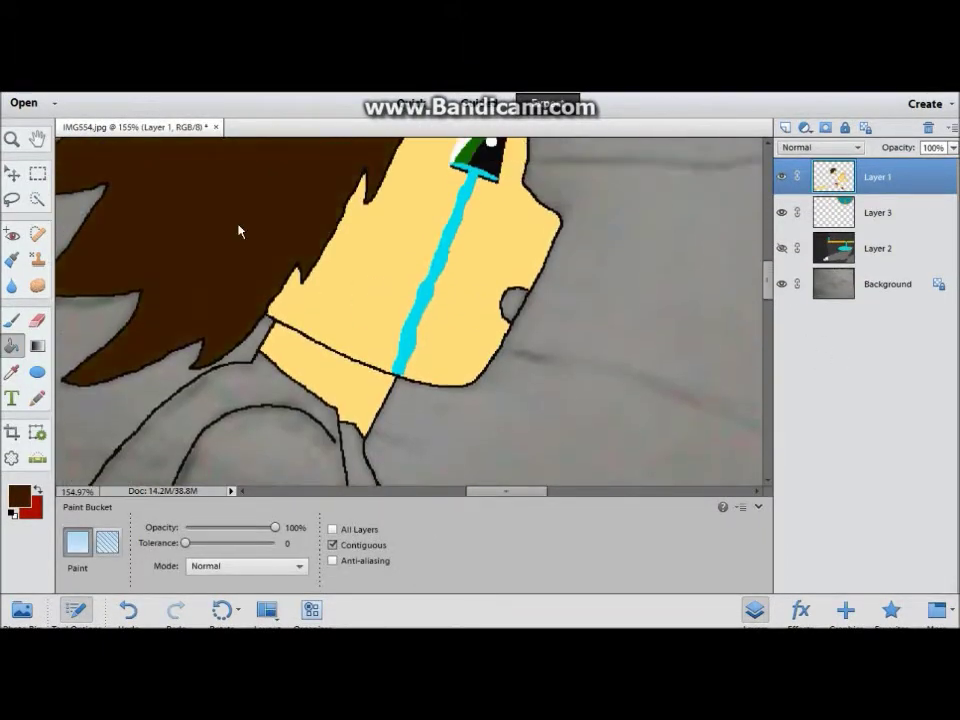
pyautogui.scroll(-3, 300, 300)
pyautogui.scroll(-3, 407, 424)
pyautogui.hscroll(-3, 447, 490)
pyautogui.scroll(5, 400, 350)
# Fill the boy's glove black and fit the drawing in view
pyautogui.press('i')
pyautogui.click(19, 496)
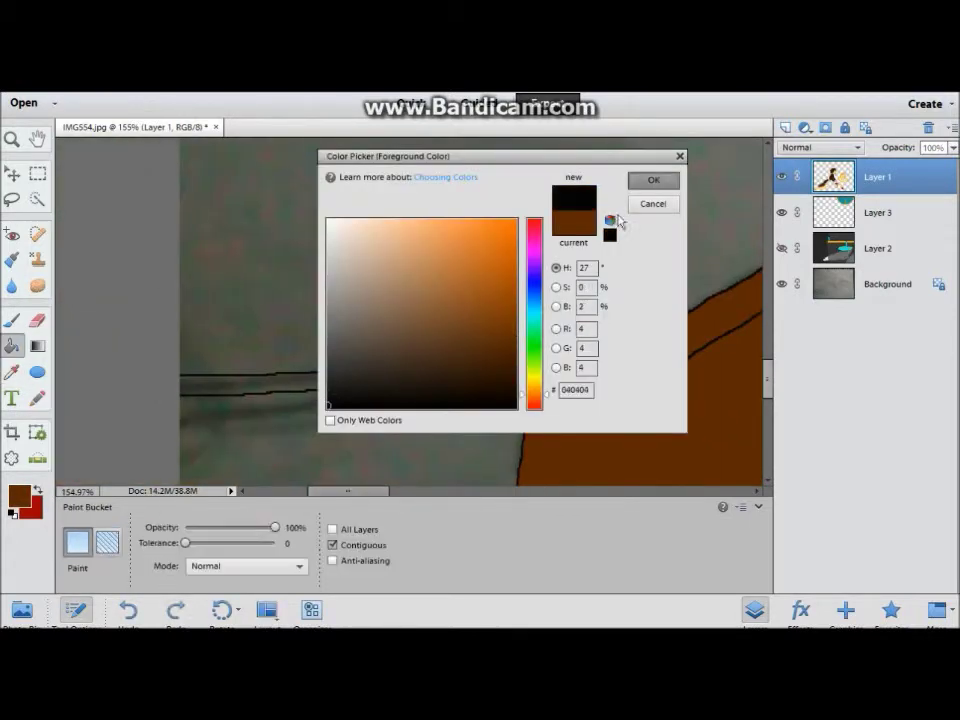
pyautogui.press('Return')
pyautogui.click(386, 463)
pyautogui.hotkey('ctrl', '0')
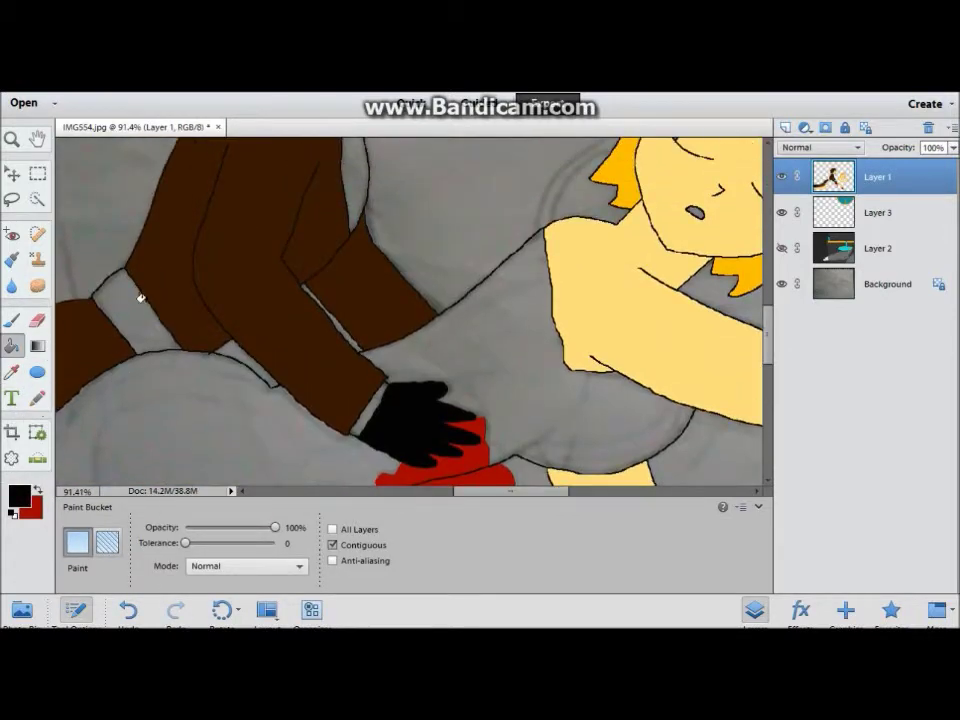
# Bucket-fill the blanket white and make Layer 2's dark pipe background visible
pyautogui.click(529, 300)
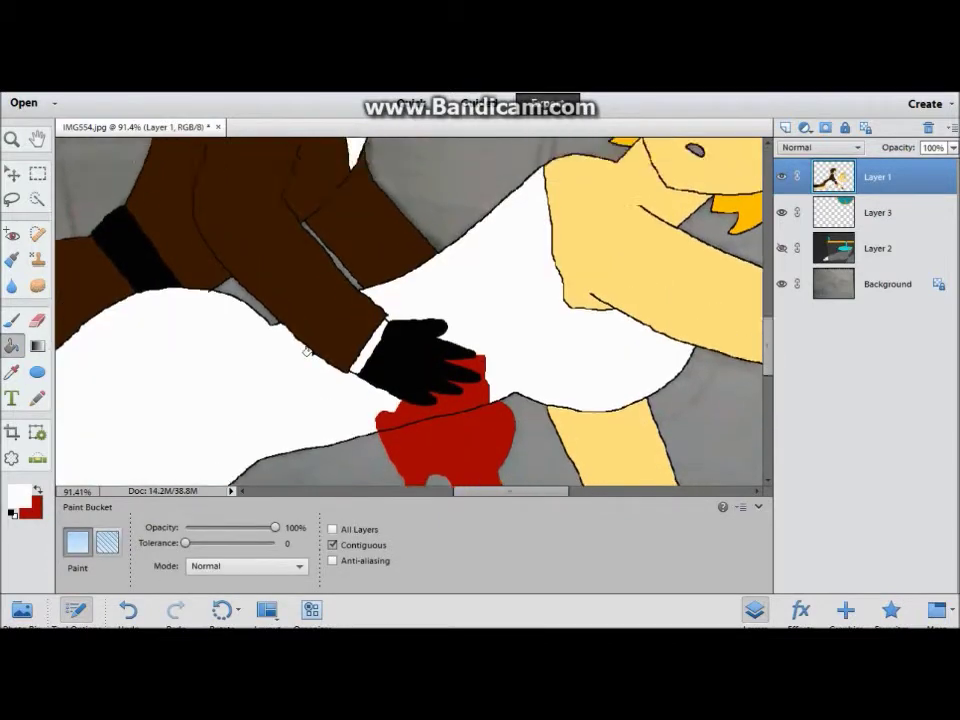
pyautogui.moveTo(510, 491); pyautogui.dragTo(548, 498)
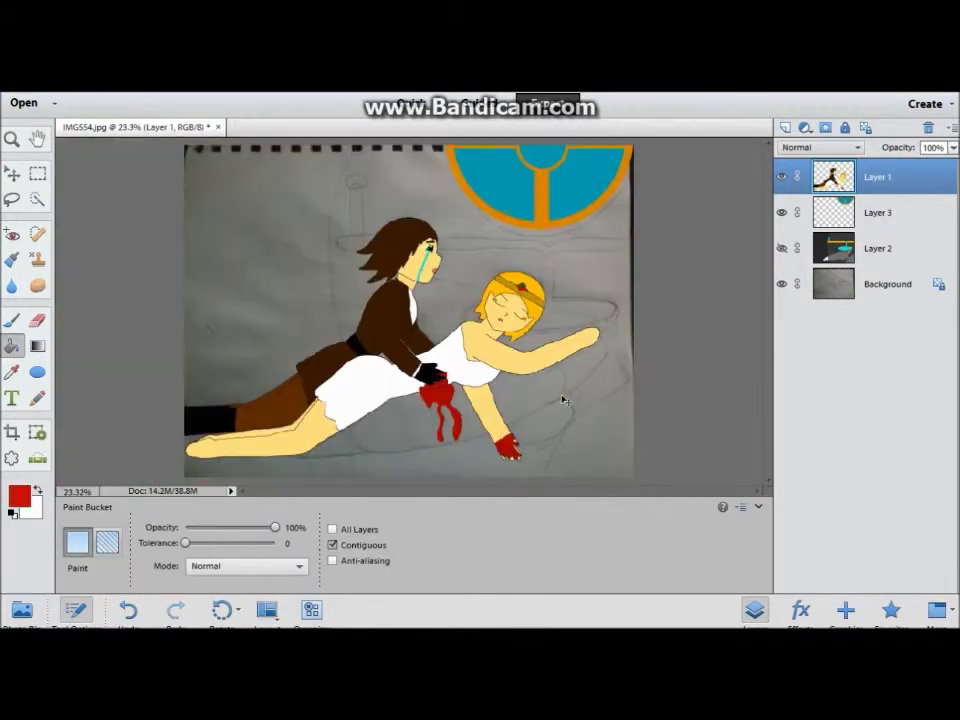
pyautogui.click(781, 248)
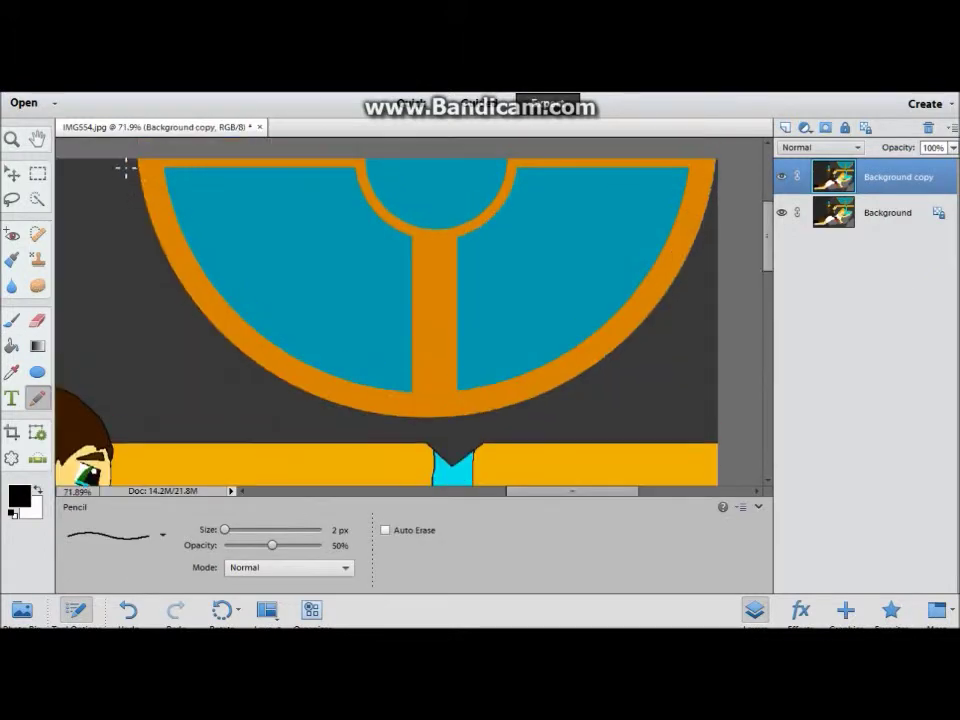
# Draw a faint, slightly thicker pencil line down the wall beside the arch
pyautogui.press(']')
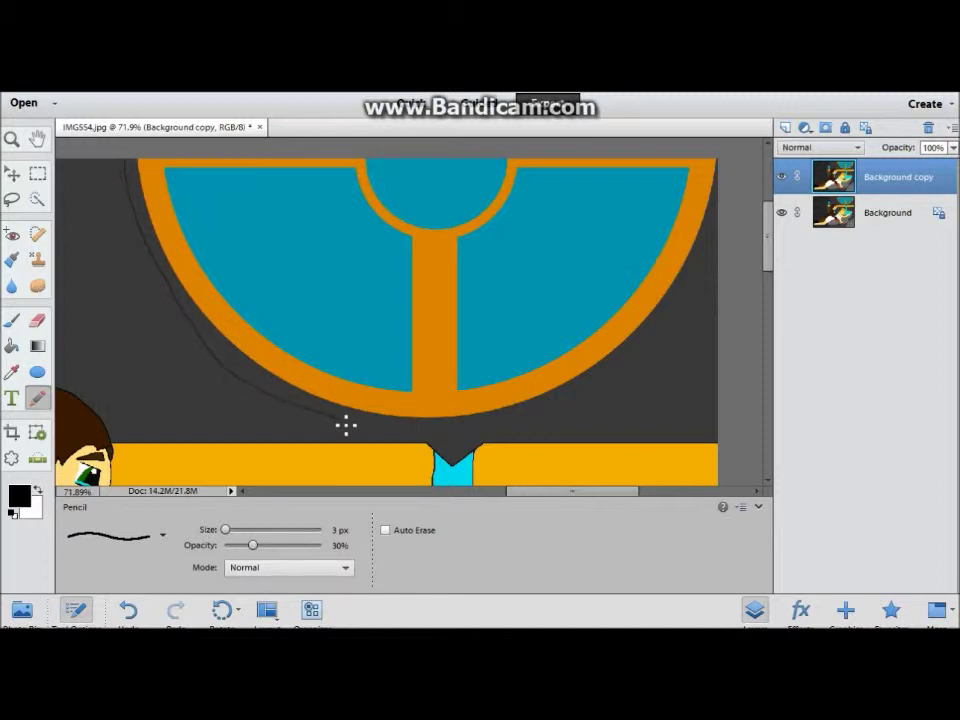
pyautogui.hotkey('ctrl', 'z')
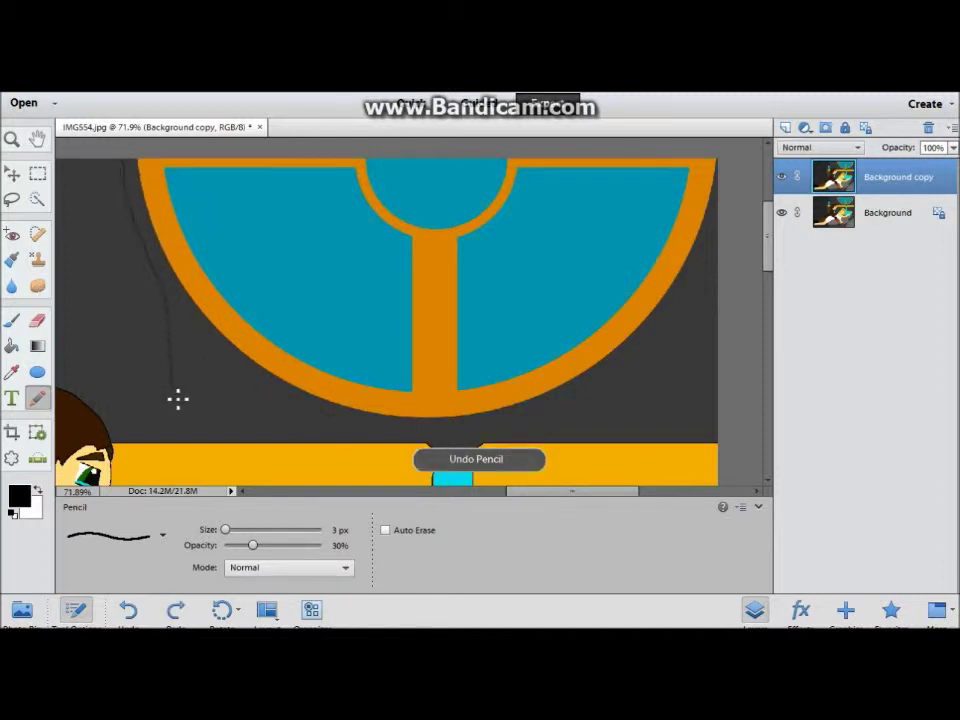
pyautogui.scroll(5, 430, 416)
pyautogui.moveTo(540, 497); pyautogui.dragTo(662, 497)
pyautogui.scroll(5, 619, 253)
pyautogui.moveTo(622, 150); pyautogui.dragTo(561, 317)
pyautogui.scroll(-4, 548, 172)
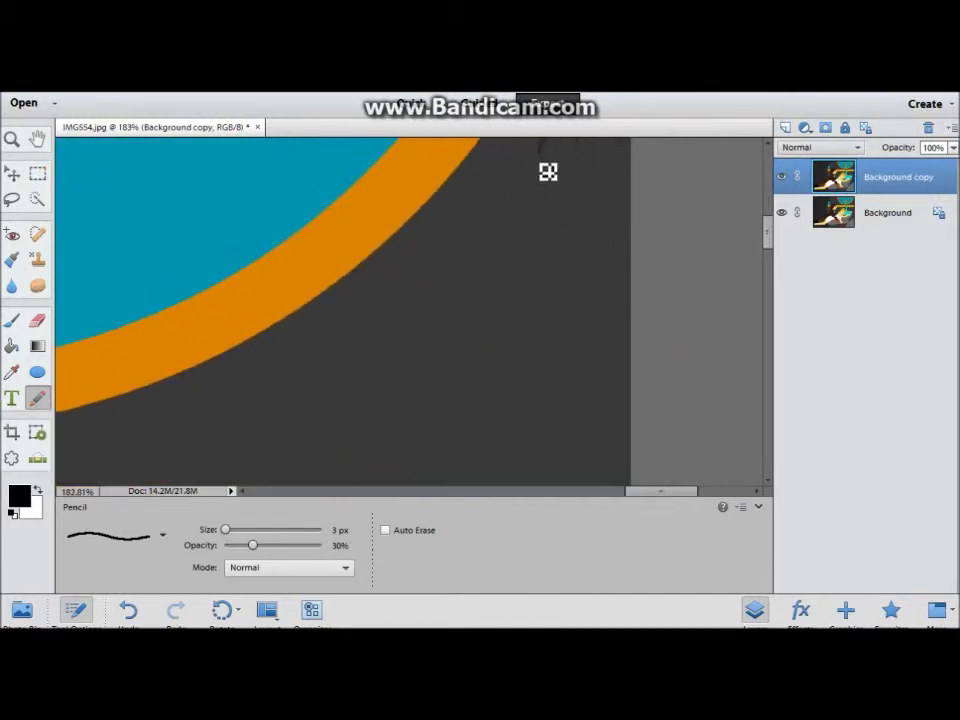
pyautogui.scroll(2, 484, 329)
pyautogui.scroll(2, 420, 377)
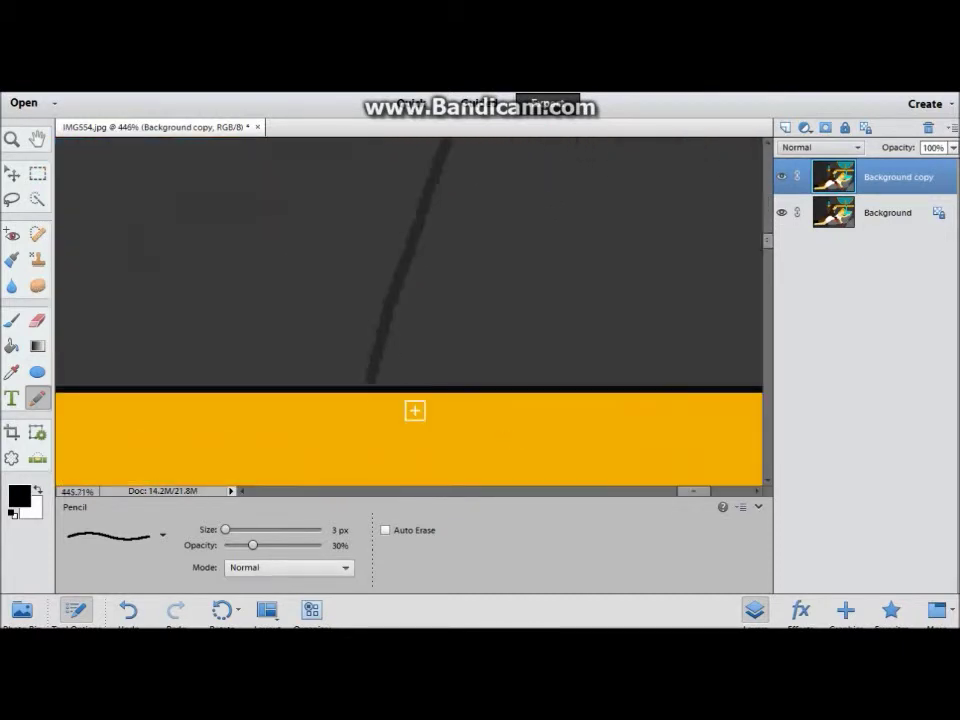
pyautogui.scroll(5, 377, 393)
pyautogui.hscroll(-3, 681, 240)
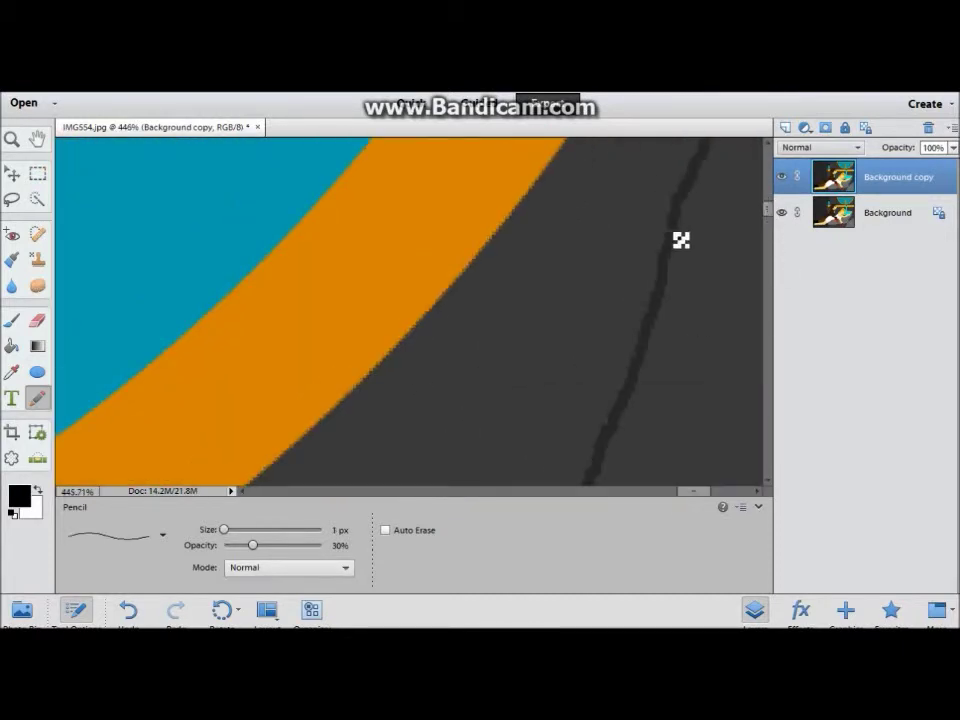
# Shade the wall right of the line with a 30% opacity bucket fill
pyautogui.press('k')
pyautogui.click(637, 422)
pyautogui.hotkey('ctrl', 'z')
pyautogui.moveTo(275, 527); pyautogui.dragTo(228, 527)
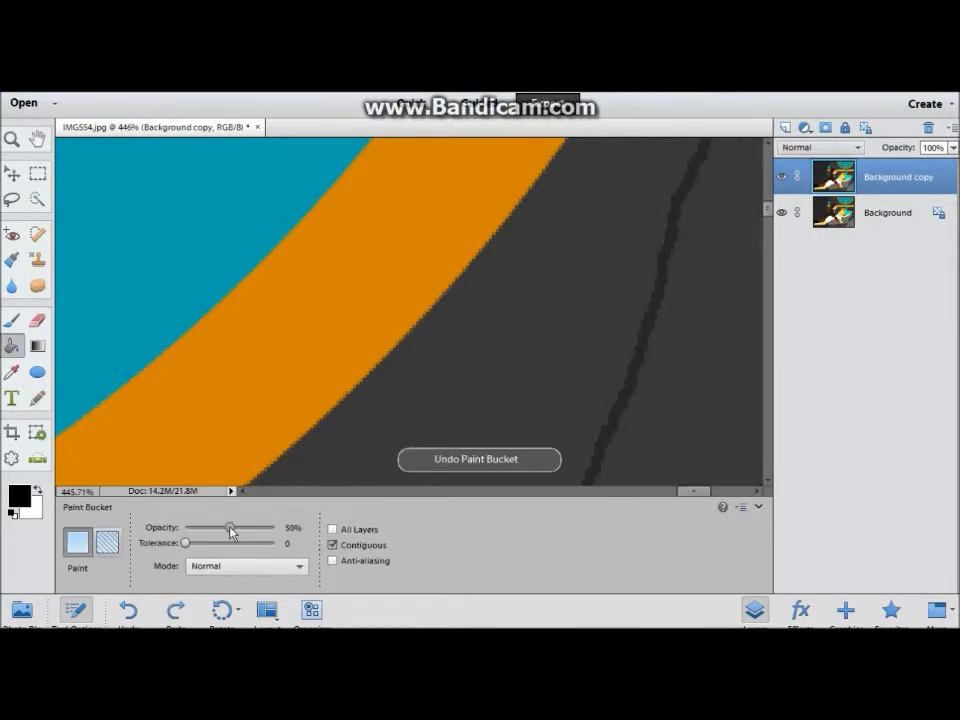
pyautogui.press('n')
pyautogui.click(14, 349)
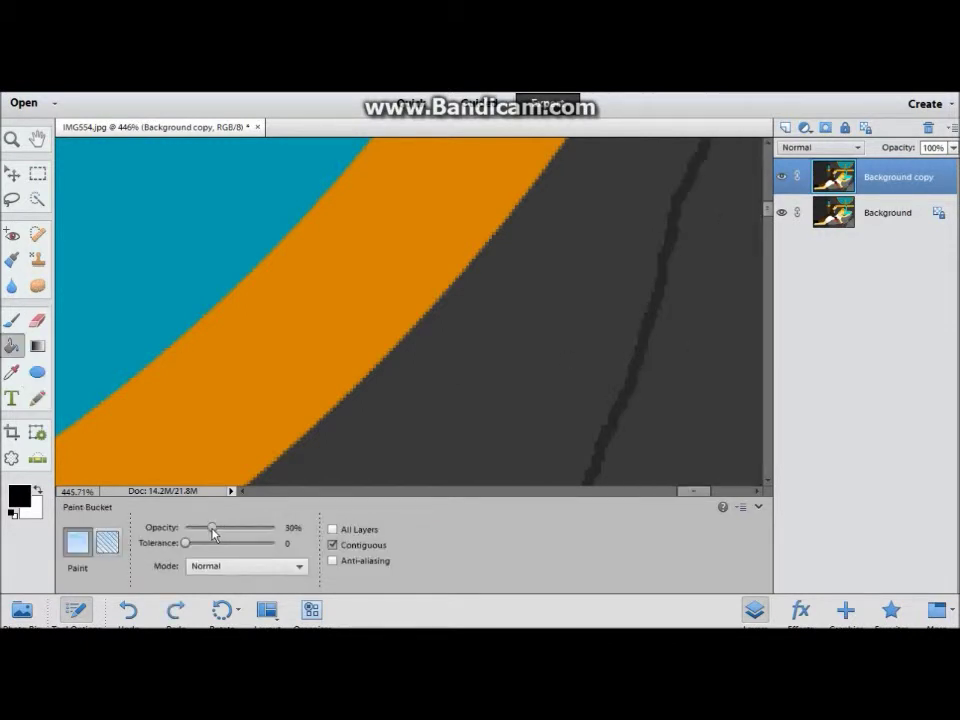
pyautogui.click(703, 394)
pyautogui.hotkey('ctrl', '0')
# Draw a curve across the lower orange bowl and shade below it darker
pyautogui.press('n')
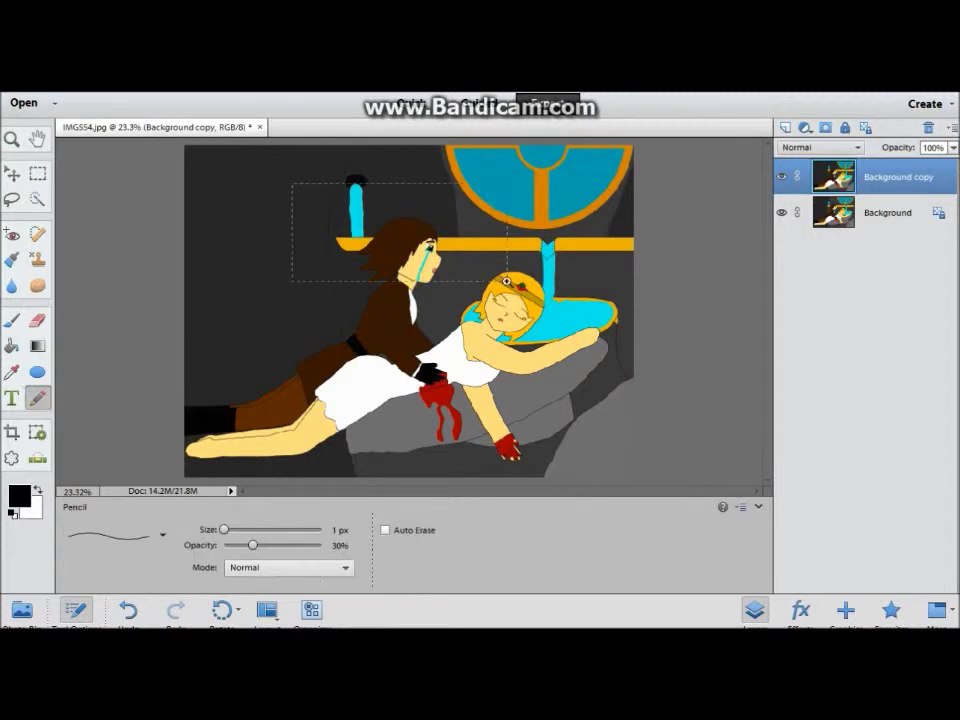
pyautogui.moveTo(294, 182); pyautogui.dragTo(343, 236)
pyautogui.moveTo(154, 268); pyautogui.dragTo(377, 394)
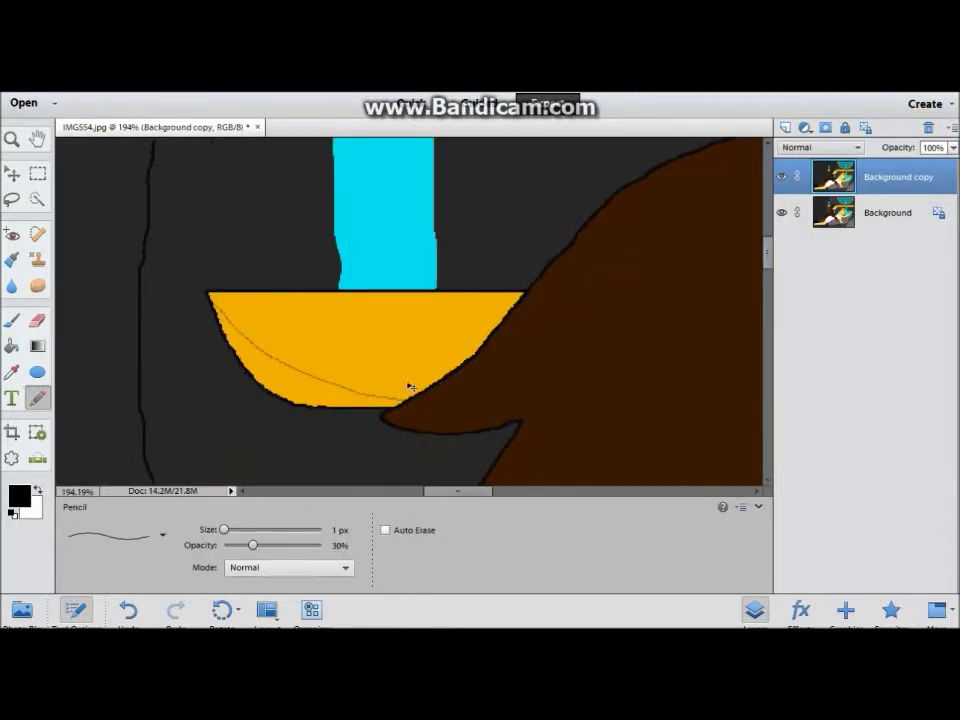
pyautogui.hotkey('ctrl', 'z')
pyautogui.hotkey('ctrl', 'z')
pyautogui.hotkey('ctrl', 'y')
pyautogui.click(178, 615)
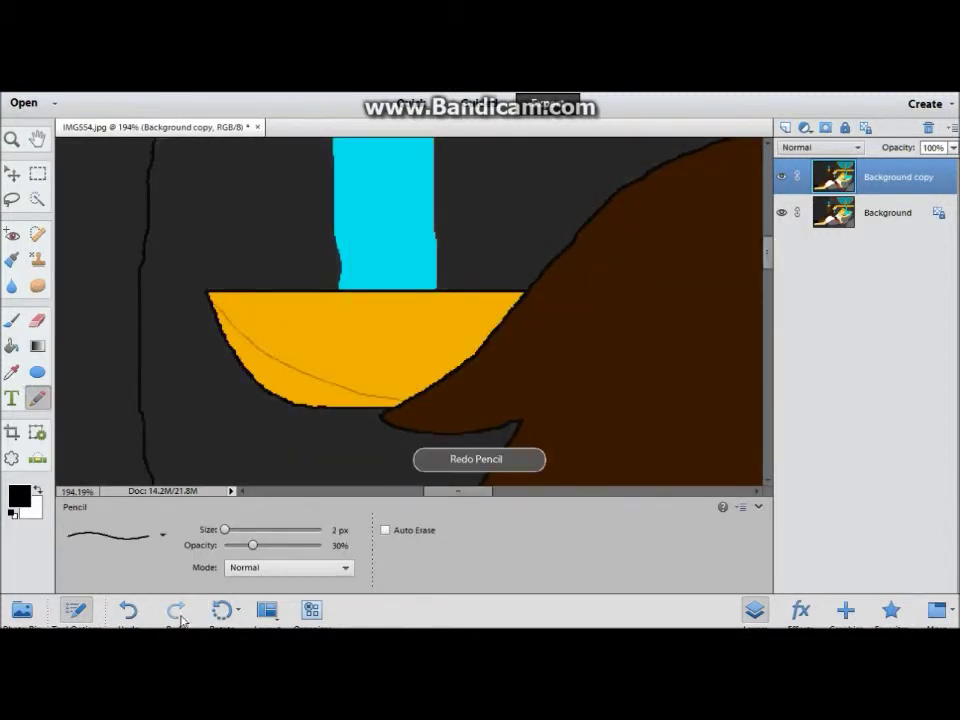
pyautogui.moveTo(214, 317); pyautogui.dragTo(493, 386)
pyautogui.hscroll(1, 92, 354)
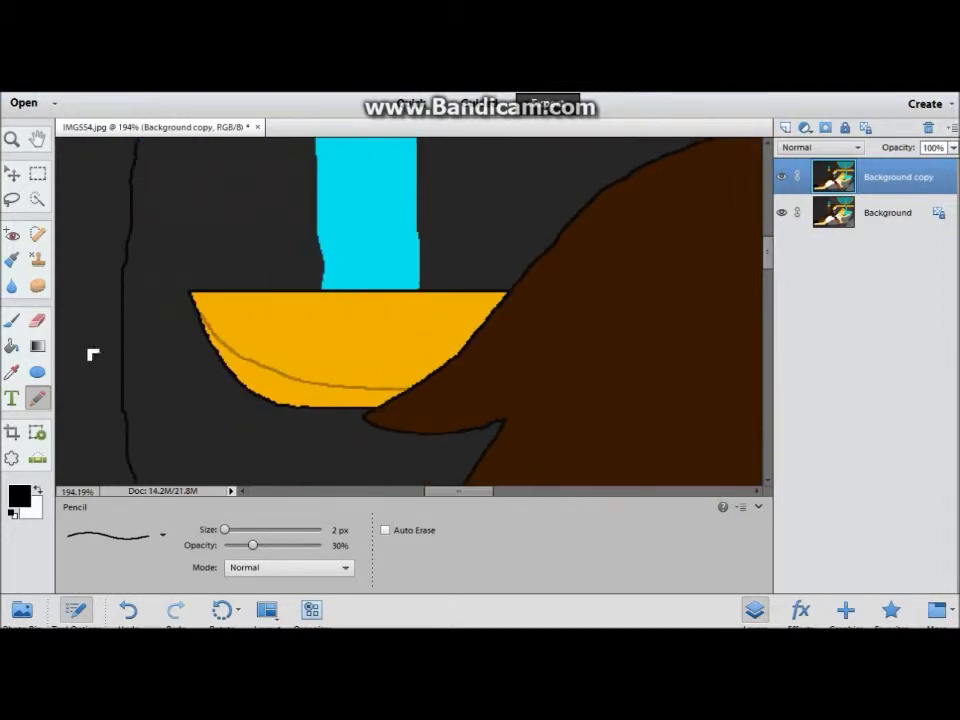
pyautogui.press('k')
pyautogui.click(300, 388)
pyautogui.scroll(5, 354, 266)
pyautogui.scroll(-5, 392, 317)
# Remove a stray line near the face and pan across the yellow bar
pyautogui.press('n')
pyautogui.moveTo(455, 492); pyautogui.dragTo(545, 492)
pyautogui.hotkey('ctrl', 'z')
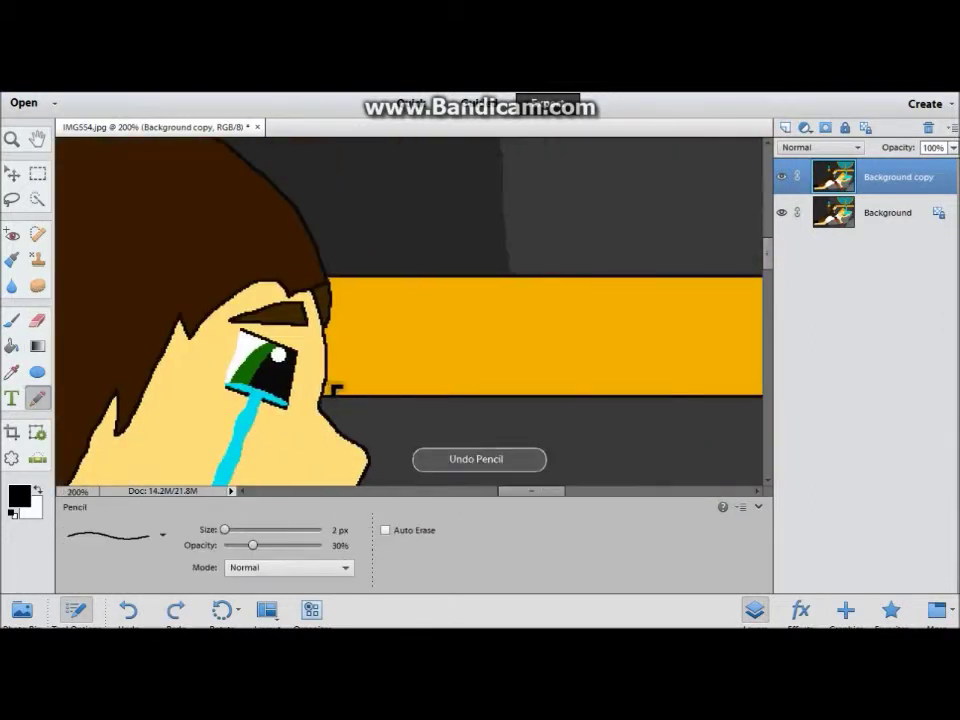
pyautogui.hscroll(5, 333, 390)
pyautogui.hscroll(5, 333, 390)
pyautogui.hscroll(-2, 340, 388)
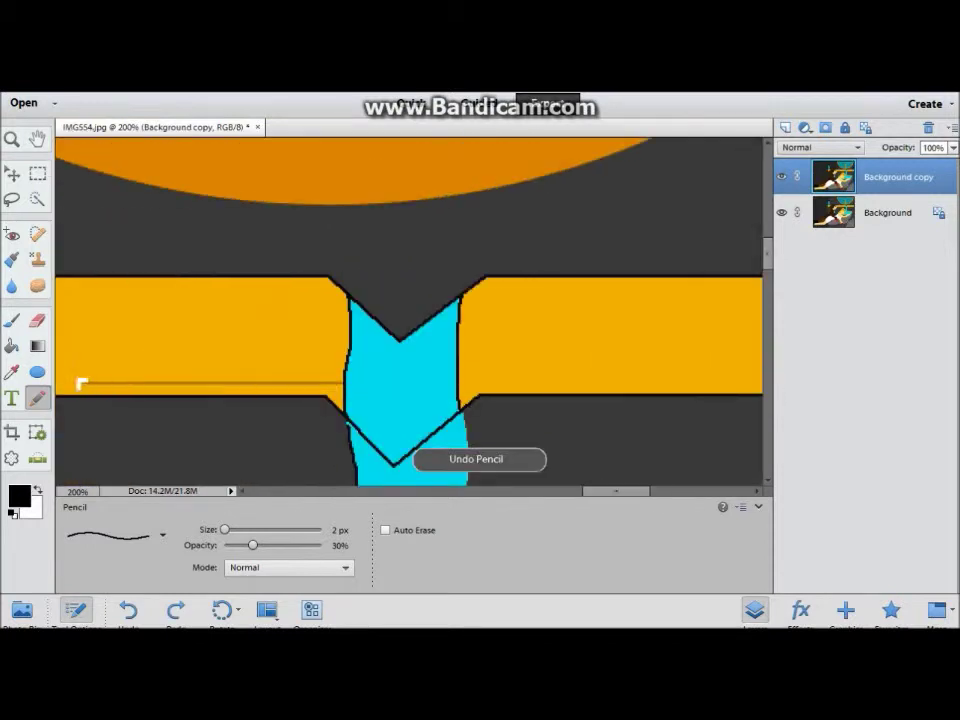
pyautogui.hscroll(-3, 579, 497)
pyautogui.hscroll(-2, 579, 497)
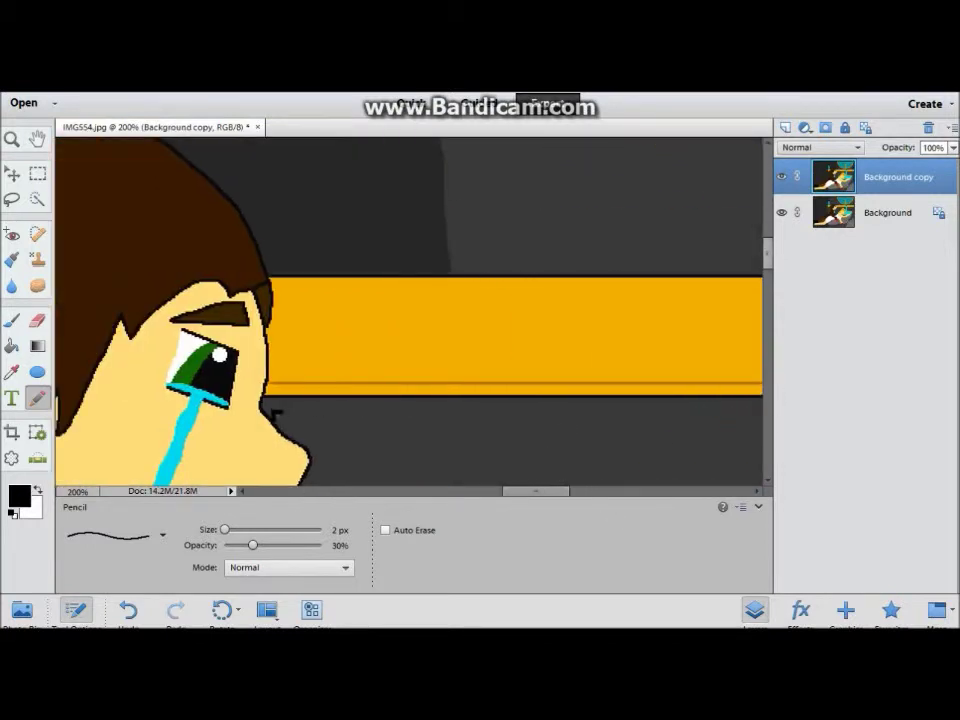
# Draw a line along the yellow bar's bottom edge, undoing the test shading fill
pyautogui.press('k')
pyautogui.hscroll(5, 351, 386)
pyautogui.press('n')
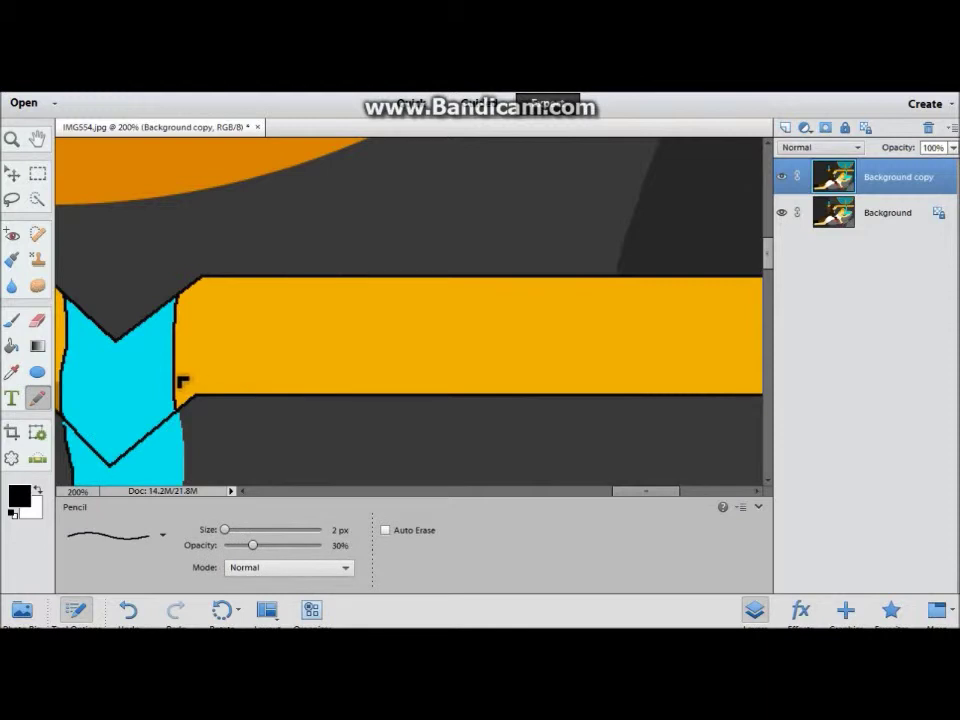
pyautogui.hscroll(5, 400, 430)
pyautogui.hscroll(-2, 550, 420)
pyautogui.moveTo(130, 400)
pyautogui.mouseDown()
pyautogui.moveTo(452, 386)
pyautogui.moveTo(760, 392)
pyautogui.mouseUp()
pyautogui.press('k')
pyautogui.hotkey('ctrl', '-')
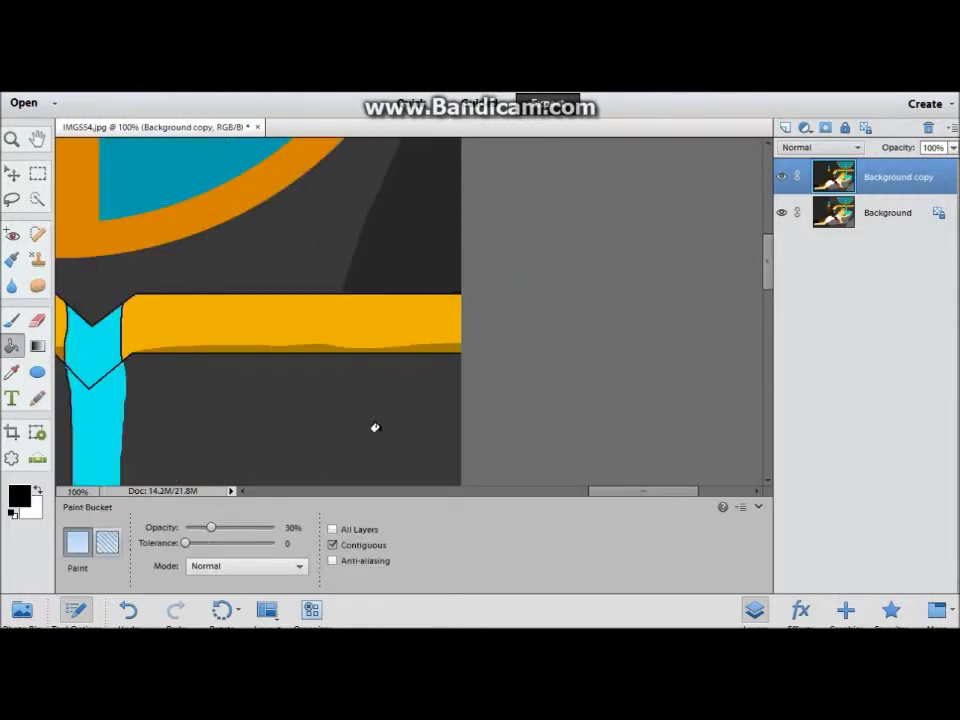
pyautogui.hotkey('ctrl', 'z')
# Redraw the shadow line along the yellow bar's bottom edge
pyautogui.hotkey('ctrl', 'z')
pyautogui.press('n')
pyautogui.scroll(5, 116, 332)
pyautogui.moveTo(161, 314); pyautogui.dragTo(589, 300)
pyautogui.hotkey('ctrl', 'z')
pyautogui.moveTo(186, 306); pyautogui.dragTo(460, 298)
pyautogui.hscroll(5, 660, 461)
pyautogui.hscroll(-7, 660, 461)
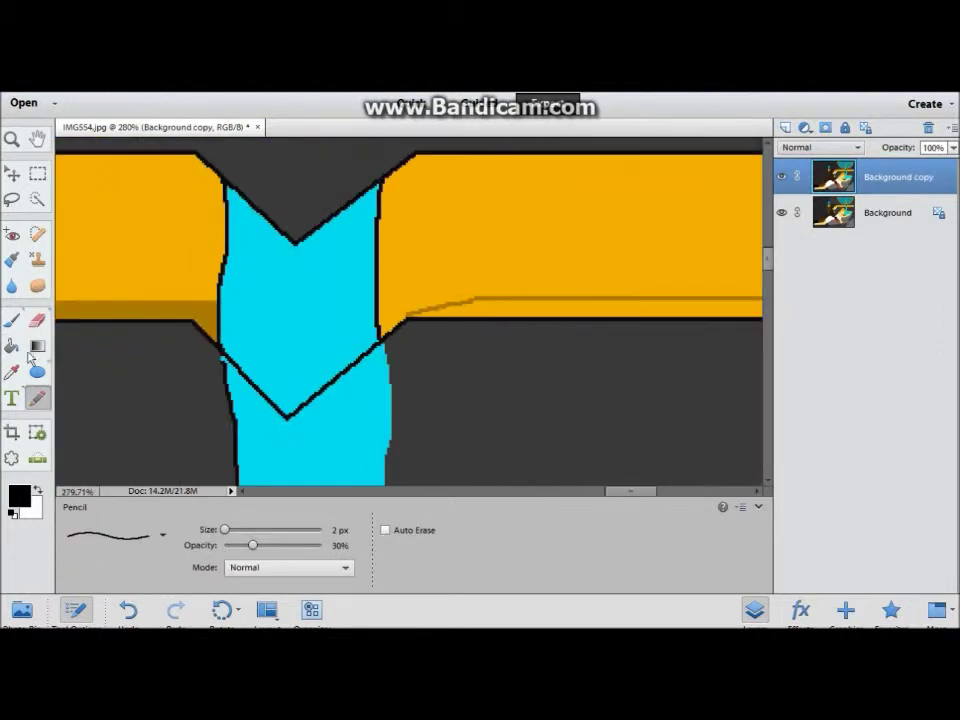
# Sample the stream's cyan (00efed) with the Eyedropper as the foreground colour
pyautogui.press('k')
pyautogui.click(12, 372)
pyautogui.click(250, 400)
pyautogui.press('n')
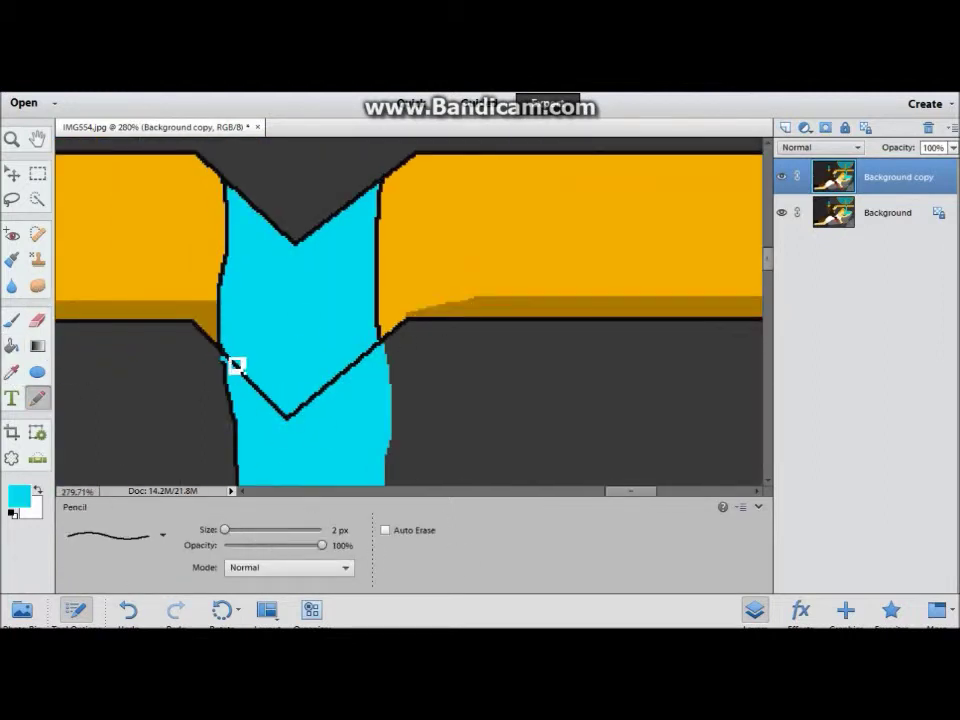
pyautogui.scroll(-5, 274, 407)
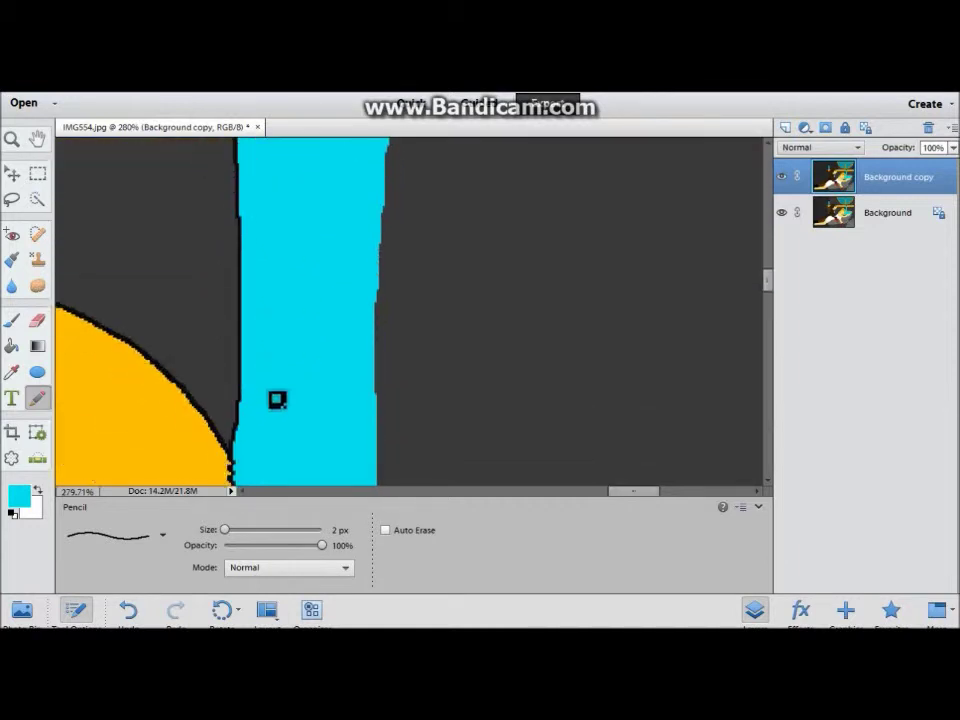
pyautogui.scroll(4, 60, 390)
# Bucket-fill the black V line and the remaining black edge with cyan
pyautogui.click(12, 346)
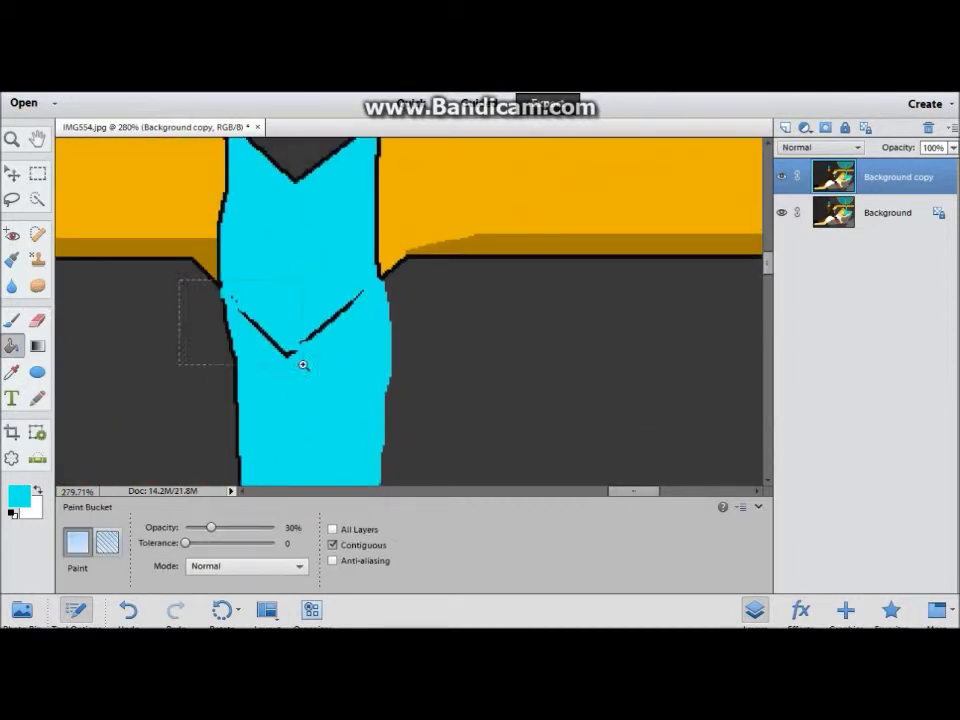
pyautogui.scroll(5, 200, 310)
pyautogui.click(350, 300)
pyautogui.hotkey('ctrl', 'z')
pyautogui.press('0')
pyautogui.click(350, 255)
pyautogui.scroll(-3, 396, 299)
pyautogui.scroll(5, 420, 401)
pyautogui.scroll(-2, 444, 386)
# Fit the whole picture on screen and undo the stray cyan line
pyautogui.click(37, 397)
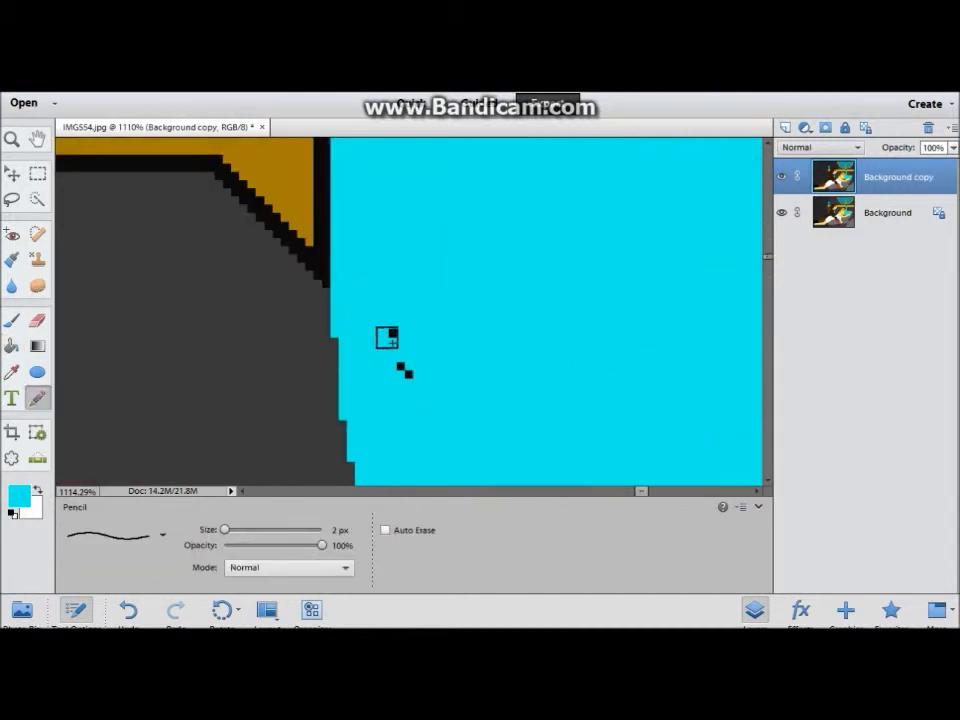
pyautogui.scroll(-2, 364, 317)
pyautogui.scroll(-1, 445, 432)
pyautogui.hotkey('ctrl', '0')
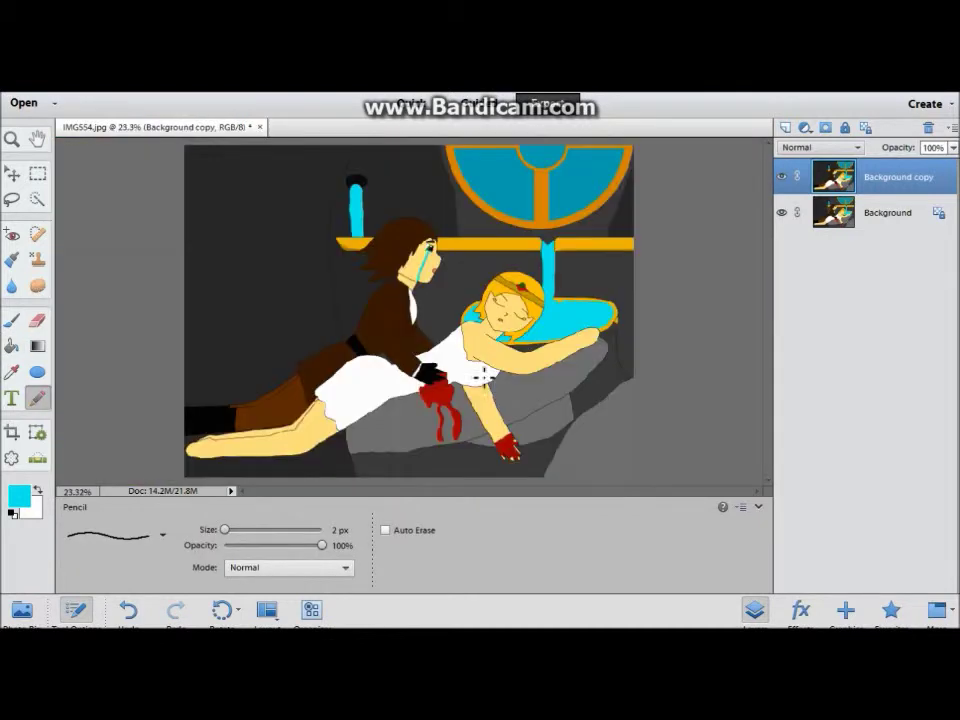
pyautogui.scroll(3, 405, 244)
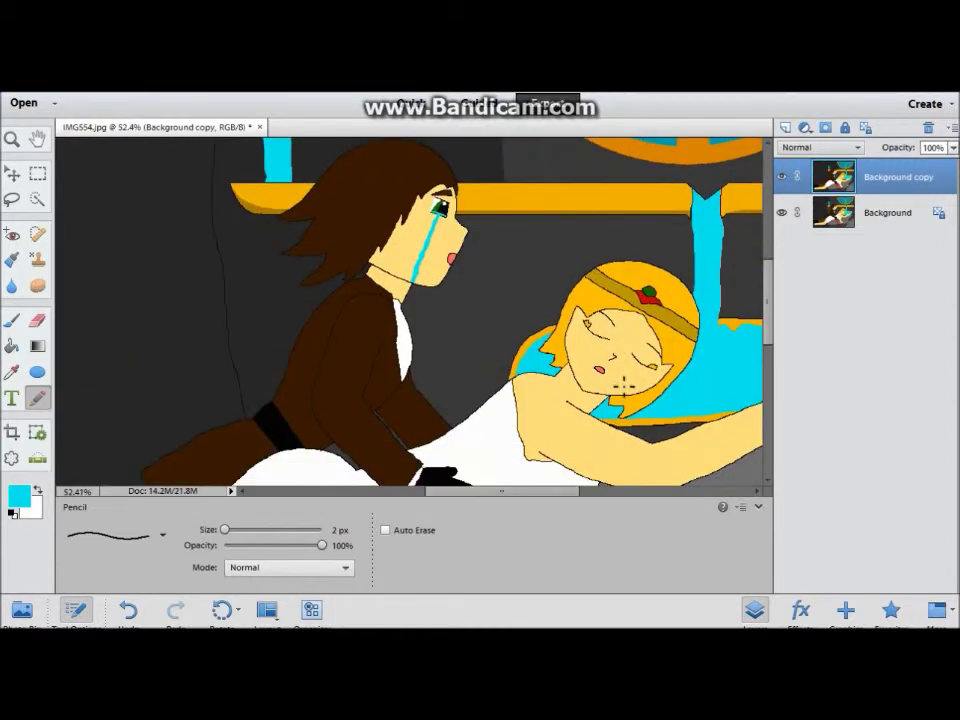
pyautogui.scroll(-3, 500, 300)
pyautogui.hscroll(3, 560, 320)
pyautogui.scroll(3, 603, 336)
pyautogui.scroll(3, 603, 336)
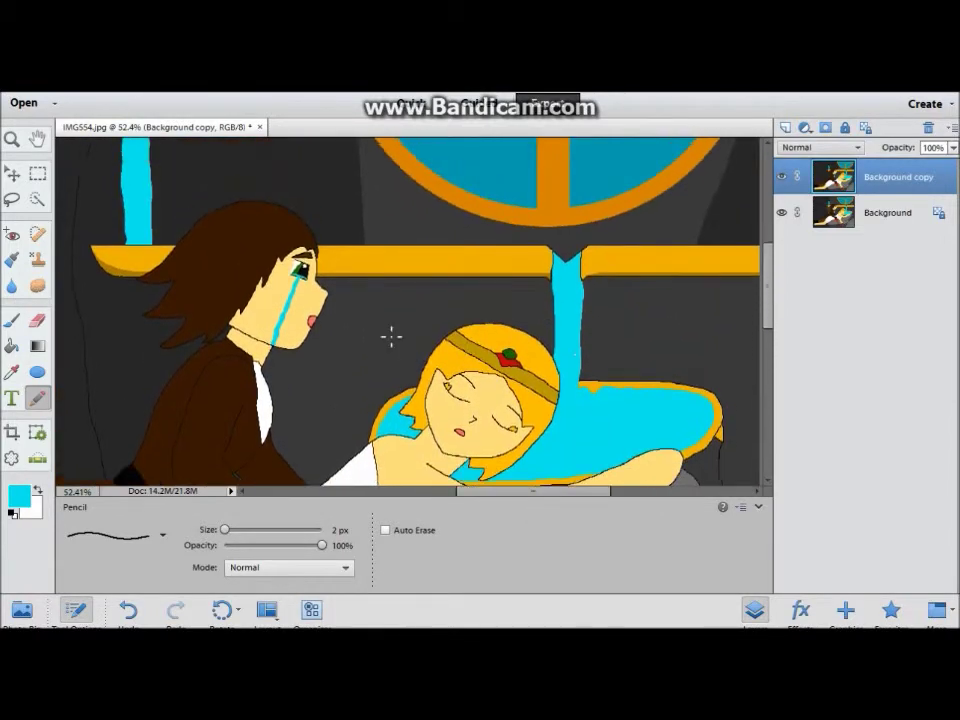
pyautogui.scroll(-1, 390, 334)
pyautogui.hotkey('ctrl', 'z')
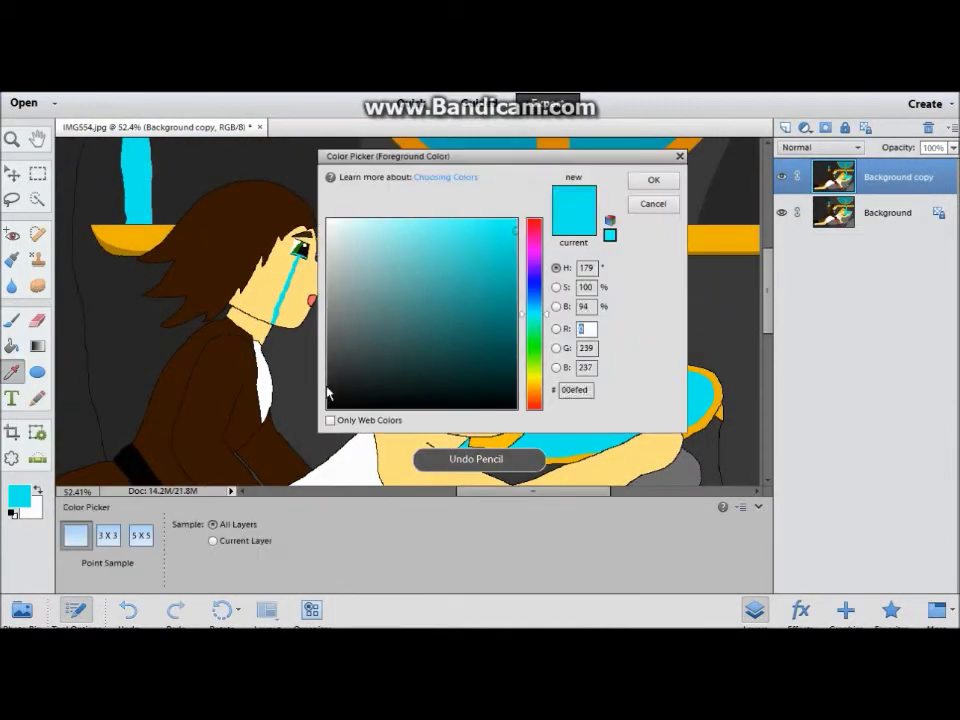
pyautogui.write('3')
# Undo the last stray pencil line and move the view toward the rock
pyautogui.click(12, 346)
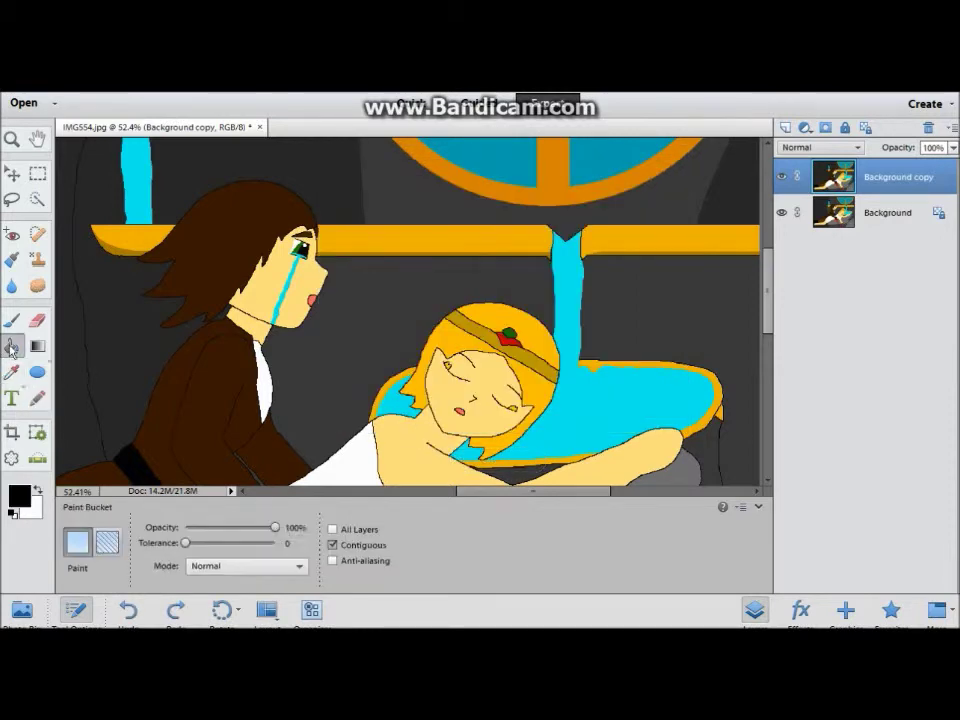
pyautogui.press('n')
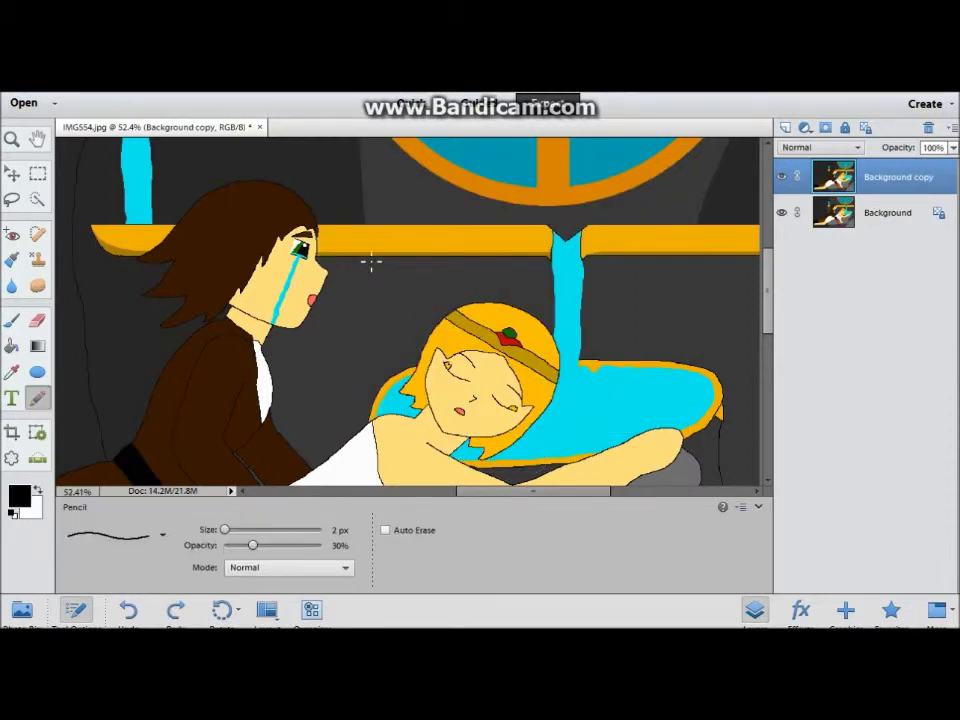
pyautogui.hotkey('ctrl', 'z')
pyautogui.scroll(1, 380, 300)
pyautogui.scroll(2, 373, 356)
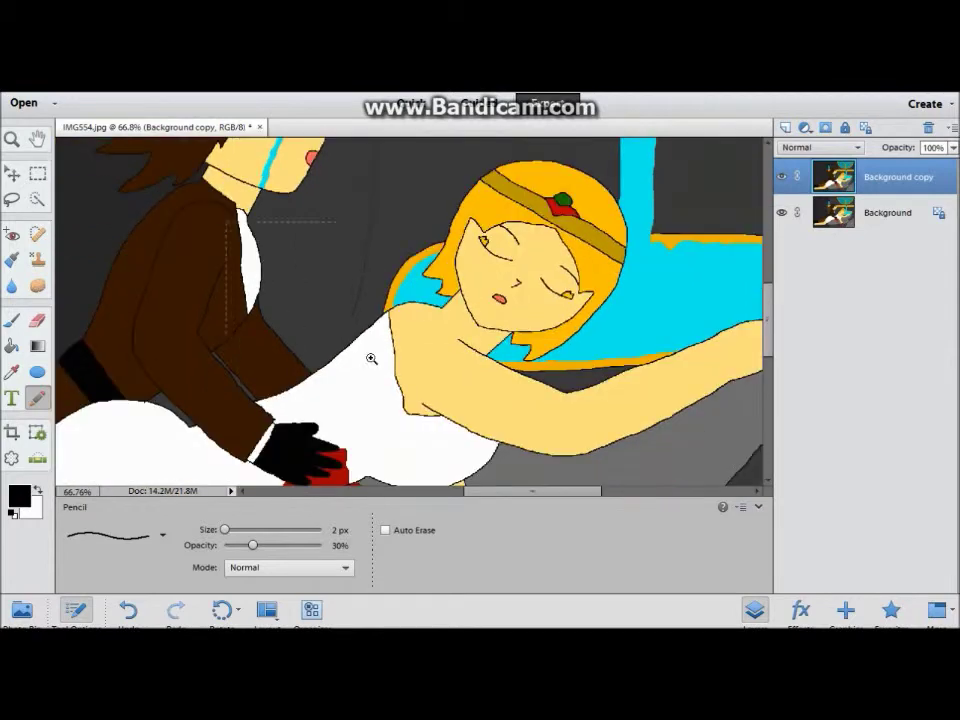
pyautogui.scroll(2, 406, 303)
pyautogui.scroll(4, 406, 303)
pyautogui.press('k')
pyautogui.scroll(-2, 251, 229)
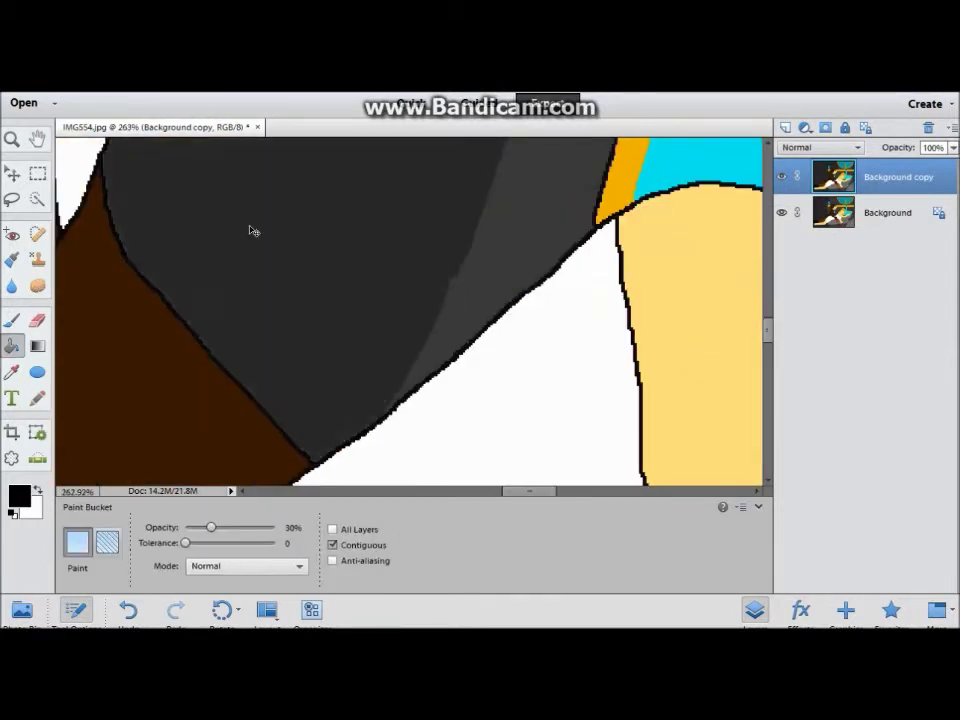
pyautogui.scroll(-5, 242, 219)
# Undo recent pencil strokes, then restore the last one with redo
pyautogui.click(37, 398)
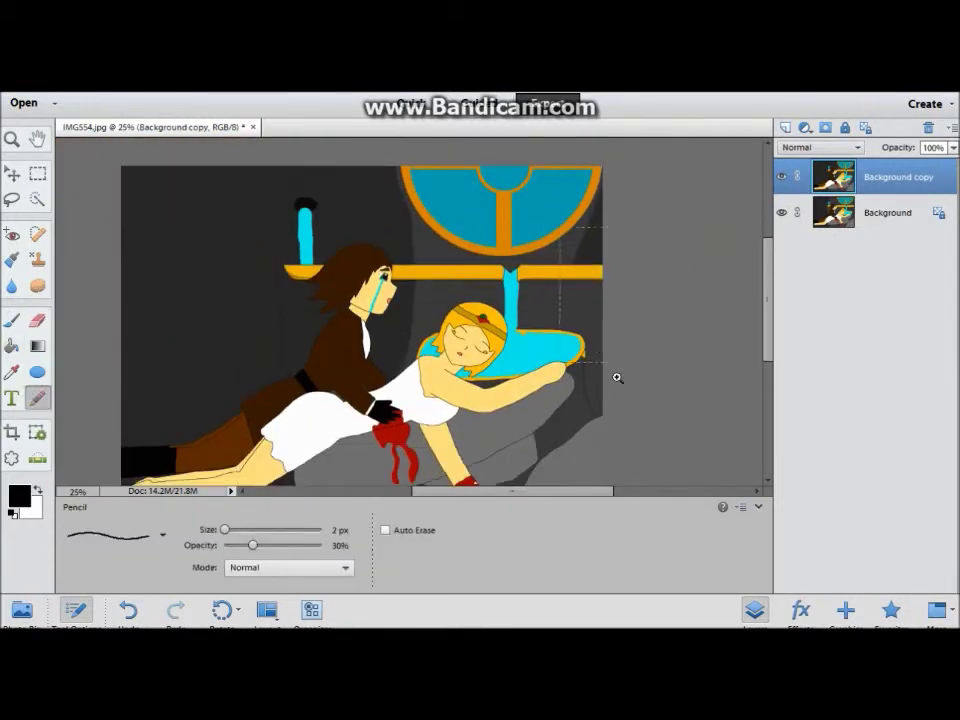
pyautogui.scroll(5, 565, 285)
pyautogui.scroll(-3, 420, 321)
pyautogui.scroll(3, 360, 270)
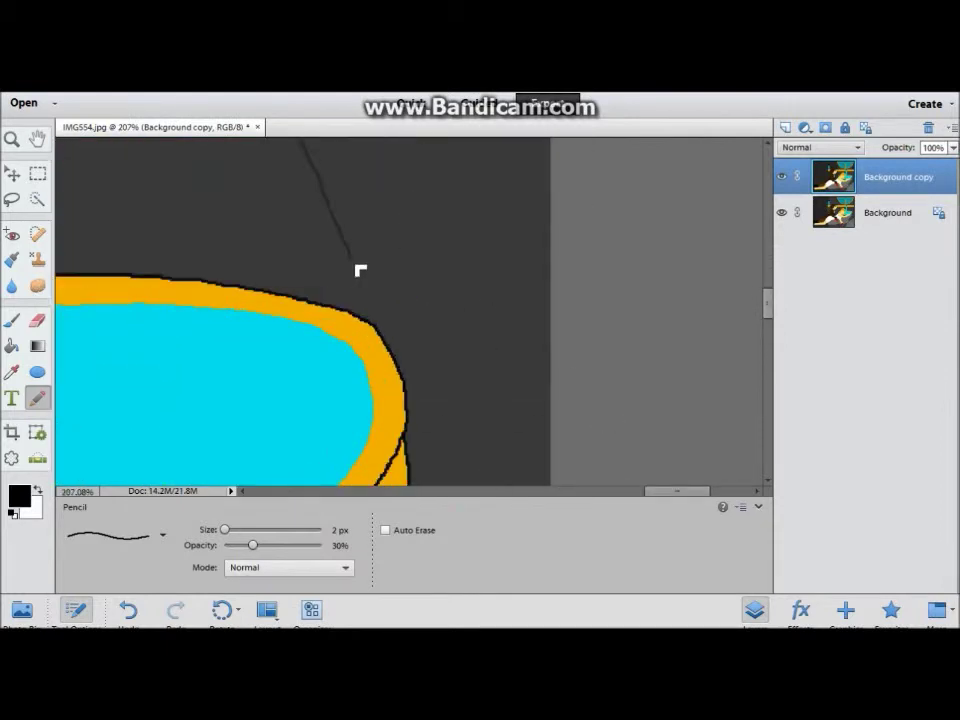
pyautogui.hotkey('ctrl', 'z')
pyautogui.scroll(2, 443, 354)
pyautogui.scroll(3, 371, 317)
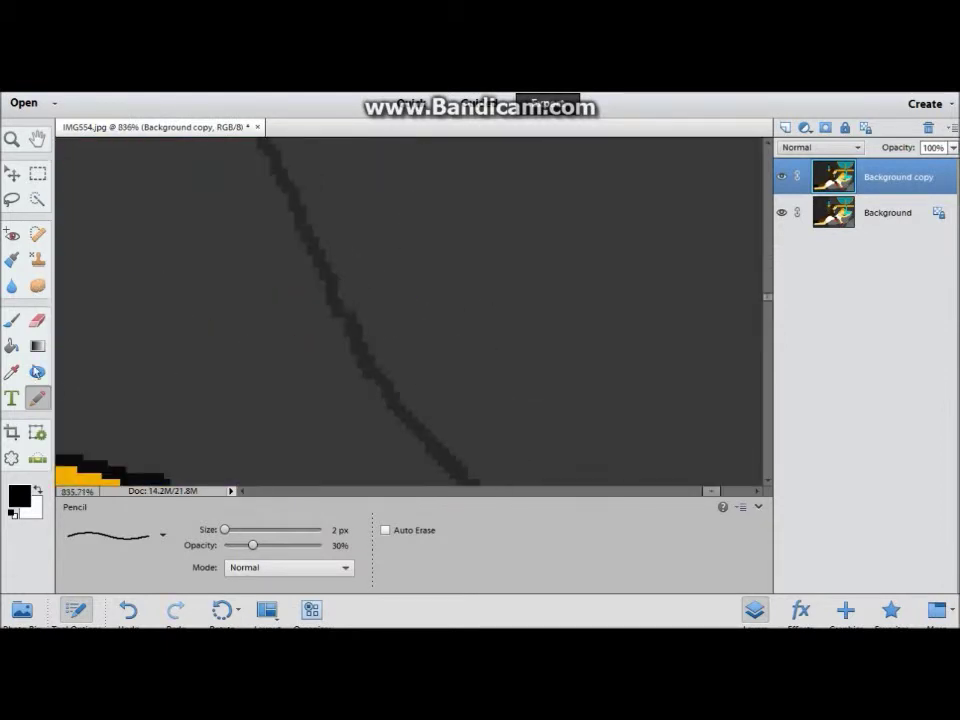
pyautogui.press('k')
pyautogui.scroll(-8, 463, 298)
pyautogui.hotkey('ctrl', 'z')
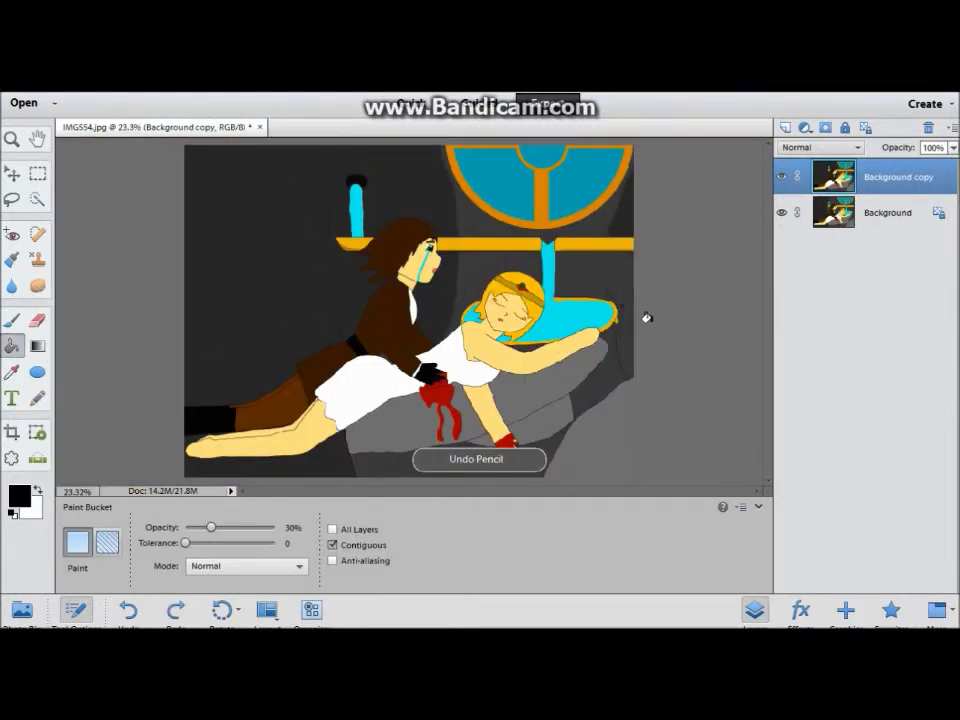
pyautogui.click(37, 400)
pyautogui.scroll(2, 480, 330)
pyautogui.scroll(5, 495, 400)
pyautogui.hotkey('ctrl', 'y')
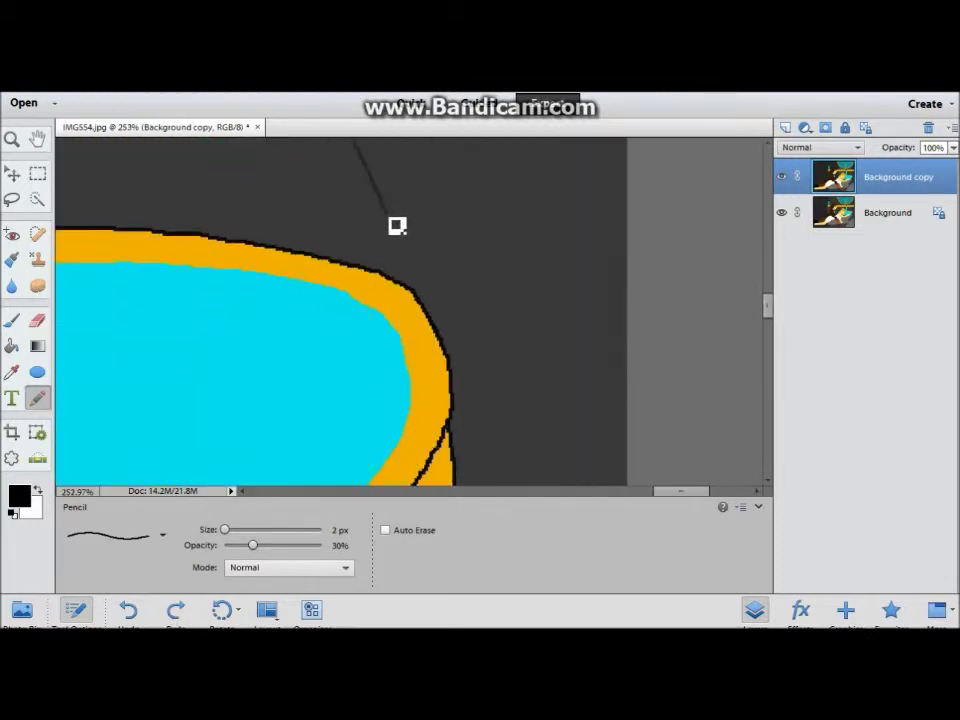
# Trace a faint 30% pencil line along the grey rock's top edge
pyautogui.moveTo(526, 490); pyautogui.dragTo(533, 260)
pyautogui.press('k')
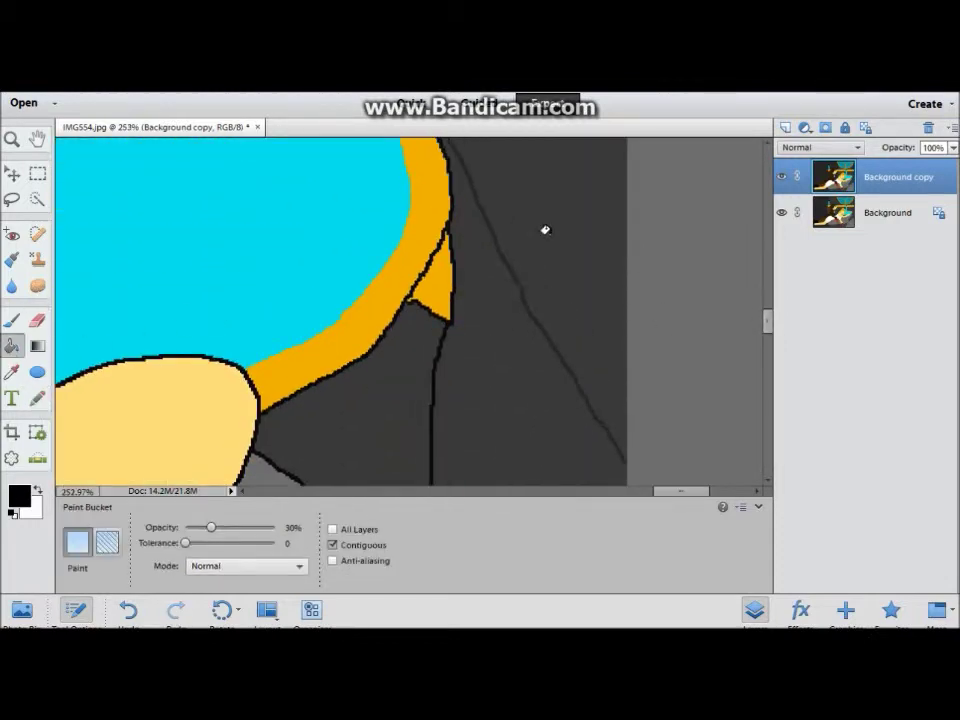
pyautogui.scroll(-4, 373, 279)
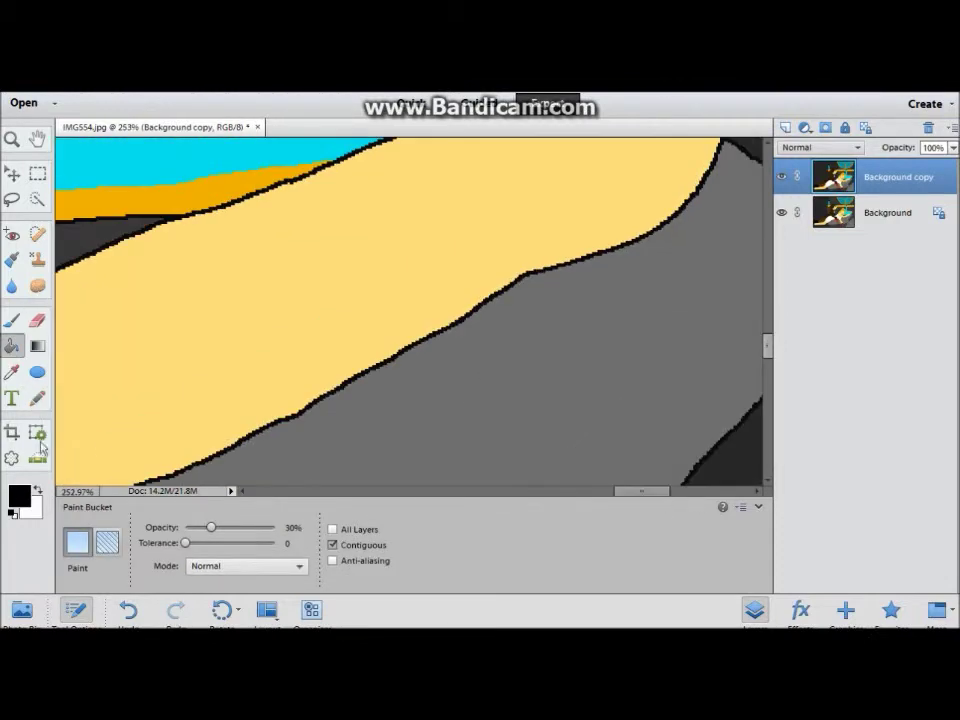
pyautogui.click(37, 398)
pyautogui.hscroll(3, 607, 228)
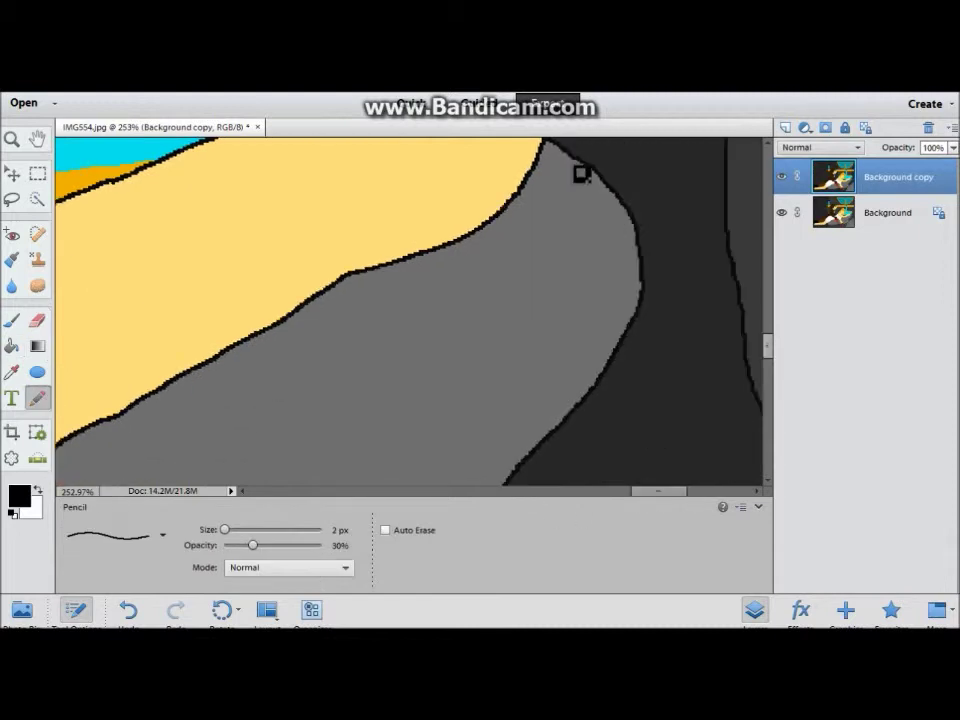
pyautogui.moveTo(555, 155); pyautogui.dragTo(400, 311)
pyautogui.hotkey('ctrl', 'z')
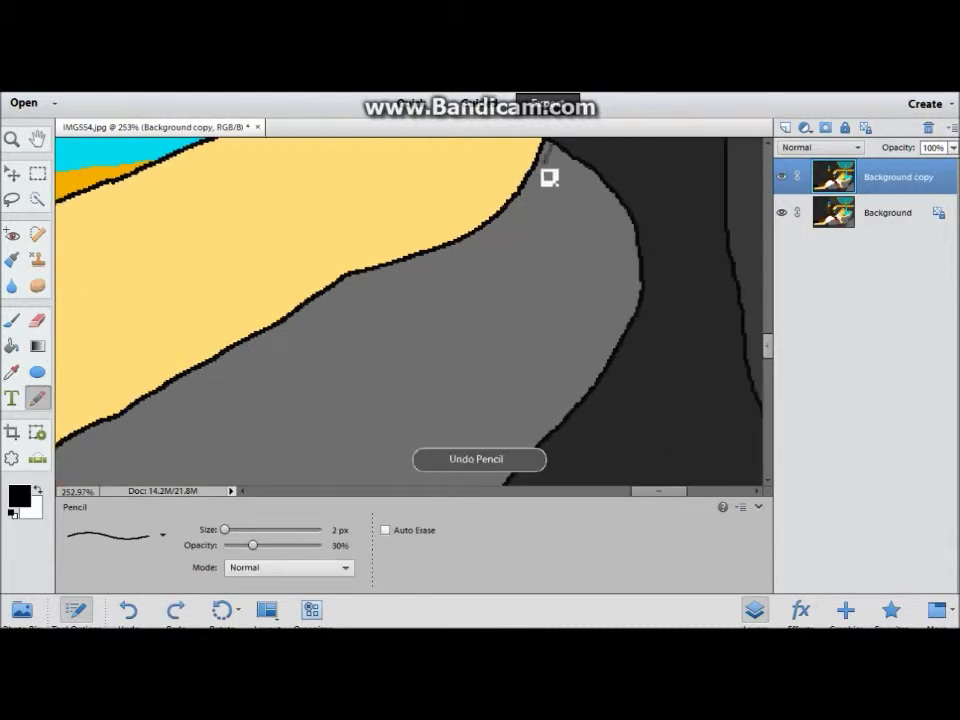
pyautogui.moveTo(403, 291); pyautogui.dragTo(254, 435)
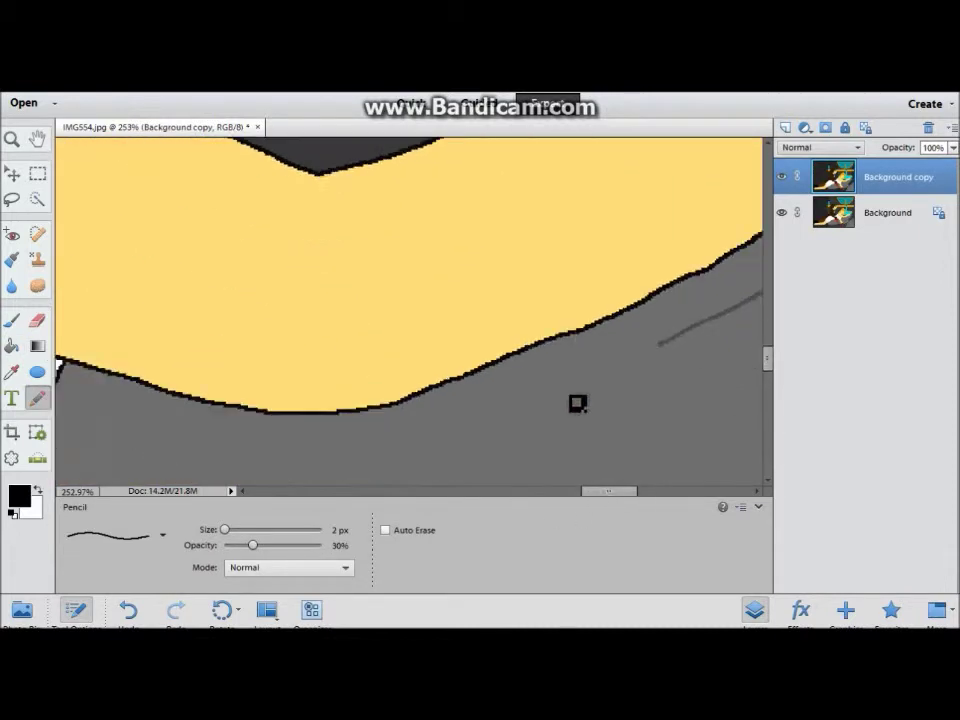
pyautogui.moveTo(626, 491); pyautogui.dragTo(589, 491)
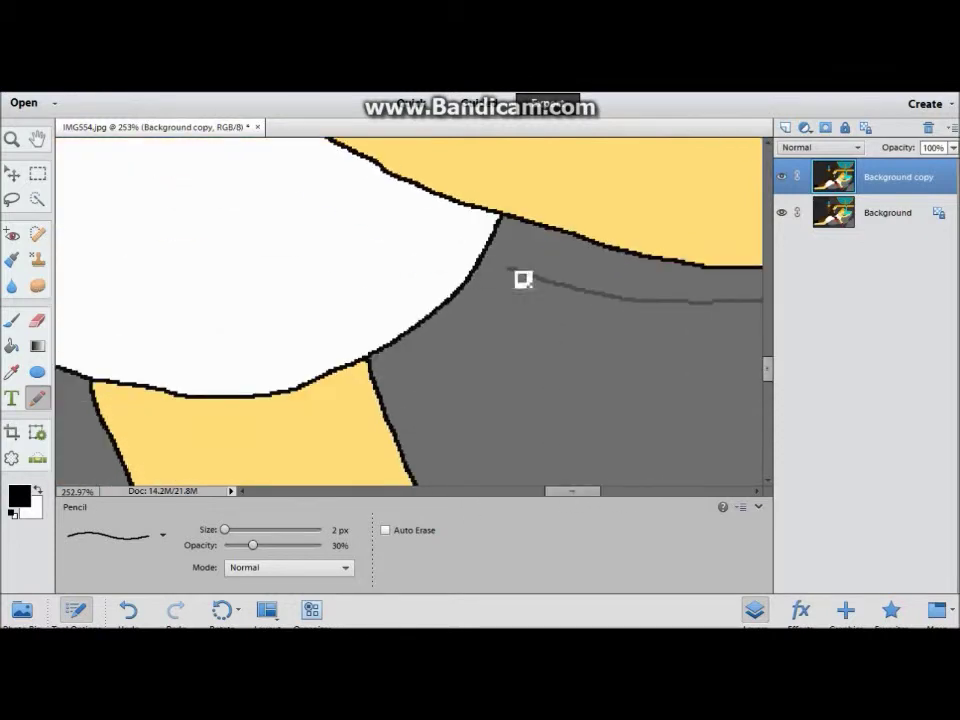
# Shade the strip above the line at 30% and add another faint line across the rock
pyautogui.press('k')
pyautogui.click(568, 259)
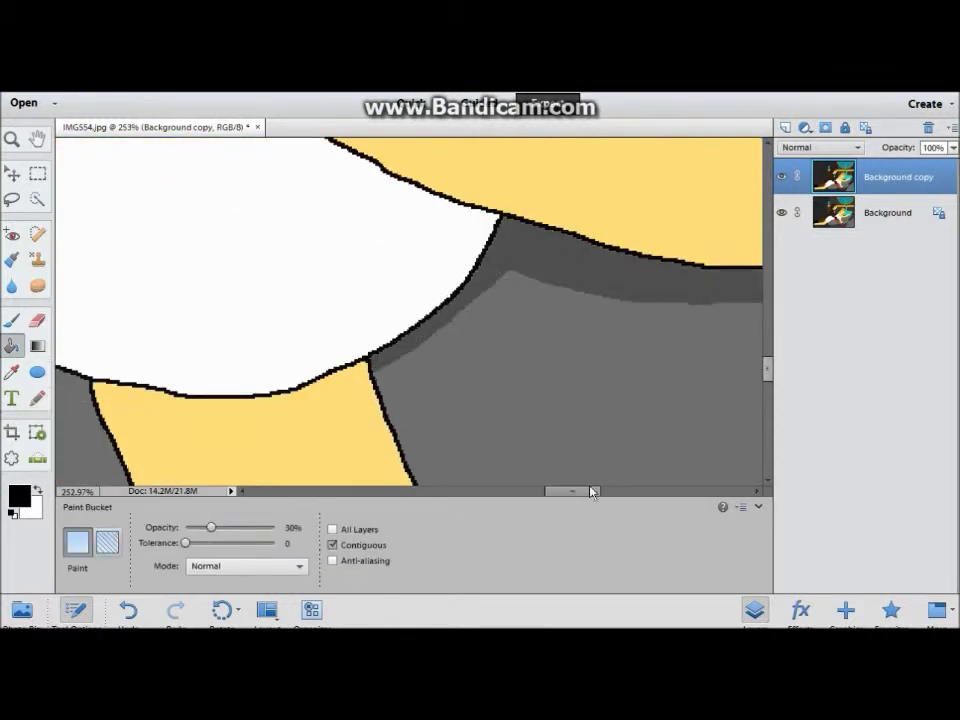
pyautogui.scroll(-5, 503, 390)
pyautogui.press('n')
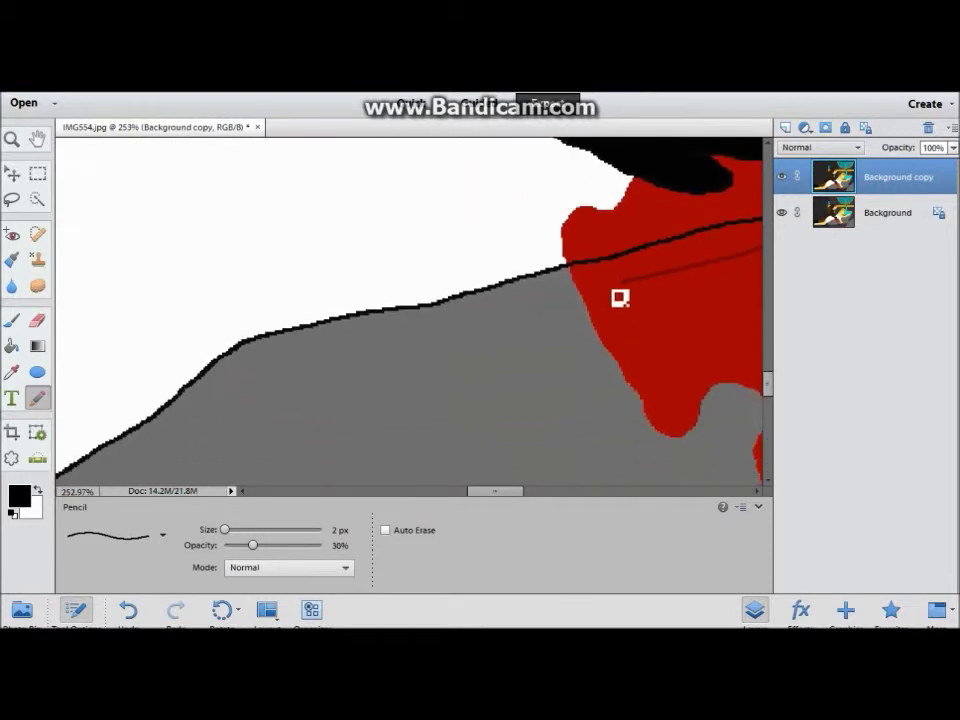
pyautogui.moveTo(617, 300); pyautogui.dragTo(205, 452)
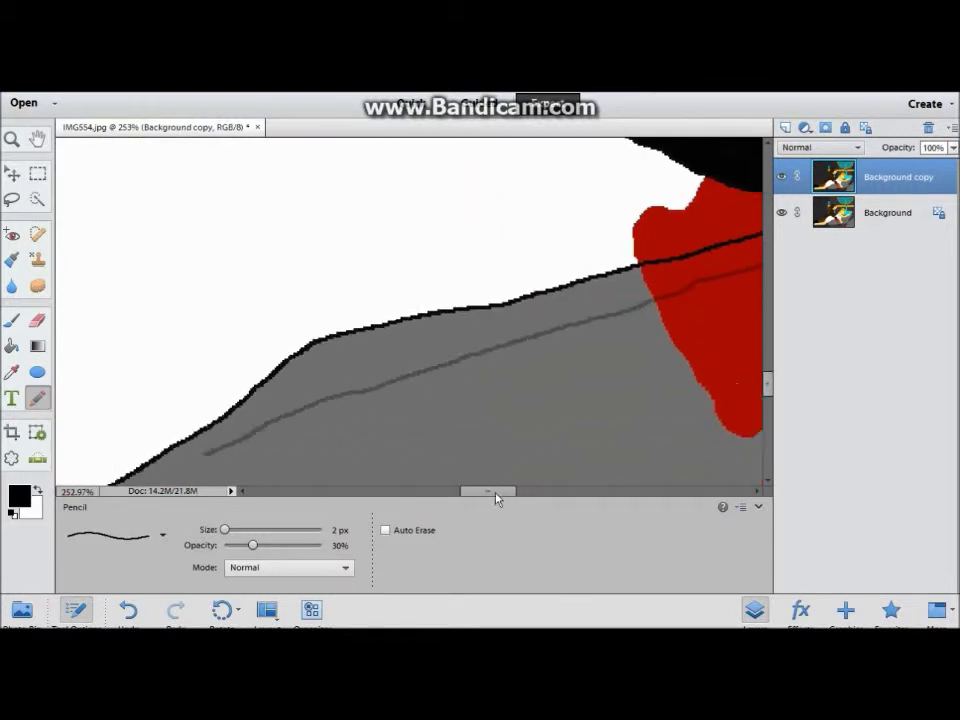
pyautogui.scroll(-5, 423, 260)
pyautogui.hscroll(-5, 423, 260)
pyautogui.moveTo(479, 490); pyautogui.dragTo(432, 337)
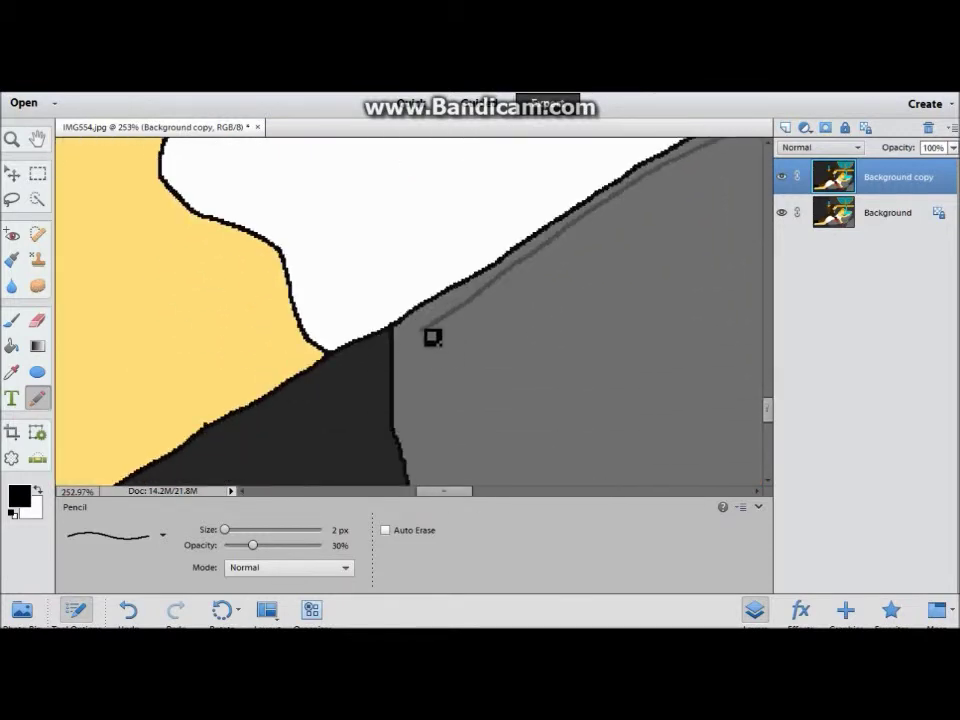
pyautogui.scroll(-5, 425, 264)
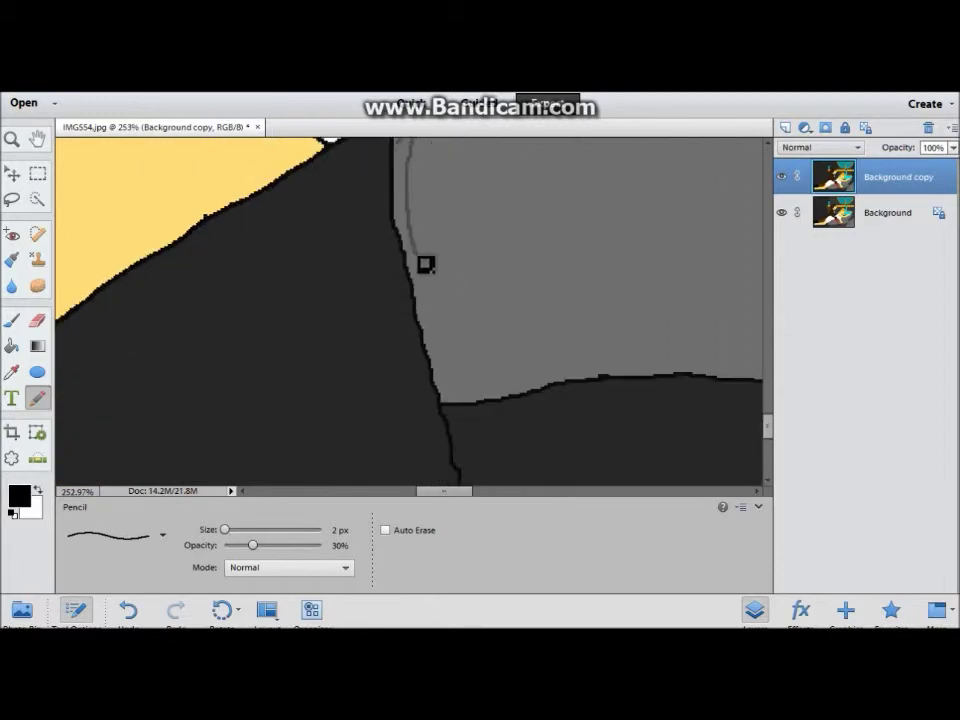
pyautogui.click(12, 345)
pyautogui.scroll(4, 396, 160)
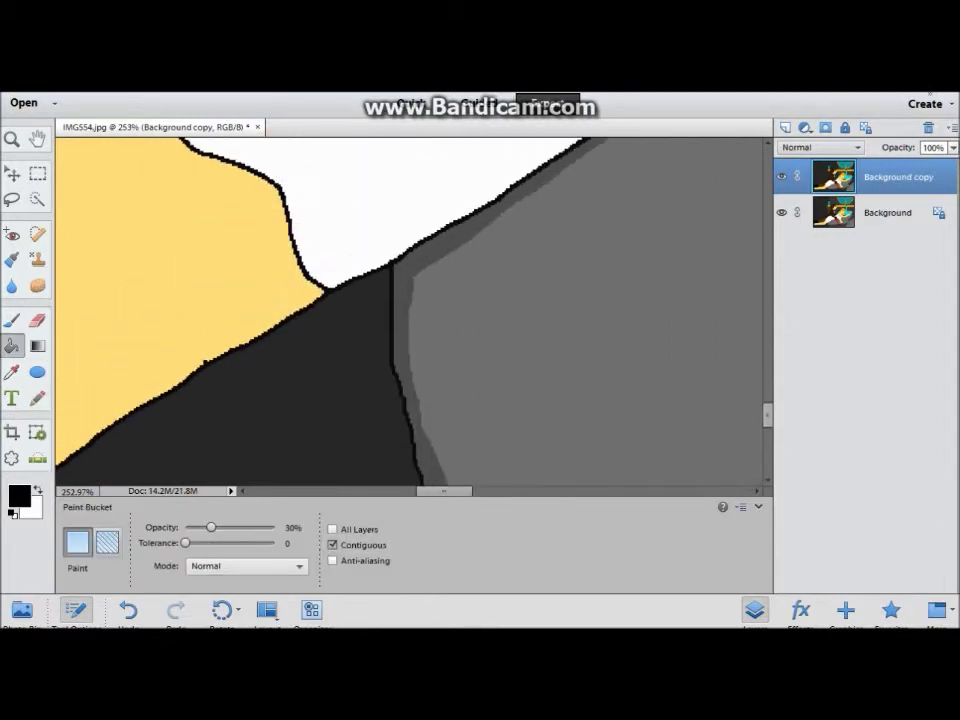
pyautogui.hotkey('ctrl', '0')
# Draw faint pencil lines along the edge of the arm
pyautogui.press('n')
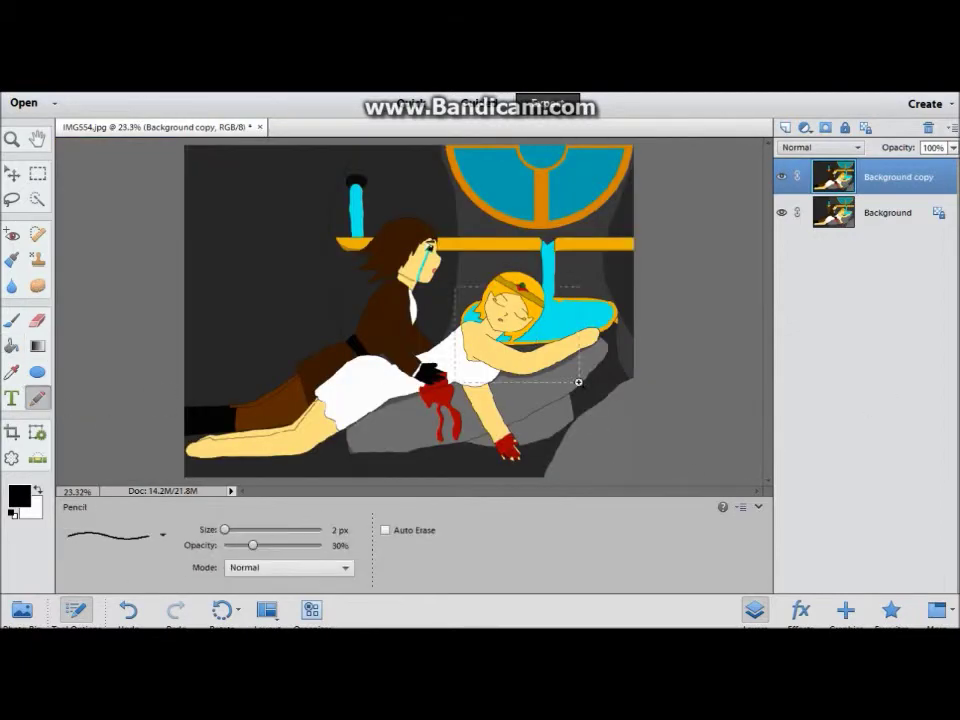
pyautogui.scroll(3, 574, 381)
pyautogui.scroll(3, 315, 328)
pyautogui.scroll(5, 590, 205)
pyautogui.moveTo(590, 205); pyautogui.dragTo(467, 396)
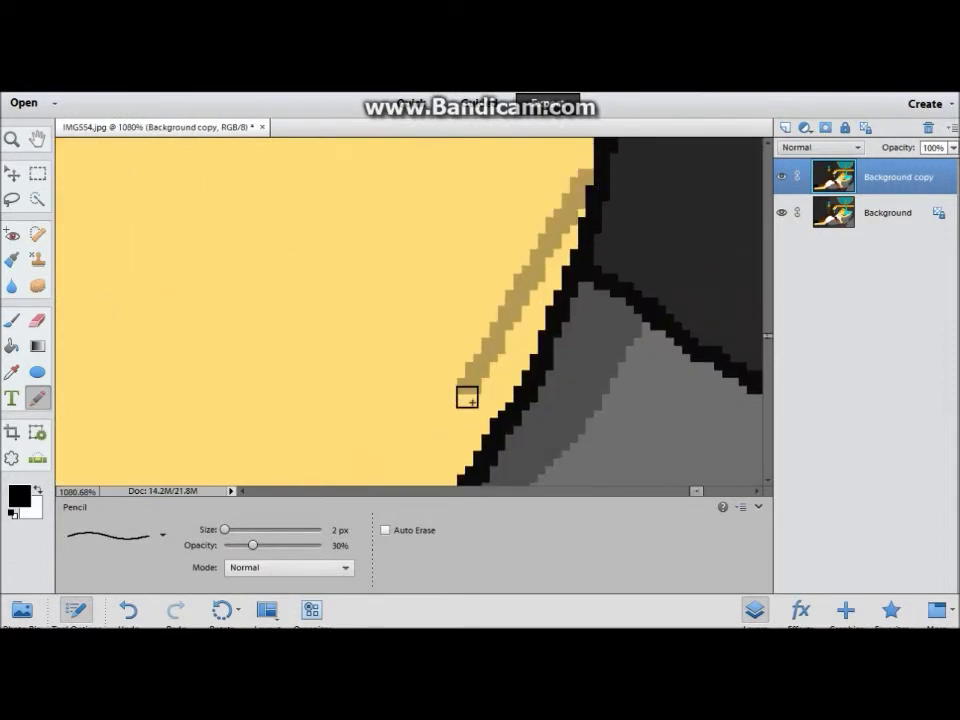
pyautogui.scroll(-2, 651, 463)
pyautogui.moveTo(375, 343); pyautogui.dragTo(289, 342)
pyautogui.scroll(-2, 153, 446)
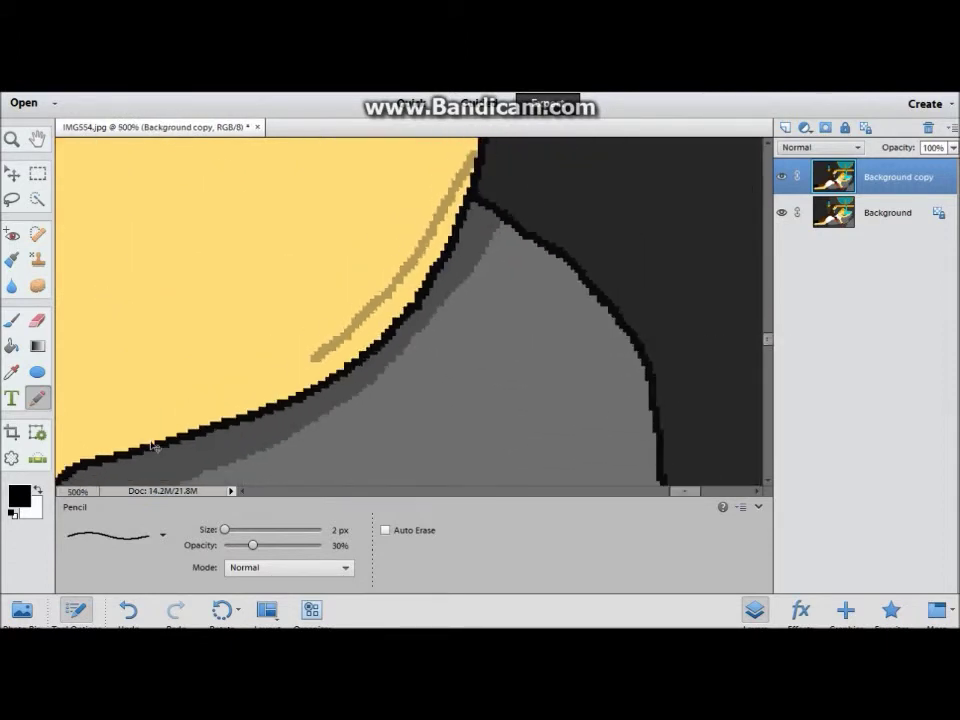
pyautogui.scroll(3, 685, 494)
pyautogui.moveTo(758, 240)
pyautogui.mouseDown()
pyautogui.moveTo(645, 369)
pyautogui.moveTo(430, 459)
pyautogui.mouseUp()
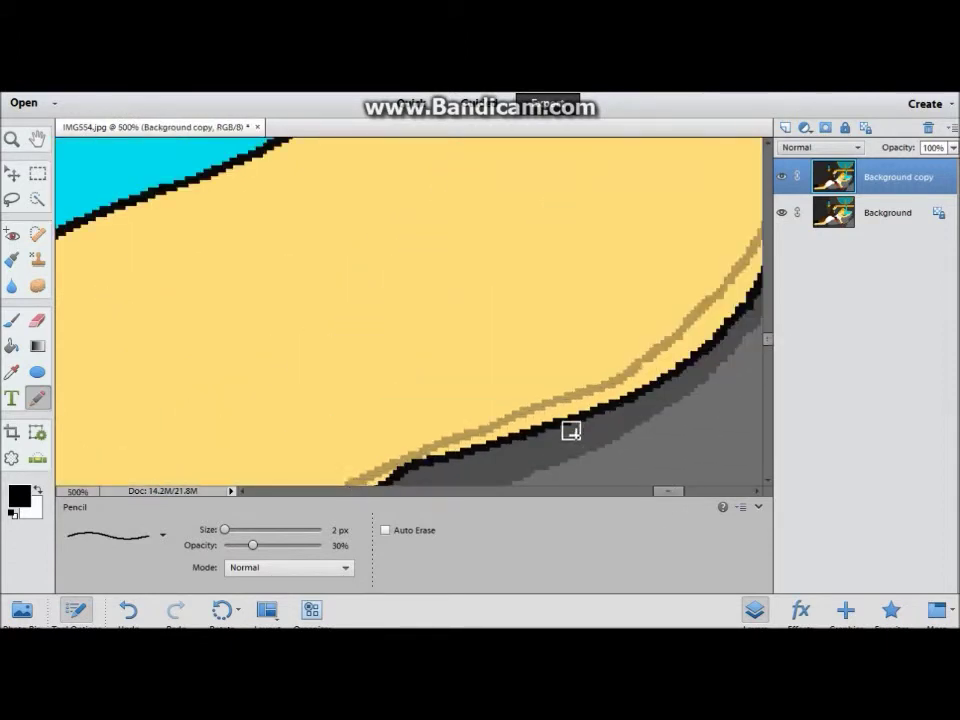
# Redraw and extend the faint arm lines, ending with one up the arm
pyautogui.hotkey('ctrl', 'z')
pyautogui.moveTo(613, 383)
pyautogui.mouseDown()
pyautogui.moveTo(364, 473)
pyautogui.moveTo(595, 345)
pyautogui.moveTo(378, 468)
pyautogui.mouseUp()
pyautogui.scroll(-2, 604, 347)
pyautogui.moveTo(553, 315); pyautogui.dragTo(312, 440)
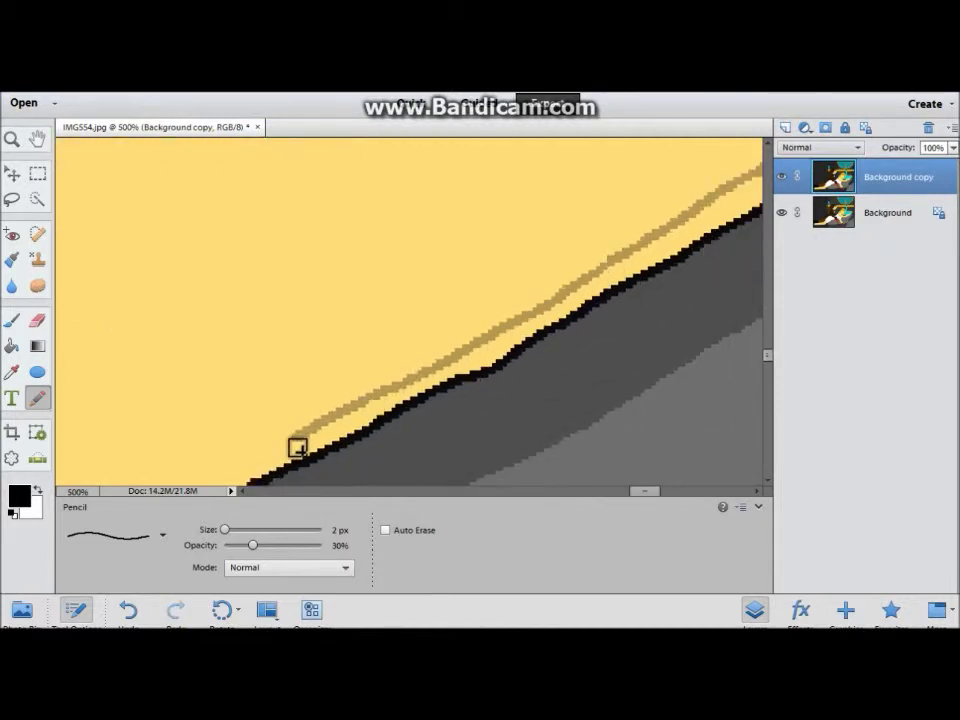
pyautogui.moveTo(649, 491); pyautogui.dragTo(690, 491)
pyautogui.moveTo(758, 272)
pyautogui.mouseDown()
pyautogui.moveTo(626, 347)
pyautogui.moveTo(381, 450)
pyautogui.mouseUp()
pyautogui.moveTo(660, 491); pyautogui.dragTo(600, 491)
pyautogui.moveTo(729, 407); pyautogui.dragTo(225, 223)
pyautogui.scroll(2, 225, 223)
pyautogui.hscroll(-5, 420, 447)
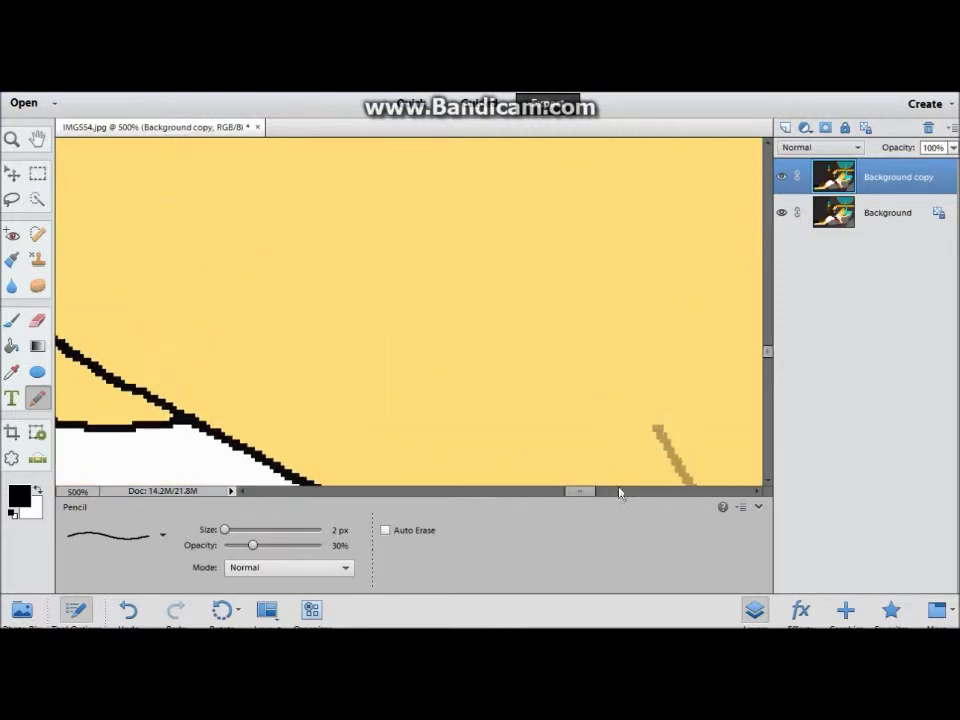
pyautogui.hotkey('ctrl', 'z')
pyautogui.moveTo(650, 428); pyautogui.dragTo(379, 216)
# Zoom out and shade the lower arm darker with a 30% bucket fill
pyautogui.hotkey('ctrl', '1')
pyautogui.scroll(2, 362, 348)
pyautogui.scroll(1, 362, 348)
pyautogui.scroll(3, 490, 430)
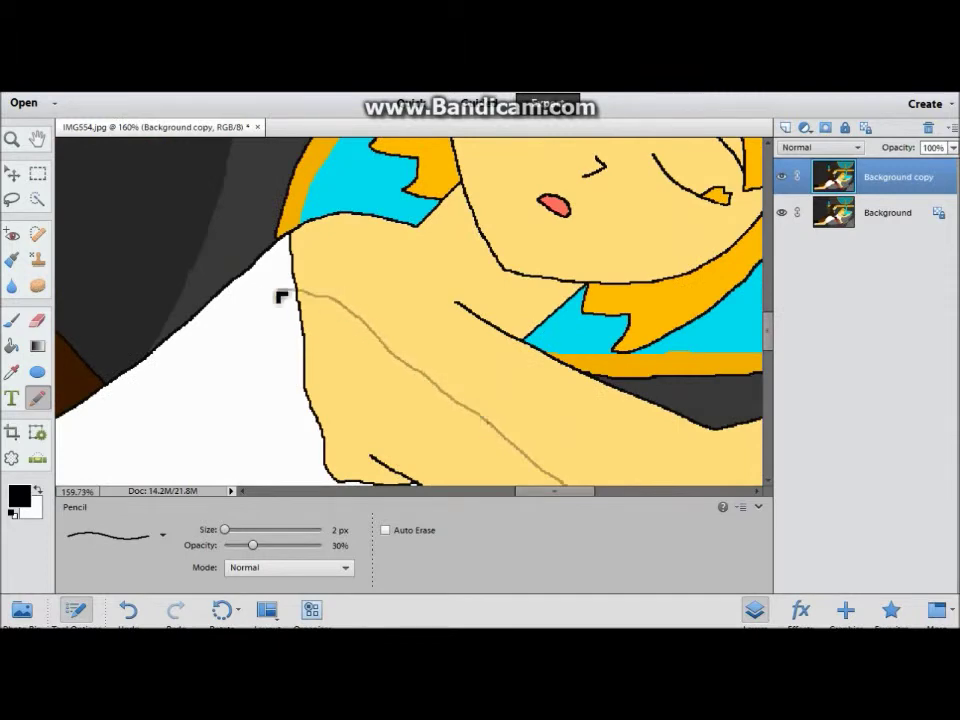
pyautogui.scroll(1, 371, 321)
pyautogui.scroll(3, 422, 317)
pyautogui.scroll(-5, 431, 336)
pyautogui.scroll(-2, 431, 336)
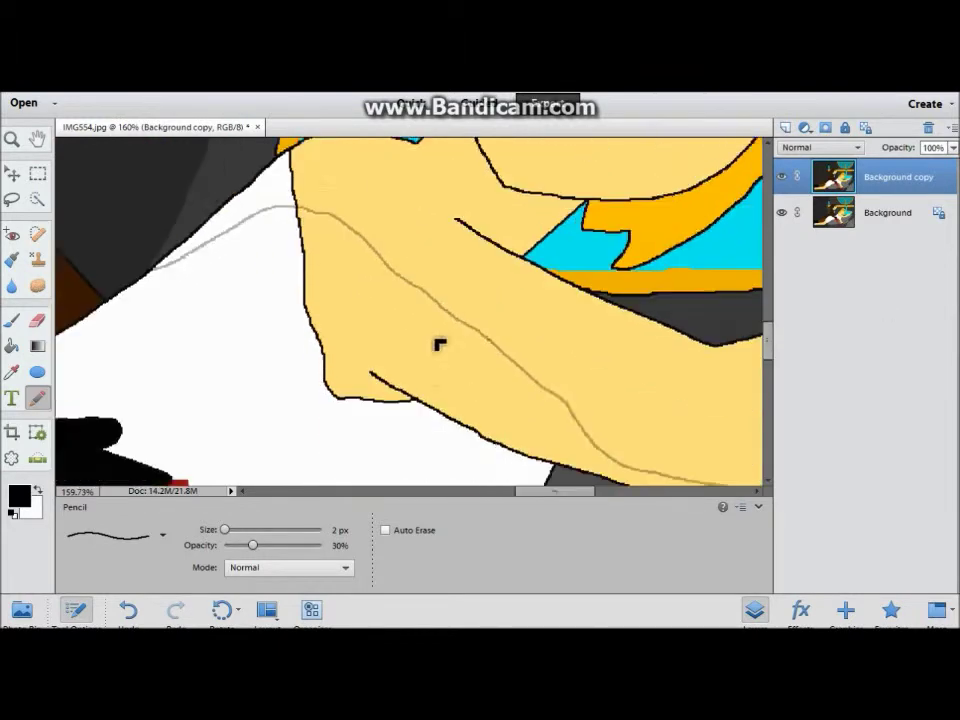
pyautogui.click(27, 345)
pyautogui.click(310, 340)
pyautogui.scroll(-1, 284, 340)
pyautogui.scroll(3, 284, 340)
# Shade the girl's white dress grey with a 30% bucket fill
pyautogui.click(37, 397)
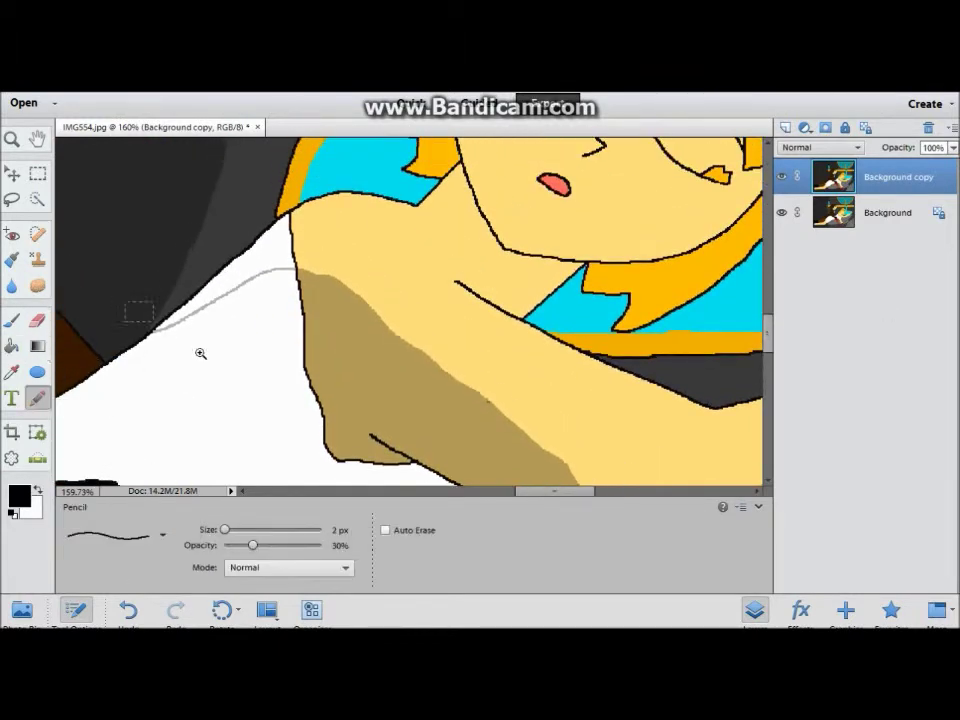
pyautogui.scroll(9, 139, 311)
pyautogui.moveTo(306, 216); pyautogui.dragTo(236, 356)
pyautogui.hotkey('ctrl', 'z')
pyautogui.press('k')
pyautogui.scroll(-10, 268, 379)
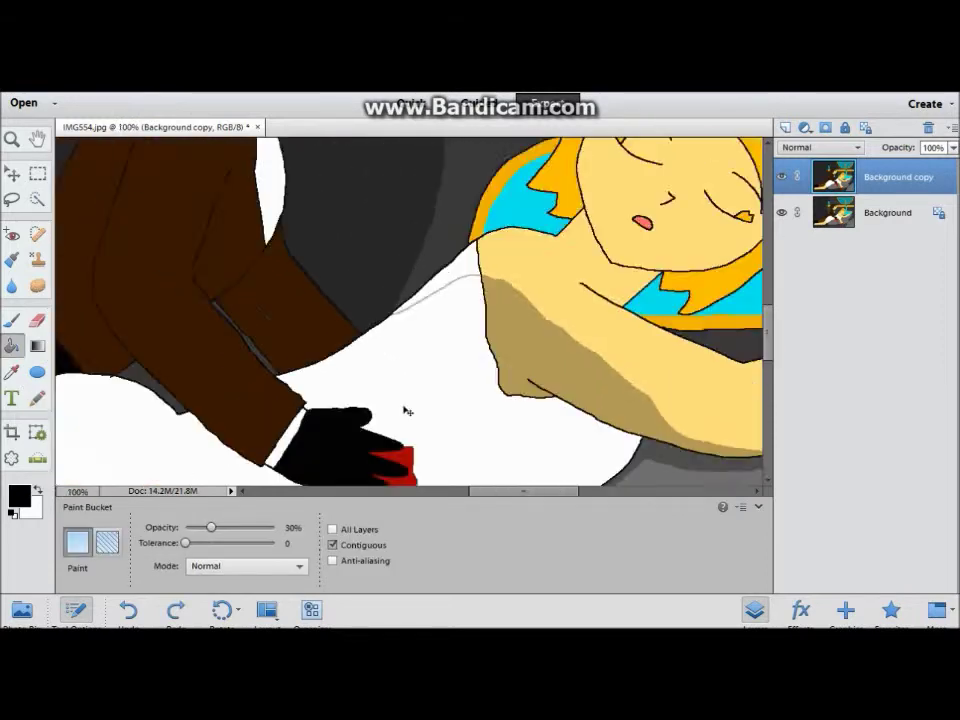
pyautogui.scroll(-2, 403, 407)
pyautogui.click(489, 400)
pyautogui.scroll(10, 662, 354)
pyautogui.scroll(-13, 268, 345)
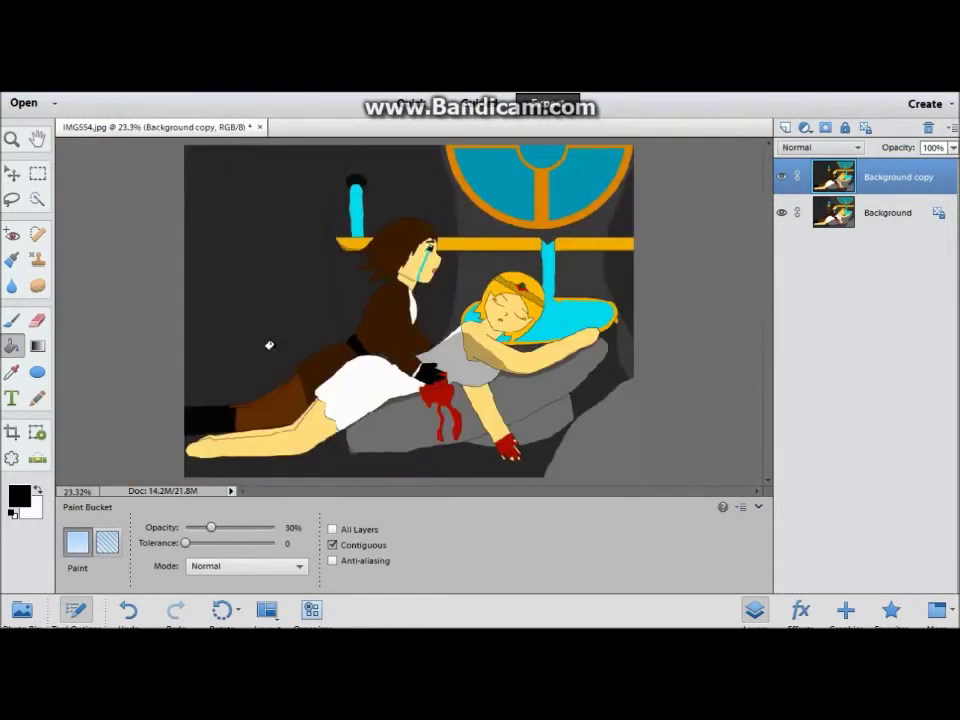
# Undo the last pencil stroke on the figure
pyautogui.press('n')
pyautogui.scroll(6, 500, 310)
pyautogui.scroll(2, 500, 310)
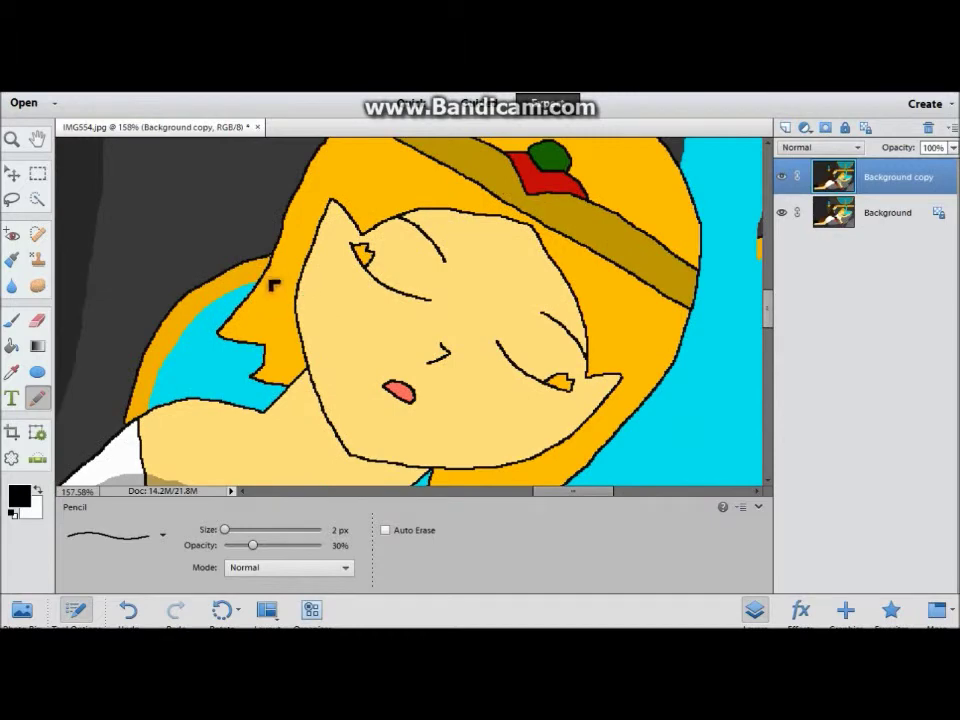
pyautogui.scroll(-2, 311, 332)
pyautogui.scroll(2, 290, 400)
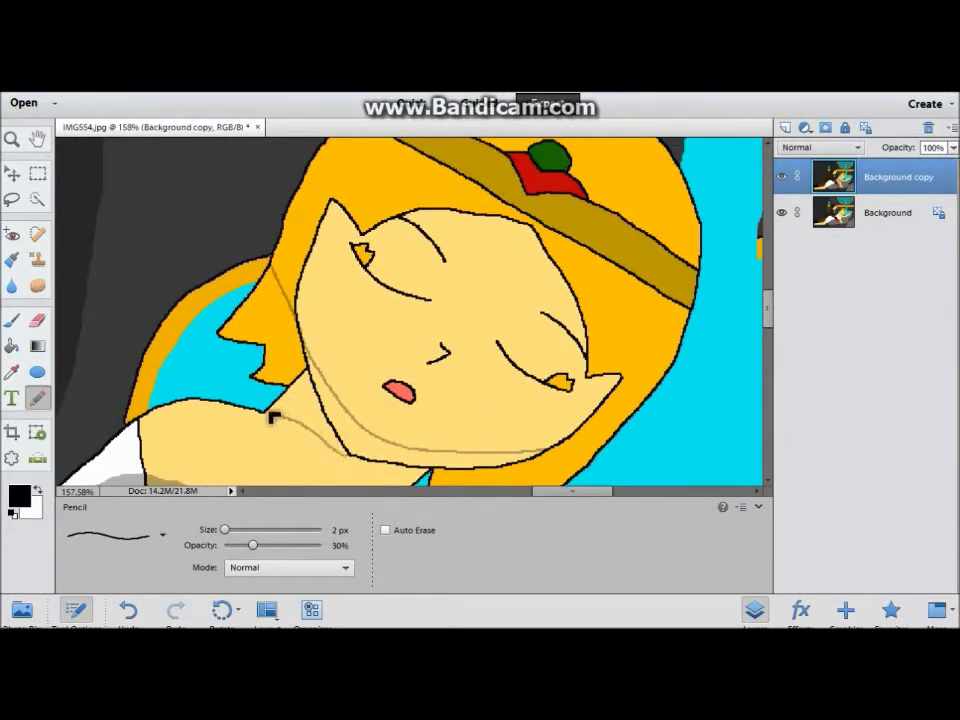
pyautogui.scroll(-2, 274, 418)
pyautogui.hotkey('ctrl', 'z')
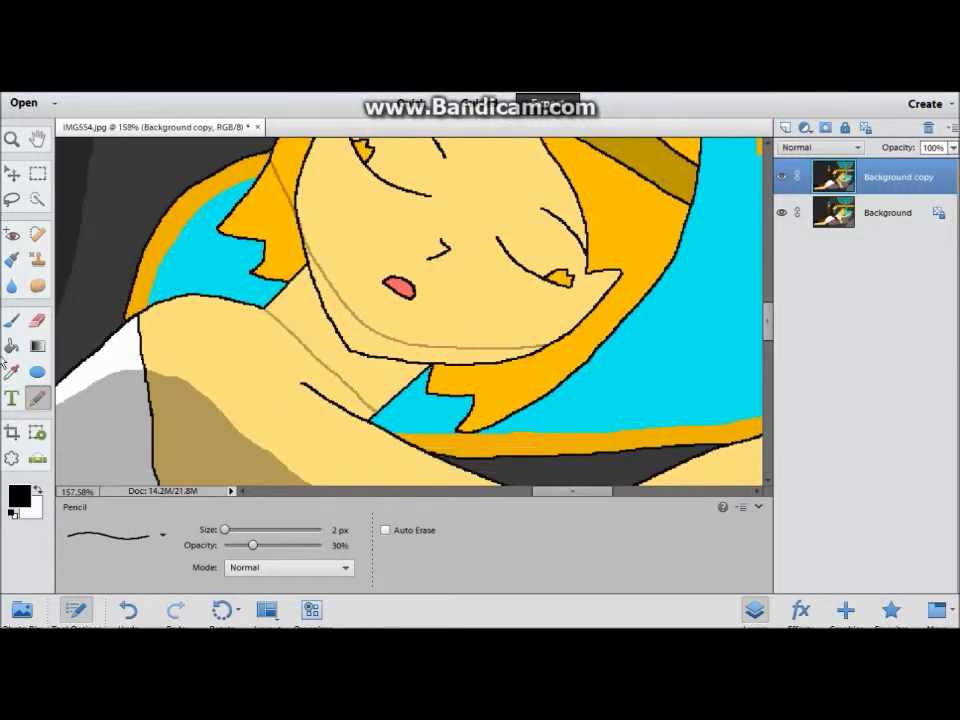
pyautogui.press('k')
pyautogui.scroll(5, 363, 304)
pyautogui.scroll(-5, 399, 352)
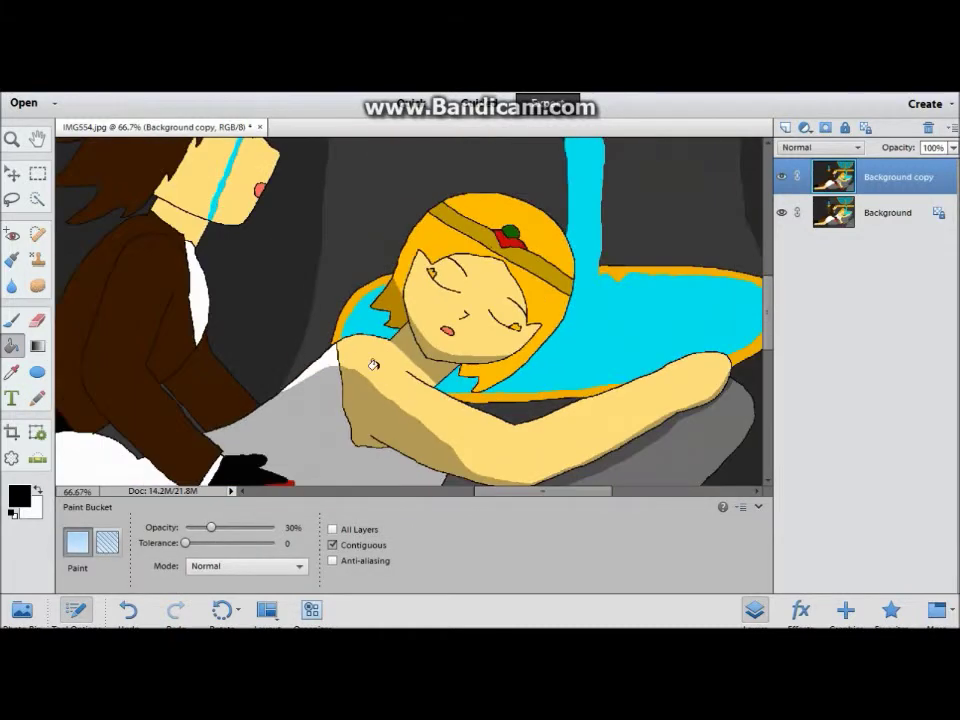
# Draw a faint line across the hair, try shading below it, then undo the fill
pyautogui.press('n')
pyautogui.scroll(6, 566, 439)
pyautogui.moveTo(288, 377); pyautogui.dragTo(445, 403)
pyautogui.press('k')
pyautogui.click(281, 413)
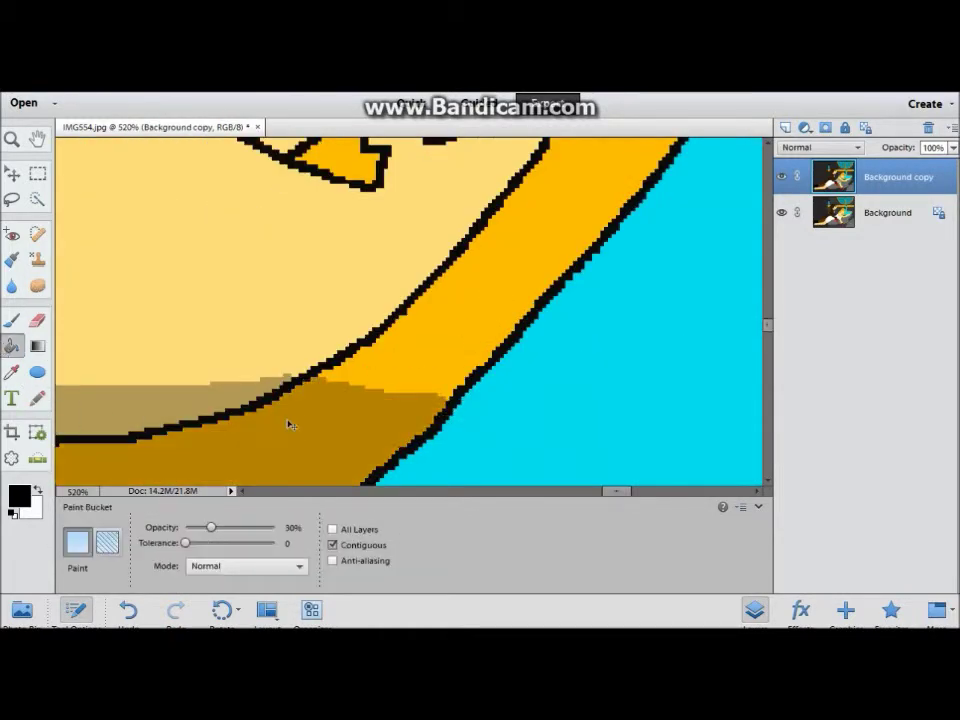
pyautogui.scroll(-5, 283, 418)
pyautogui.scroll(-4, 289, 425)
pyautogui.hotkey('ctrl', 'z')
# Fill the dark region beneath the figures with a faint 30% shadow
pyautogui.press('n')
pyautogui.scroll(7, 377, 285)
pyautogui.scroll(3, 730, 236)
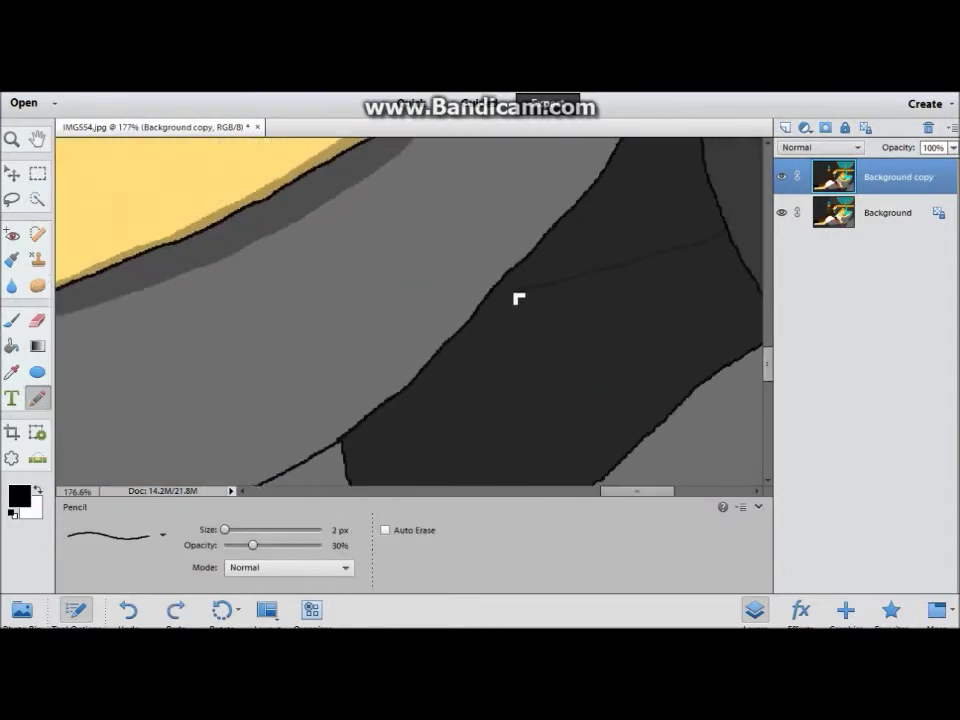
pyautogui.press('k')
pyautogui.click(512, 377)
pyautogui.scroll(-7, 507, 375)
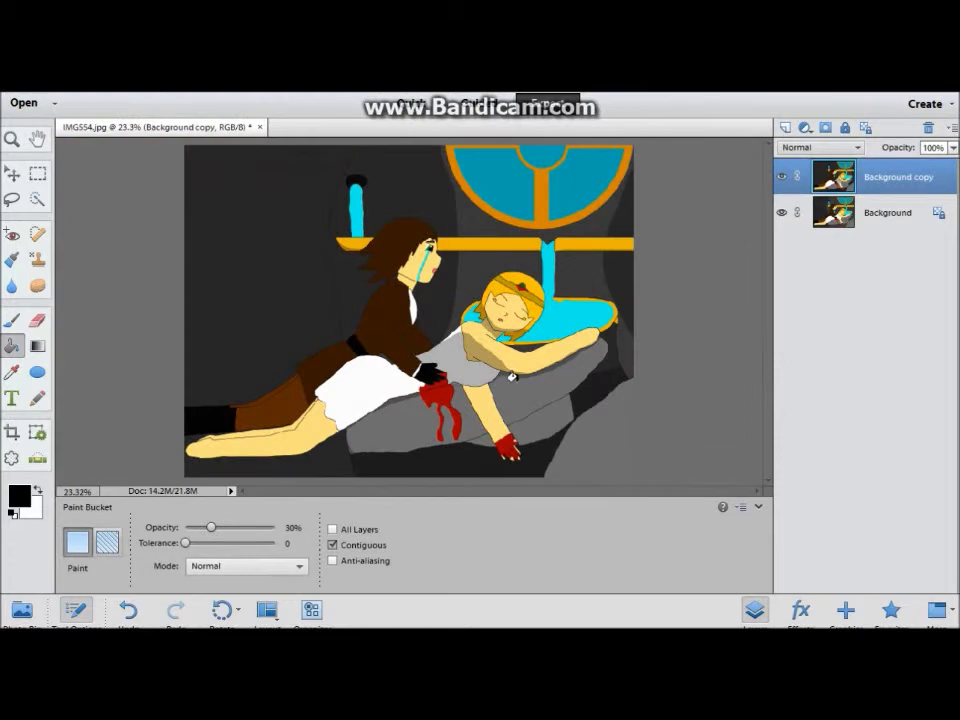
# Draw a grey pencil shadow line along the girl's arm edge on the rock
pyautogui.press('n')
pyautogui.scroll(4, 493, 442)
pyautogui.click(12, 346)
pyautogui.press('n')
pyautogui.scroll(2, 368, 190)
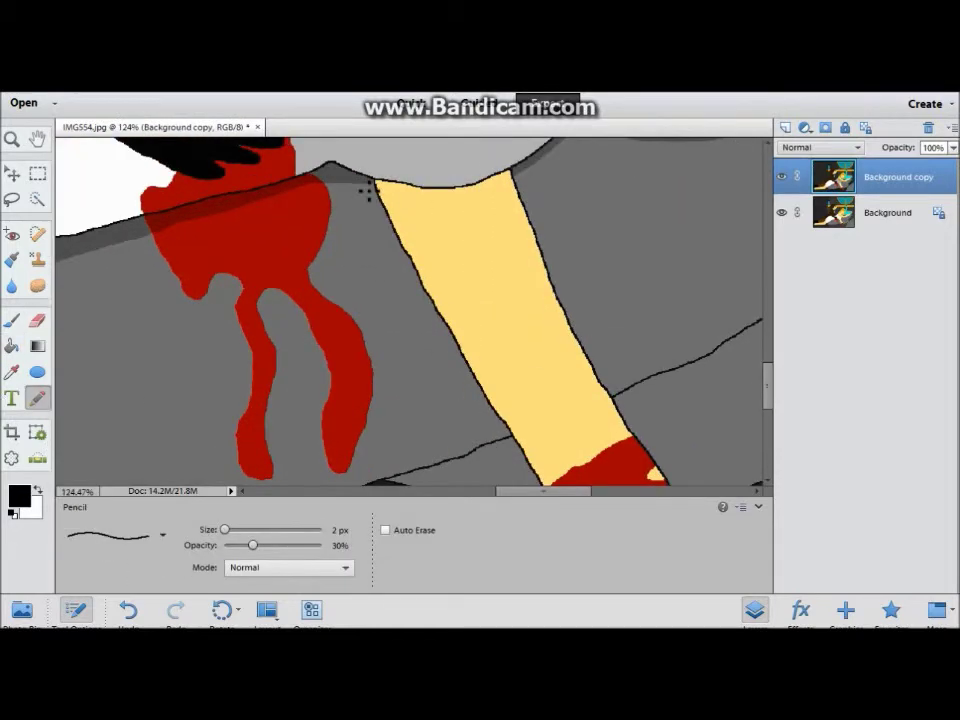
pyautogui.moveTo(397, 277); pyautogui.dragTo(540, 440)
pyautogui.hotkey('ctrl', 'z')
pyautogui.scroll(4, 343, 214)
pyautogui.moveTo(343, 214)
pyautogui.mouseDown()
pyautogui.moveTo(430, 410)
pyautogui.moveTo(450, 212)
pyautogui.mouseUp()
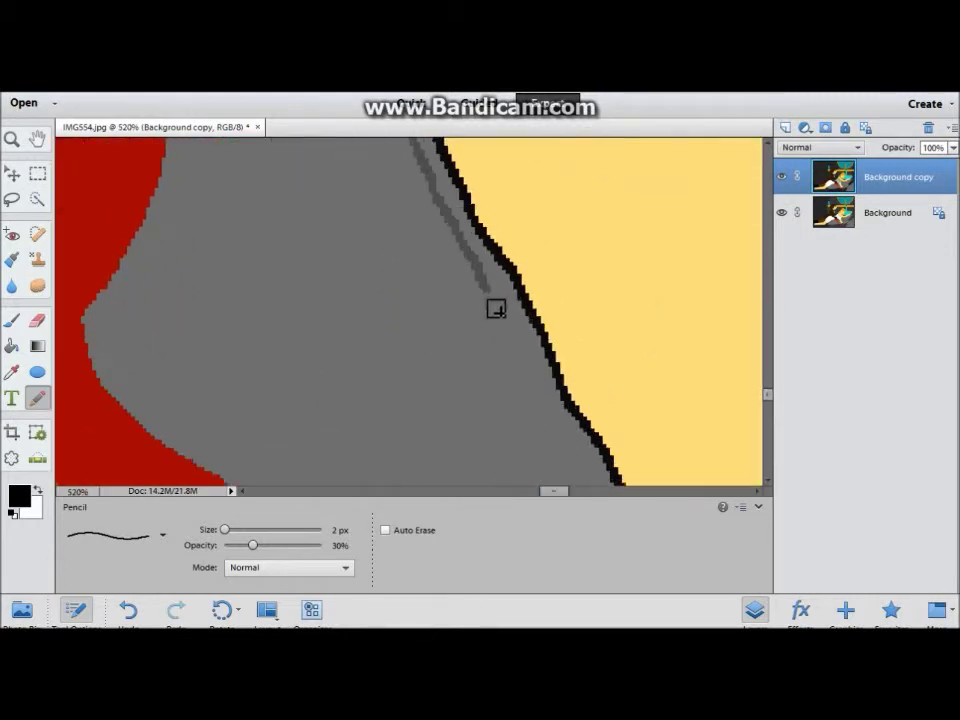
pyautogui.moveTo(489, 288); pyautogui.dragTo(578, 494)
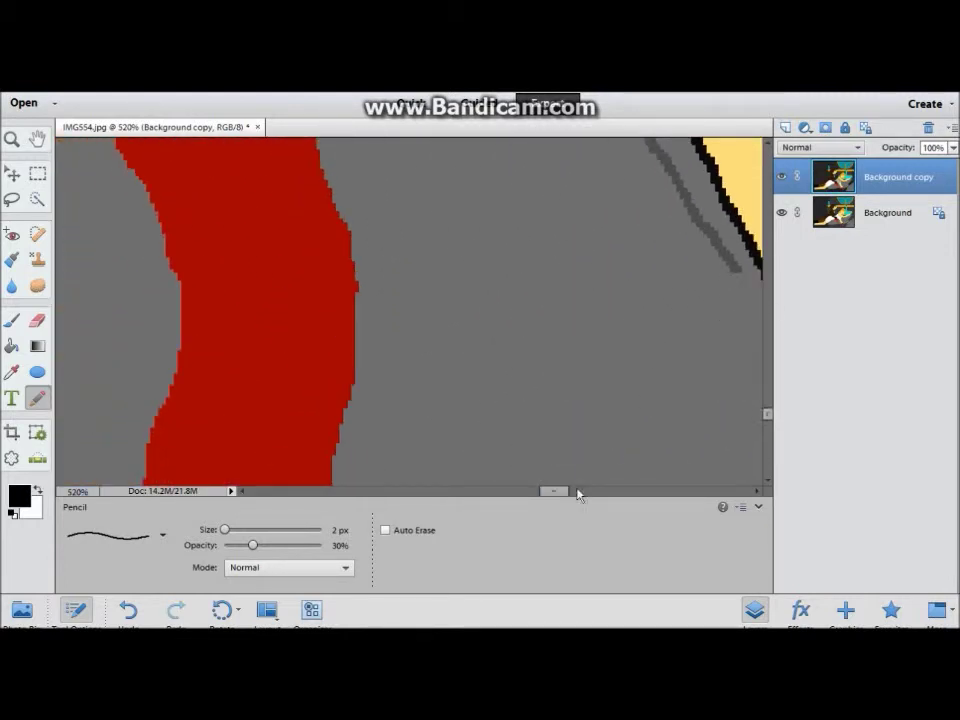
pyautogui.moveTo(313, 227); pyautogui.dragTo(476, 471)
pyautogui.moveTo(486, 203); pyautogui.dragTo(611, 431)
# Bucket-fill the arm shadow band, the white cloth and the bare leg at 30%
pyautogui.press('k')
pyautogui.click(606, 381)
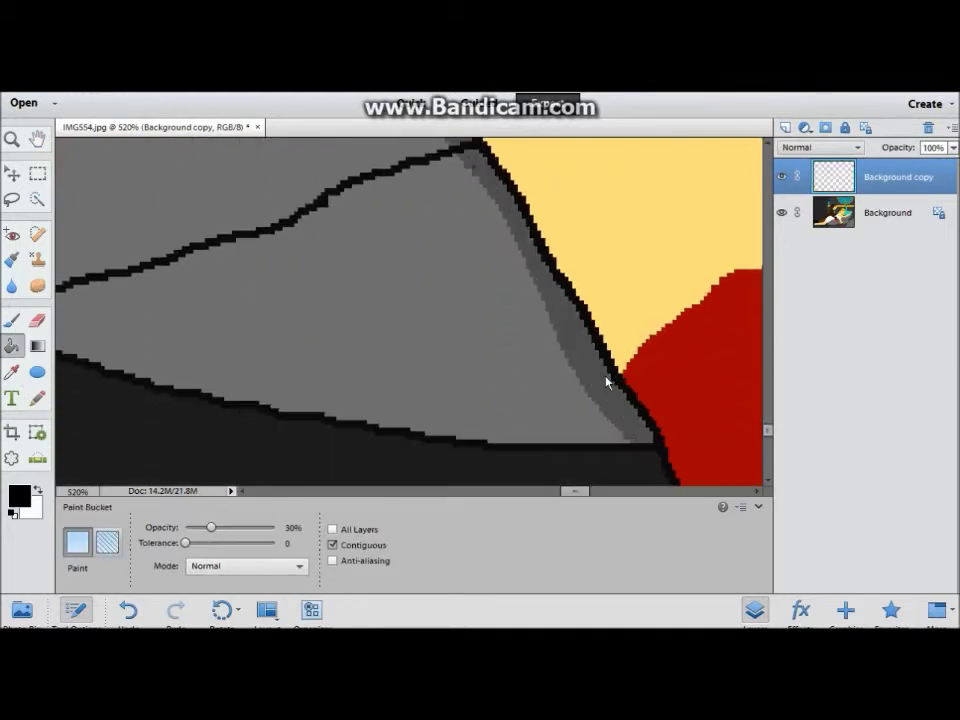
pyautogui.hotkey('ctrl', '0')
pyautogui.click(364, 383)
pyautogui.click(305, 424)
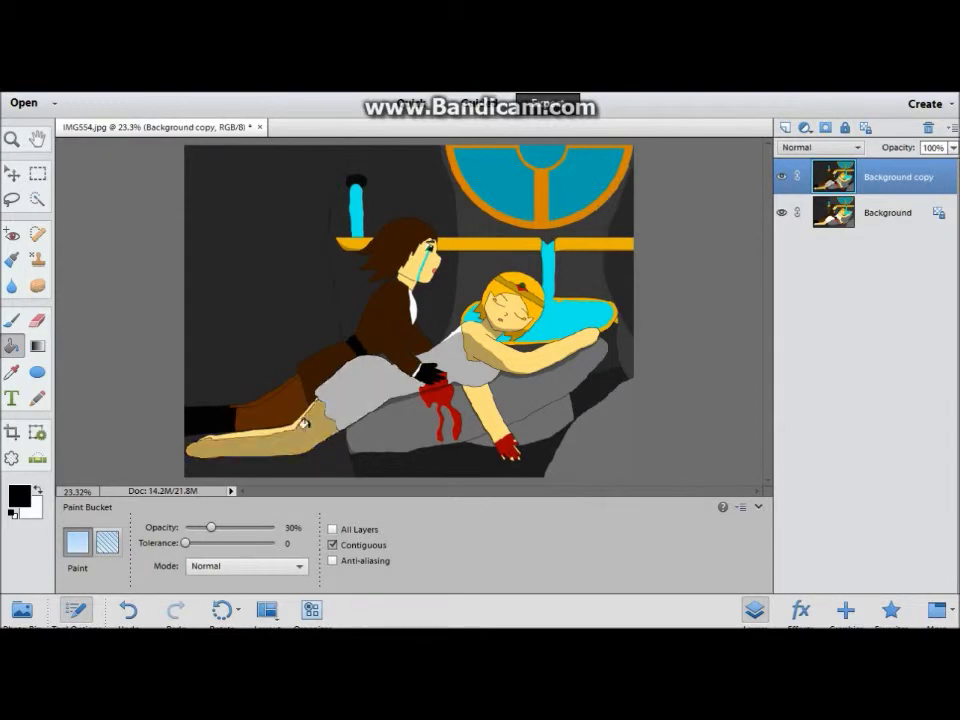
pyautogui.press('n')
pyautogui.scroll(3, 411, 234)
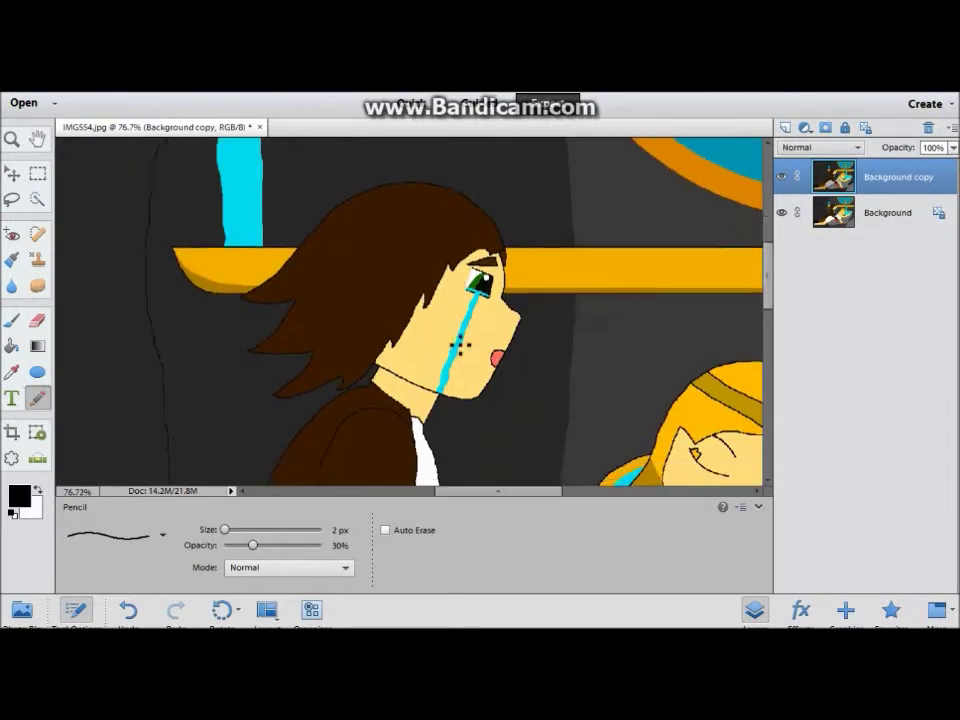
# Outline and bucket-fill a shadow band across the boy's neck below the chin
pyautogui.scroll(2, 411, 234)
pyautogui.hotkey('ctrl', 'z')
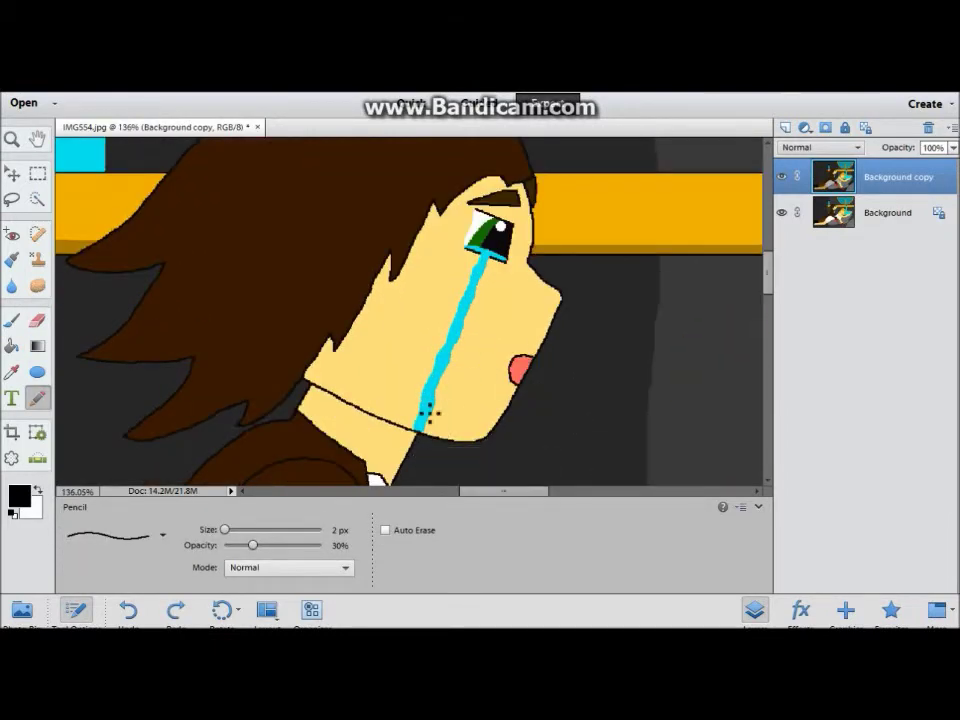
pyautogui.scroll(2, 287, 205)
pyautogui.scroll(1, 307, 460)
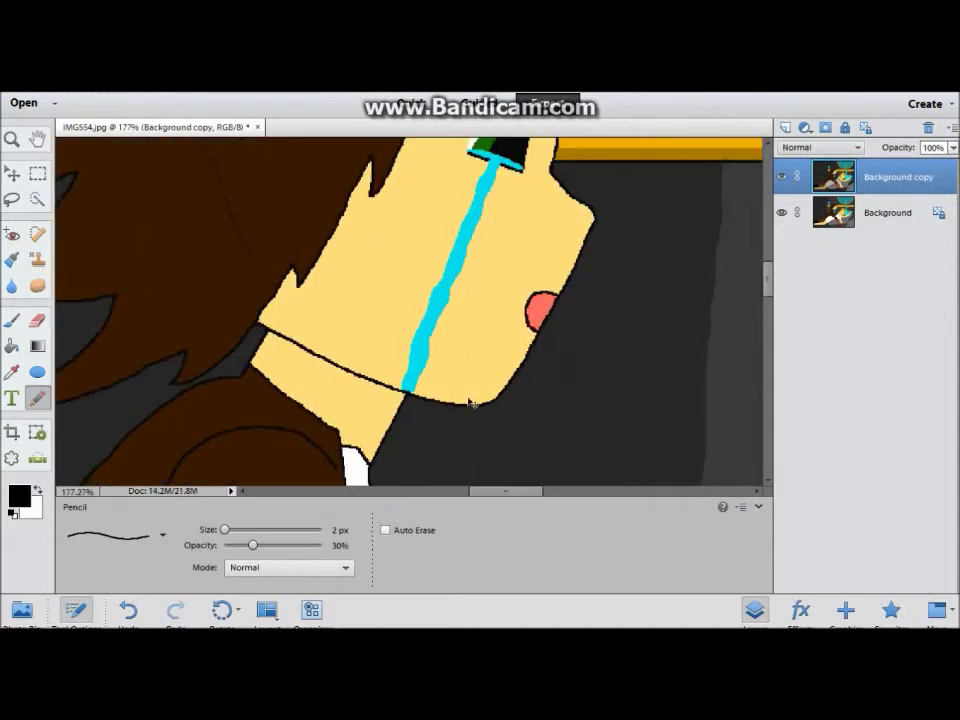
pyautogui.scroll(2, 340, 305)
pyautogui.moveTo(229, 273)
pyautogui.mouseDown()
pyautogui.moveTo(592, 466)
pyautogui.moveTo(632, 407)
pyautogui.mouseUp()
pyautogui.press('k')
pyautogui.click(385, 313)
# Darken the boy's coat sleeve with a shadow fill
pyautogui.keyDown('alt'); pyautogui.scroll(-2, 420, 340); pyautogui.keyUp('alt')
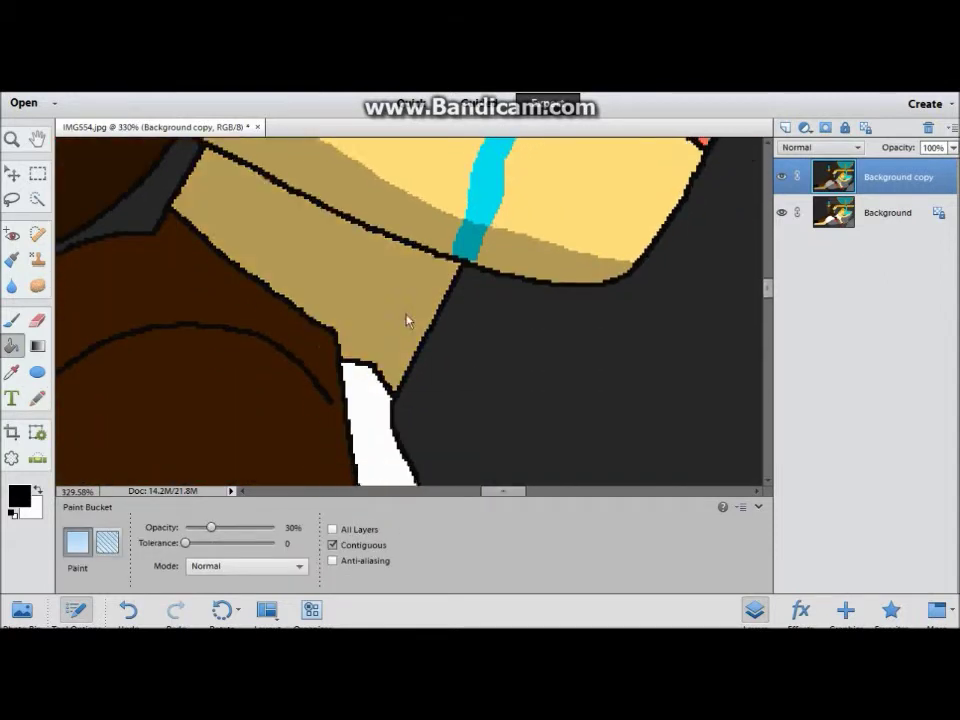
pyautogui.keyDown('alt'); pyautogui.scroll(-2, 300, 270); pyautogui.keyUp('alt')
pyautogui.keyDown('alt'); pyautogui.scroll(-2, 272, 243); pyautogui.keyUp('alt')
pyautogui.press('n')
pyautogui.keyDown('alt'); pyautogui.scroll(1, 365, 285); pyautogui.keyUp('alt')
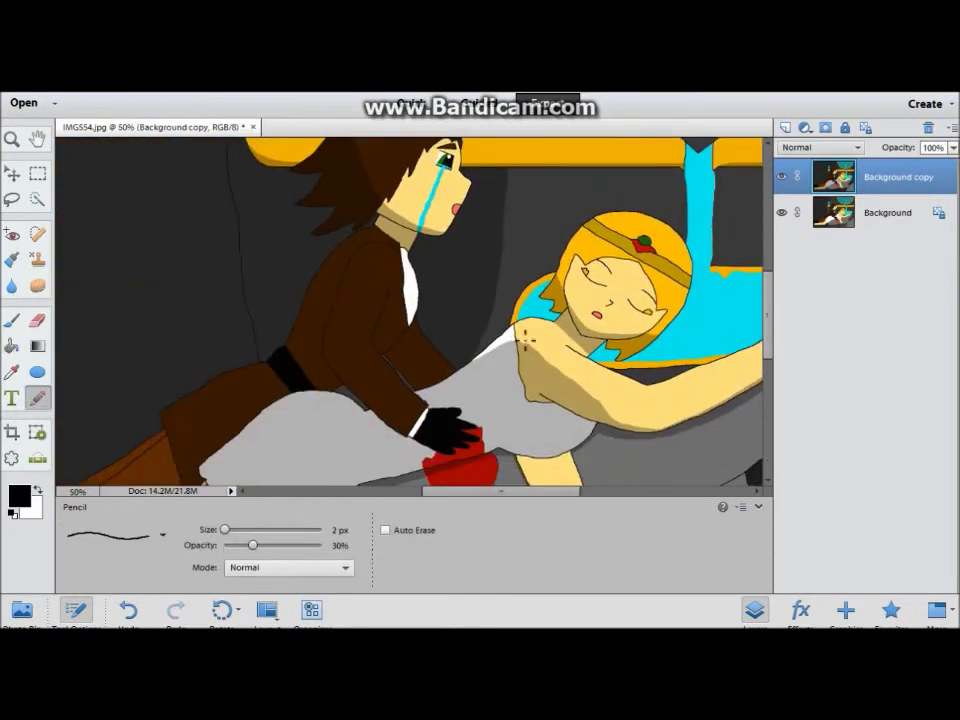
pyautogui.keyDown('alt'); pyautogui.scroll(2, 379, 264); pyautogui.keyUp('alt')
pyautogui.keyDown('alt'); pyautogui.scroll(2, 478, 373); pyautogui.keyUp('alt')
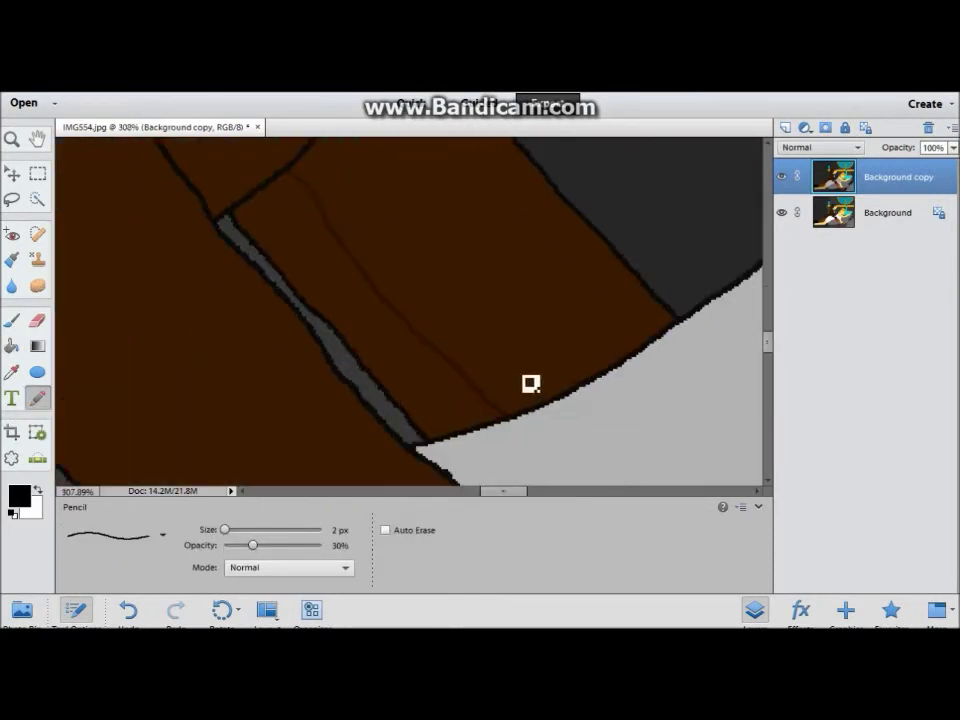
pyautogui.press('k')
pyautogui.click(240, 262)
pyautogui.keyDown('alt'); pyautogui.scroll(-4, 240, 255); pyautogui.keyUp('alt')
# Remove the faint coat line and draw a dividing line across the white tie
pyautogui.press('n')
pyautogui.scroll(1, 290, 330)
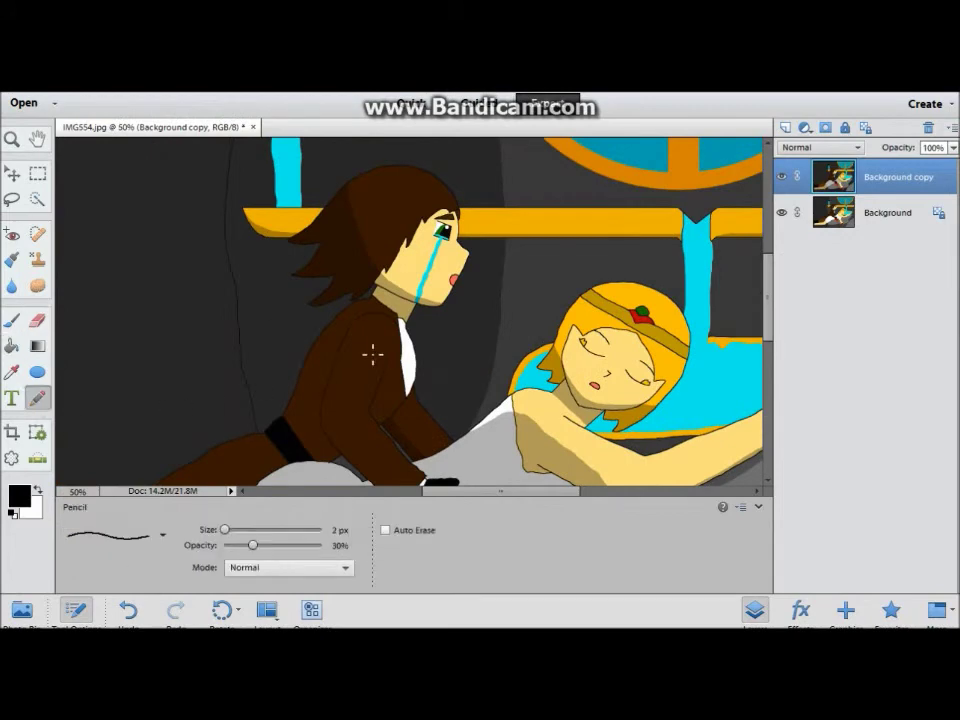
pyautogui.keyDown('alt'); pyautogui.scroll(3, 359, 318); pyautogui.keyUp('alt')
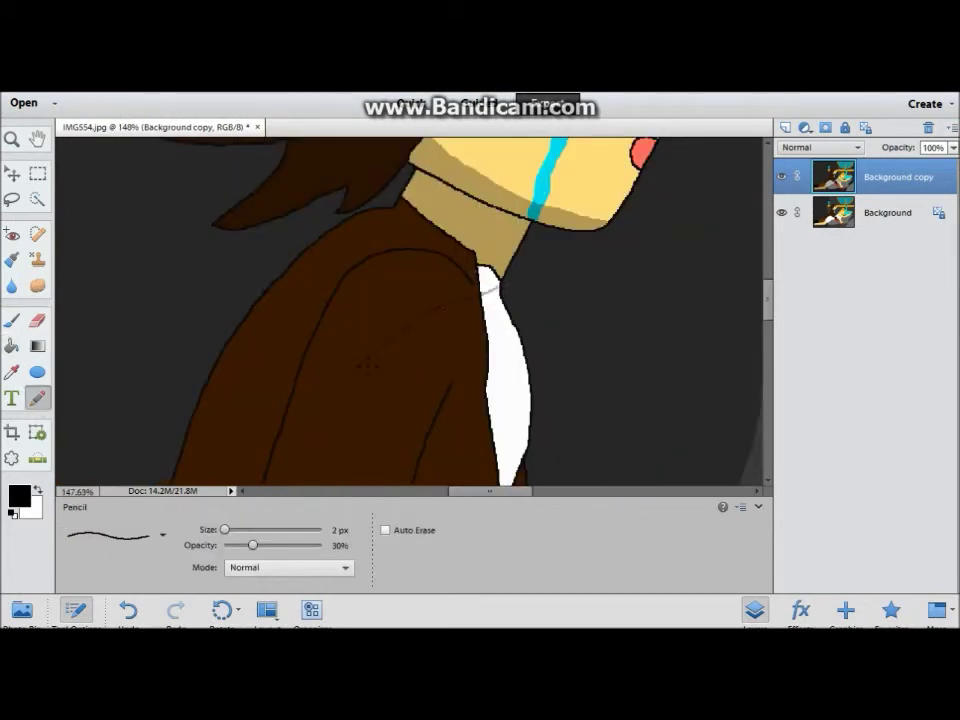
pyautogui.scroll(-1, 317, 373)
pyautogui.keyDown('alt'); pyautogui.scroll(1, 324, 281); pyautogui.keyUp('alt')
pyautogui.keyDown('alt'); pyautogui.scroll(1, 380, 262); pyautogui.keyUp('alt')
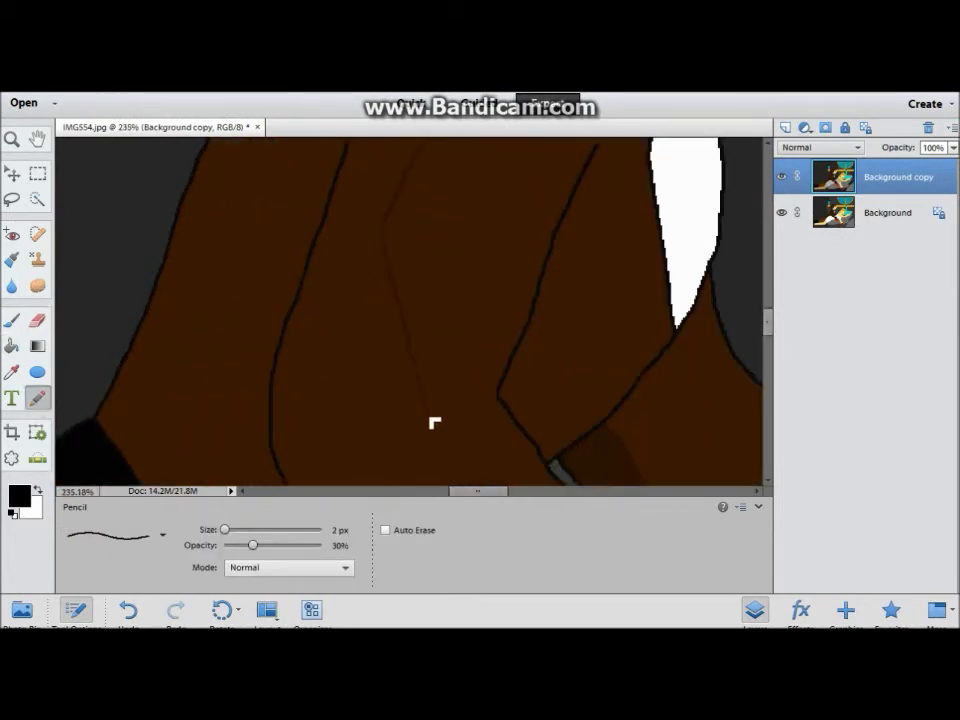
pyautogui.hotkey('ctrl', 'z')
pyautogui.scroll(-3, 367, 317)
pyautogui.scroll(-2, 390, 300)
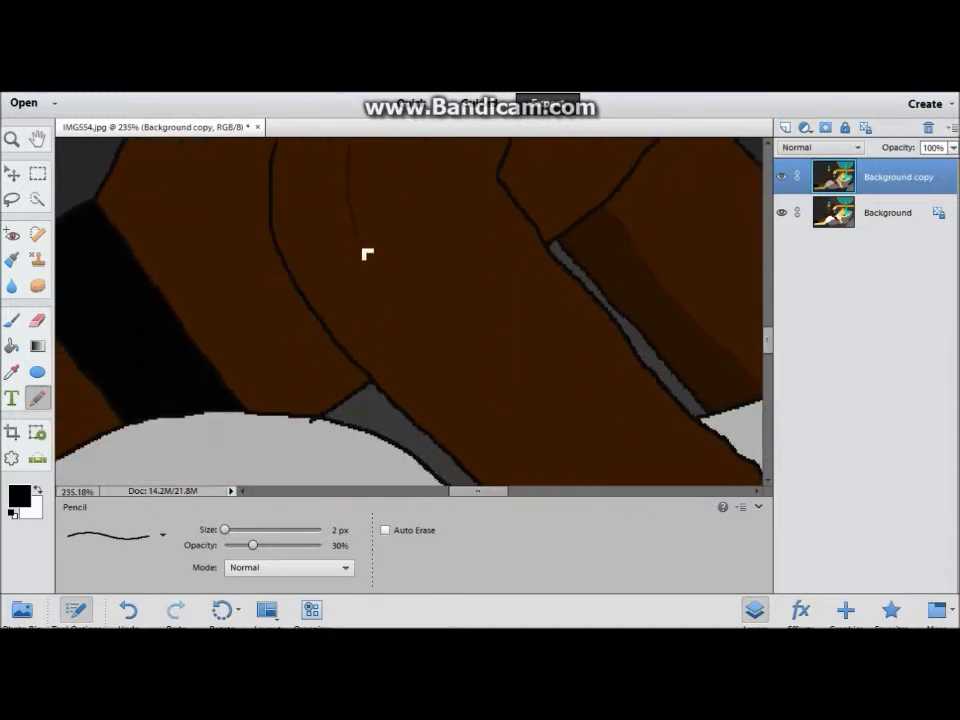
pyautogui.scroll(-2, 551, 400)
pyautogui.moveTo(475, 279); pyautogui.dragTo(686, 482)
pyautogui.moveTo(548, 340); pyautogui.dragTo(578, 350)
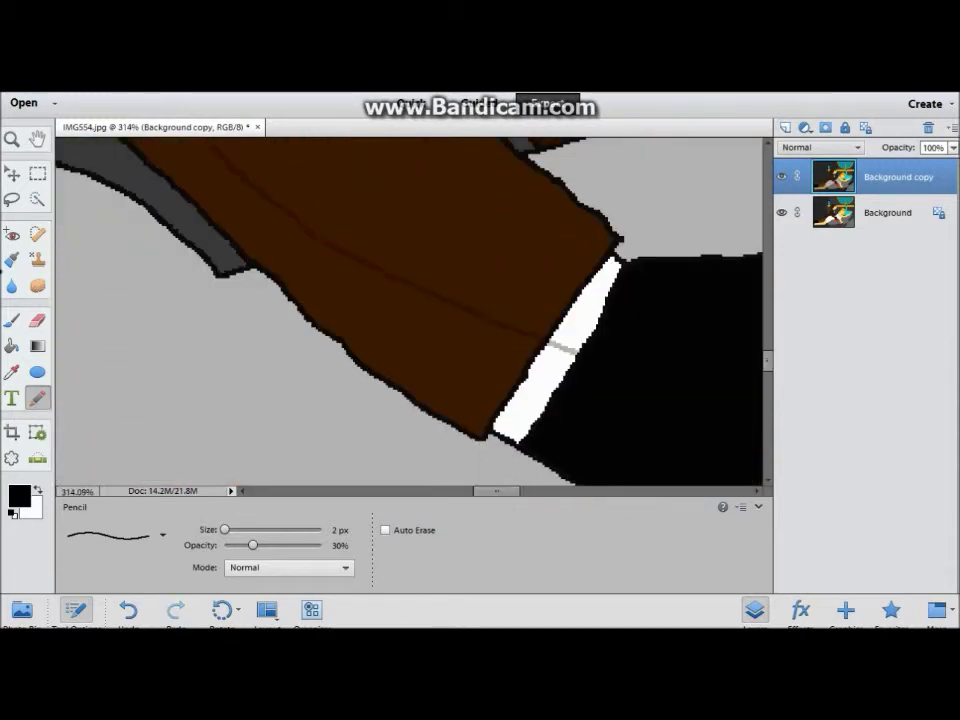
# Try a grey fill on the lower tie, then undo it
pyautogui.press('k')
pyautogui.click(526, 383)
pyautogui.scroll(5, 526, 383)
pyautogui.scroll(2, 514, 399)
pyautogui.scroll(-1, 514, 399)
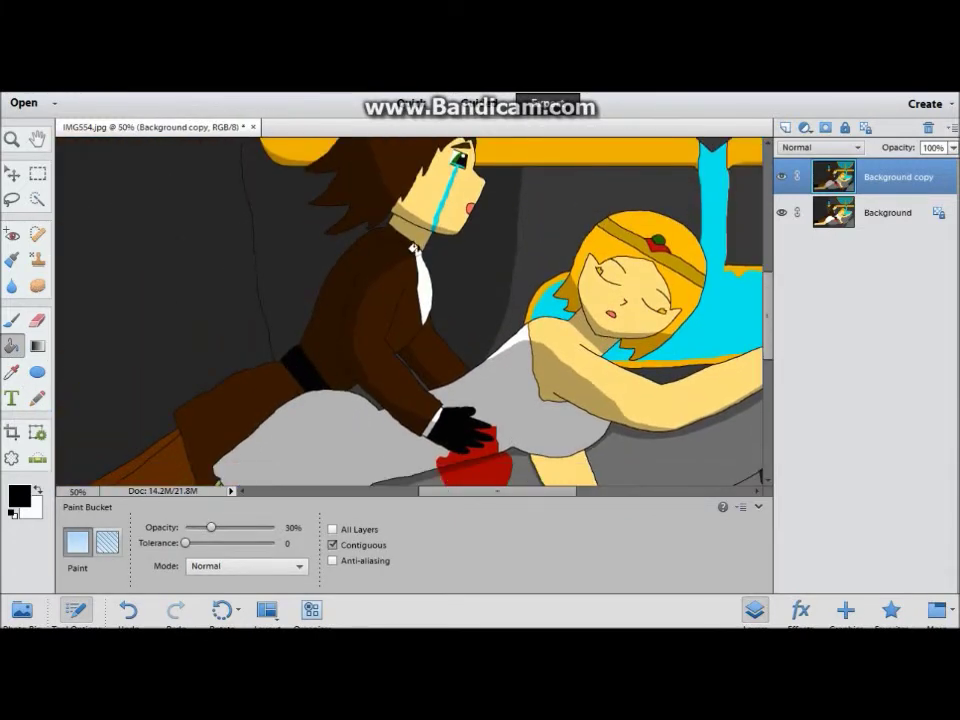
pyautogui.scroll(-5, 437, 283)
pyautogui.hotkey('ctrl', 'z')
# Shade a small part of the white shirt below the stepped line
pyautogui.press('n')
pyautogui.scroll(-5, 409, 289)
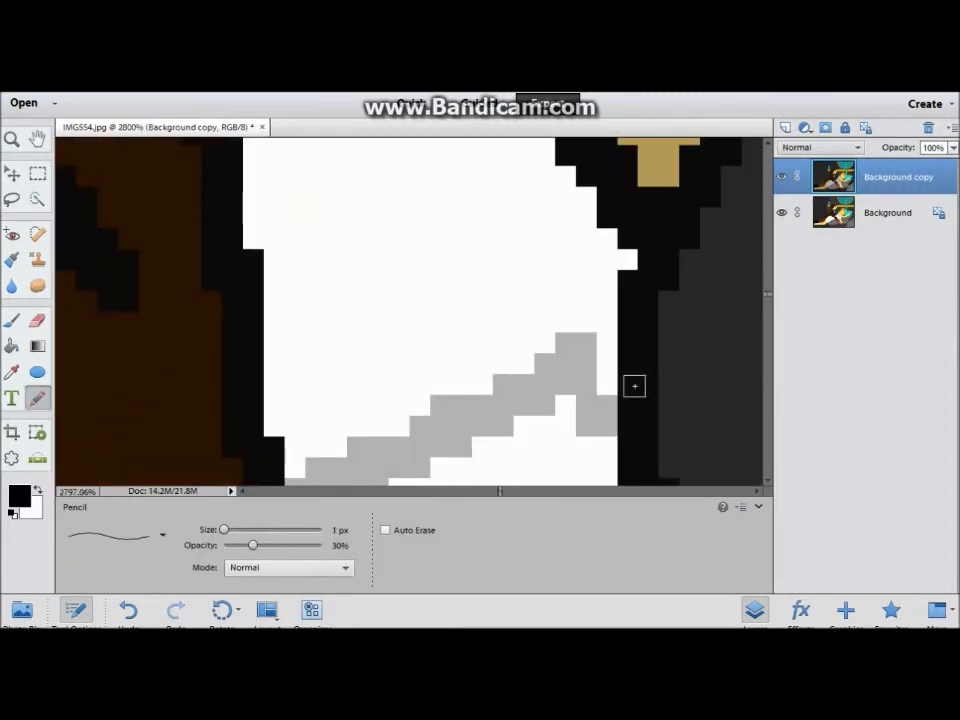
pyautogui.press('k')
pyautogui.click(504, 467)
pyautogui.scroll(5, 504, 467)
pyautogui.scroll(8, 280, 405)
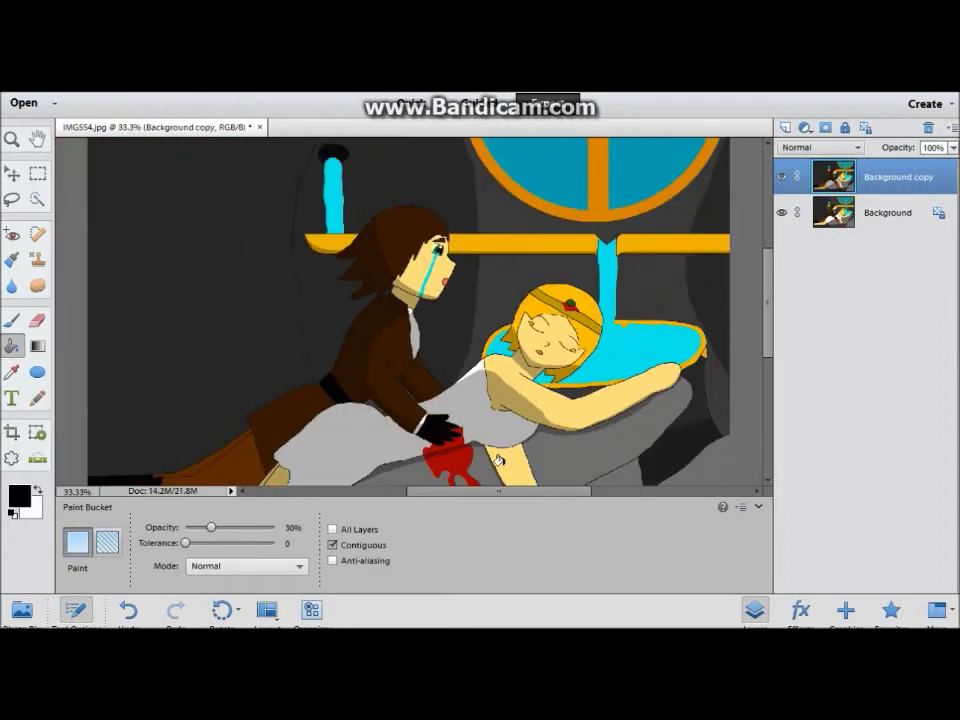
pyautogui.scroll(-1, 208, 396)
pyautogui.scroll(2, 219, 375)
pyautogui.scroll(2, 219, 375)
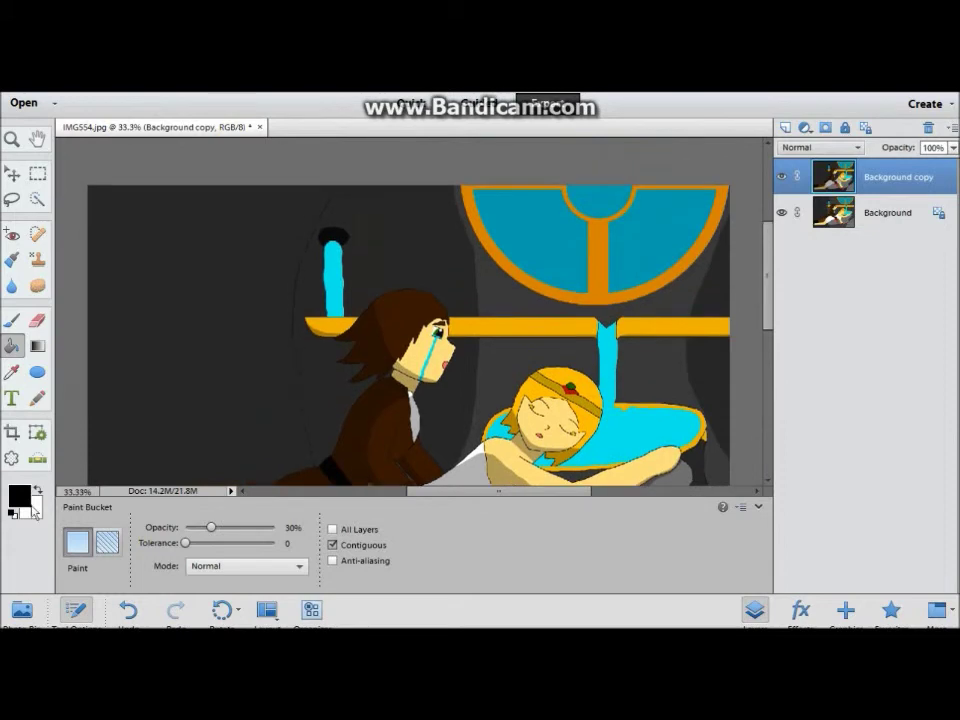
# Draw white pencil highlight streaks across the girl's blonde hair
pyautogui.press('x')
pyautogui.press('n')
pyautogui.scroll(-5, 580, 400)
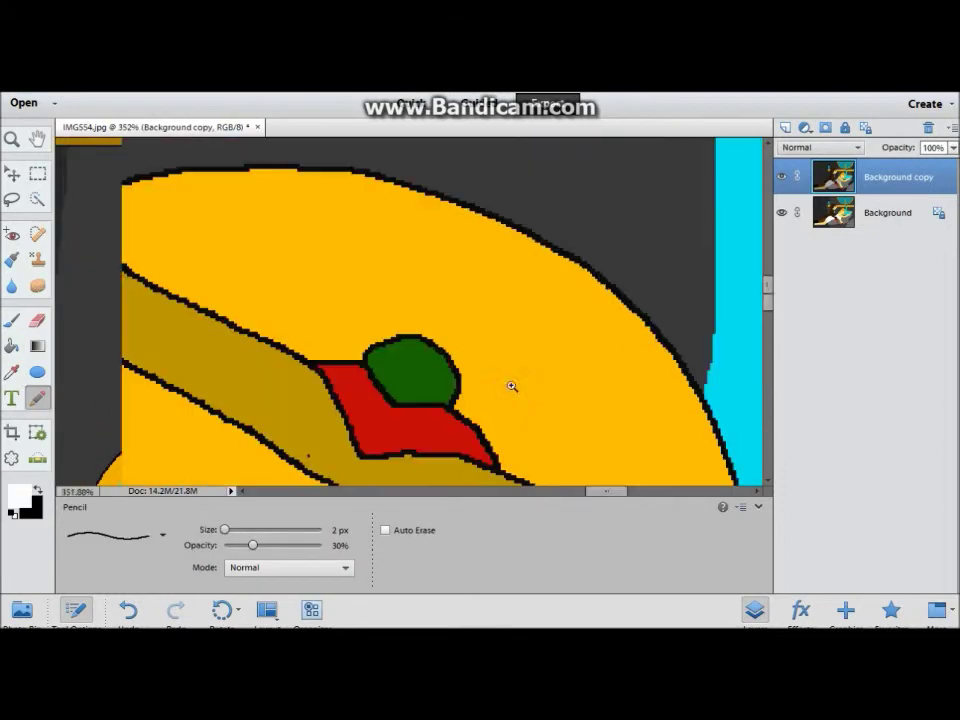
pyautogui.moveTo(139, 182); pyautogui.dragTo(611, 444)
pyautogui.hotkey('ctrl', 'z')
pyautogui.moveTo(139, 185)
pyautogui.mouseDown()
pyautogui.moveTo(482, 388)
pyautogui.moveTo(671, 456)
pyautogui.moveTo(728, 466)
pyautogui.mouseUp()
pyautogui.moveTo(242, 193)
pyautogui.mouseDown()
pyautogui.moveTo(441, 315)
pyautogui.moveTo(696, 413)
pyautogui.mouseUp()
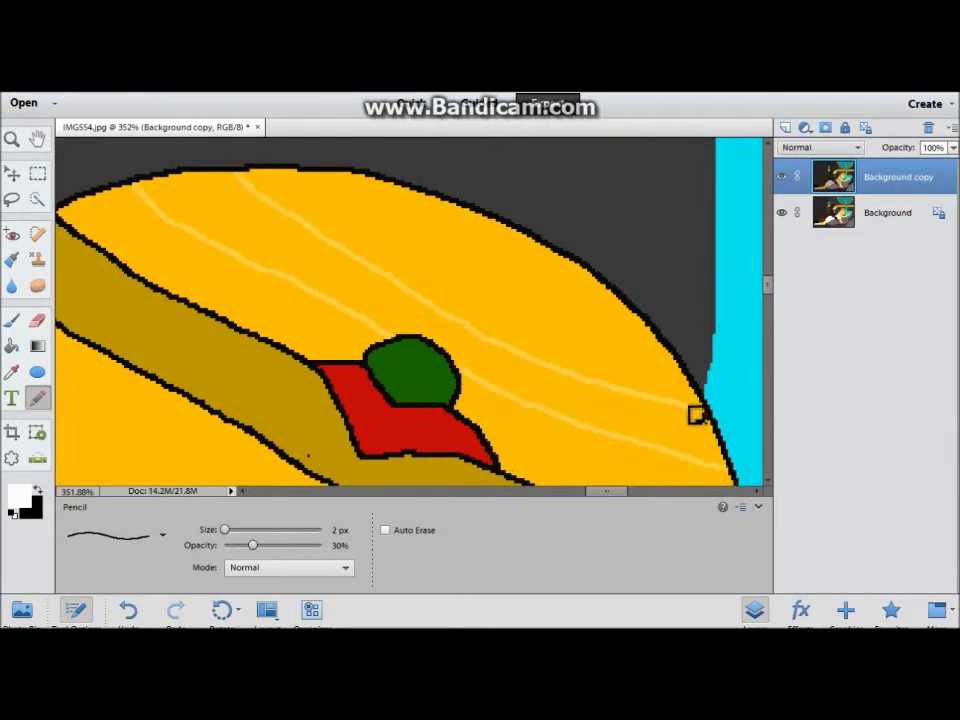
pyautogui.press('x')
pyautogui.hotkey('ctrl', 'z')
# Patch the hair outline gap in black and fill the highlight area white
pyautogui.scroll(4, 414, 356)
pyautogui.click(405, 274)
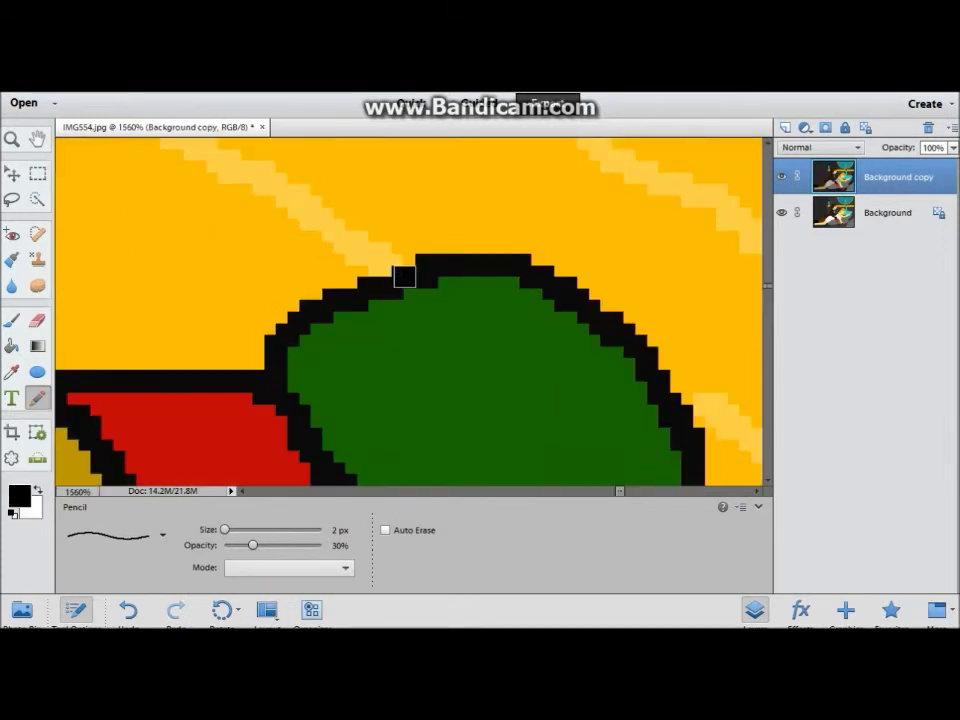
pyautogui.press('k')
pyautogui.press('x')
pyautogui.click(414, 195)
pyautogui.hotkey('ctrl', '0')
# Draw two light-brown lines across the boy's hair and fill the band between them
pyautogui.press('n')
pyautogui.scroll(3, 339, 236)
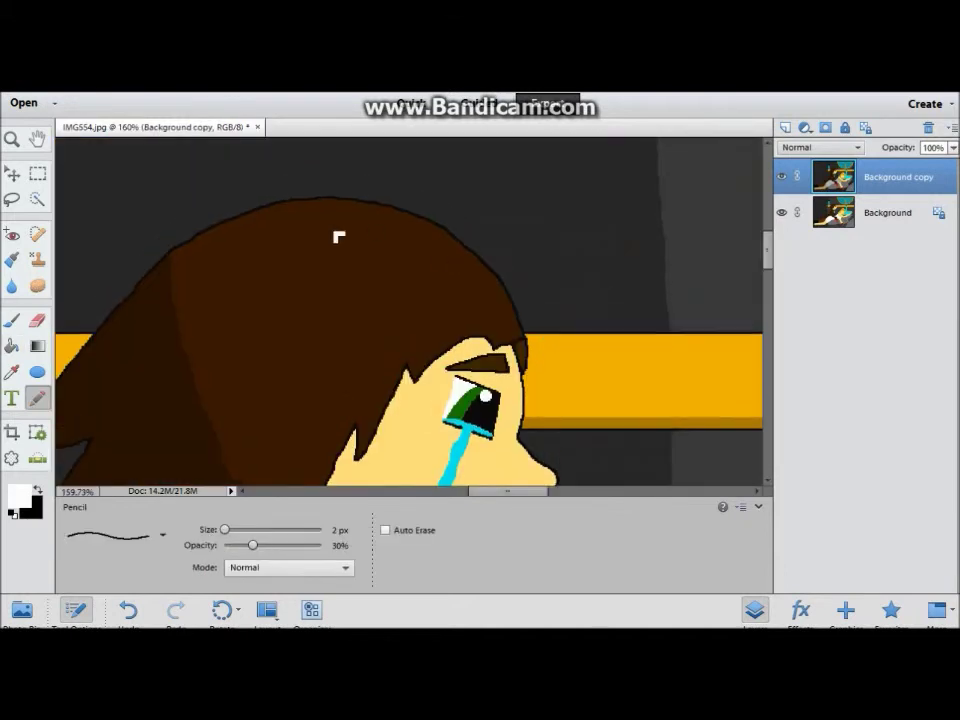
pyautogui.scroll(2, 412, 403)
pyautogui.moveTo(166, 206); pyautogui.dragTo(558, 349)
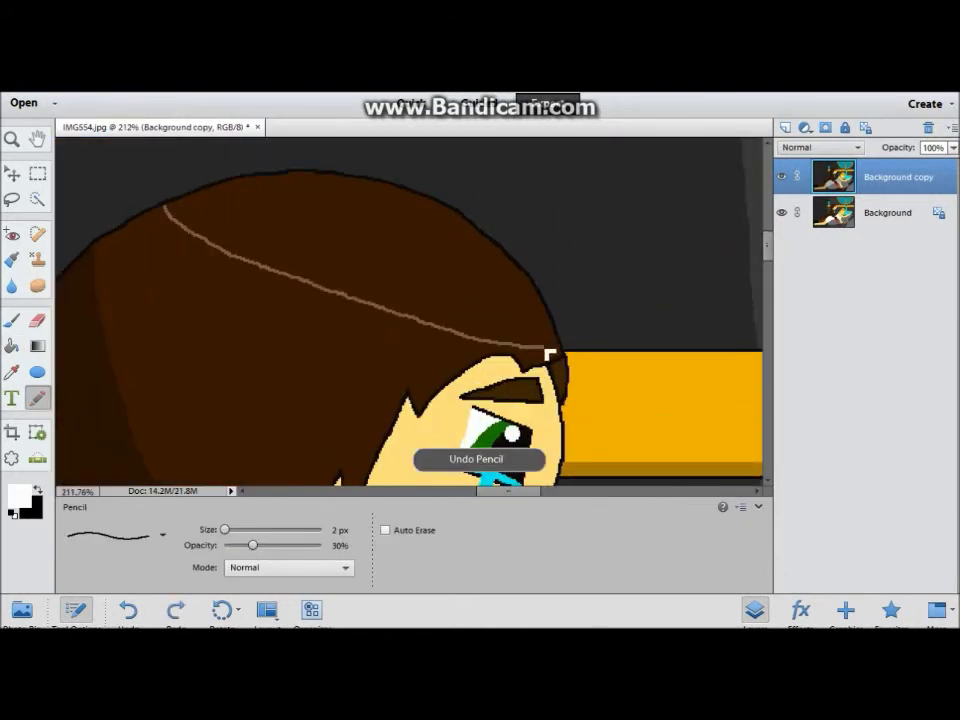
pyautogui.moveTo(218, 194); pyautogui.dragTo(540, 308)
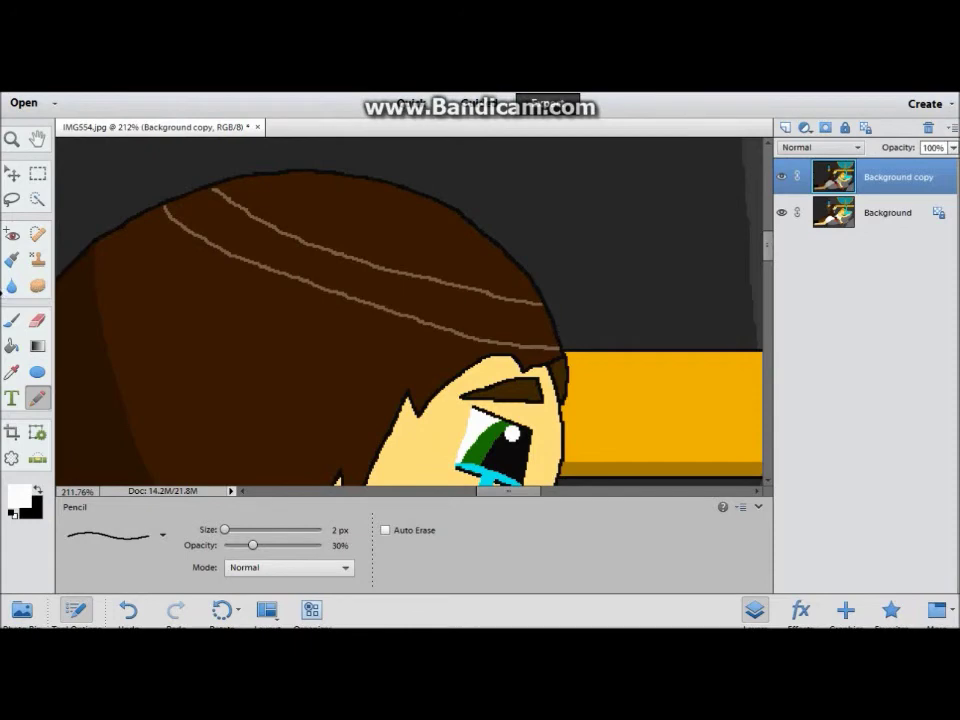
pyautogui.press('k')
pyautogui.click(205, 222)
# Raise the fill opacity to 100% and sample the dark brown hair colour
pyautogui.press('0')
pyautogui.click(12, 371)
pyautogui.click(416, 277)
pyautogui.click(12, 345)
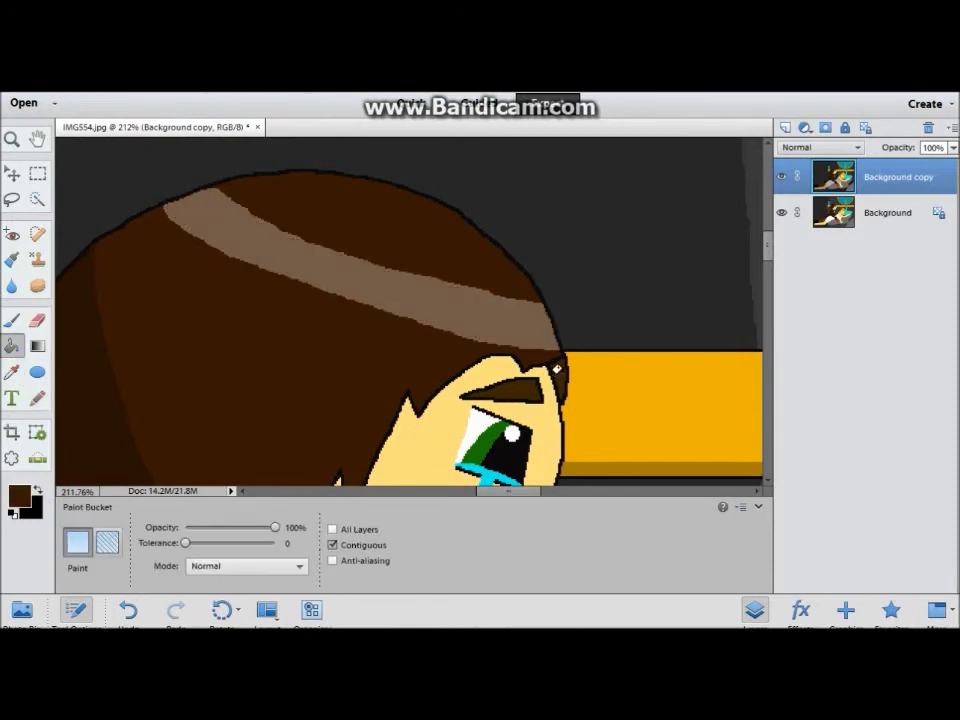
pyautogui.scroll(-3, 540, 349)
pyautogui.scroll(-5, 540, 376)
pyautogui.hotkey('ctrl', '0')
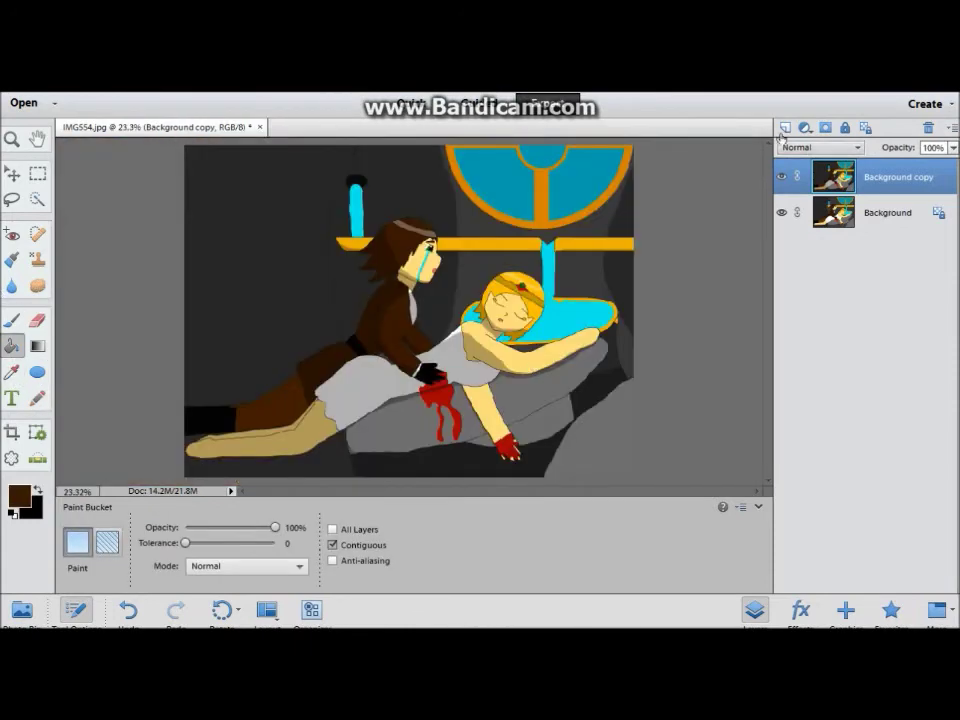